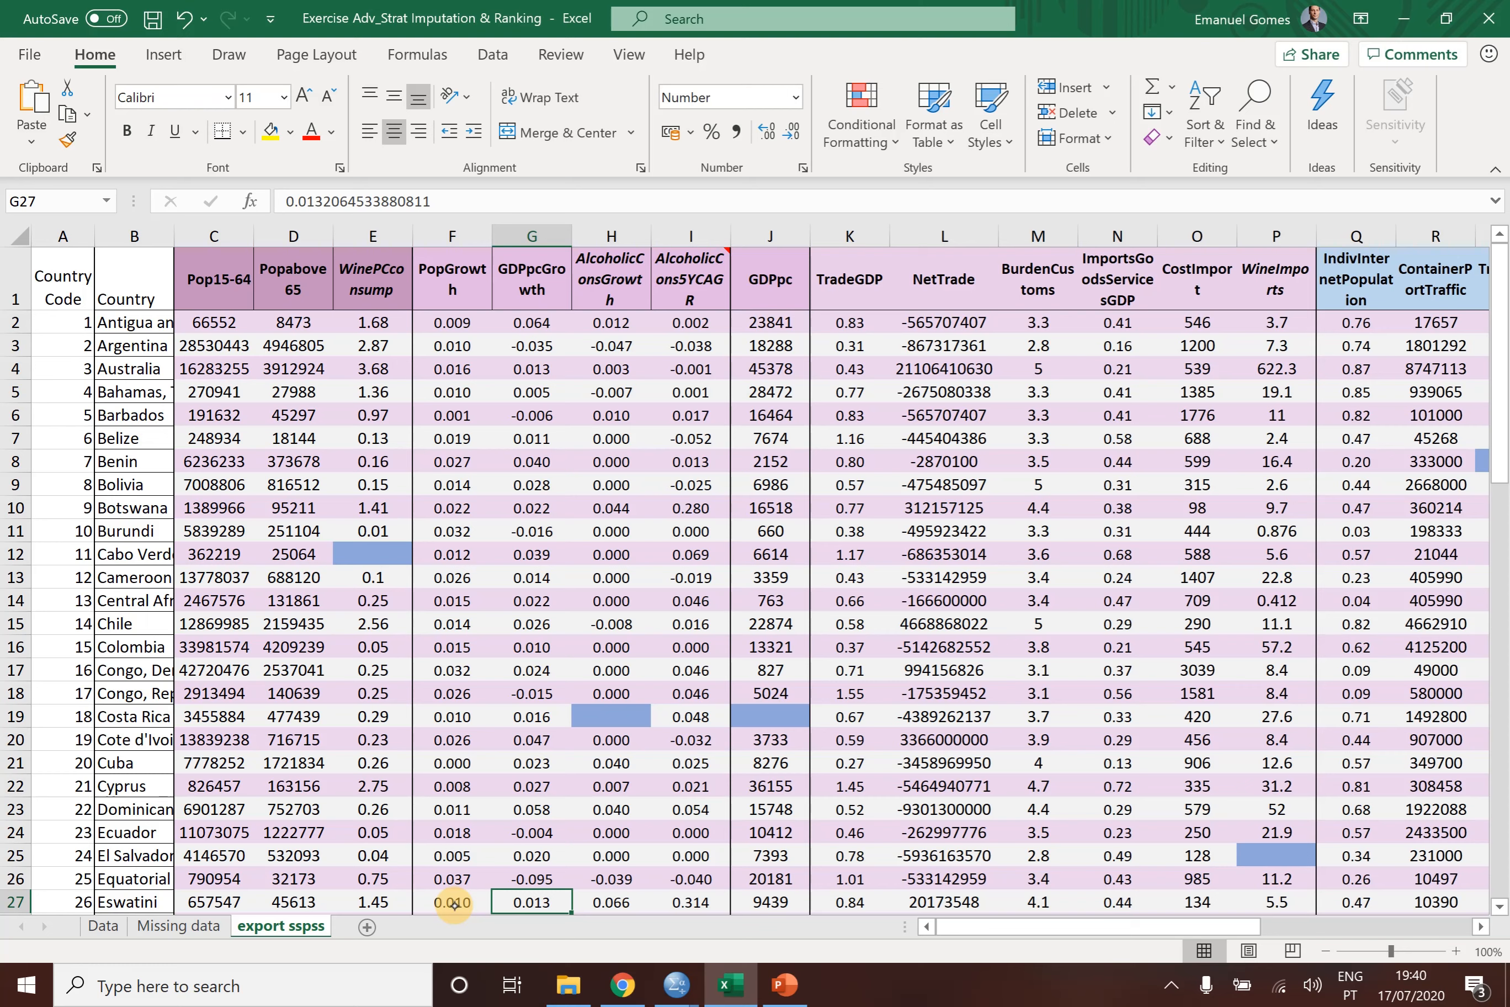
- Mark the blank cell E12 with a black pen stroke and the blank cells H19, J19 and P25 with the yellow highlighter
left_click_drag(341, 556, 393, 550)
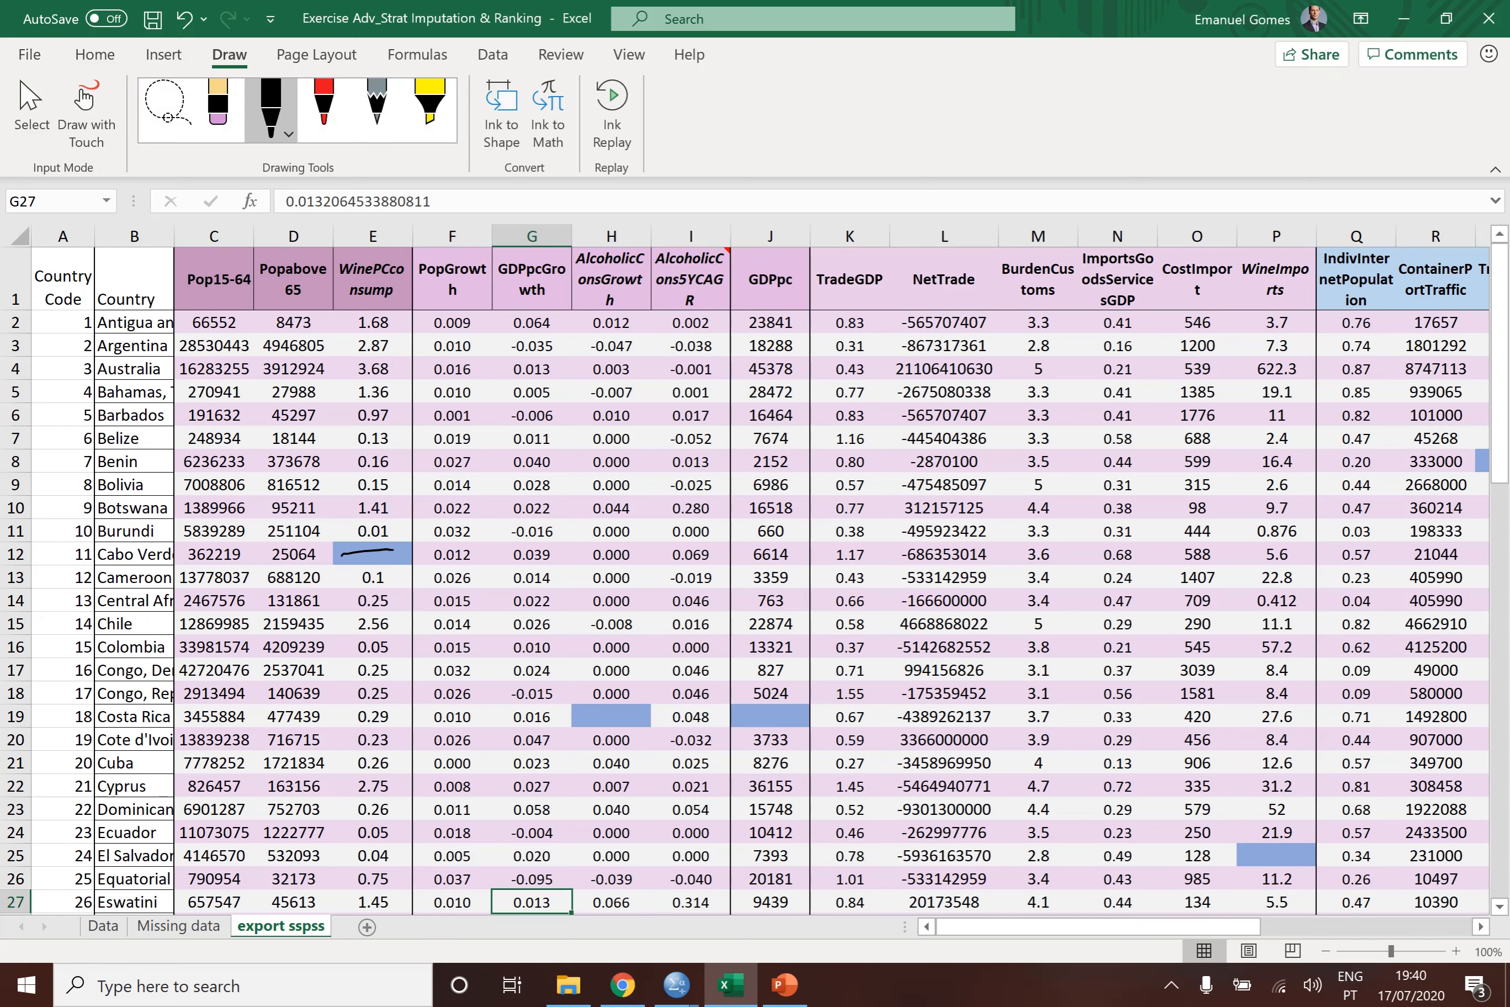
left_click(442, 85)
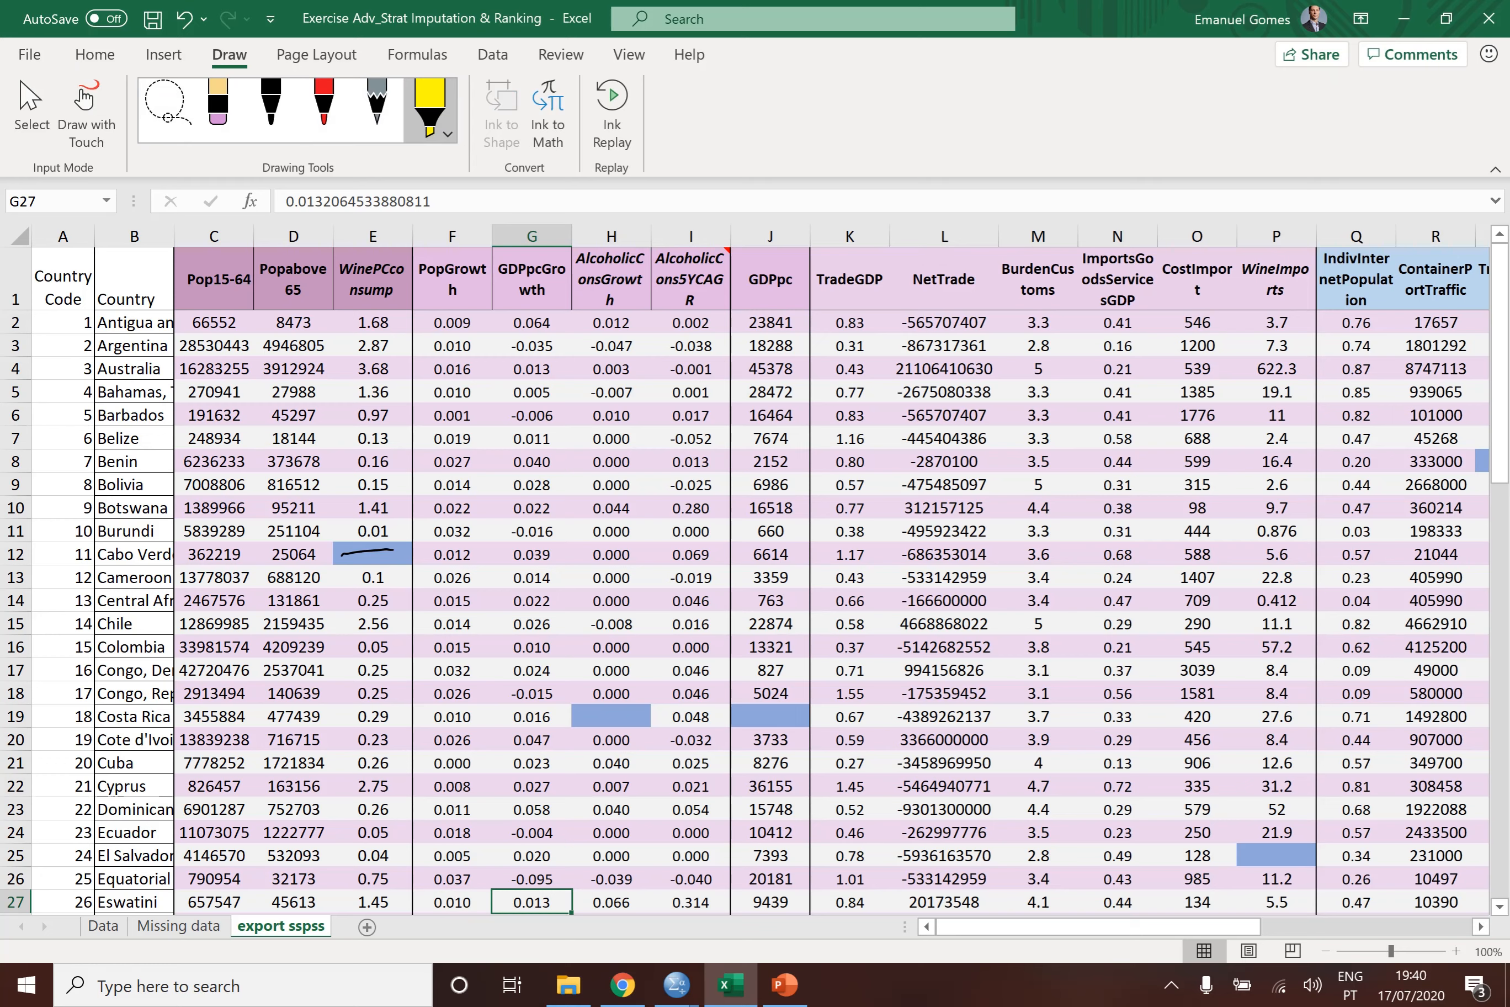
left_click_drag(586, 714, 647, 714)
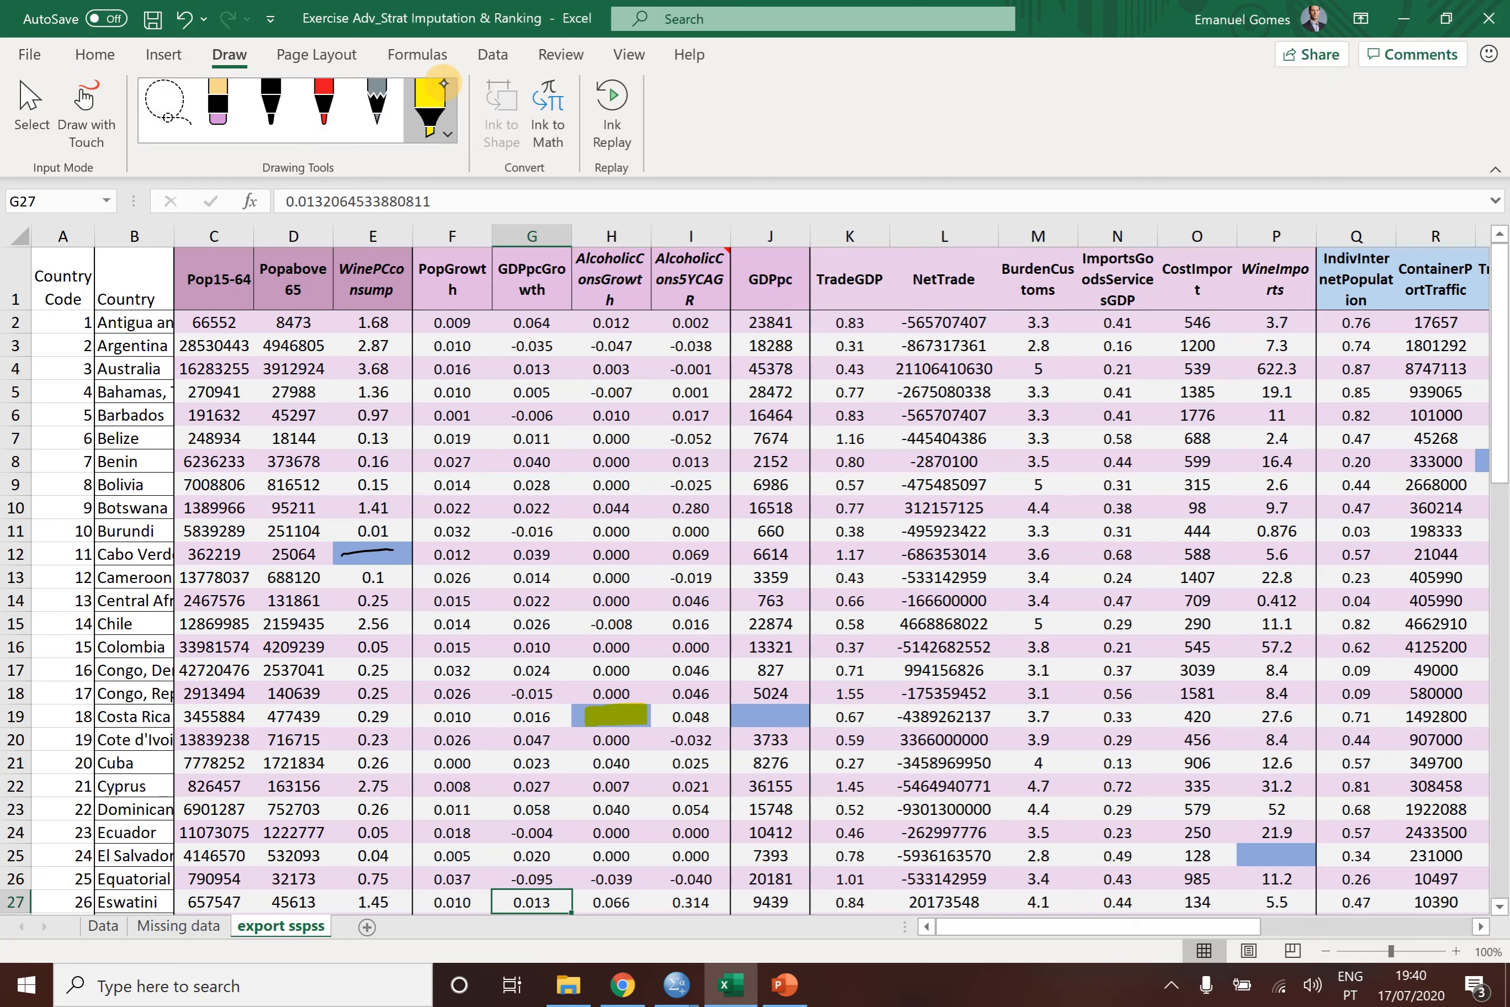
left_click_drag(744, 714, 806, 715)
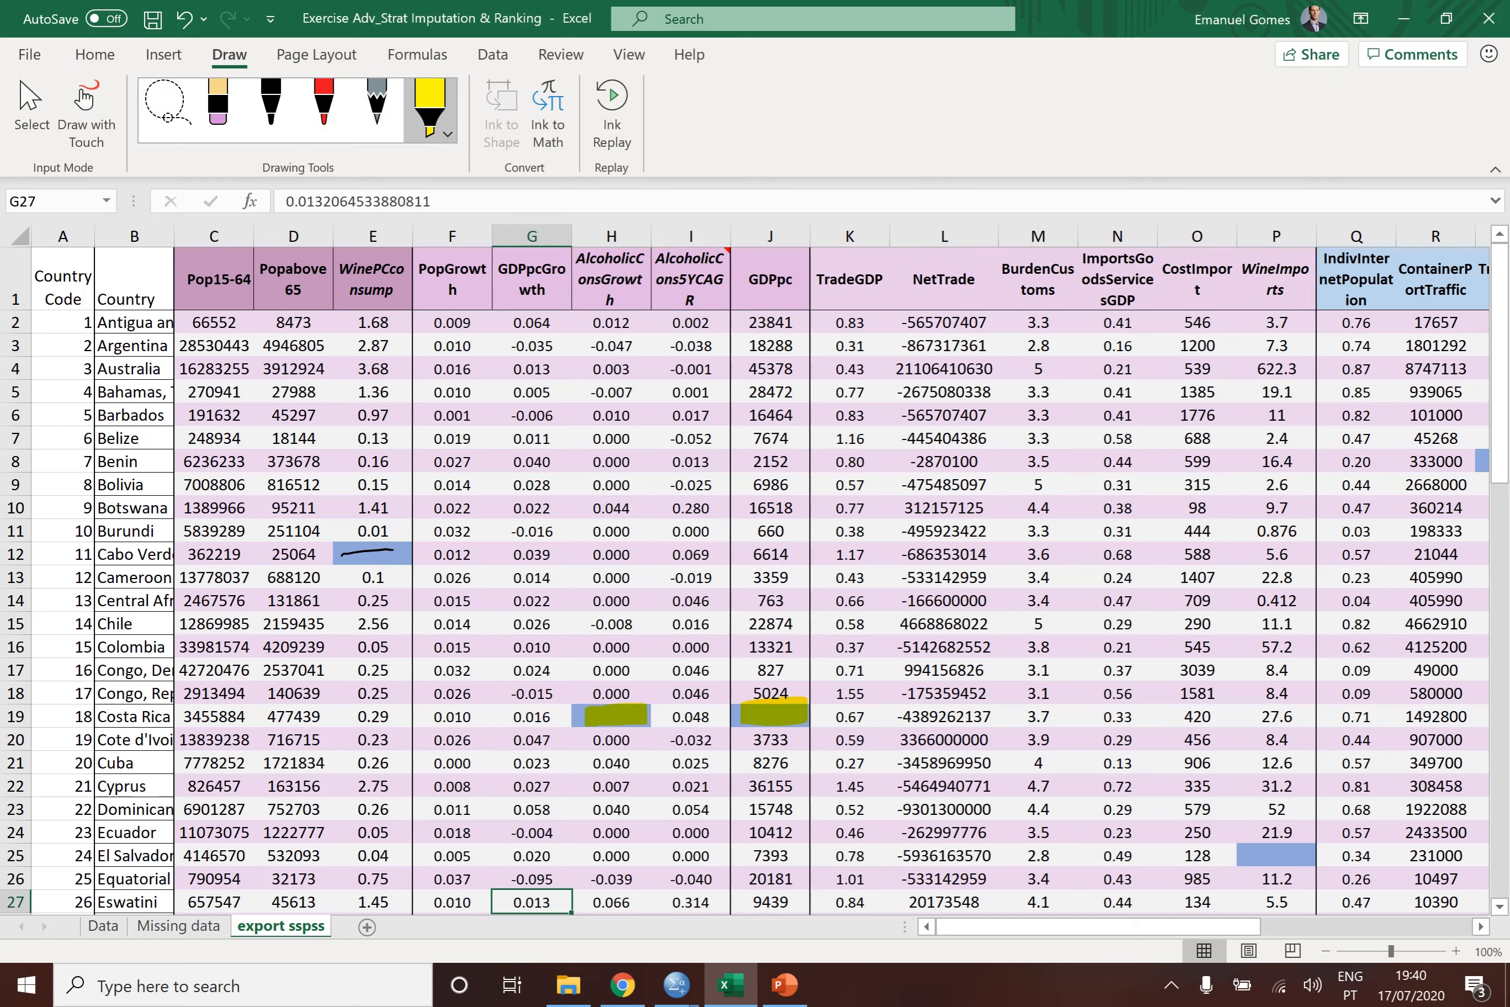
left_click(444, 83)
left_click_drag(1240, 854, 1307, 857)
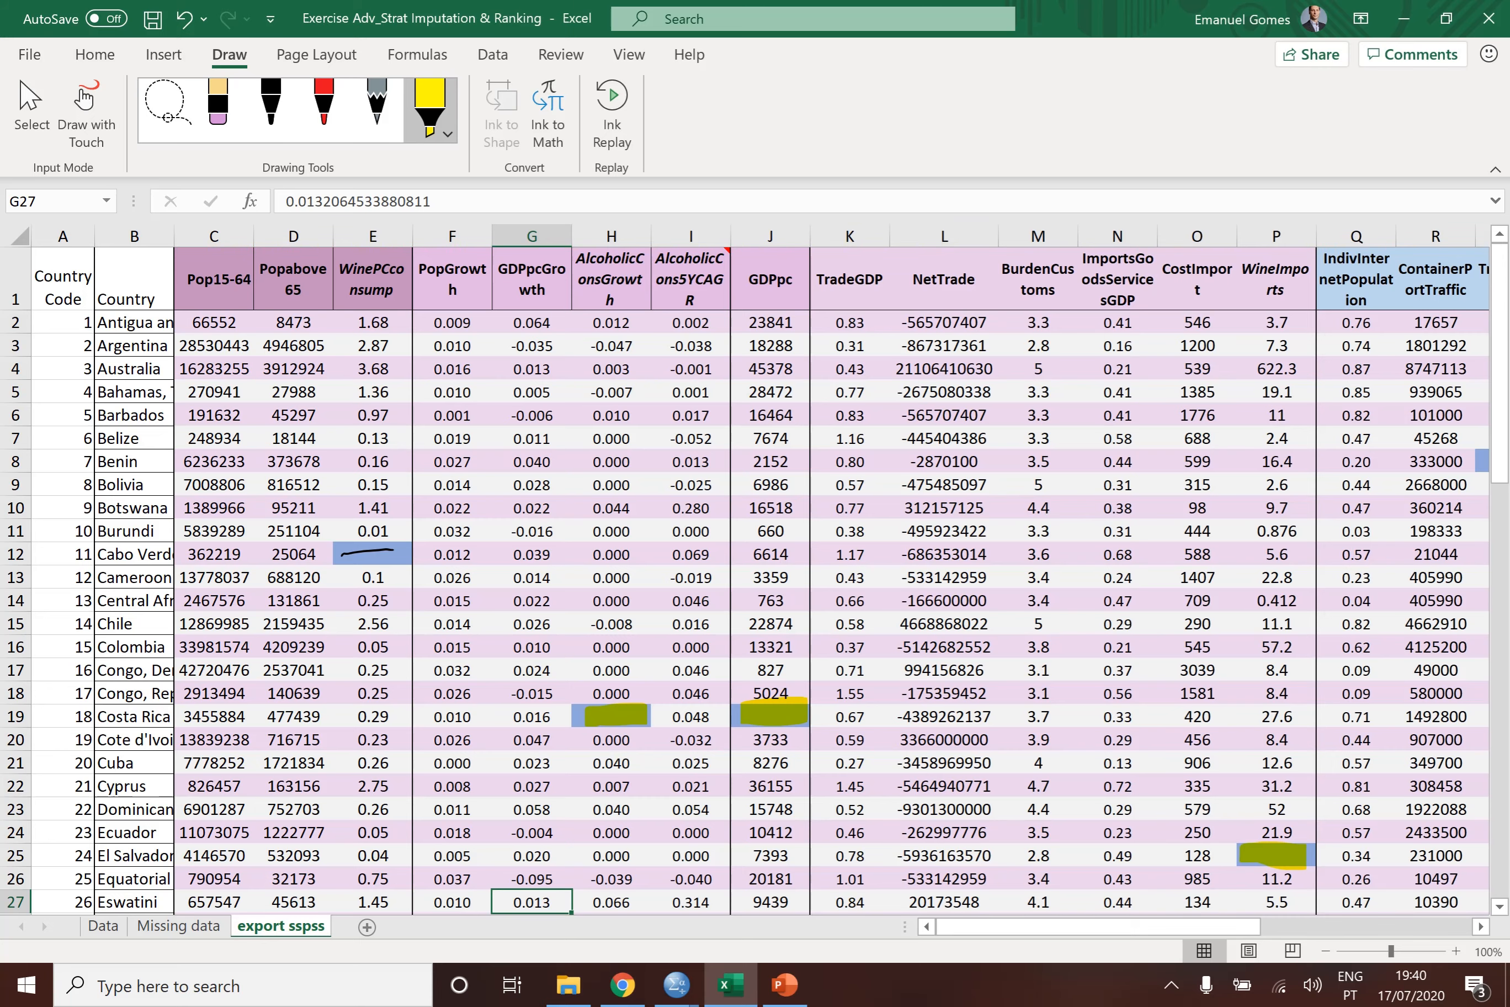
- Mark the blank cells S8, S30 and U19 with the yellow highlighter
scroll(748, 578, "down", 4)
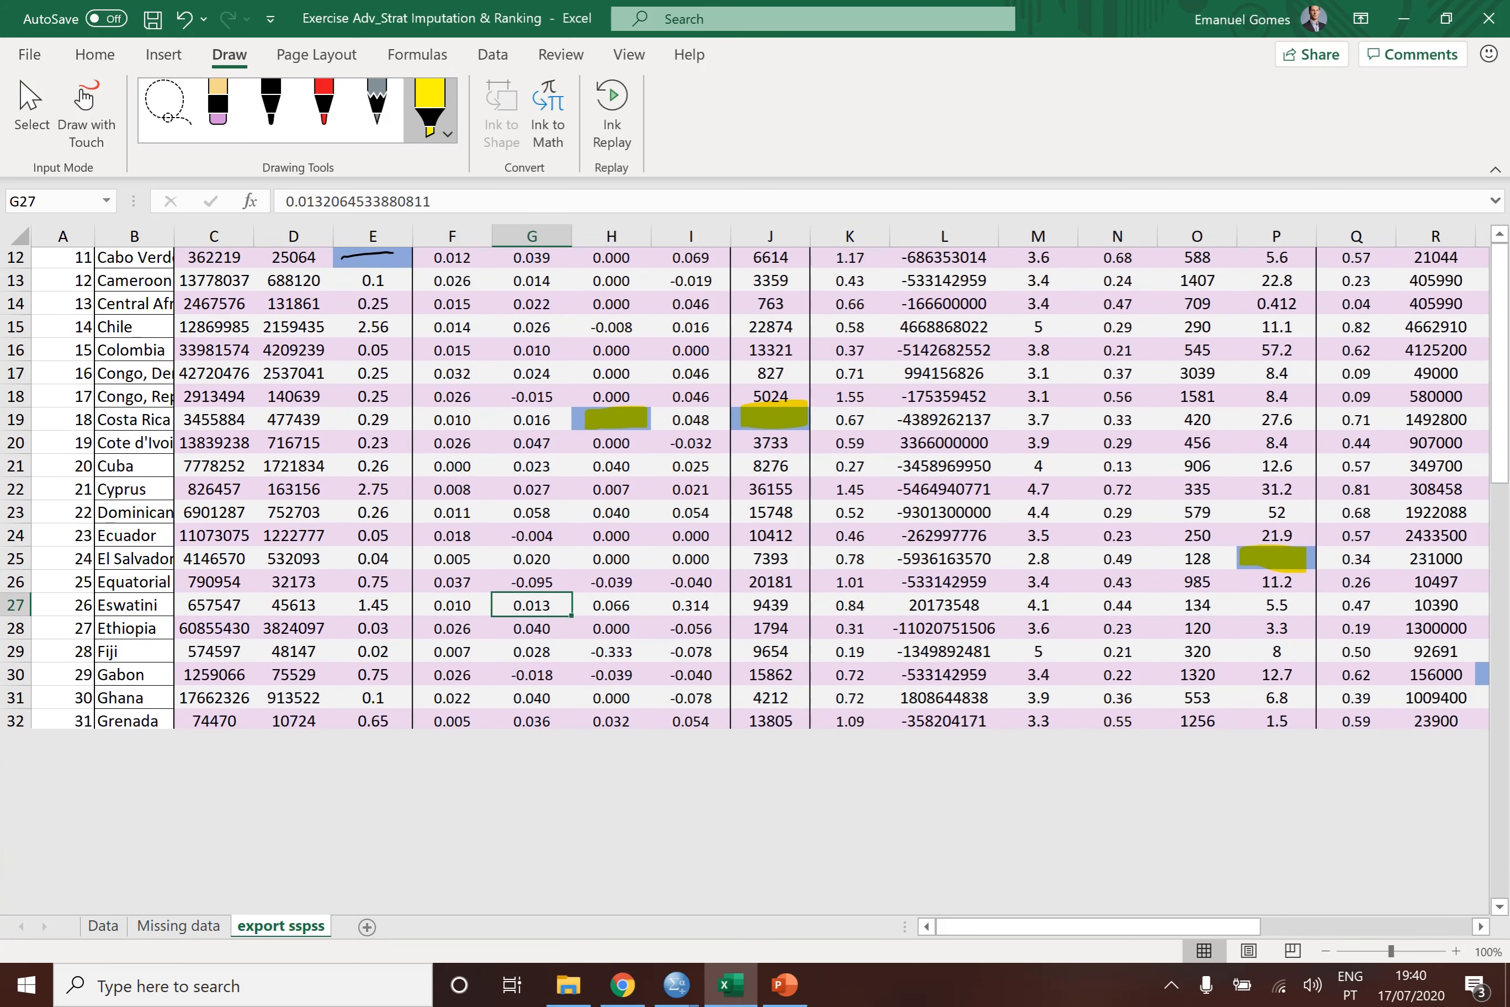
scroll(748, 487, "up", 2)
scroll(748, 487, "right", 3)
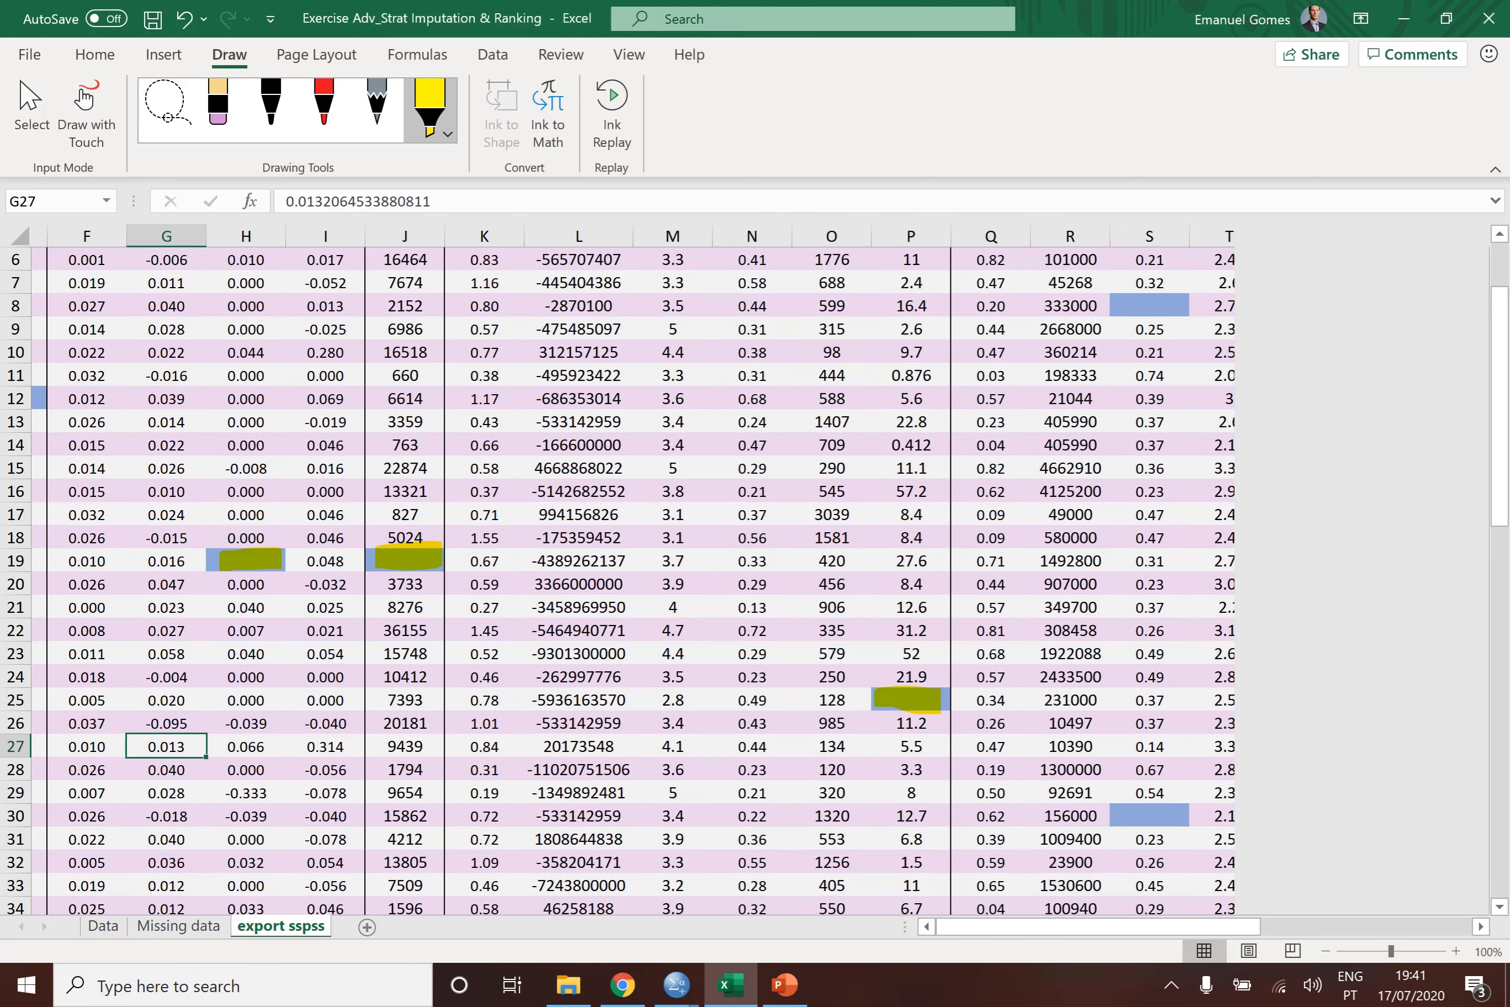
left_click_drag(1109, 305, 1189, 302)
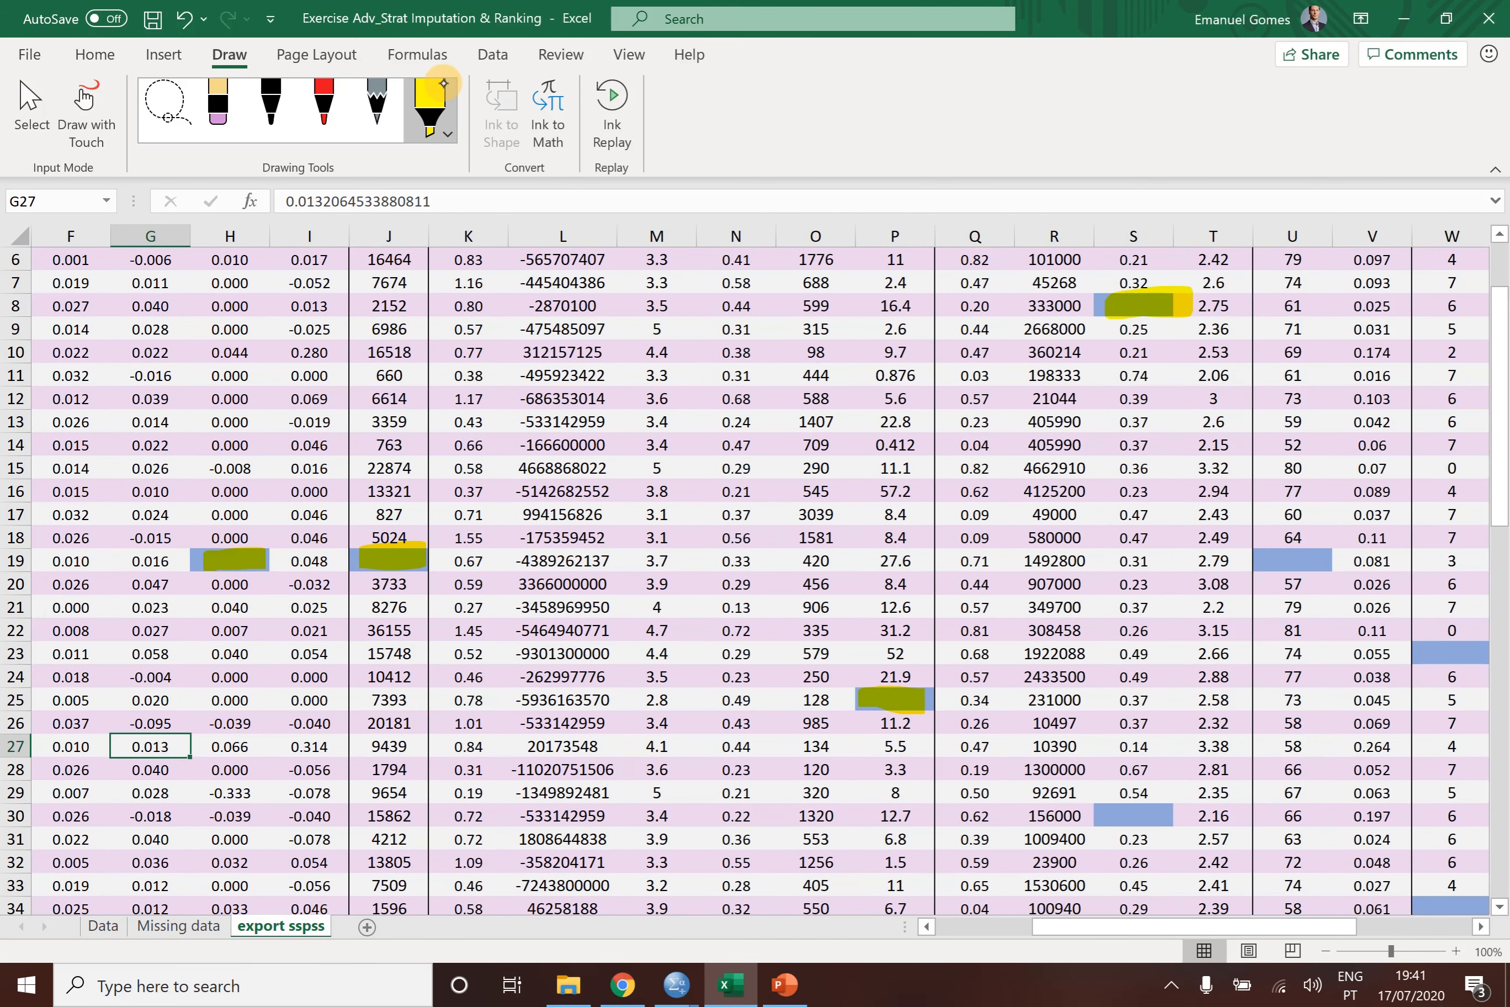
left_click_drag(1103, 819, 1180, 809)
left_click_drag(1261, 543, 1326, 563)
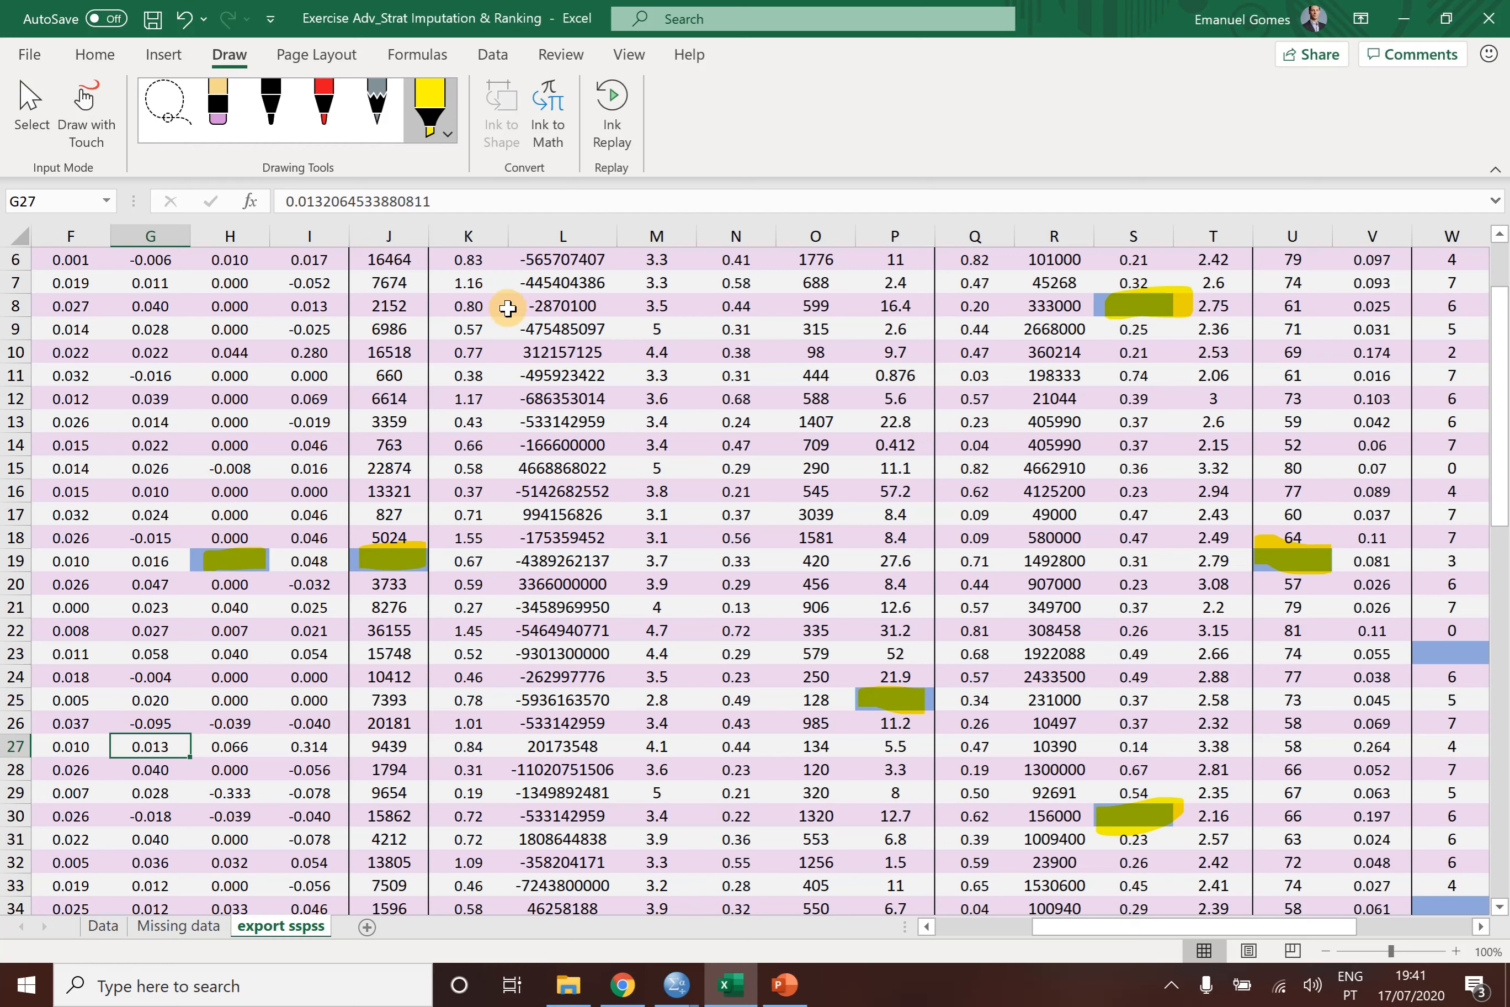
- Examine the remaining rows and columns of the export sspss sheet for blue cells with missing data
scroll(507, 308, "left", 5)
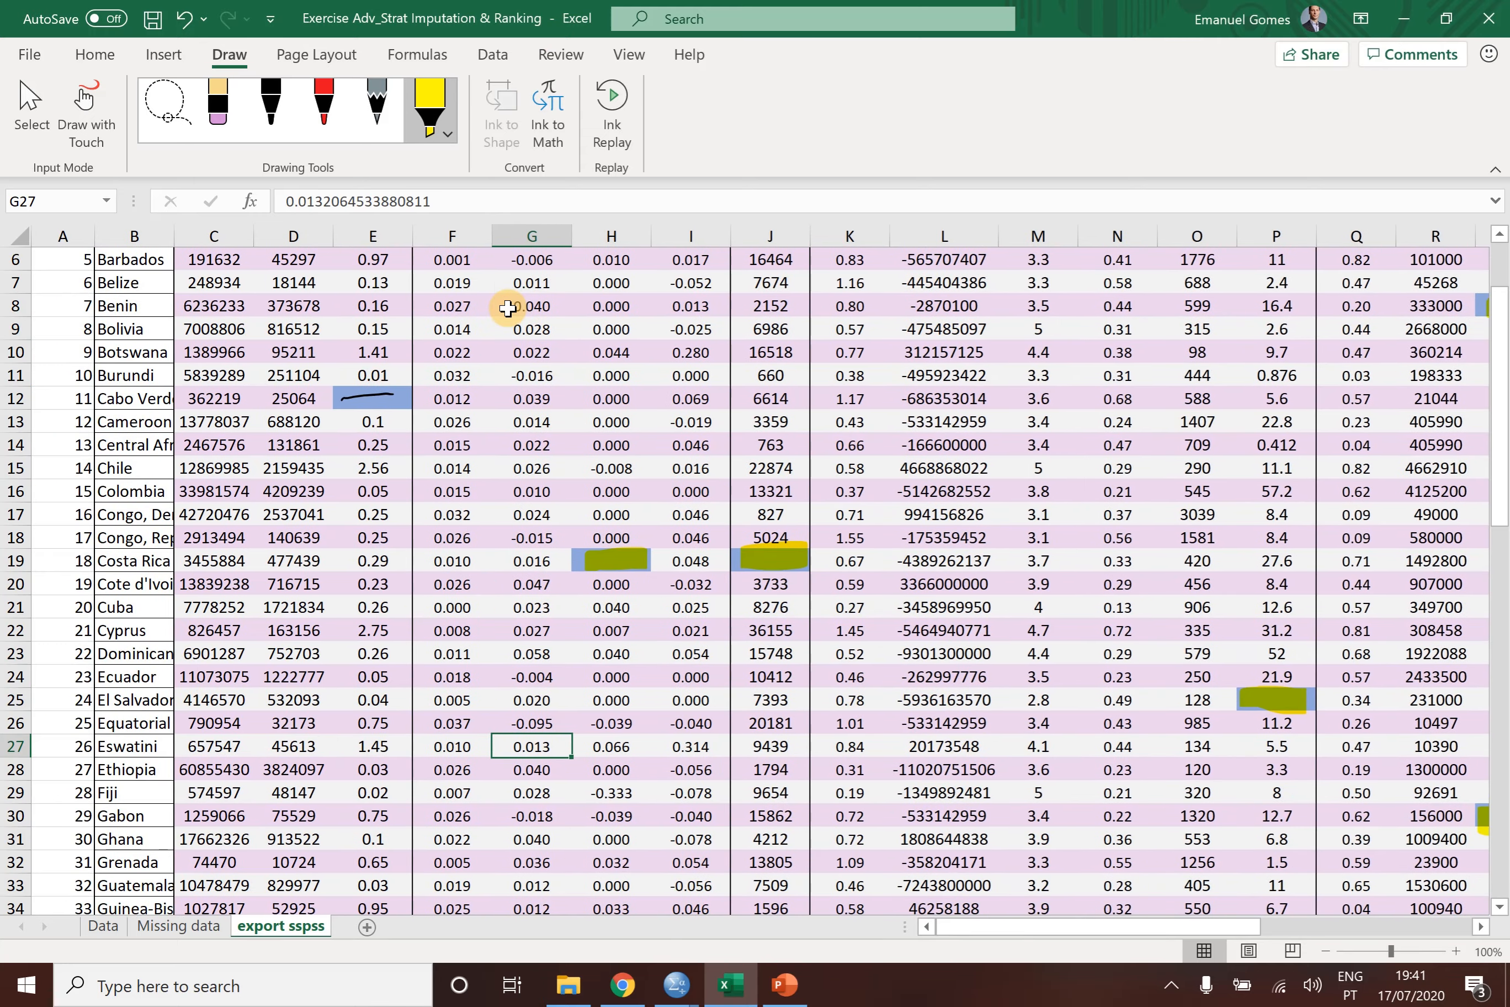
scroll(507, 309, "down", 3)
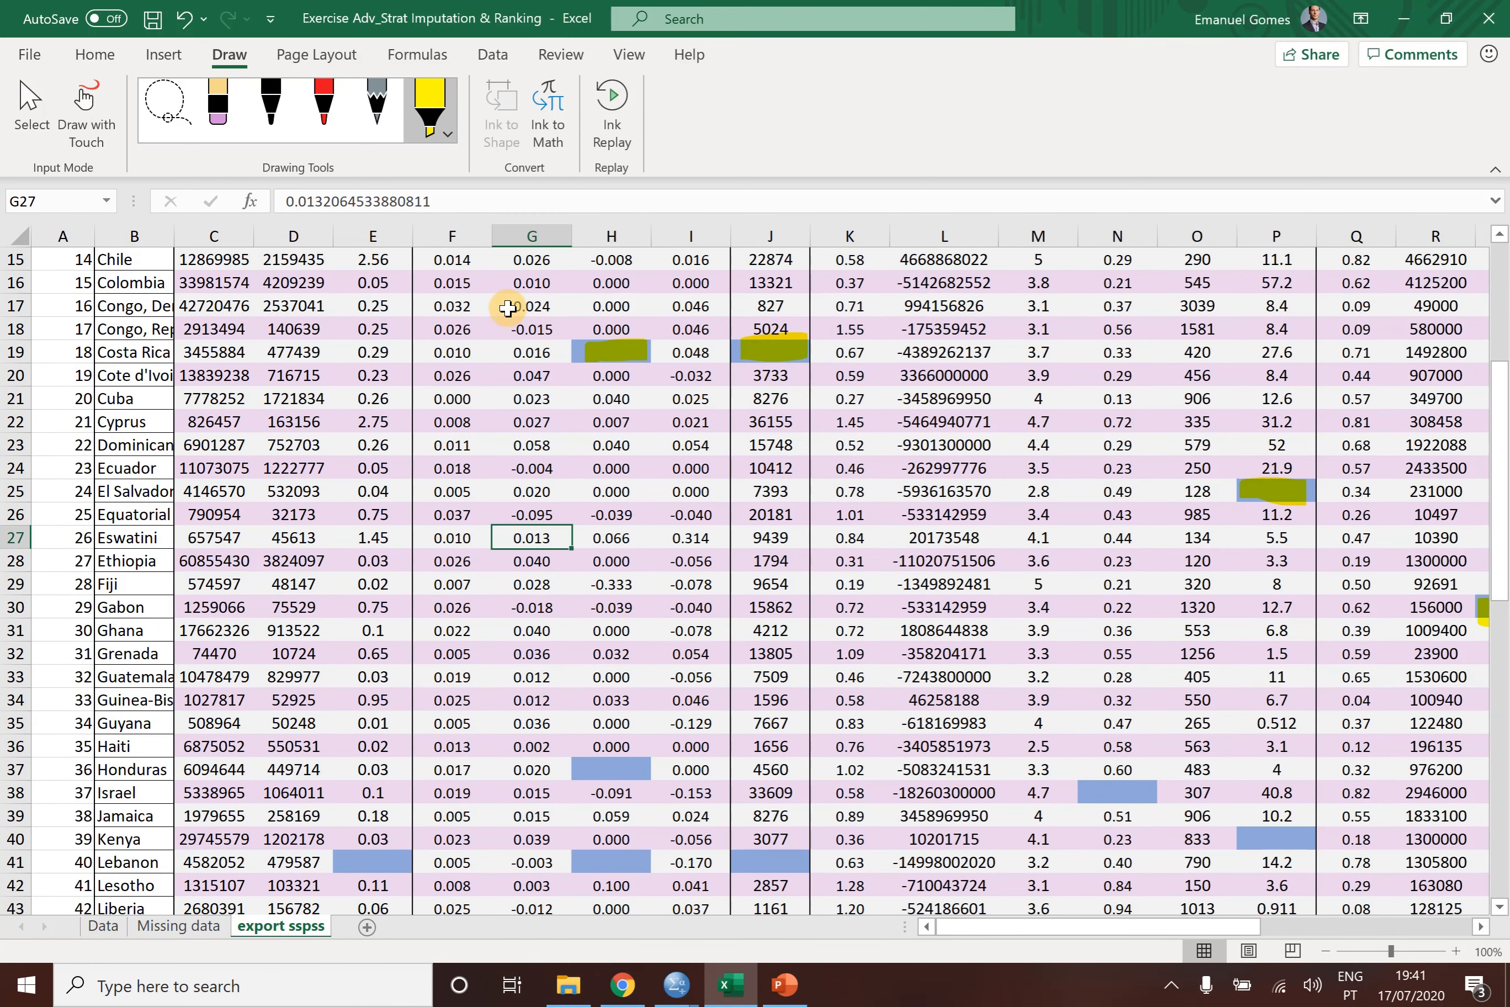
scroll(507, 309, "down", 1)
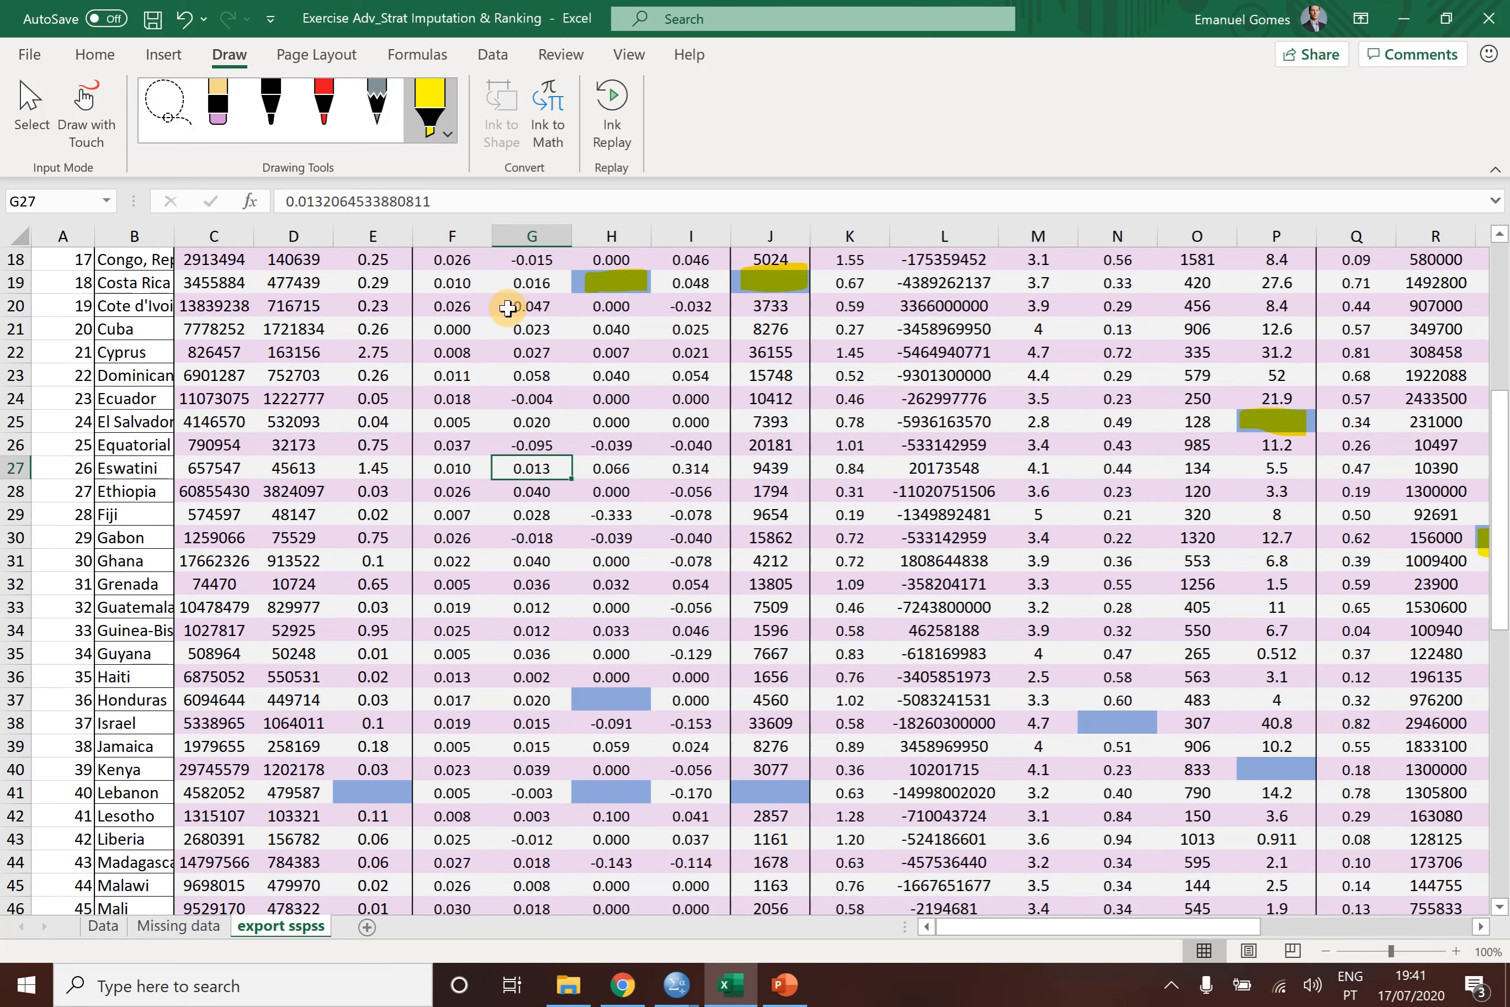
scroll(507, 309, "right", 4)
scroll(507, 308, "right", 3)
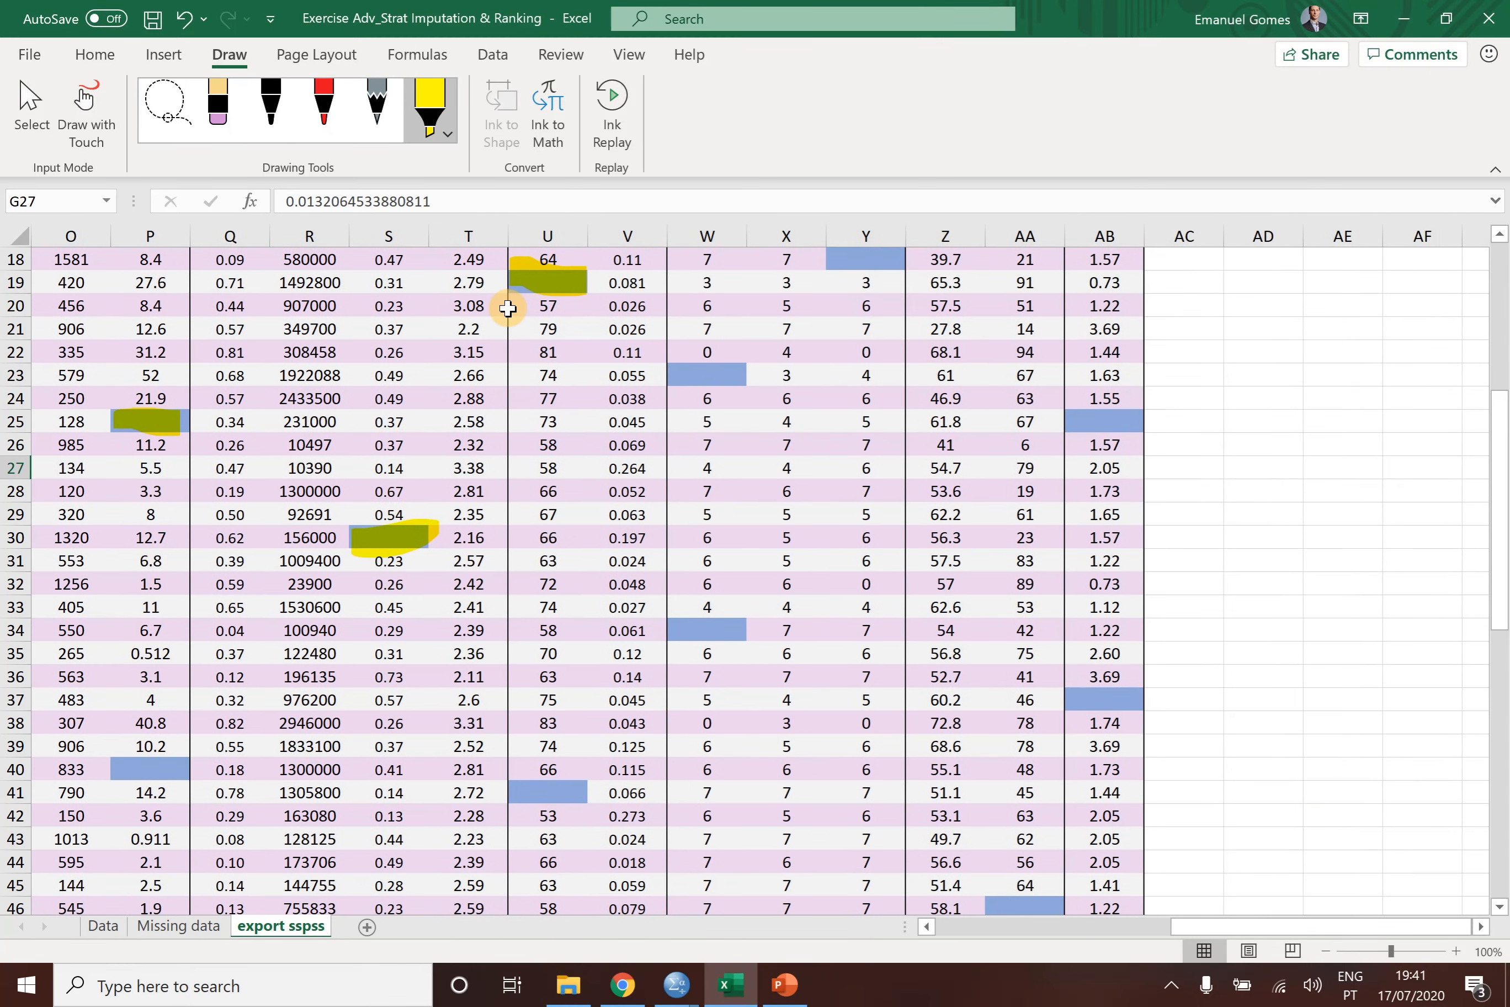
scroll(507, 308, "left", 4)
scroll(507, 309, "left", 2)
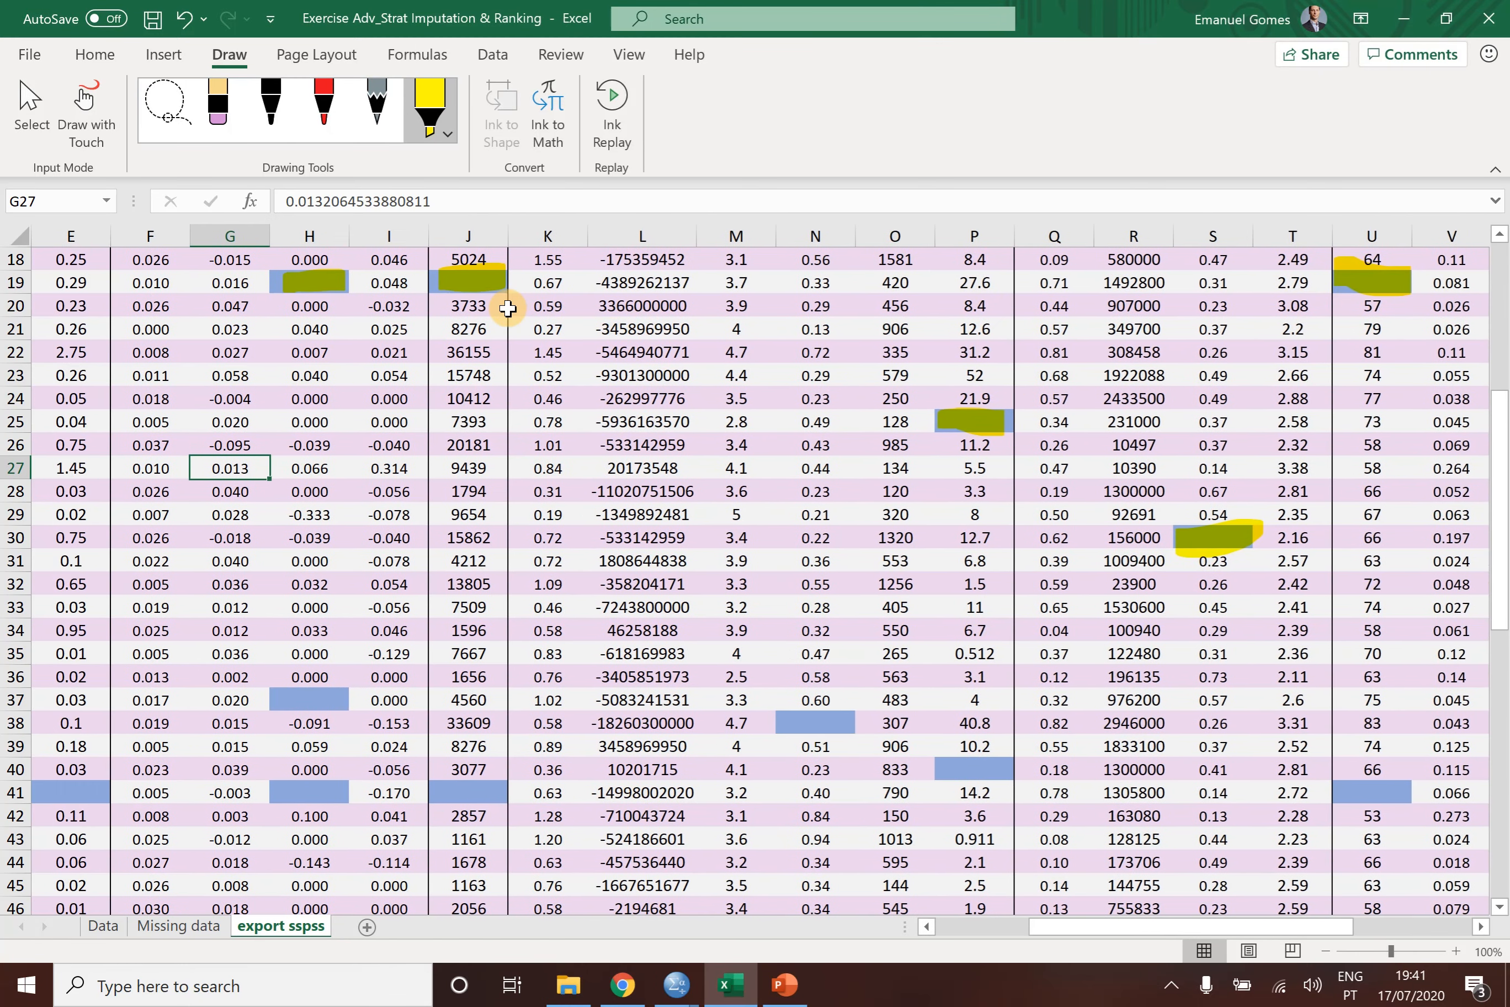
scroll(508, 308, "up", 6)
scroll(507, 309, "left", 1)
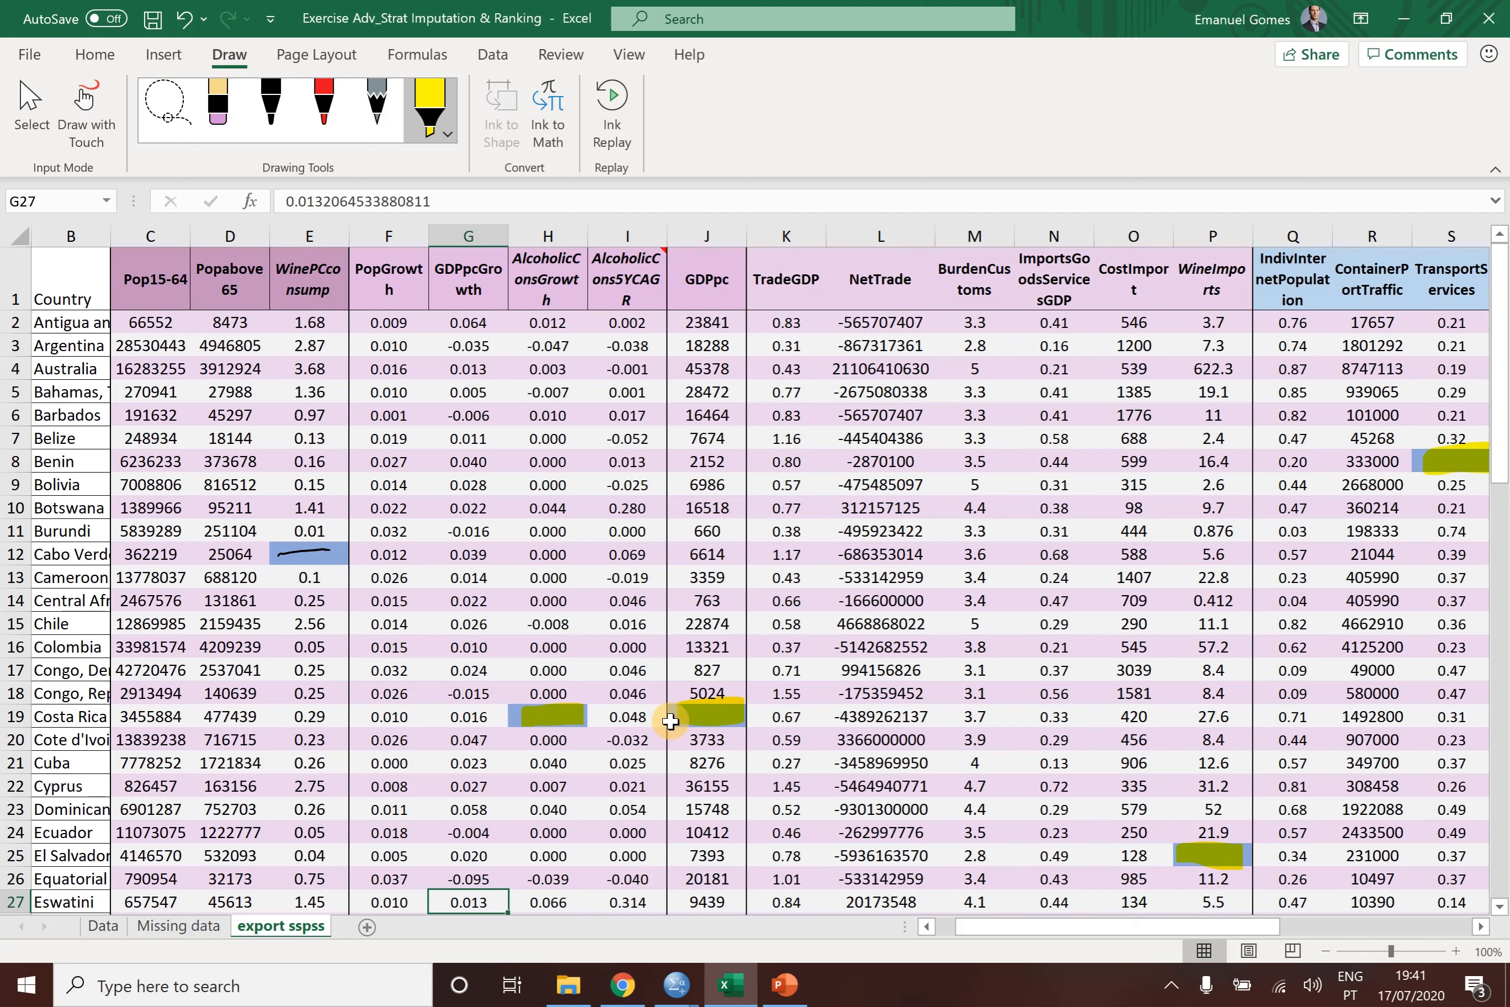
- Switch to SPSS Statistics and load Exercise Adv_Strat Imputation & Ranking.xlsx for Excel import with the Missing data worksheet
left_click(671, 975)
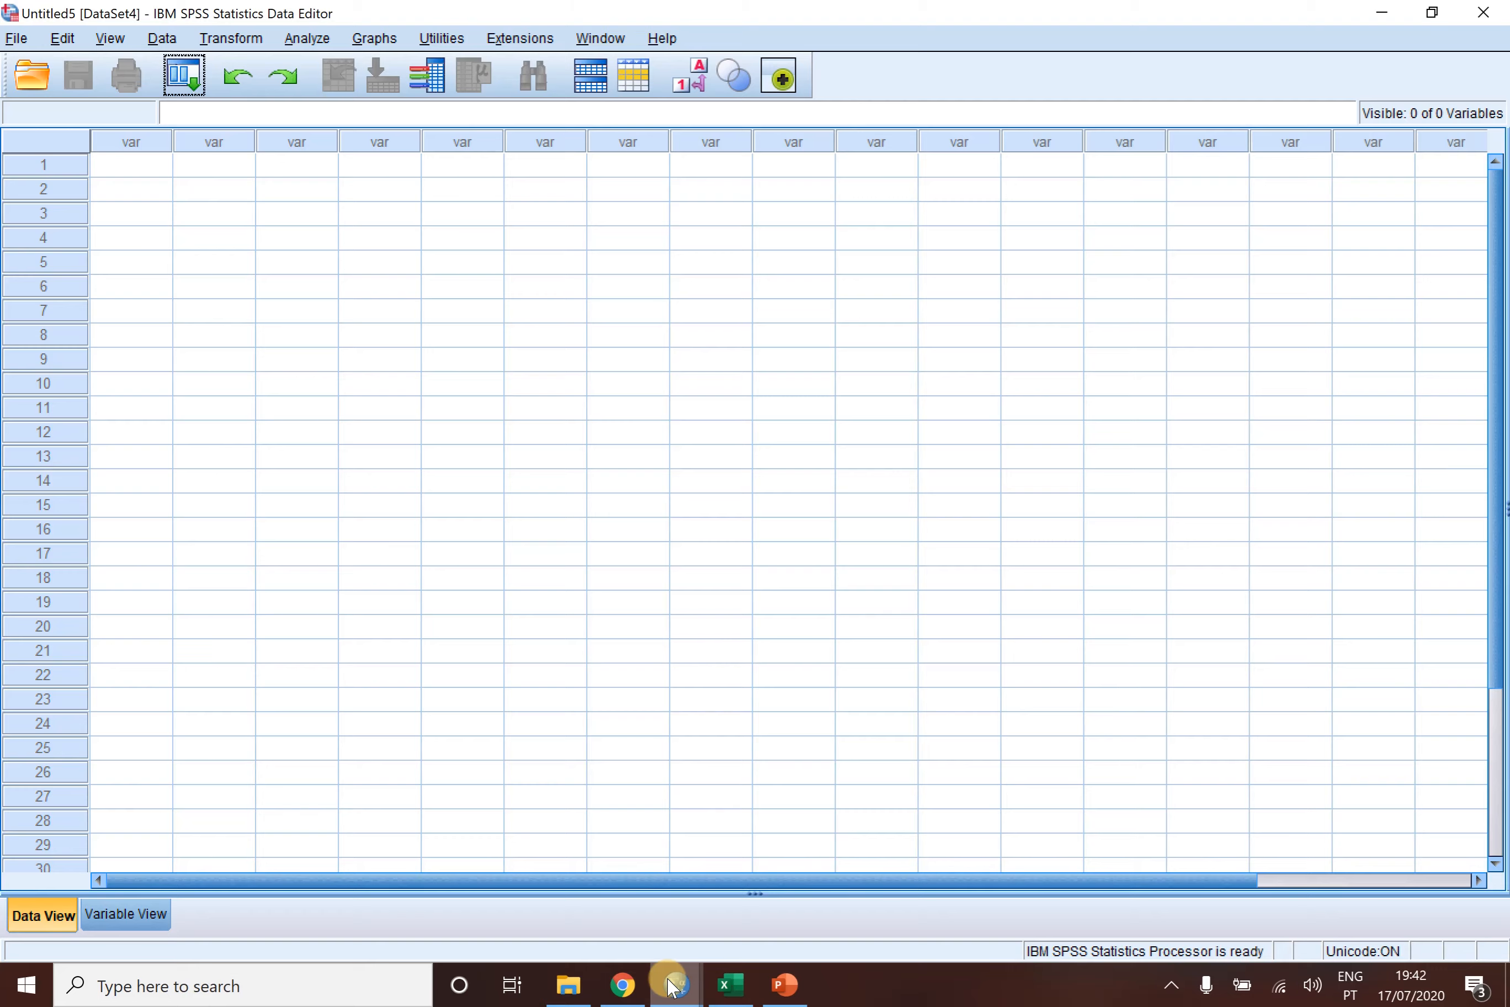
mouse_move(670, 977)
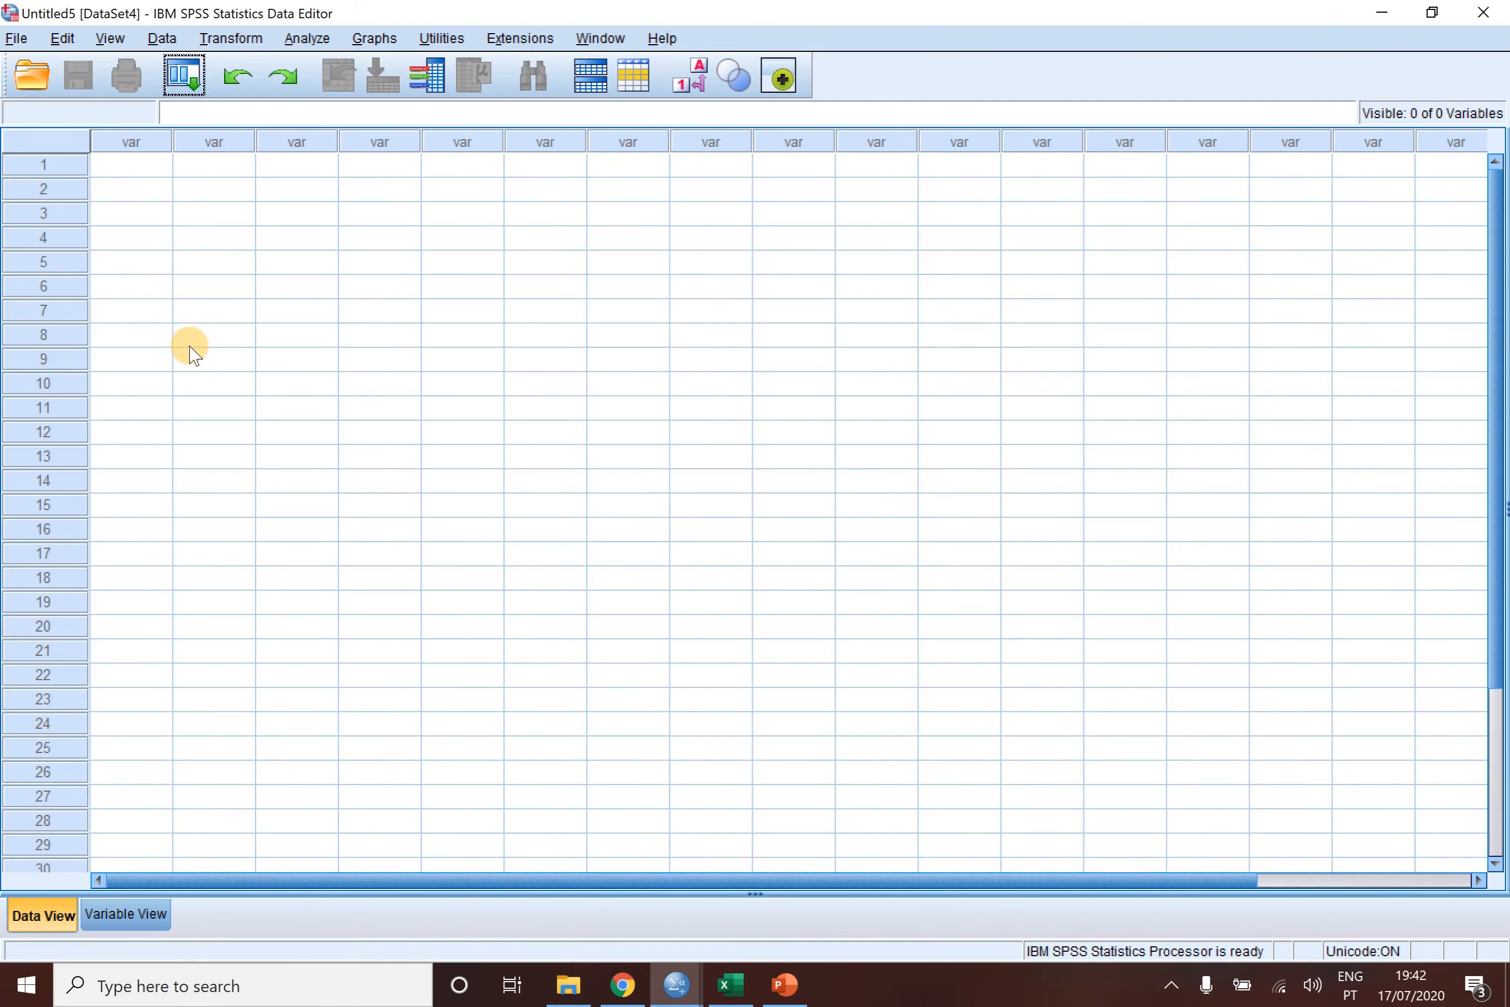
left_click(17, 37)
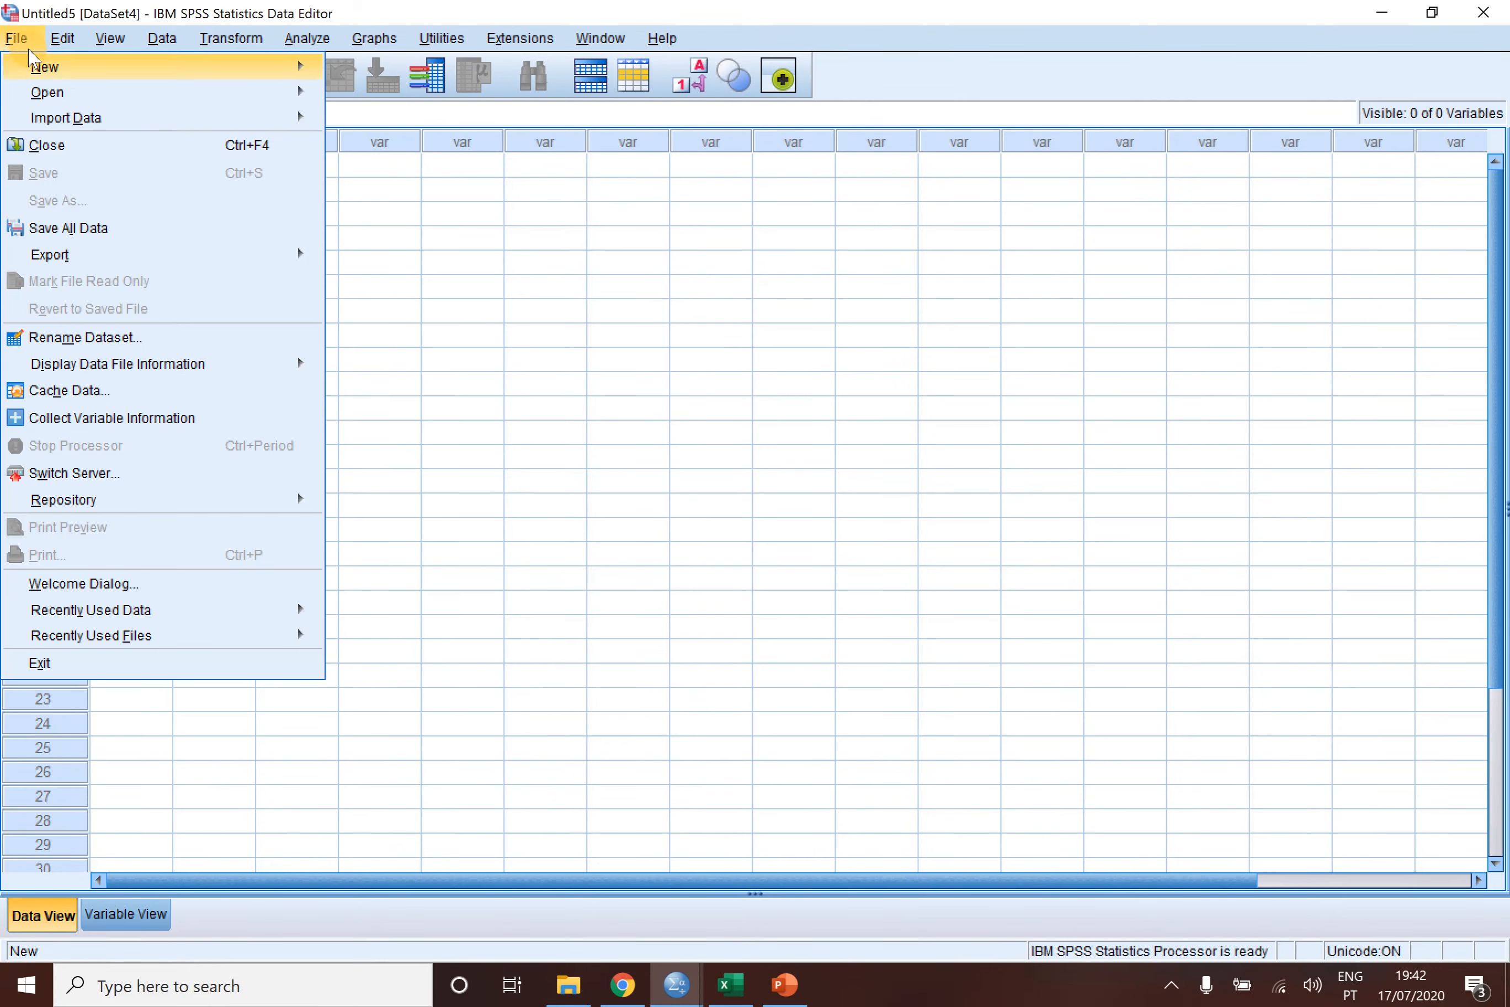
mouse_move(75, 124)
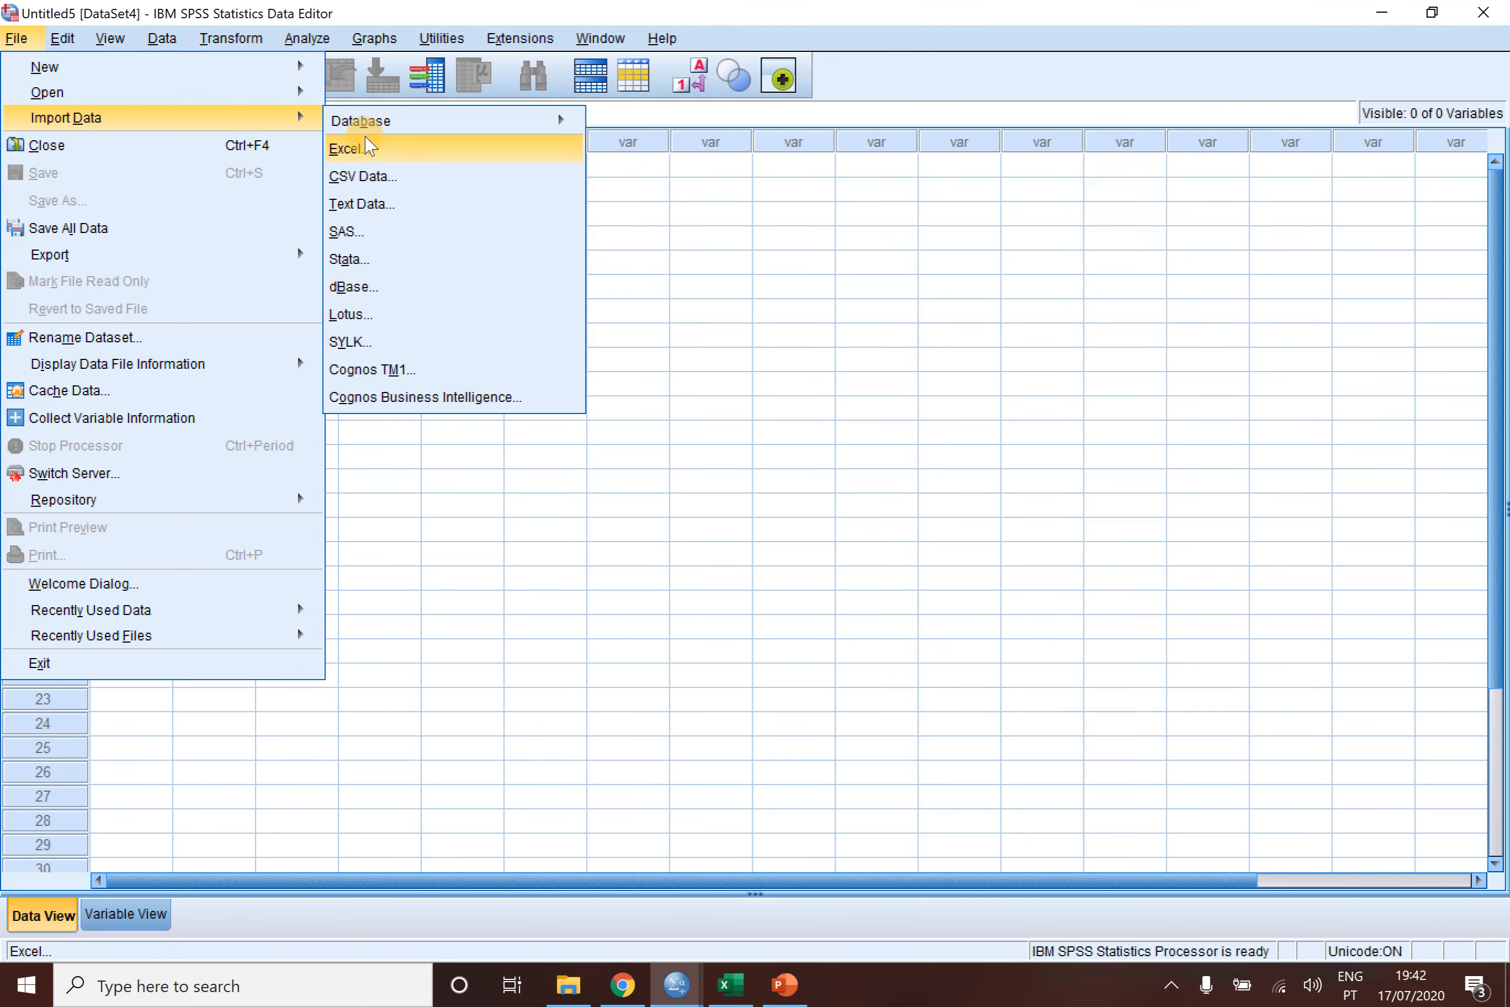
left_click(369, 150)
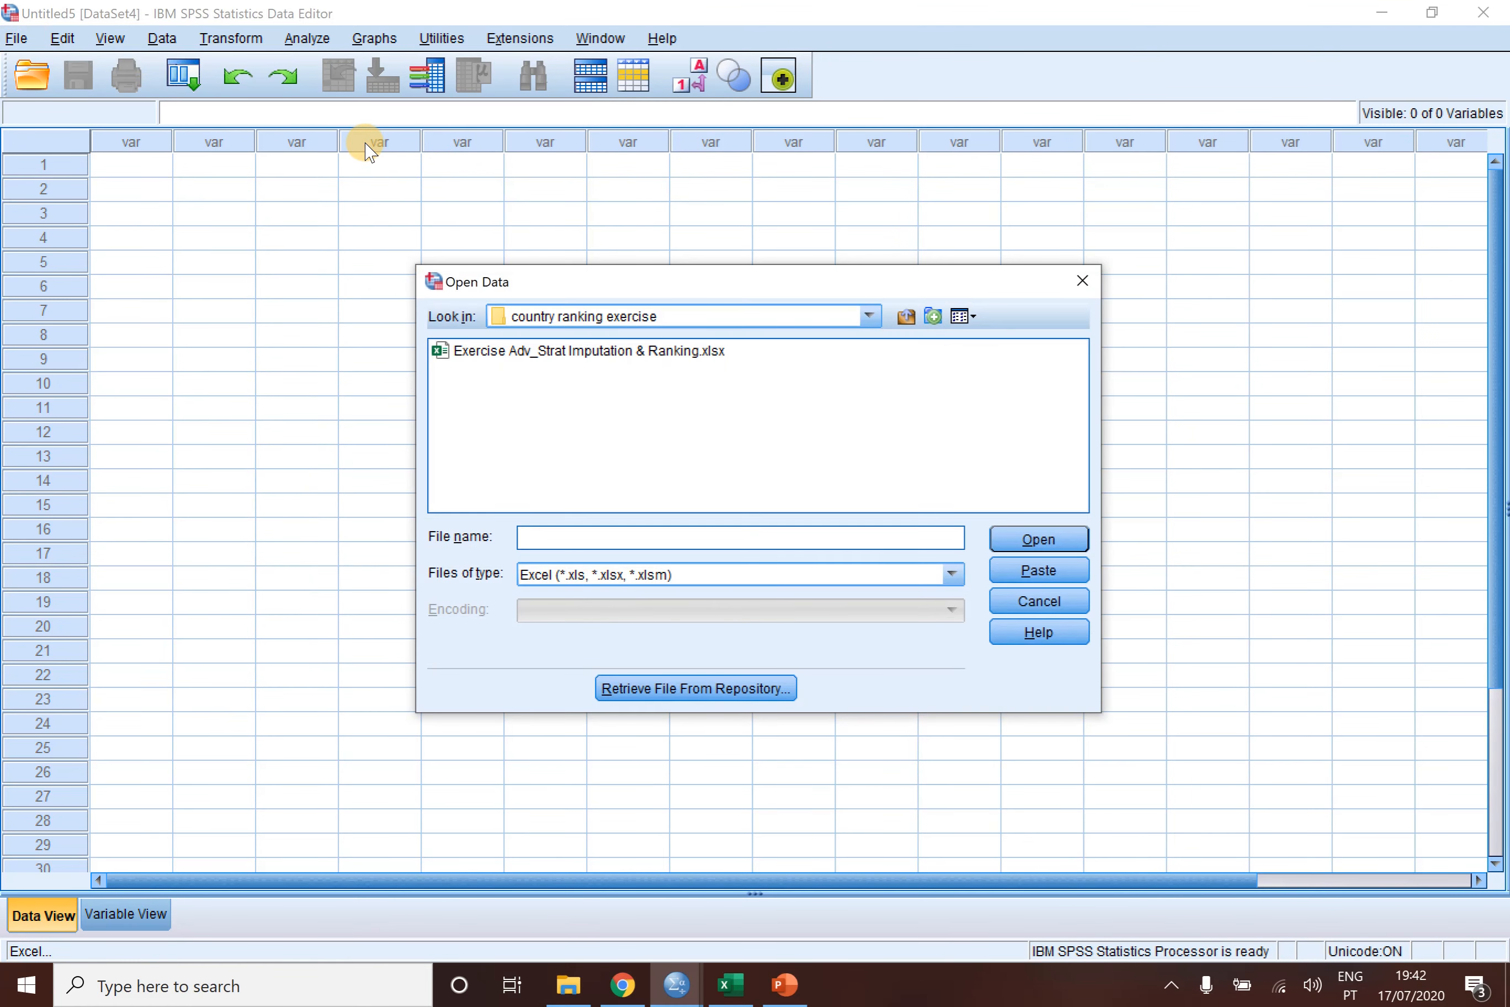
left_click(652, 356)
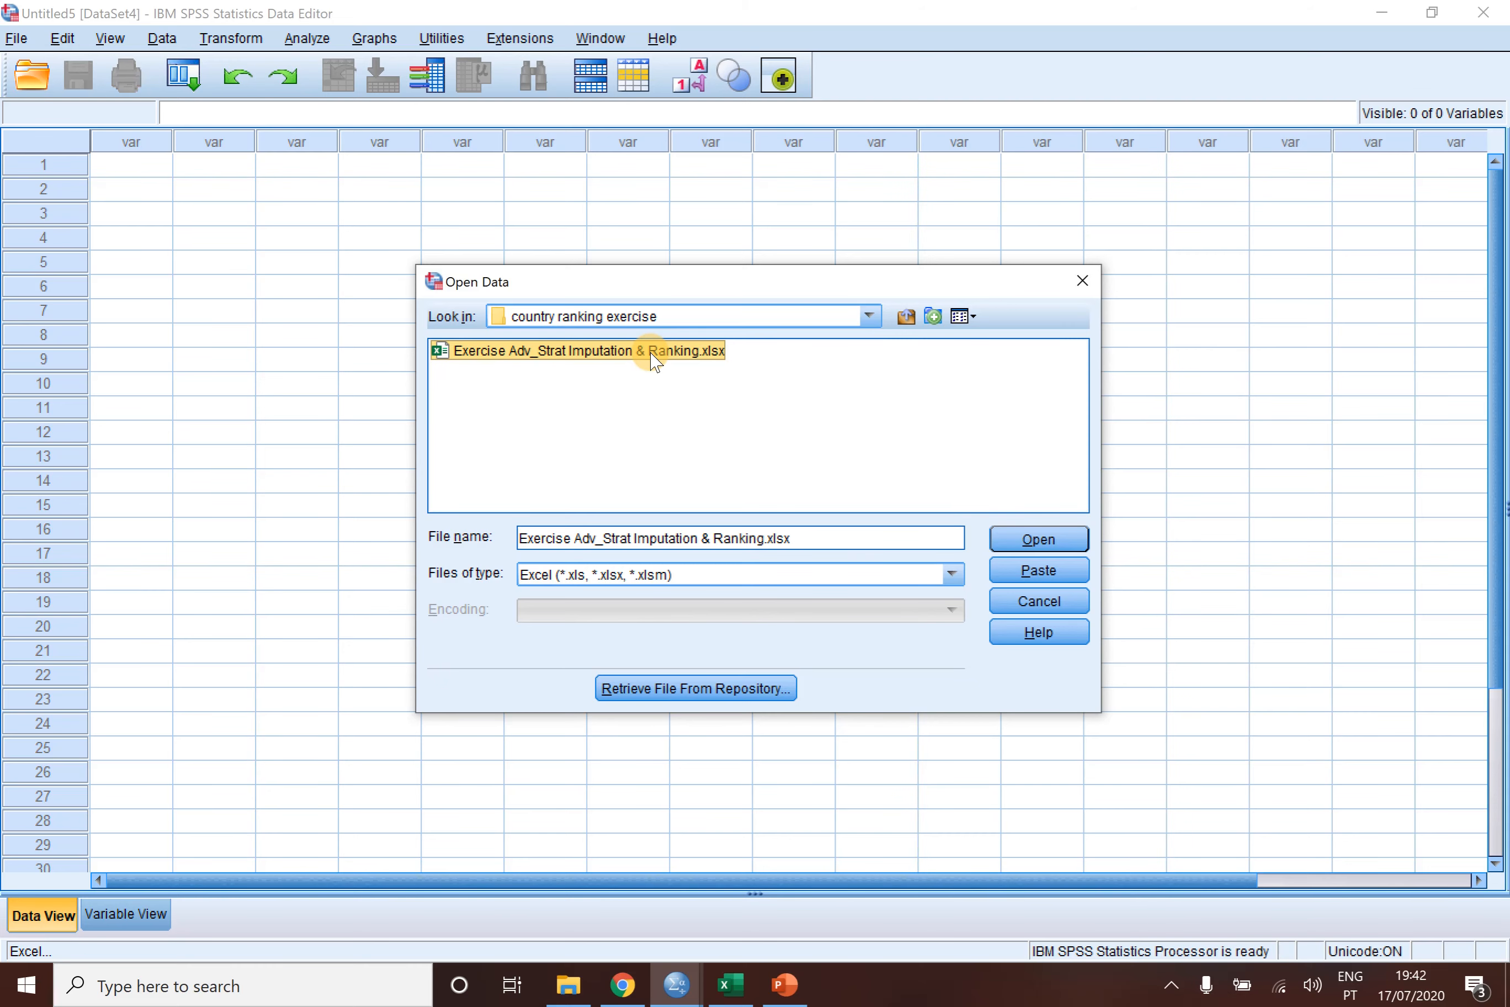
double_click(652, 354)
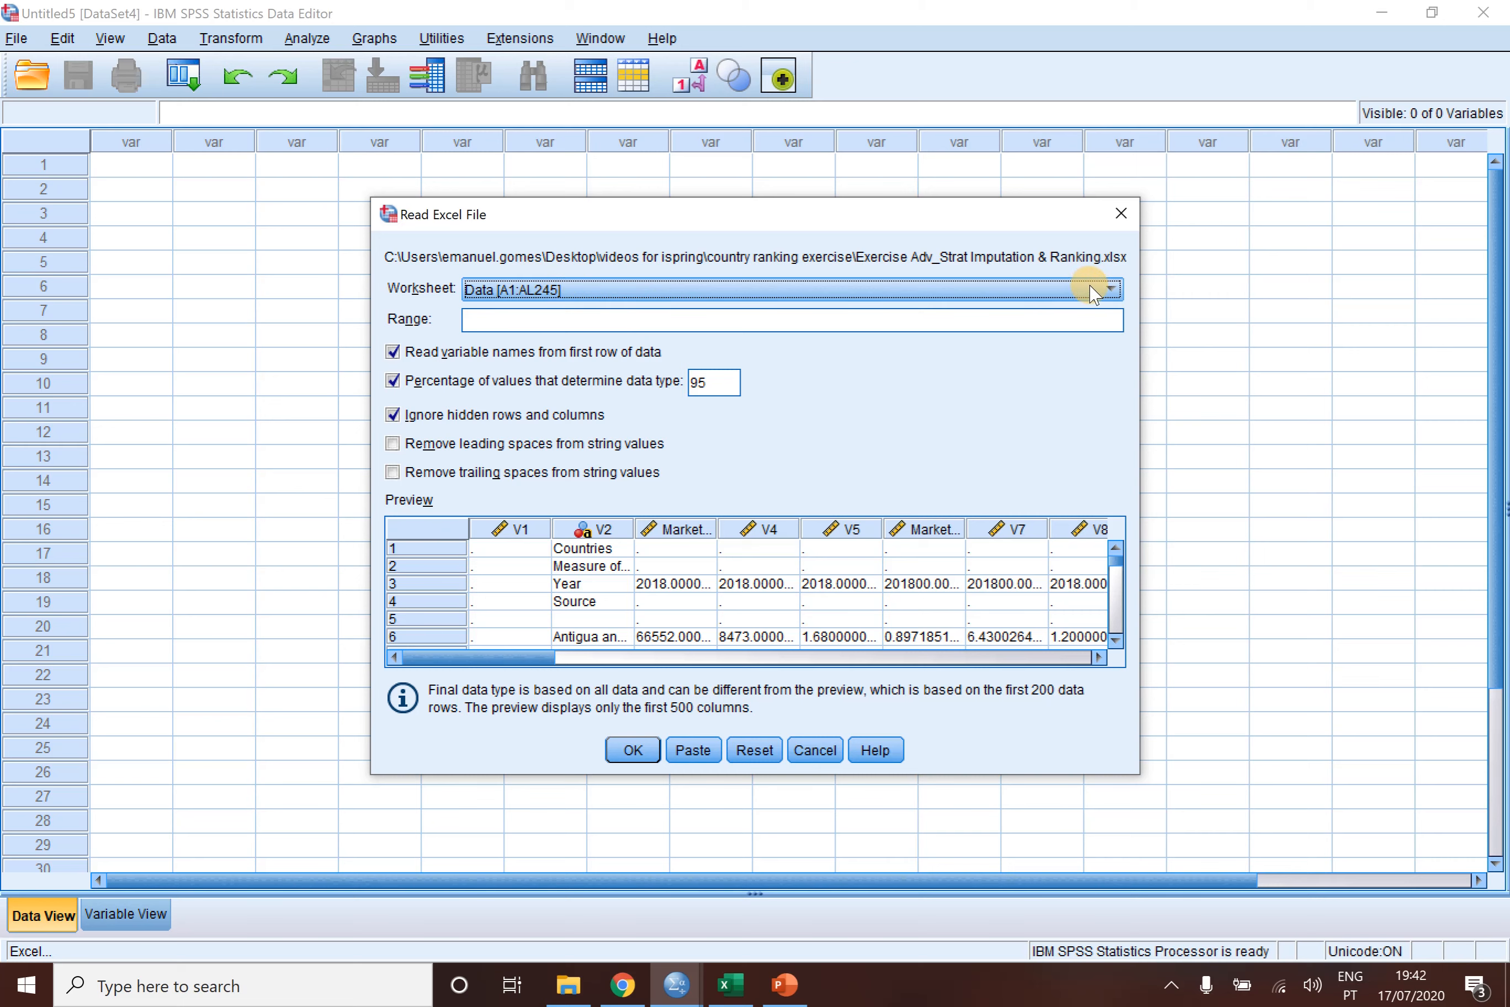
left_click(1112, 289)
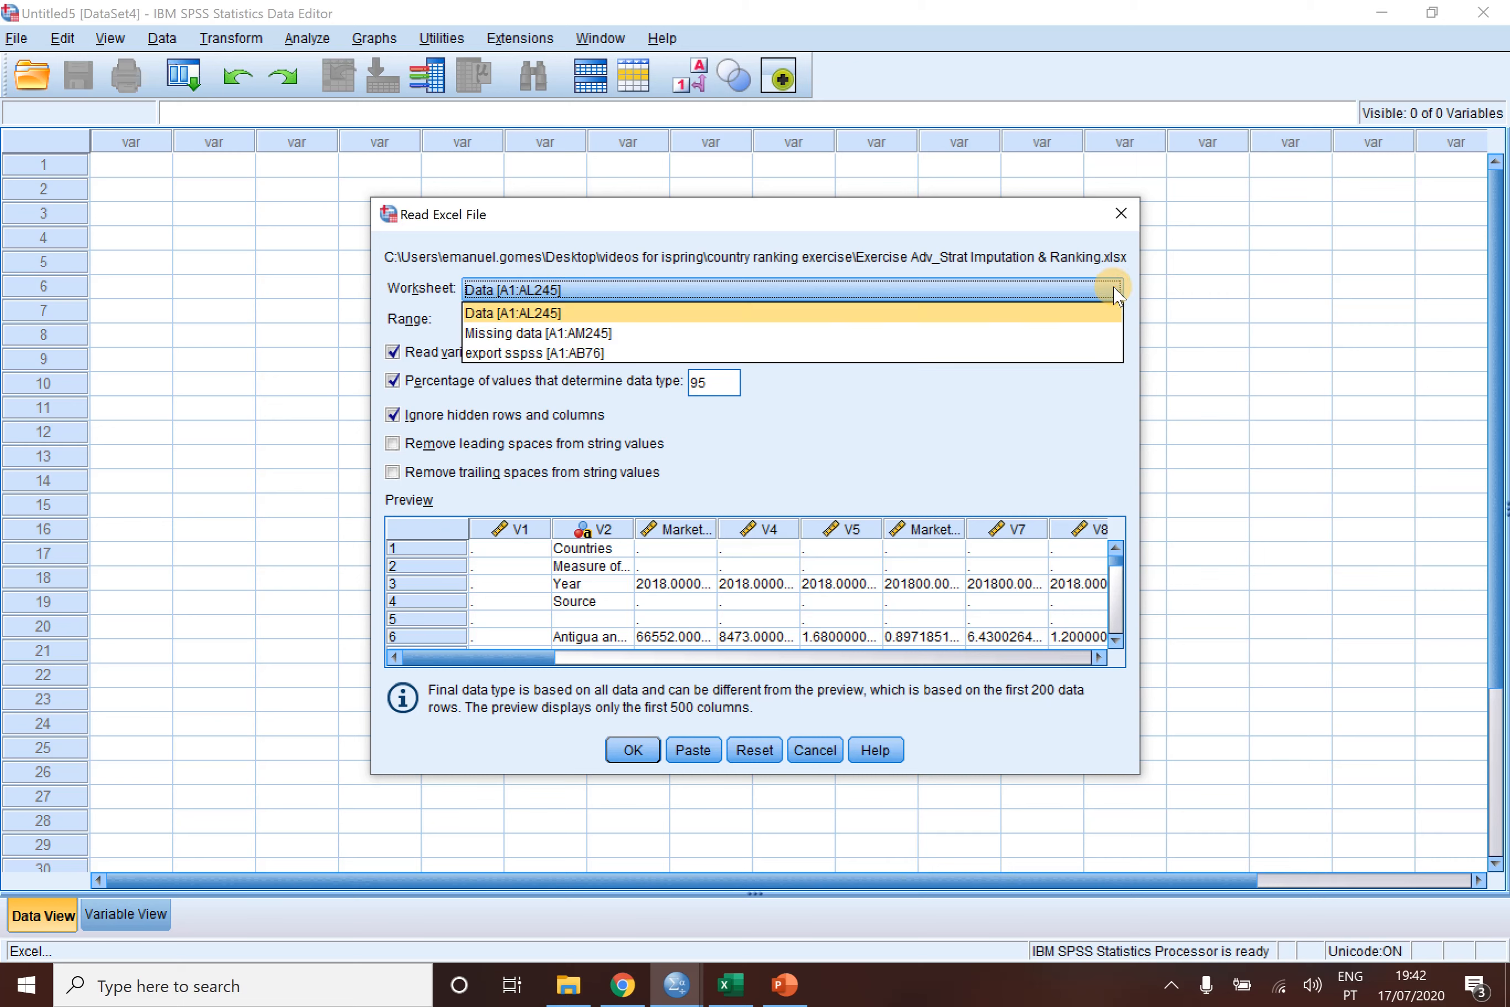
left_click(578, 333)
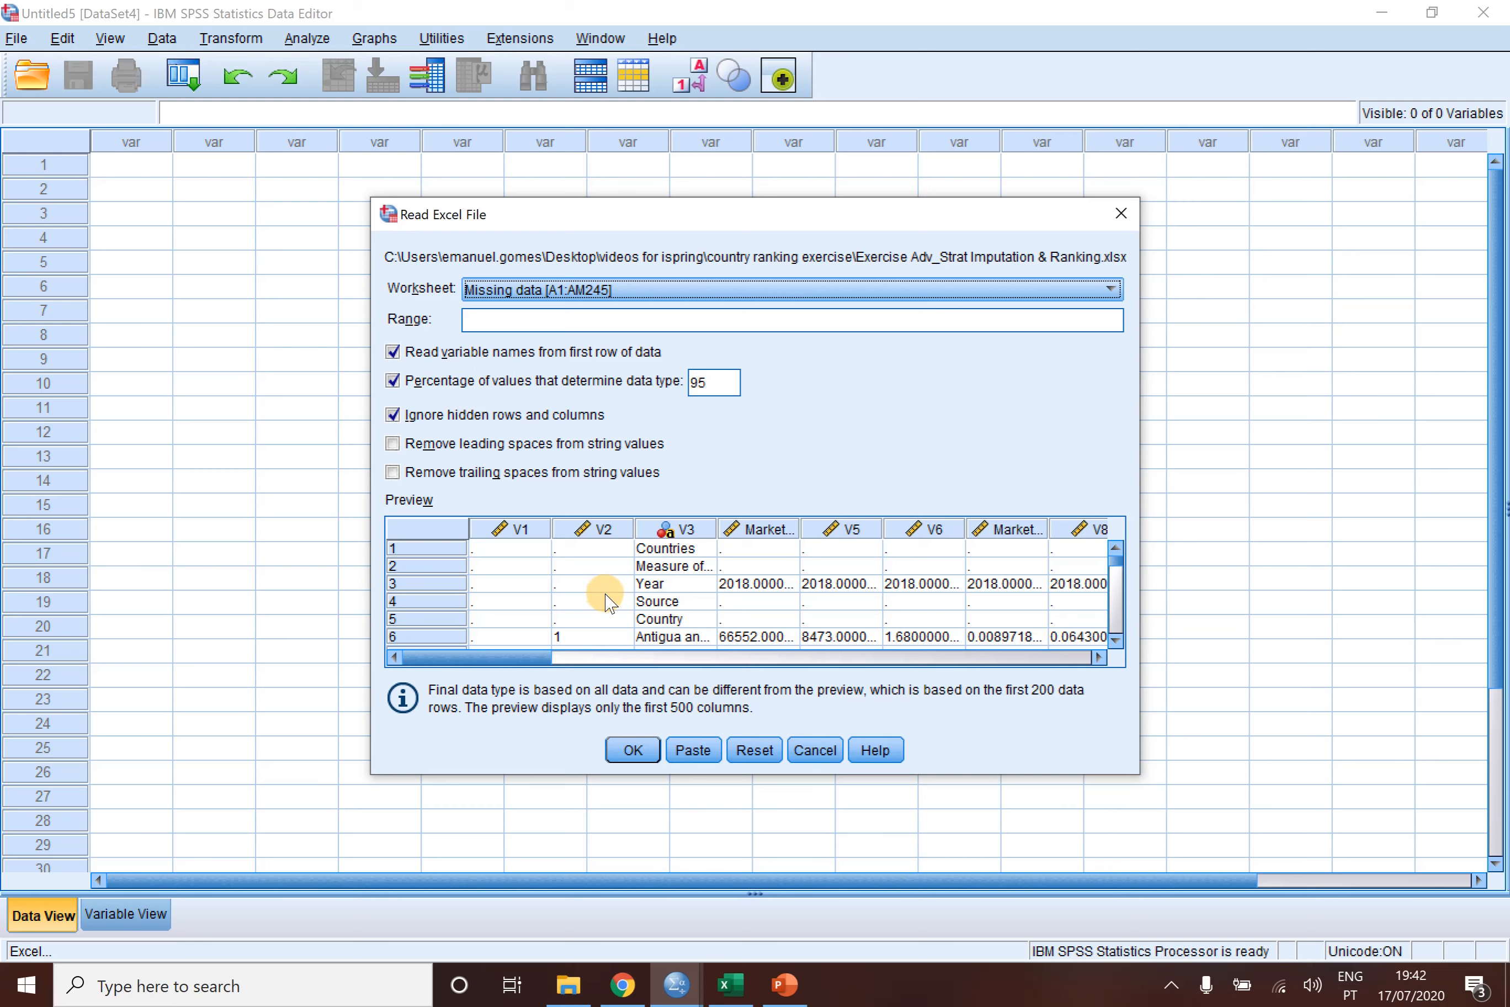
- Switch to Excel and examine the Country, Pop15-64 and Popabove65 headers in the first row of export sspss
key("alt+Tab")
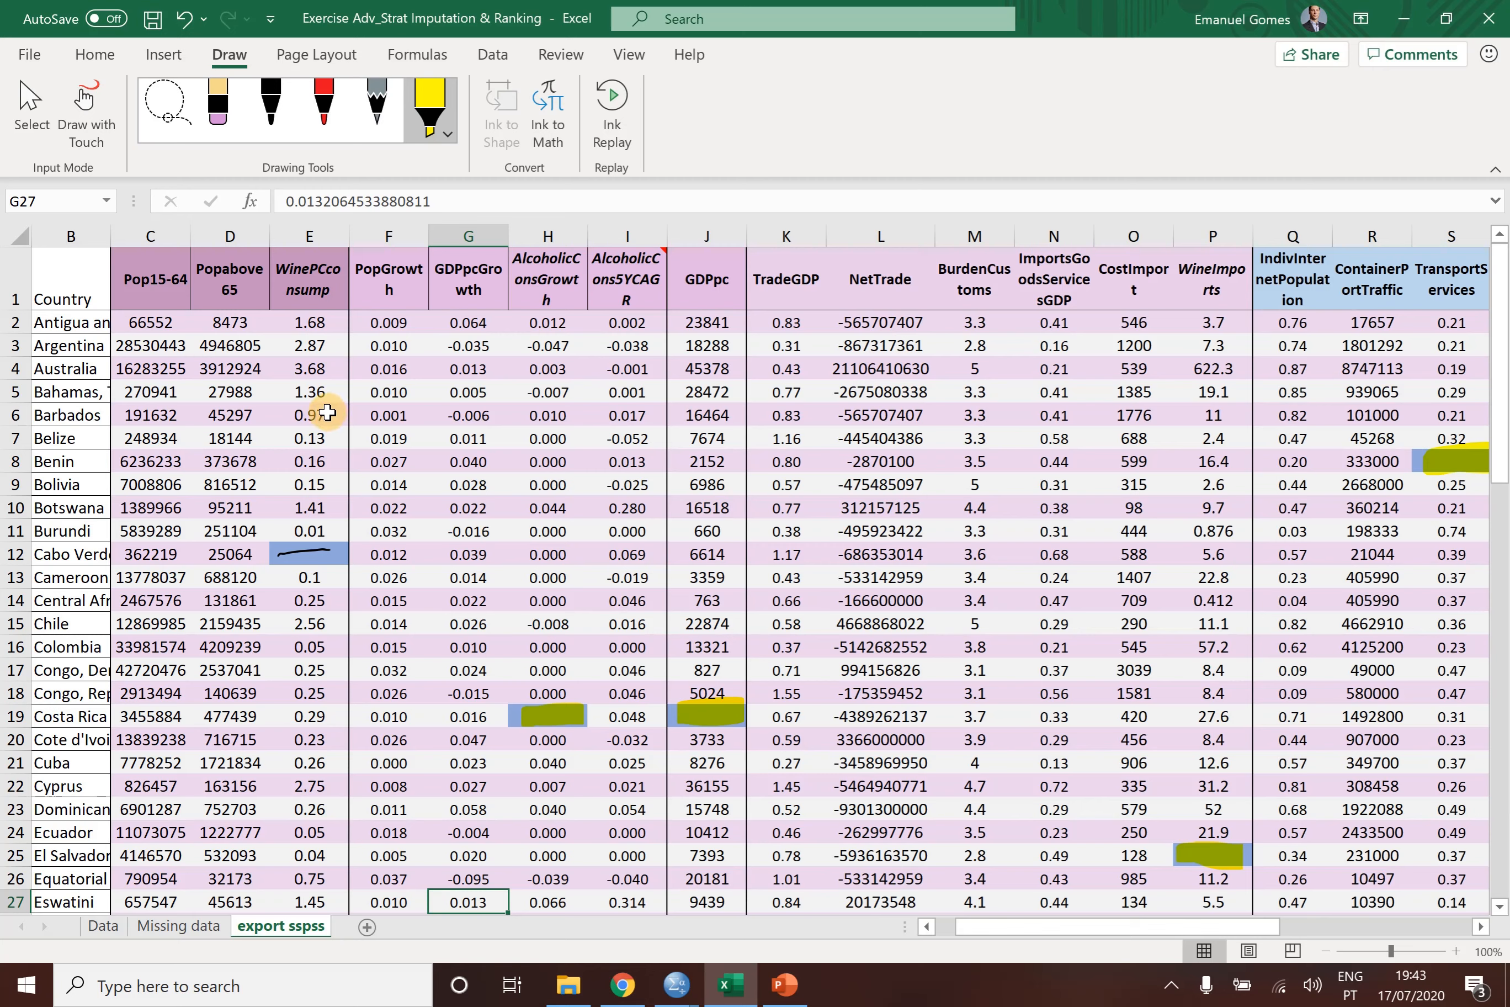
left_click(84, 273)
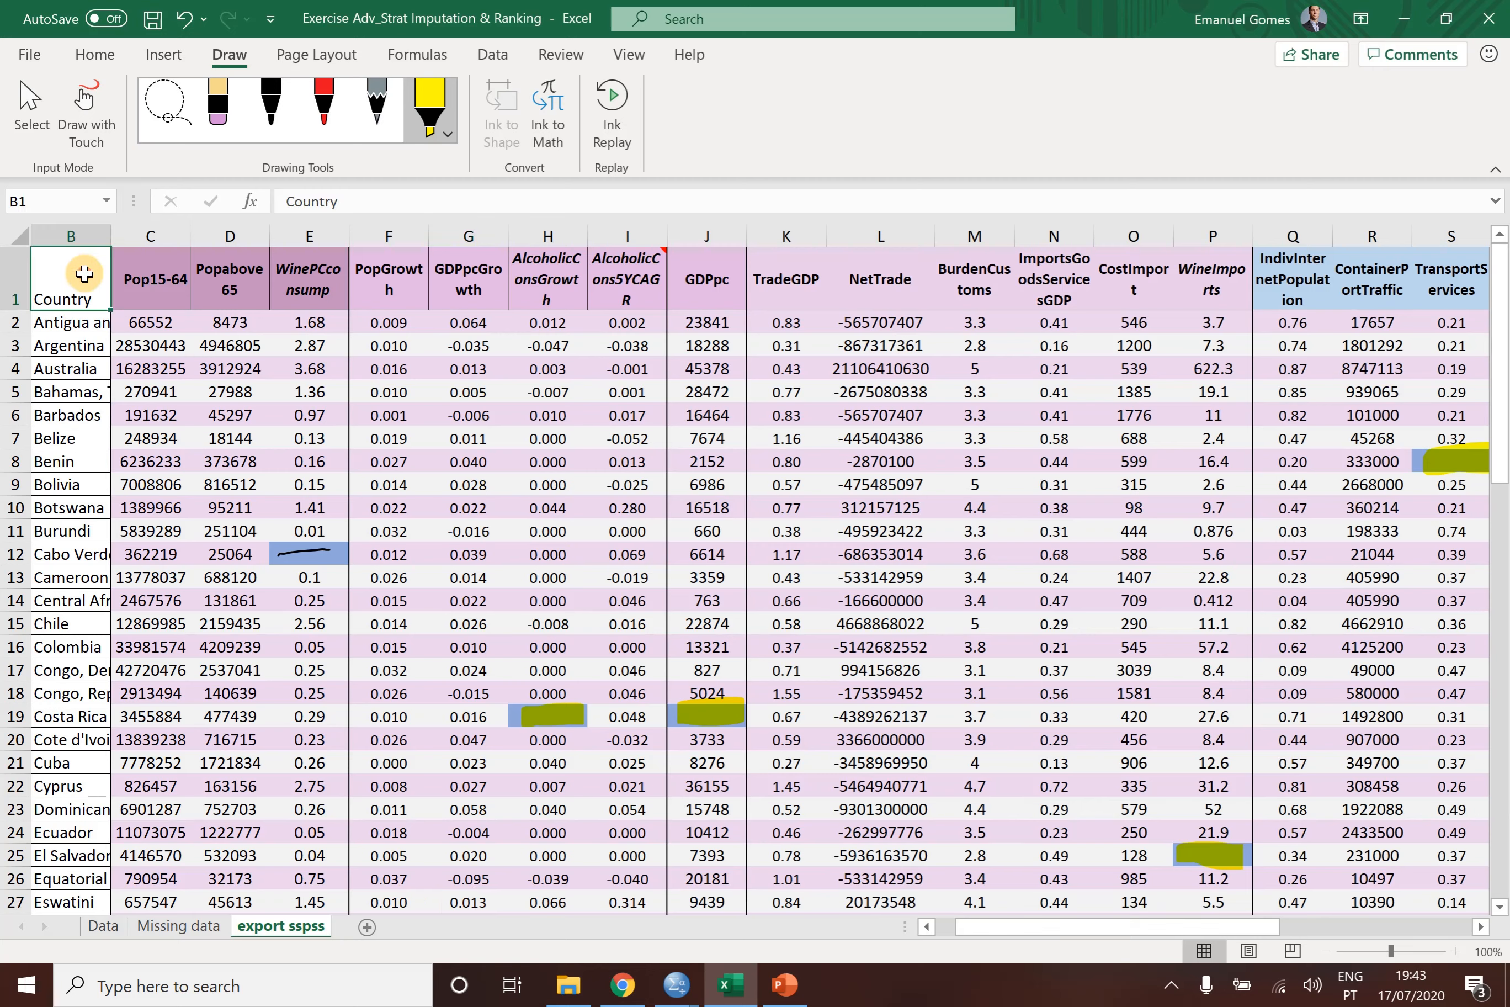
left_click(142, 280)
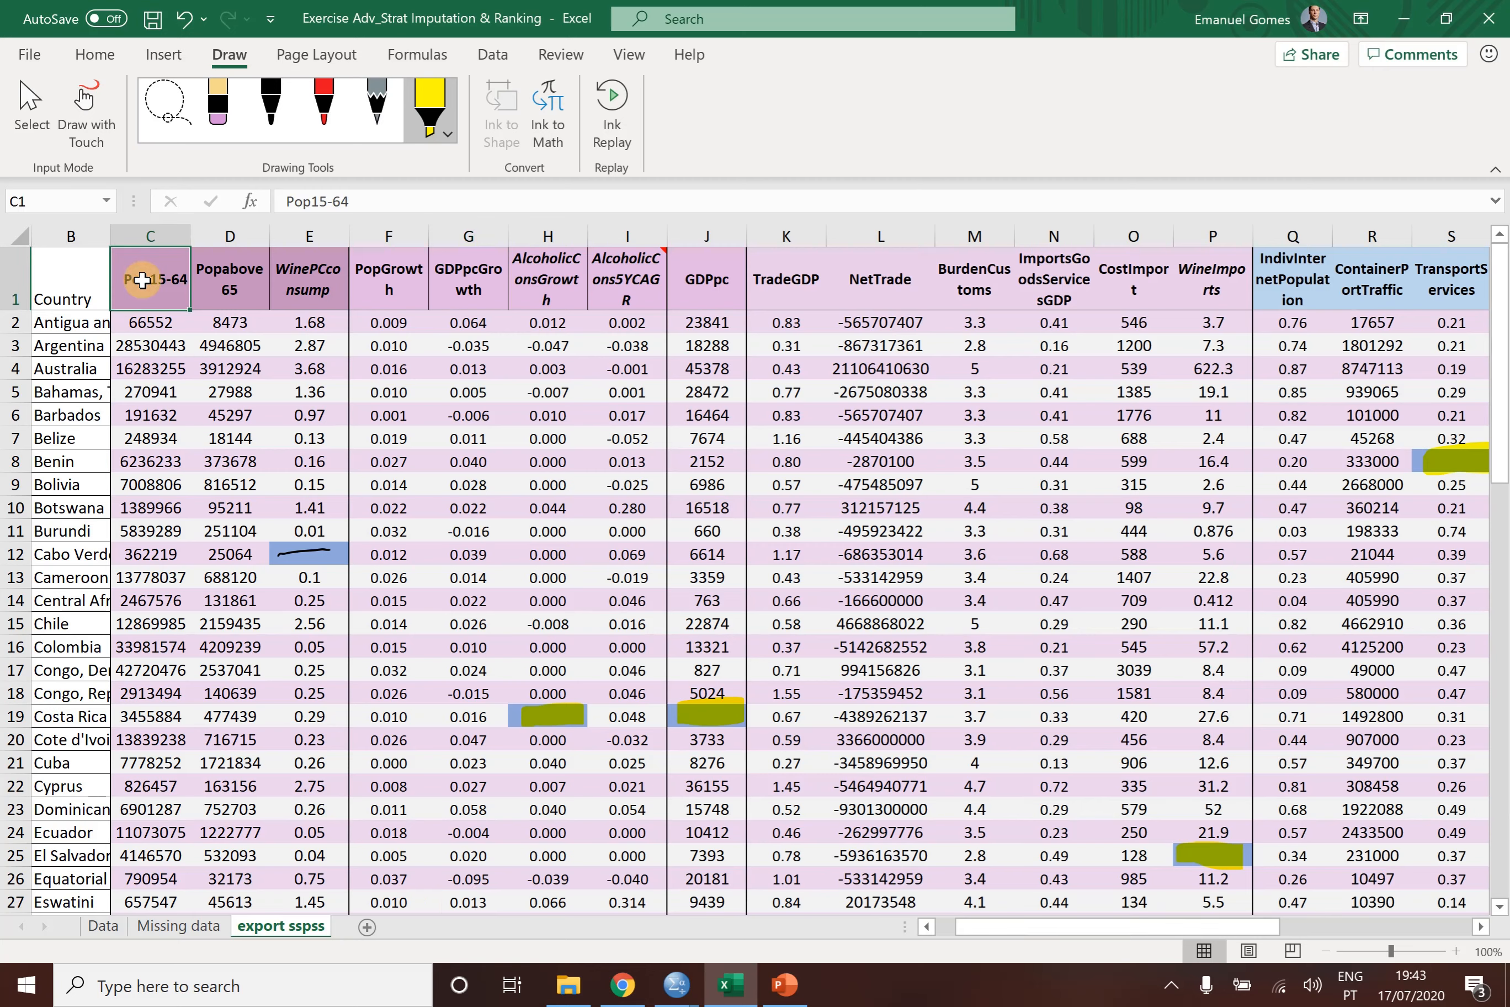
left_click(218, 277)
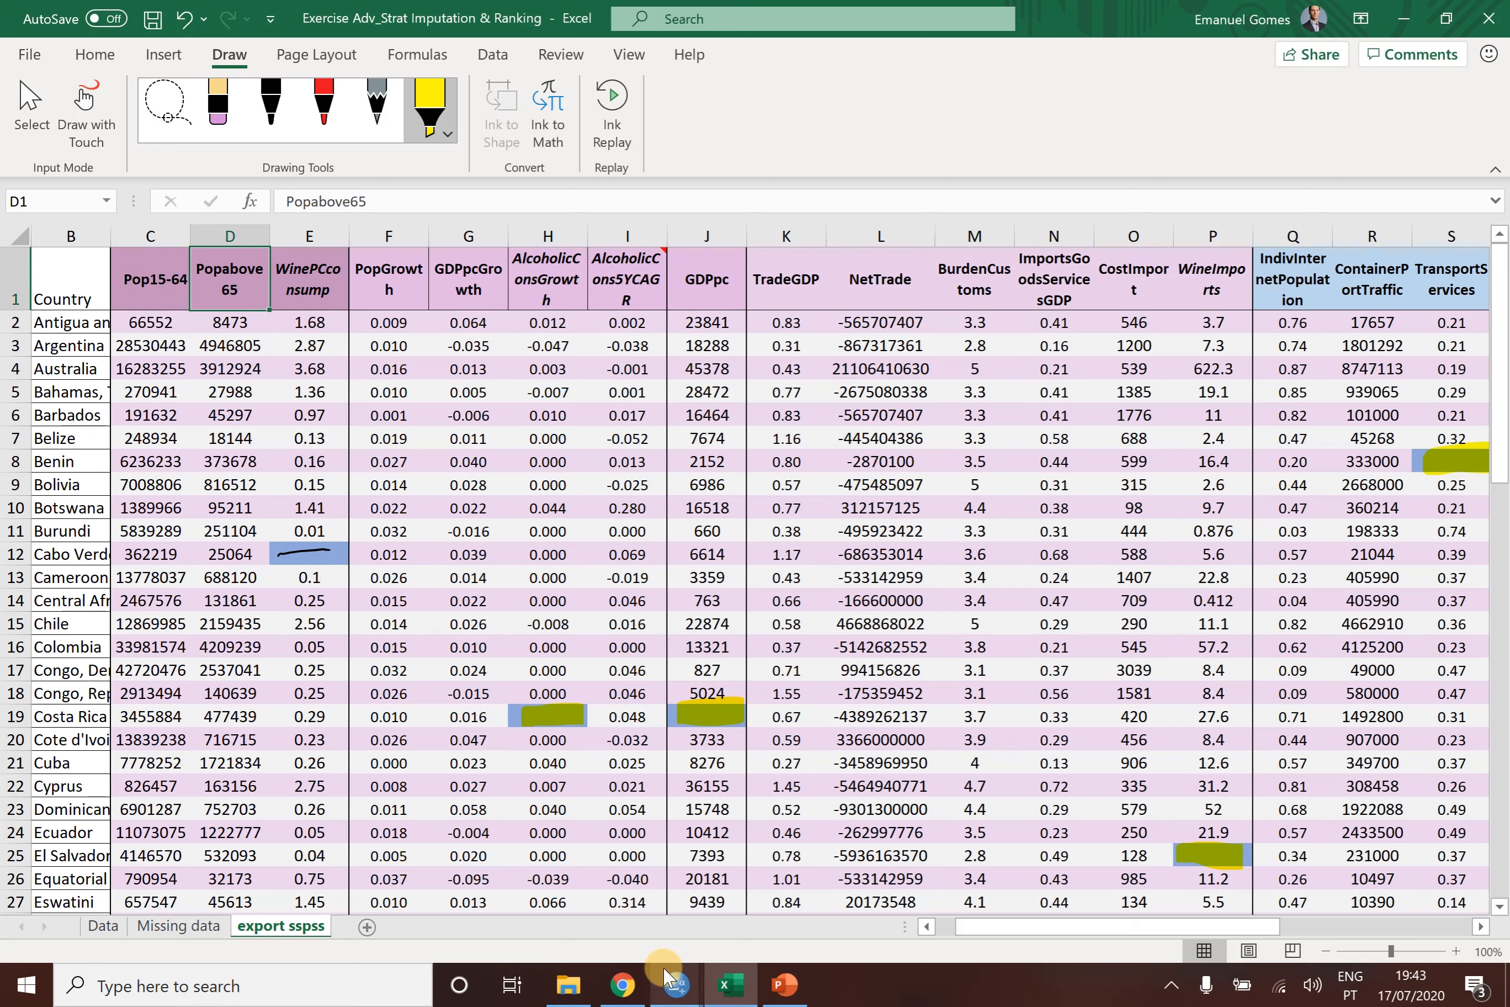
- Switch back to SPSS Statistics, confirm the Excel import and select Cote d'Ivoire's WinePCconsump cell in the country dataset
left_click(676, 985)
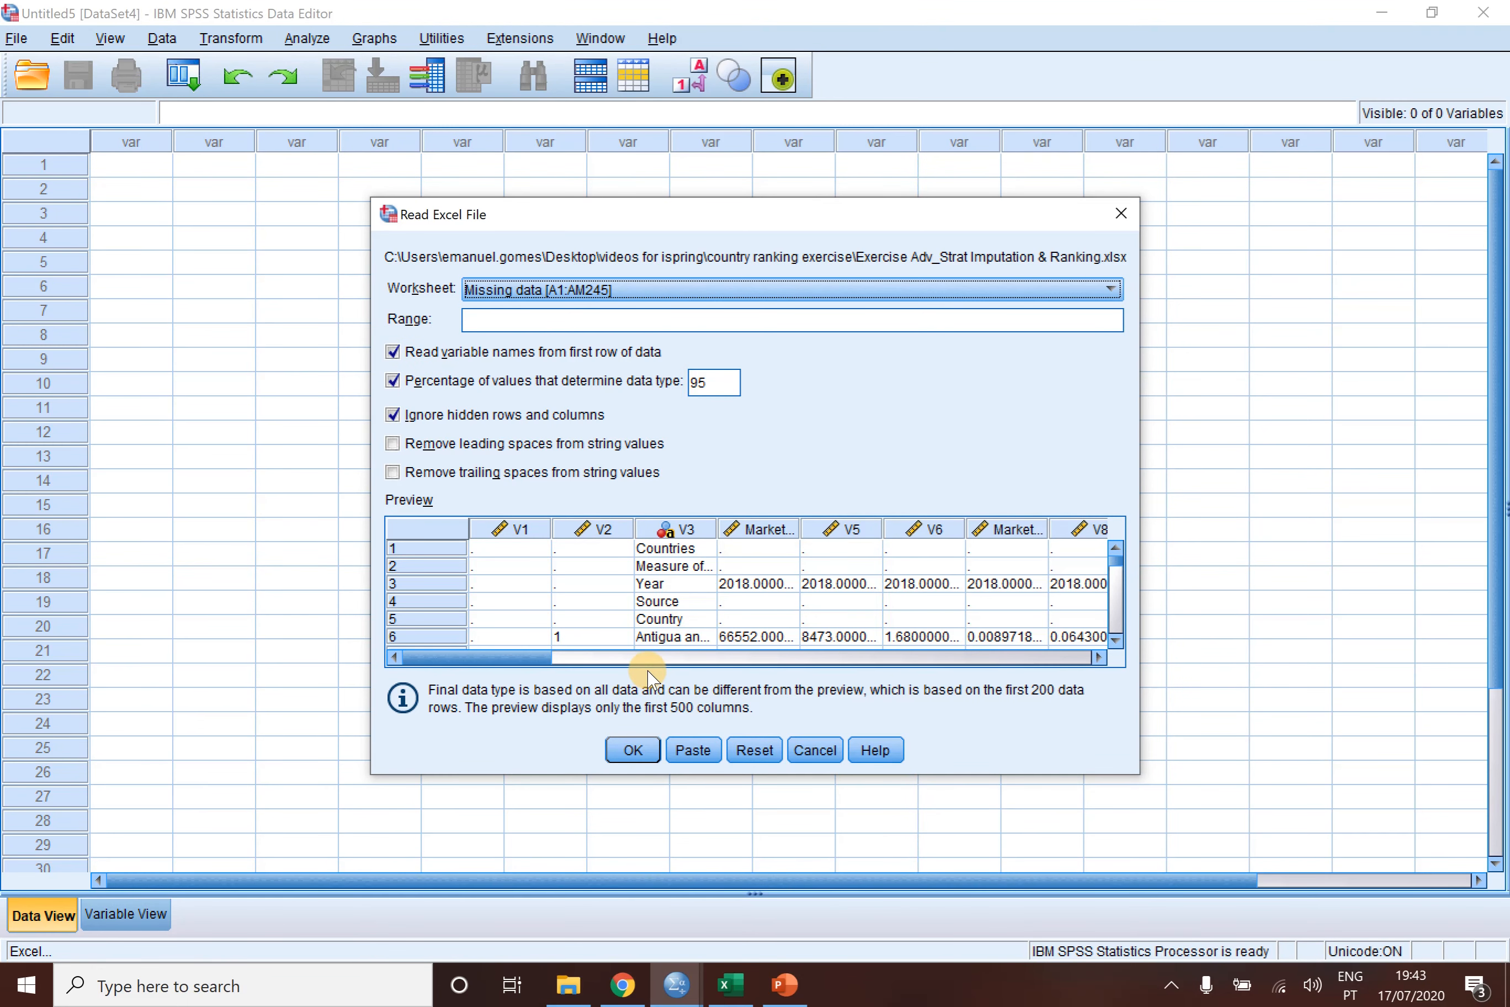
left_click(641, 749)
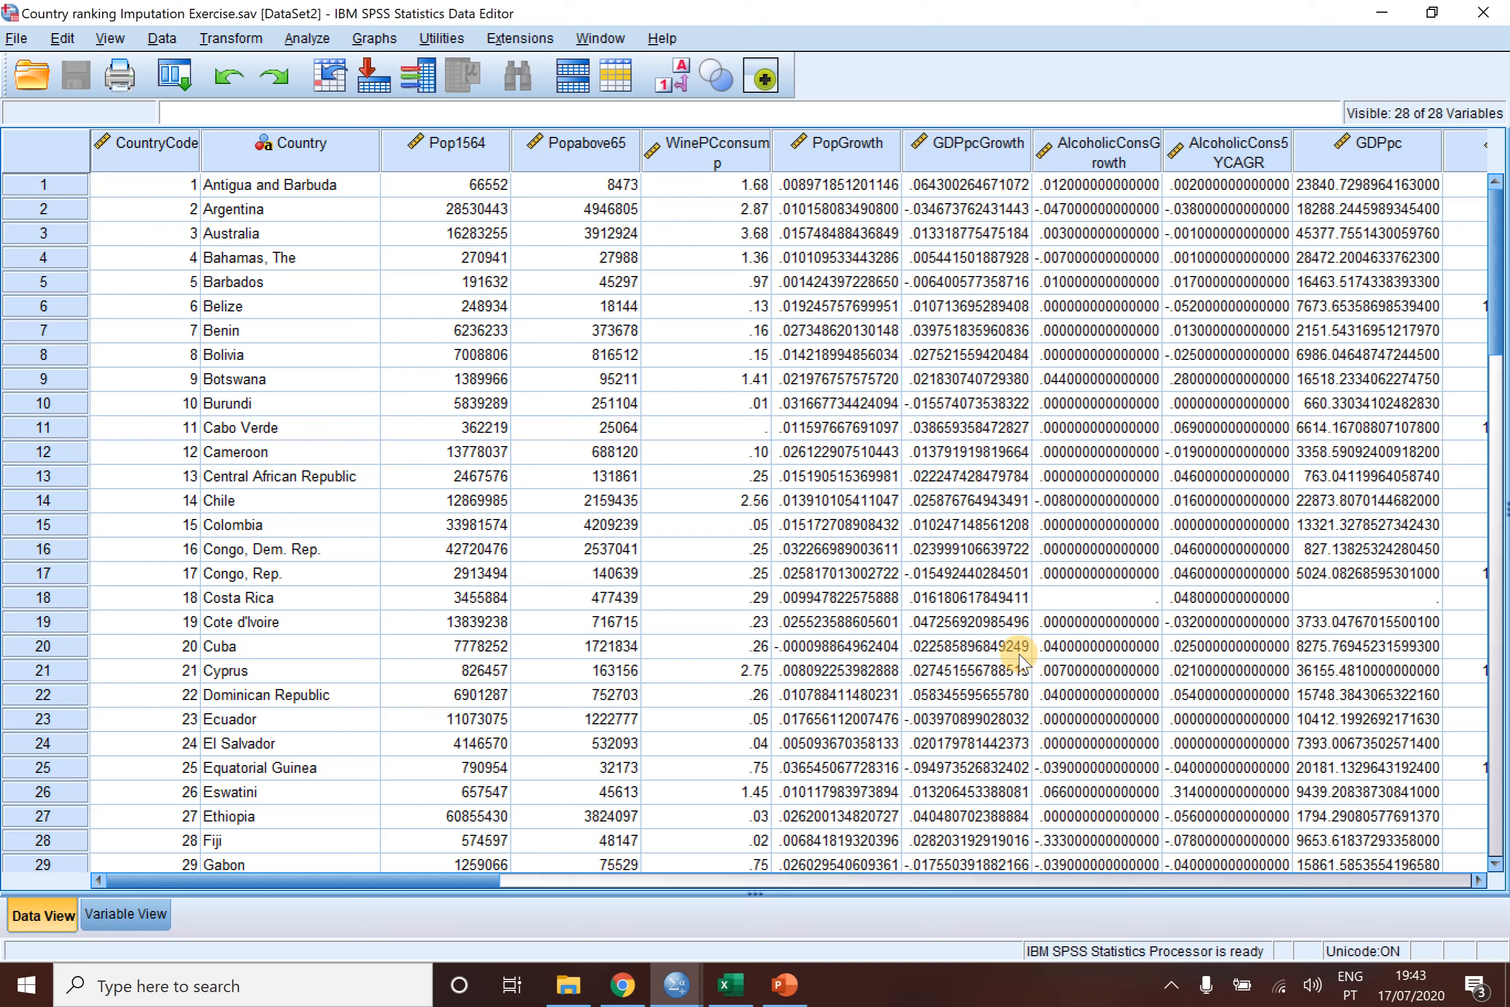
left_click_drag(1228, 550, 836, 598)
left_click(707, 622)
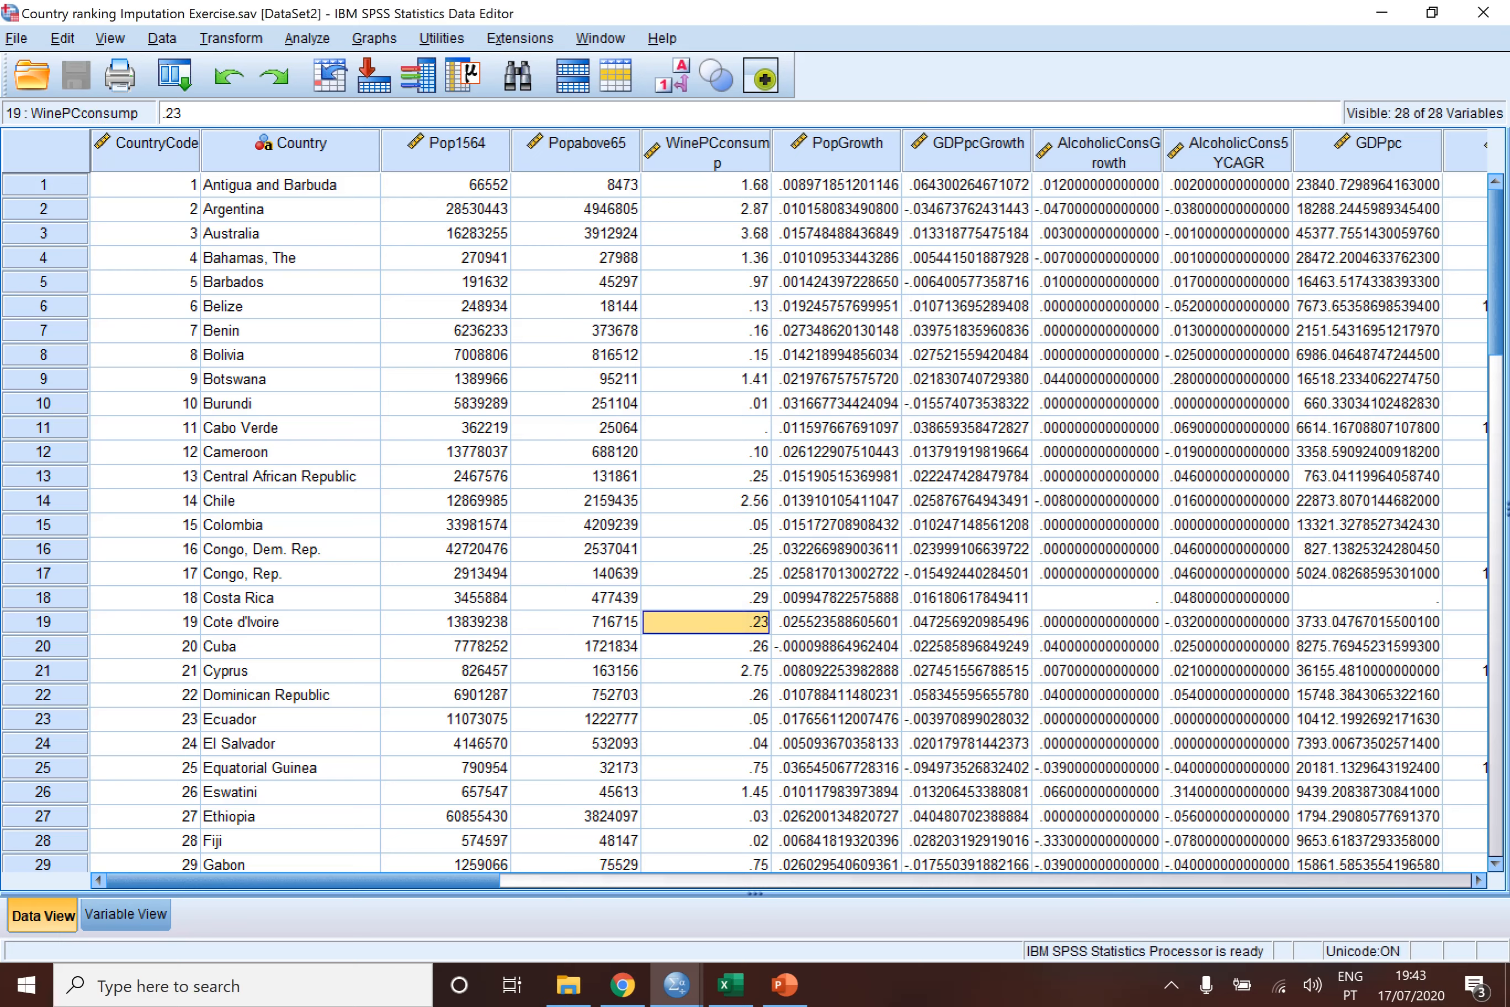
- Show the variable definitions and set the label of the Country variable to Countryname
left_click(126, 915)
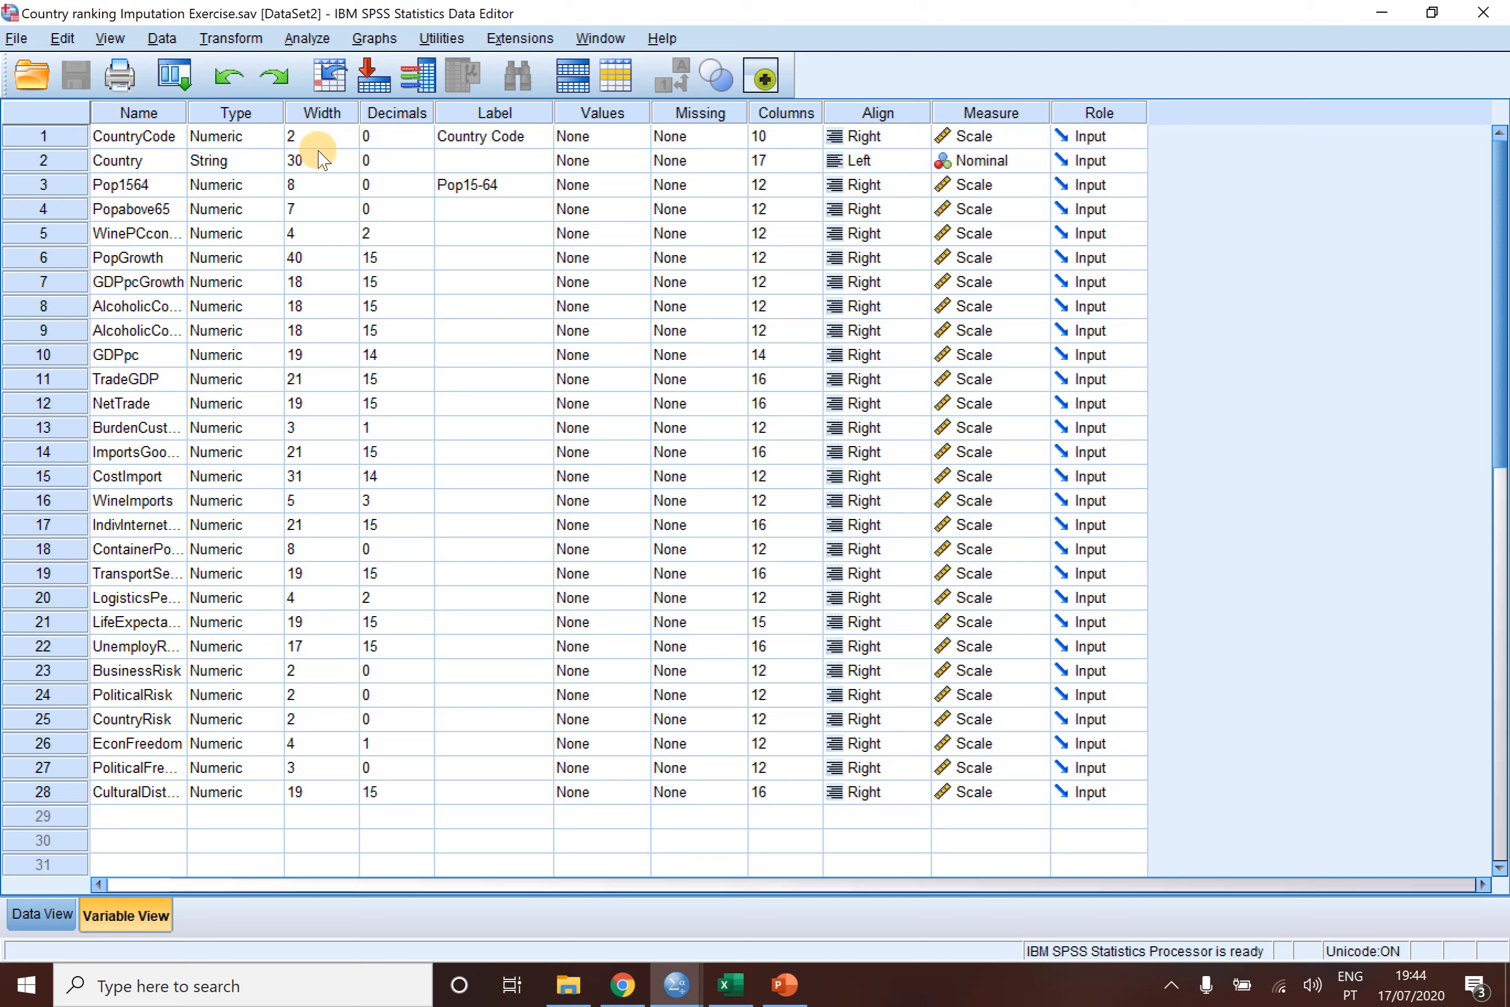
left_click(494, 170)
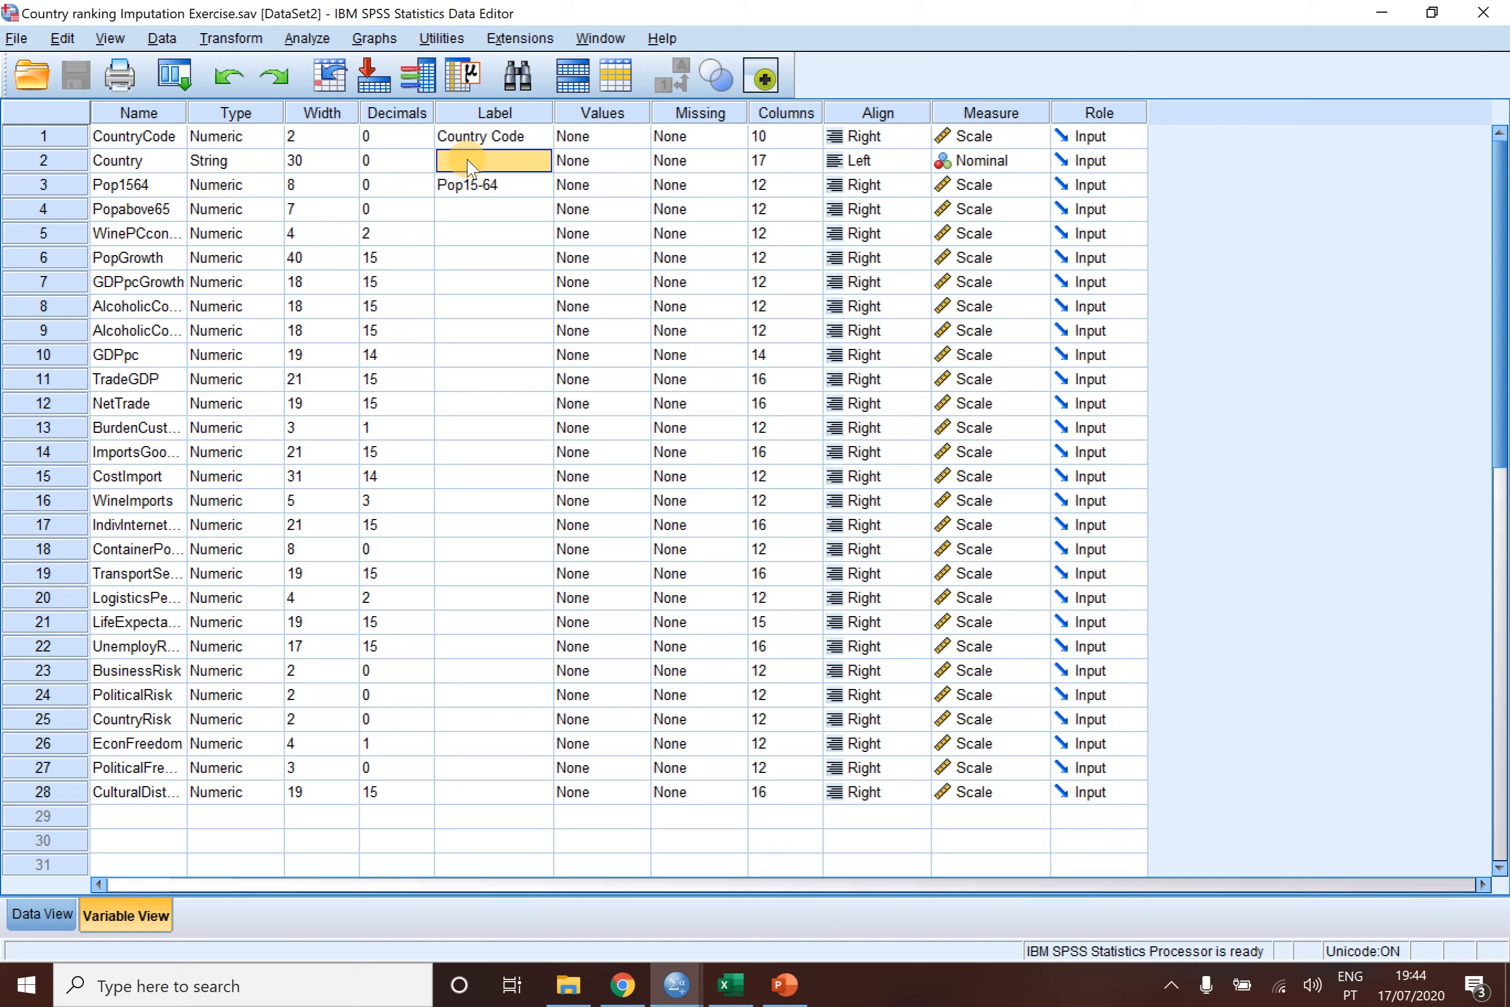
type("Cou")
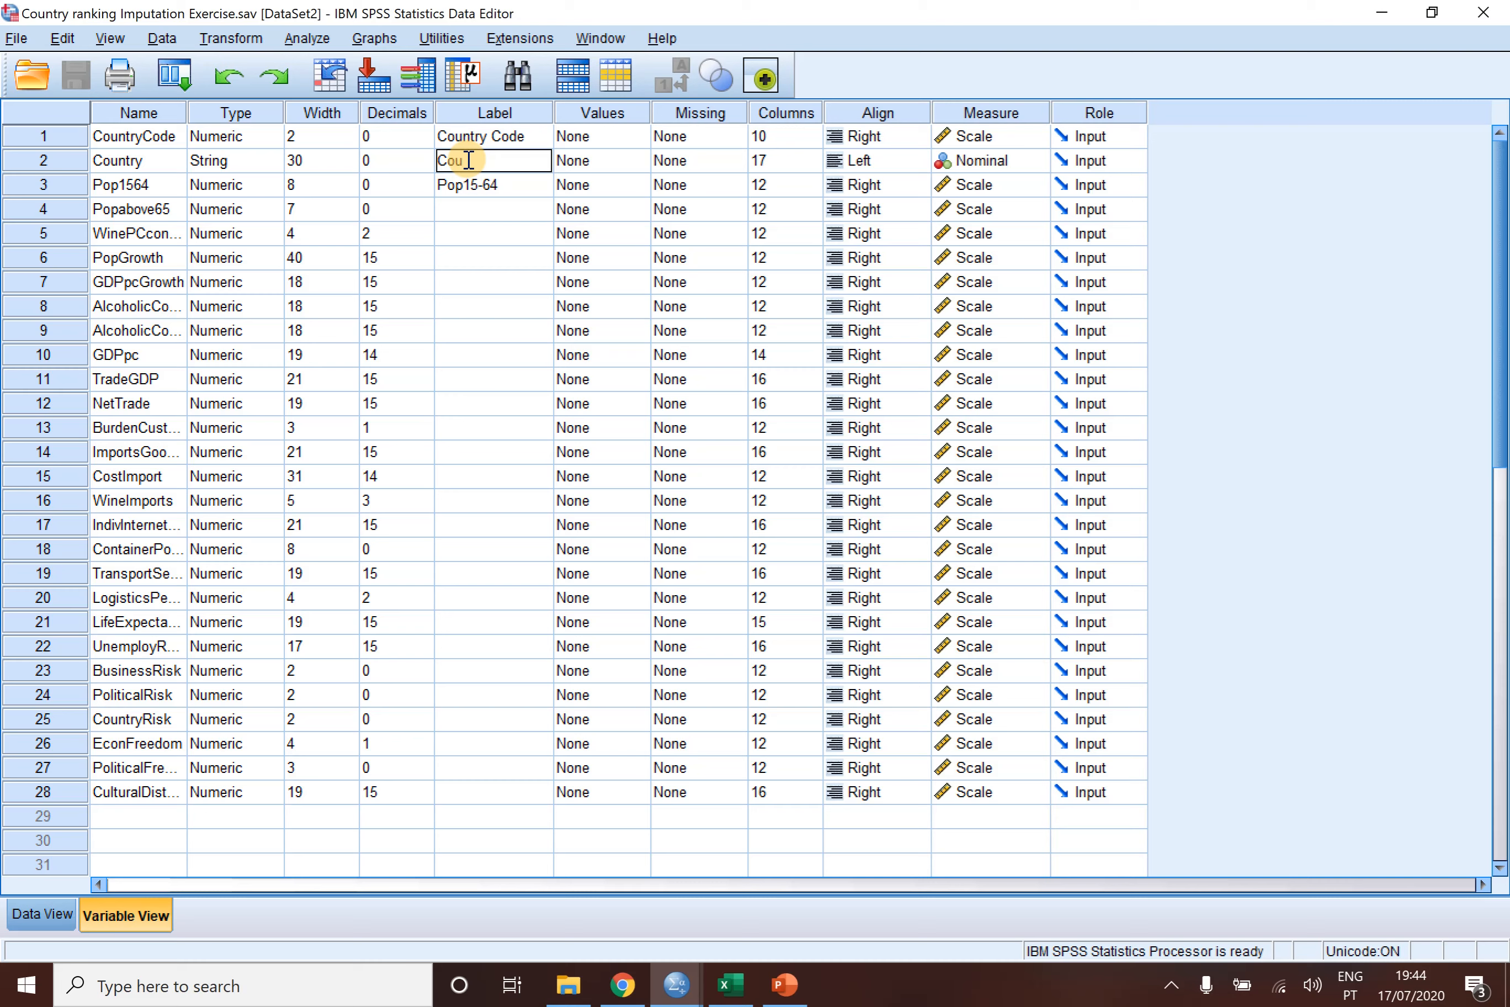
type("ntryname")
- Set the label of the Popabove65 variable to Populationabovetheageof65
key("Down")
key("Down")
type("Populationabovetheageof")
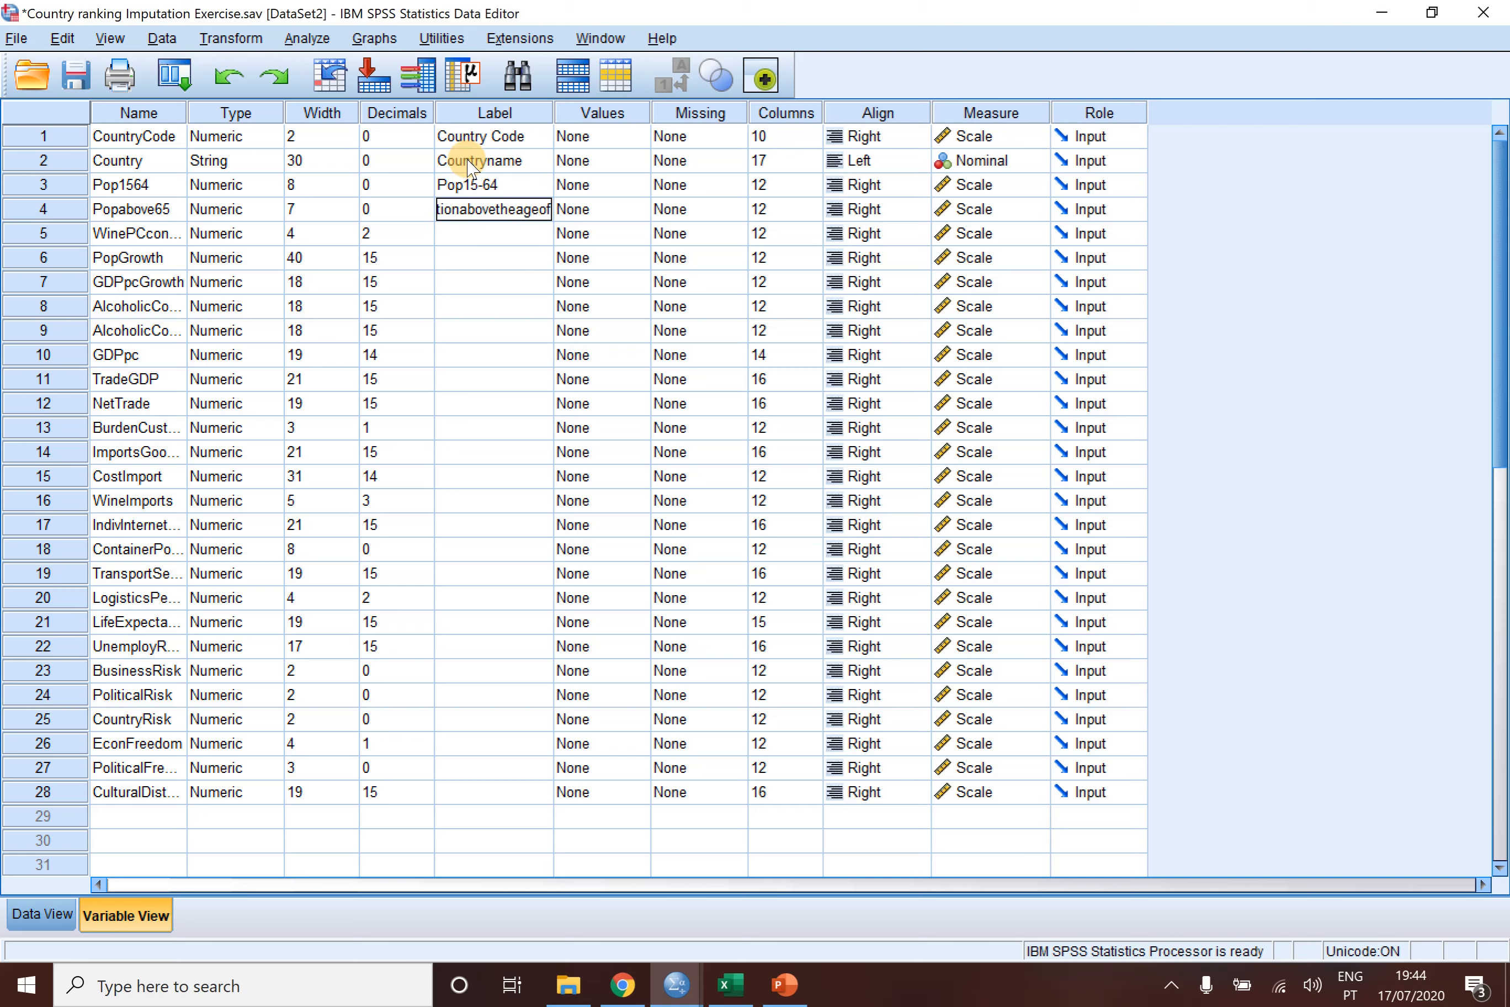
type("65")
left_click(502, 229)
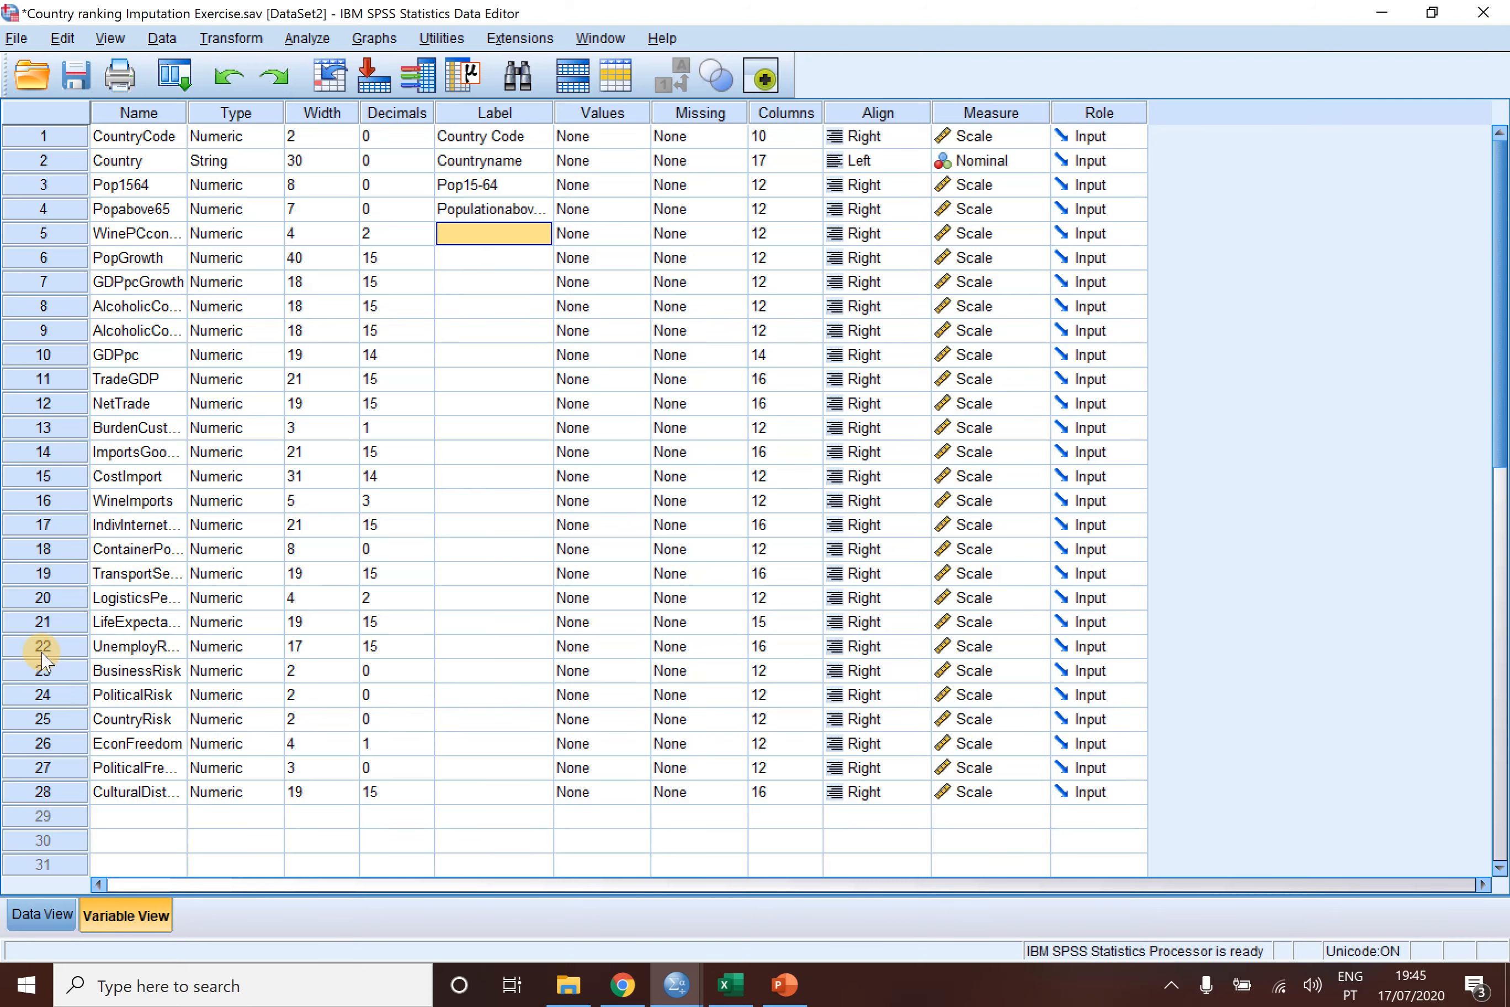
- Show the country data and examine Costa Rica's empty AlcoholicConsGrowth and GDPpc cells
left_click(41, 916)
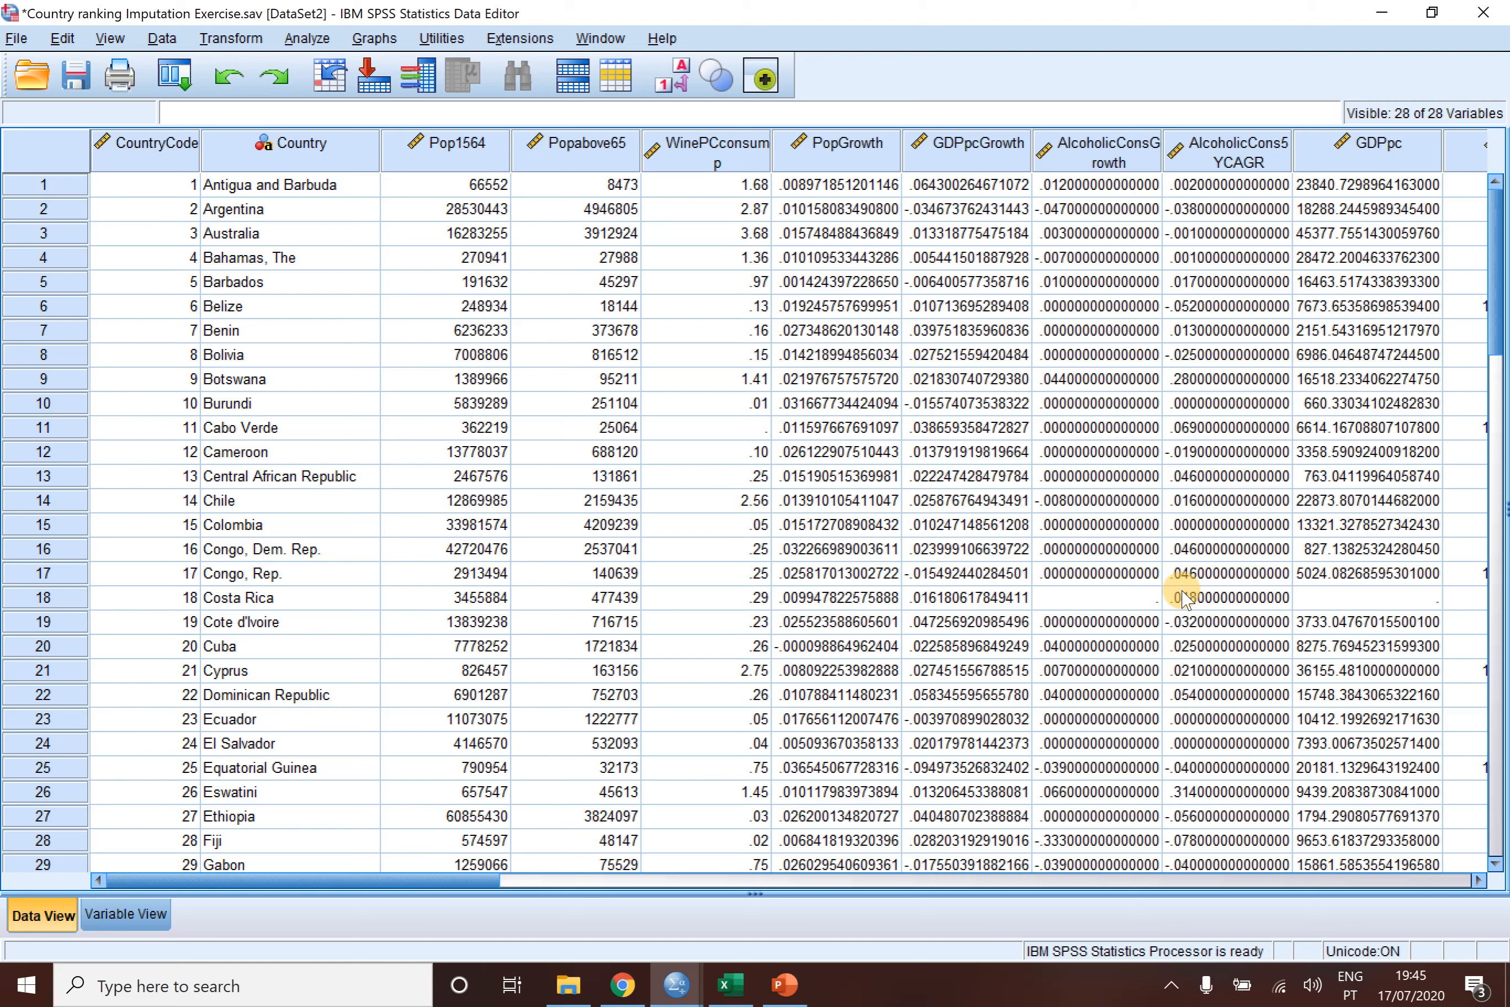
left_click(1103, 601)
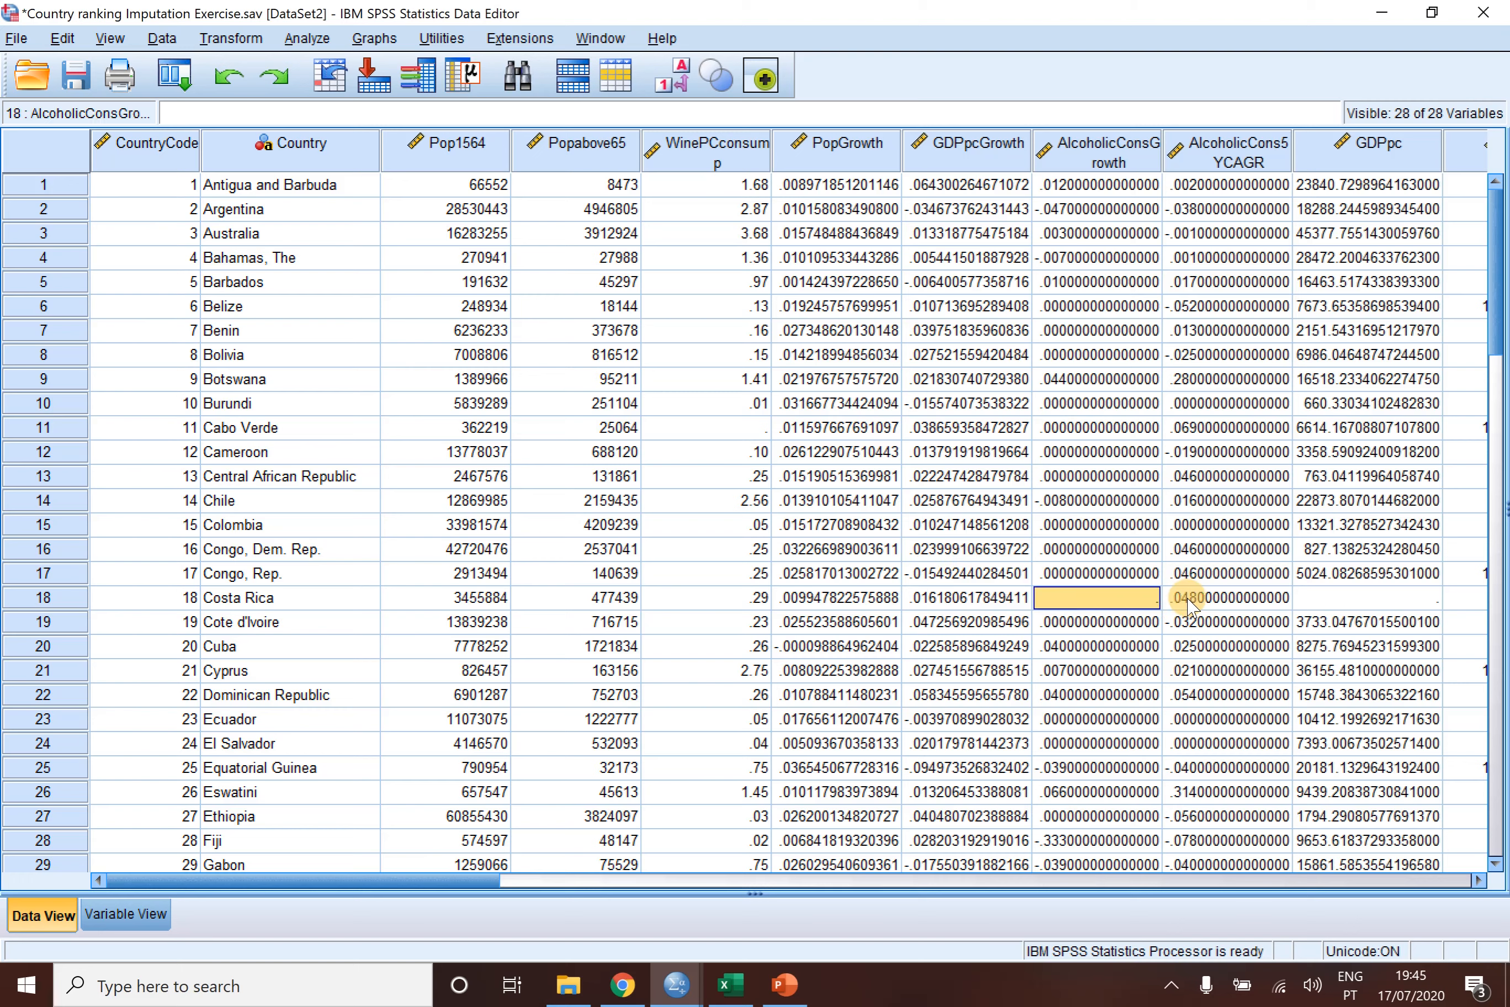
left_click(1336, 599)
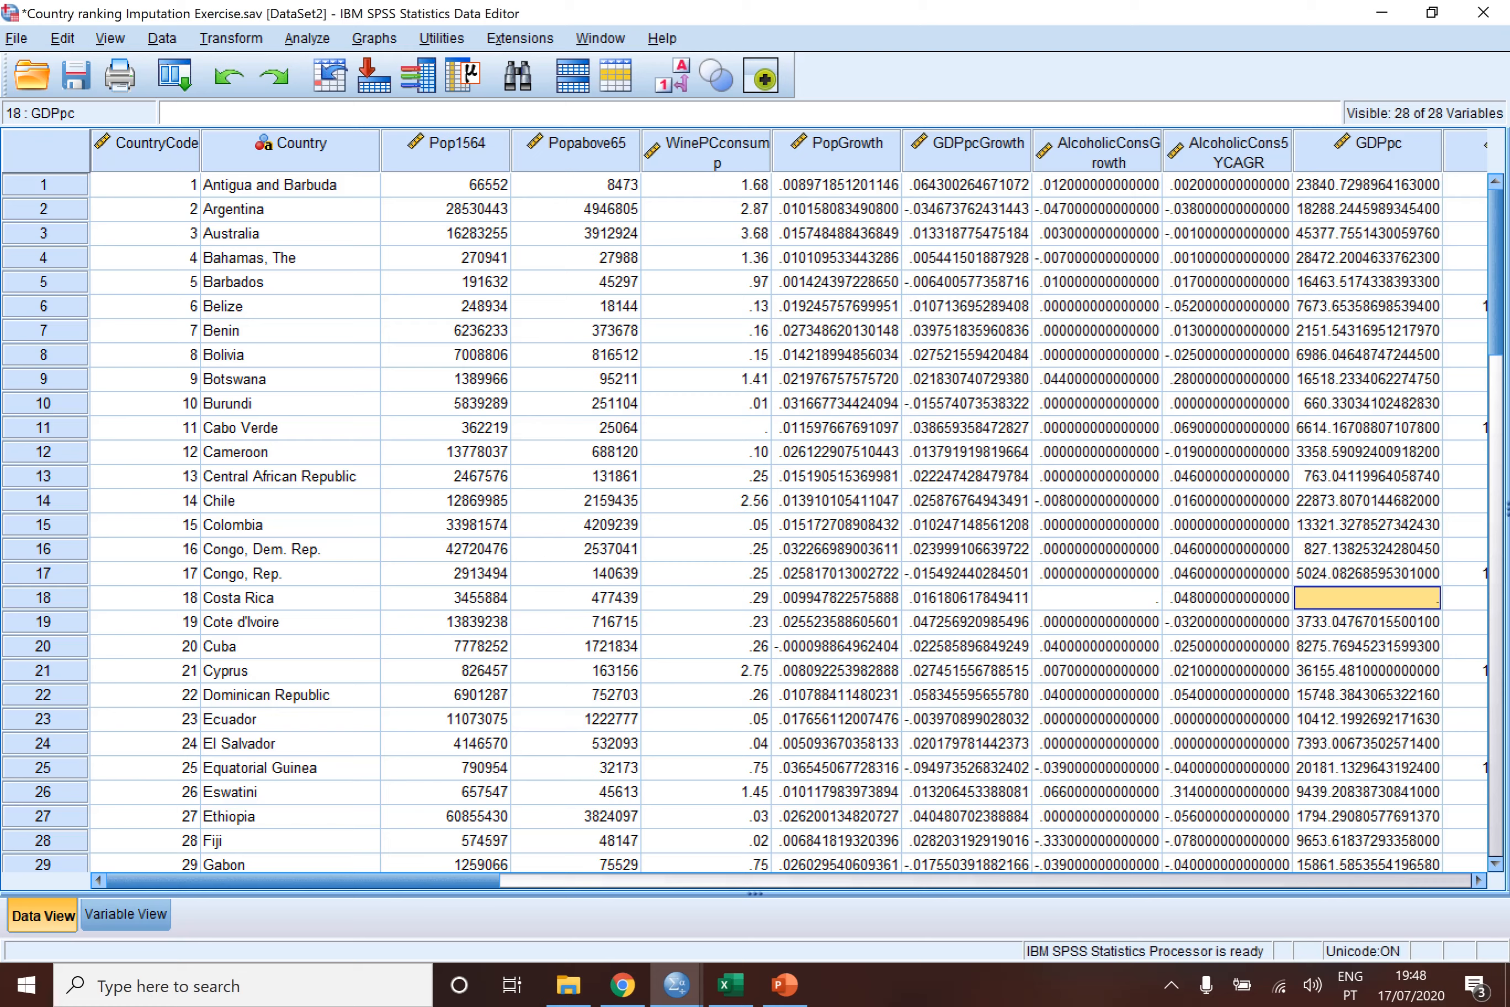
- Start the Multiple Imputation pattern analysis and add every variable from Pop15-64 to CulturalDistance to Analyze Across Variables
left_click(307, 38)
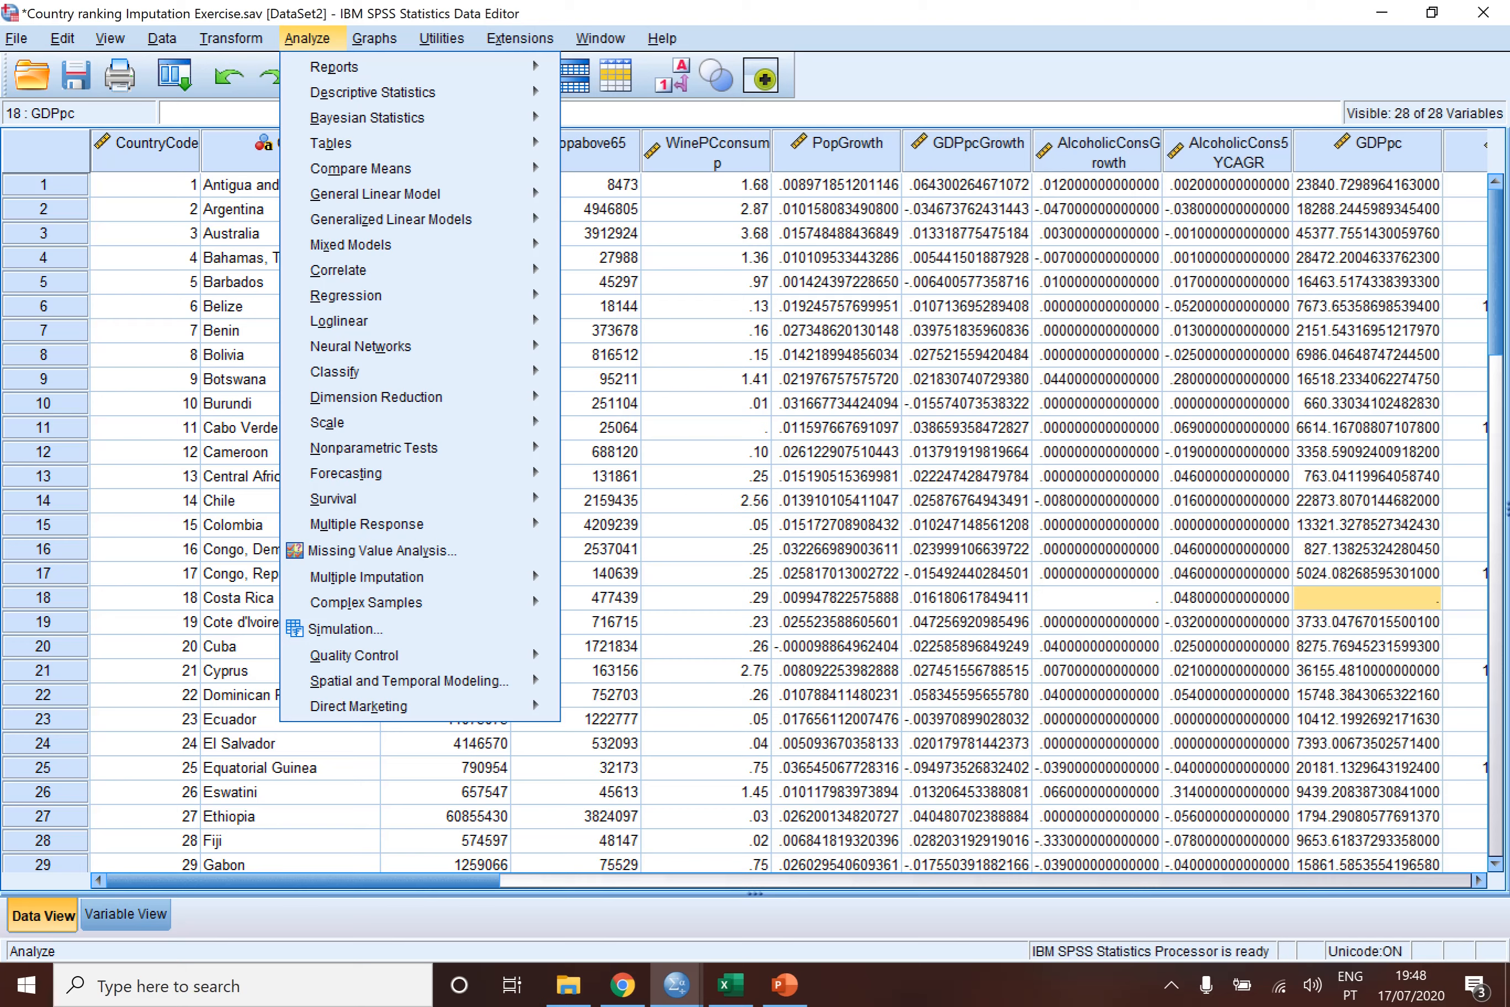
mouse_move(408, 576)
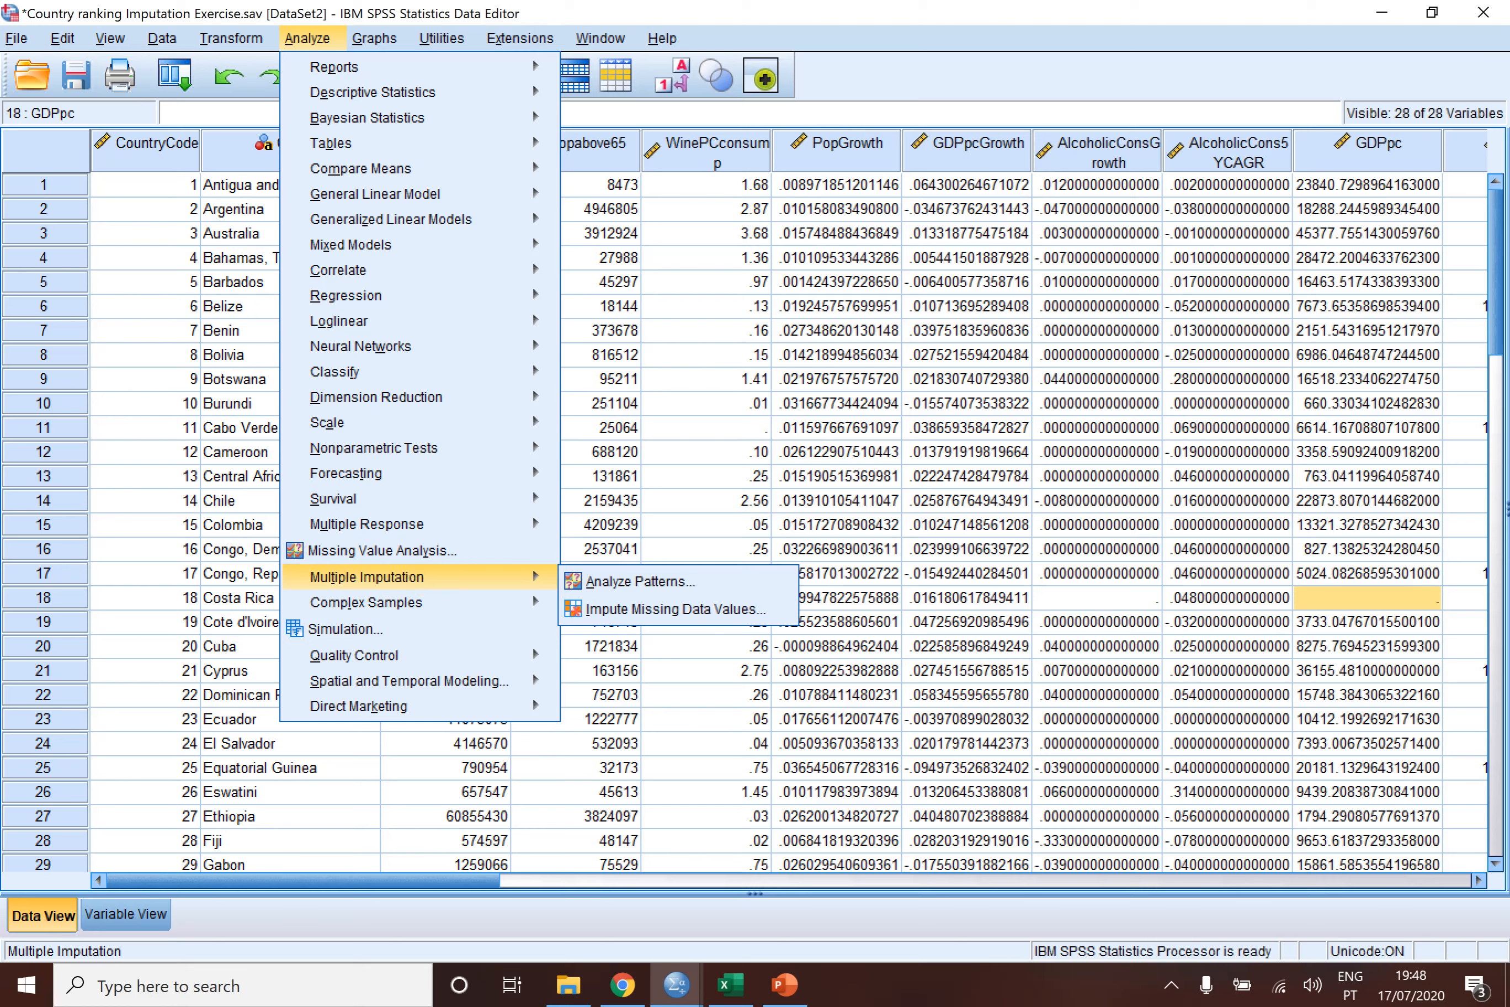
left_click(673, 581)
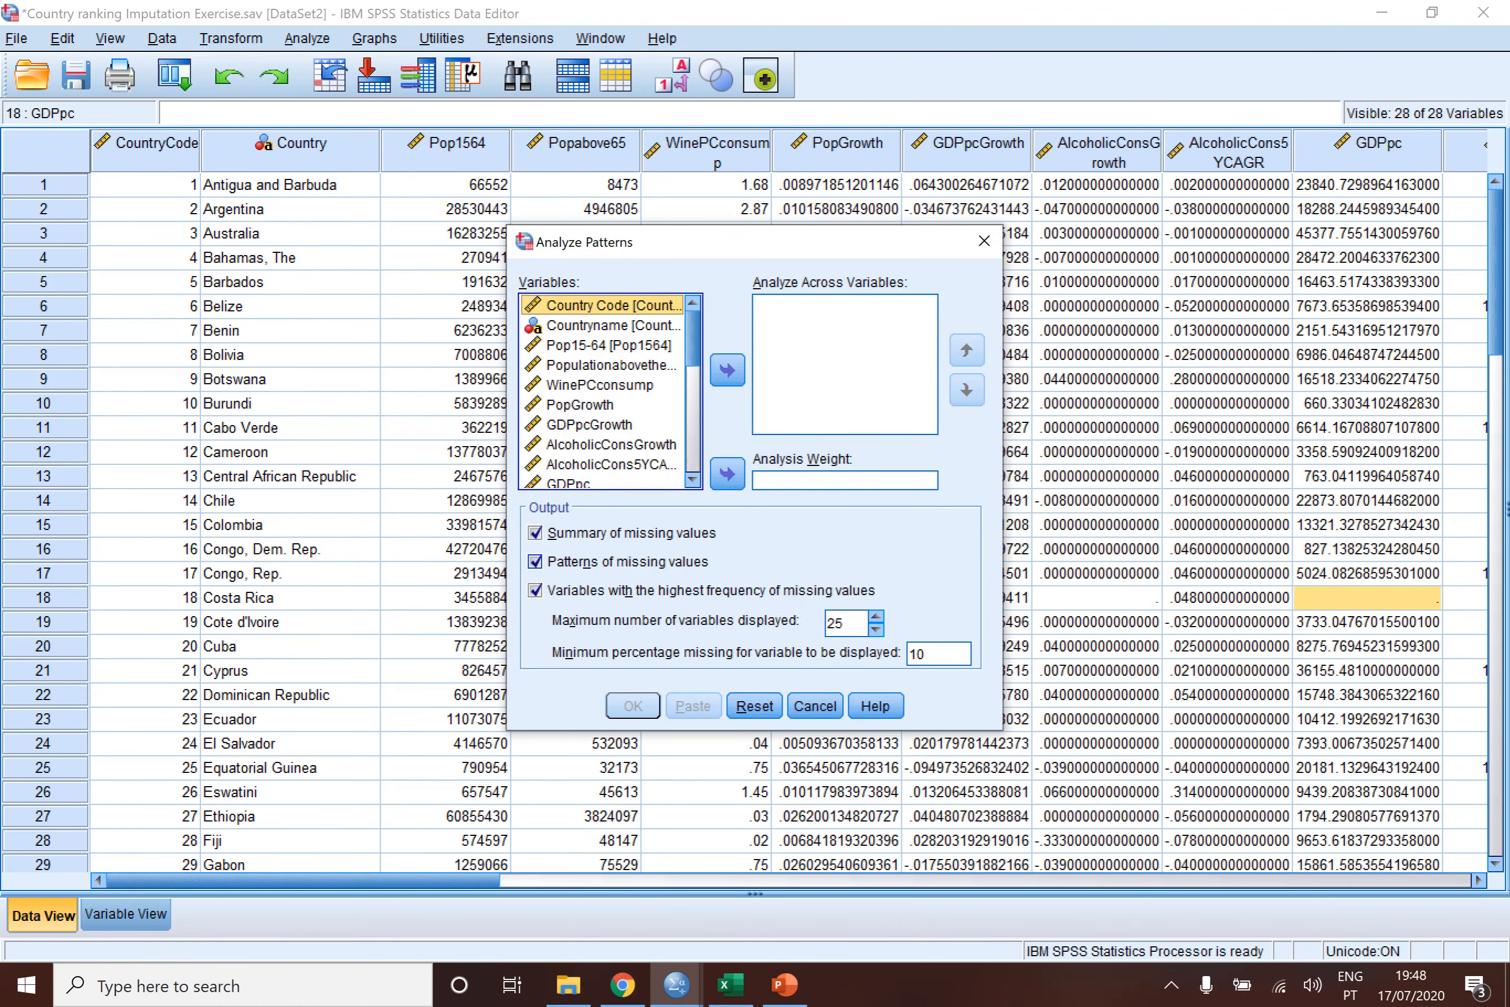
left_click(613, 325)
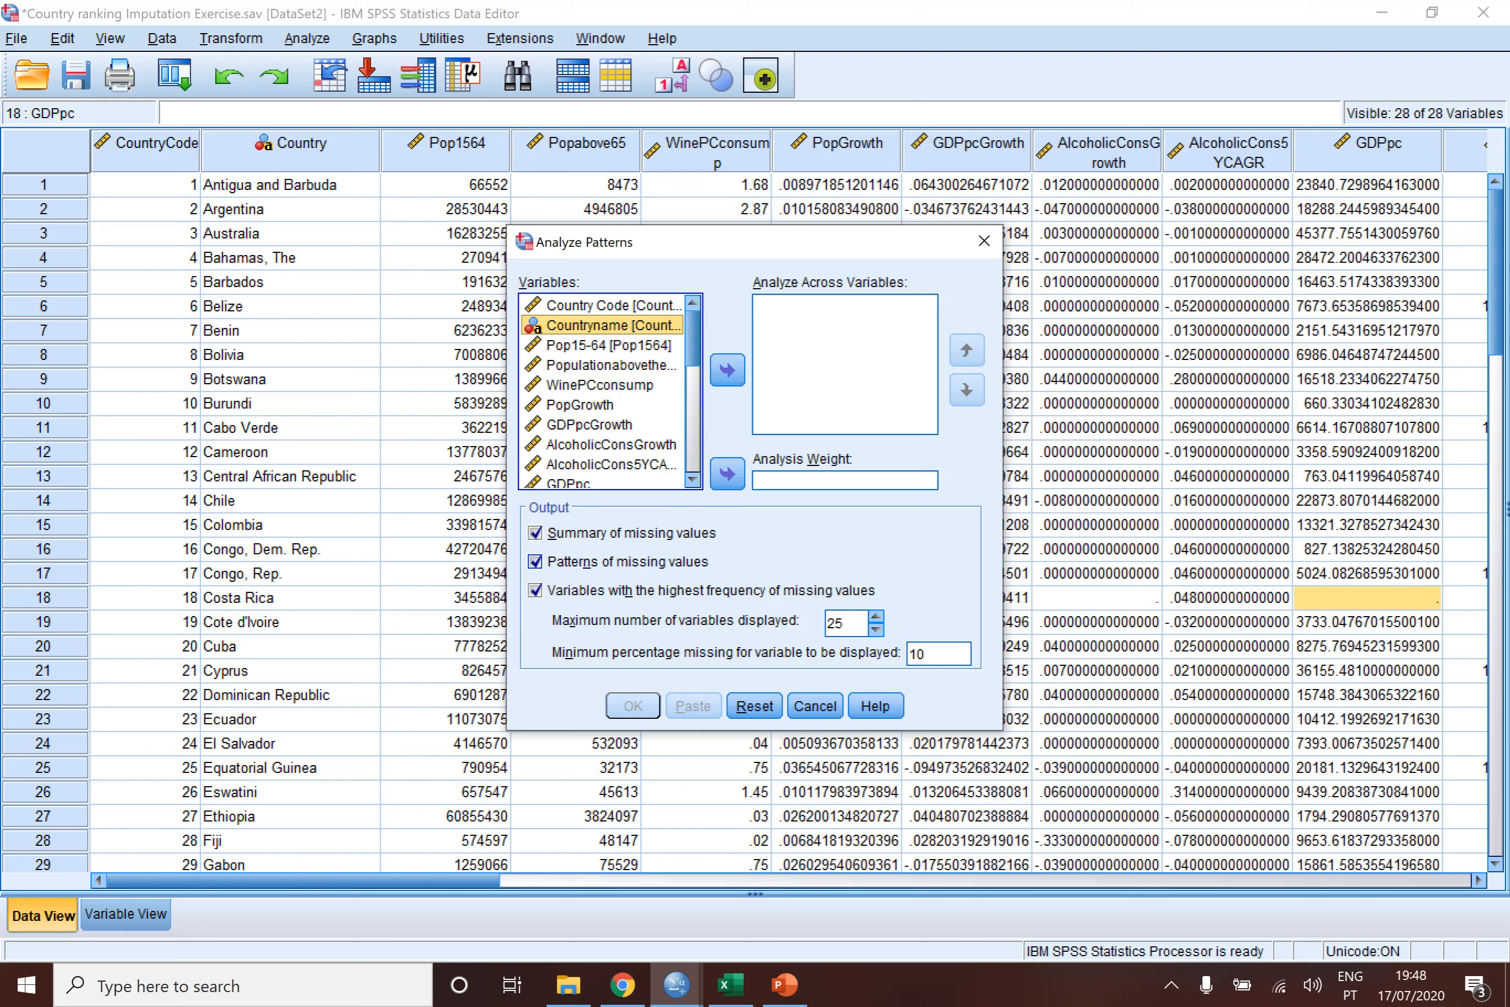
left_click(608, 345)
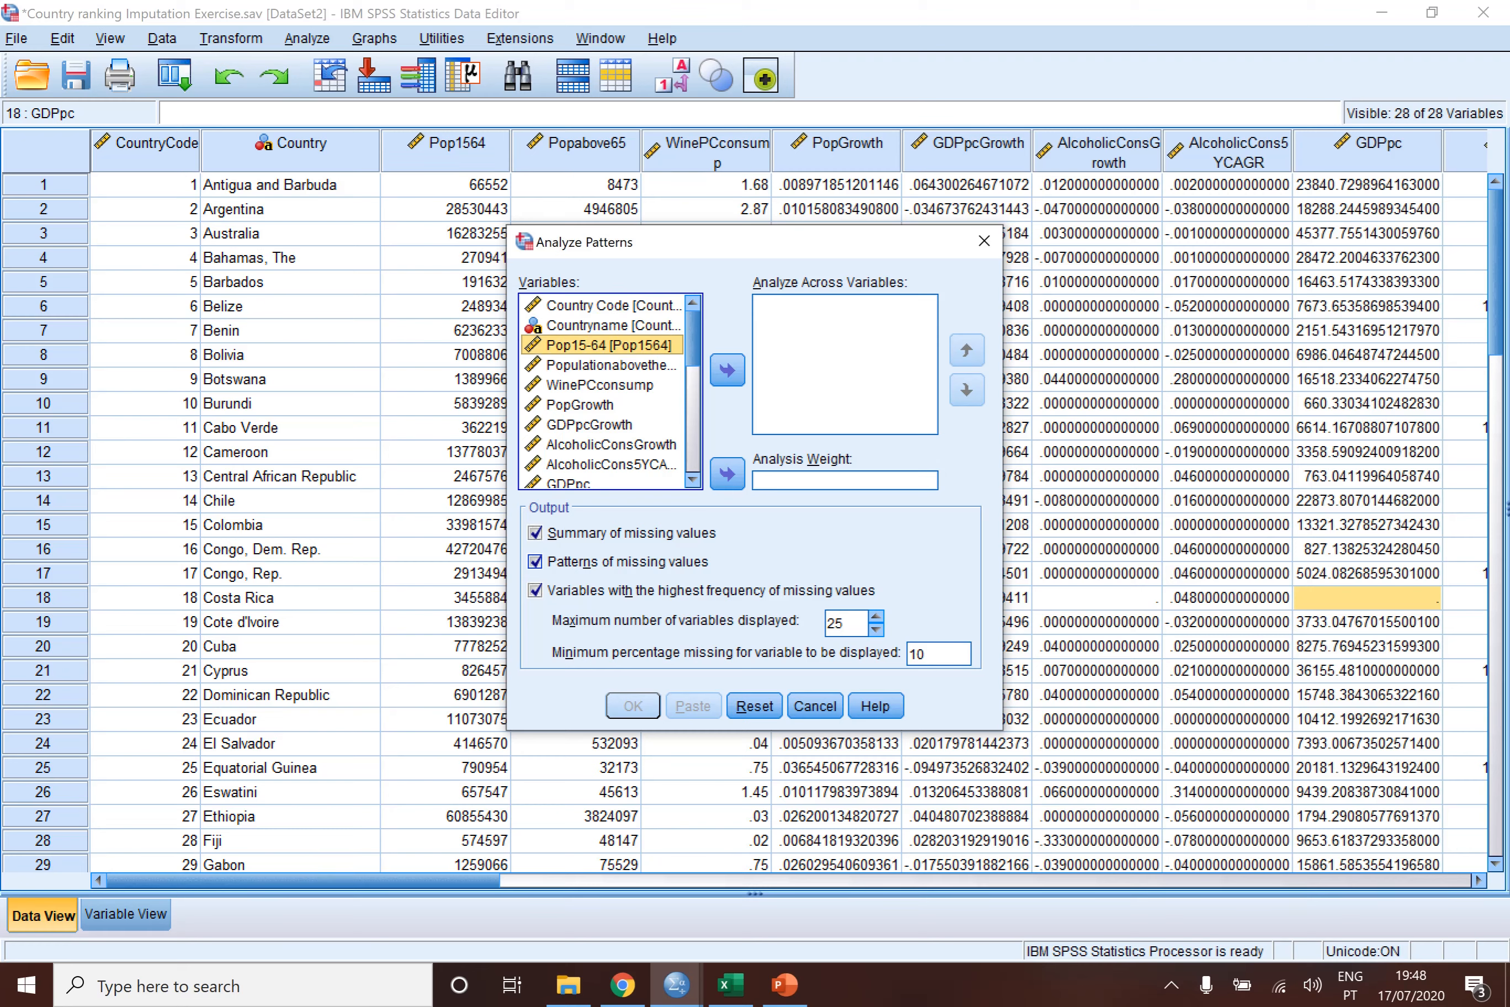
key("shift+Down")
key("shift+Down")
key("shift+Down")
key("shift+Down")
key("shift+Down")
key("shift+Down")
key("shift+Down")
key("shift+Down")
key("shift+Down")
key("shift+Down")
key("shift+Down")
key("shift+Down")
key("shift+Down")
key("shift+Down")
key("shift+Down")
key("shift+Down")
key("shift+Down")
key("shift+Down")
key("shift+Down")
key("shift+Down")
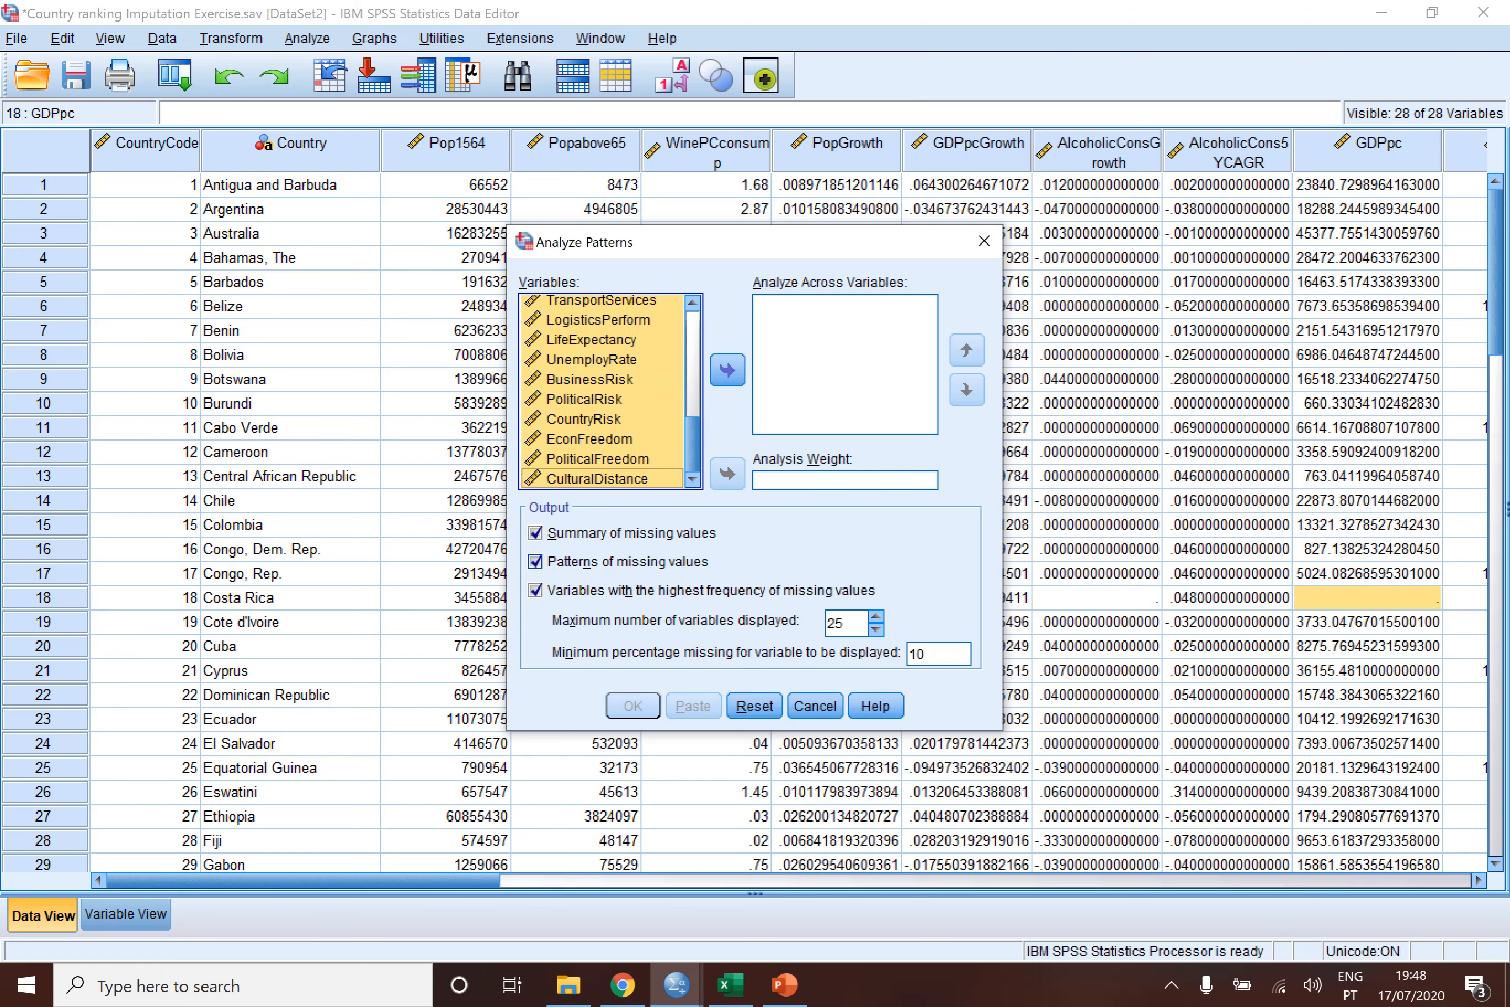
left_click(728, 371)
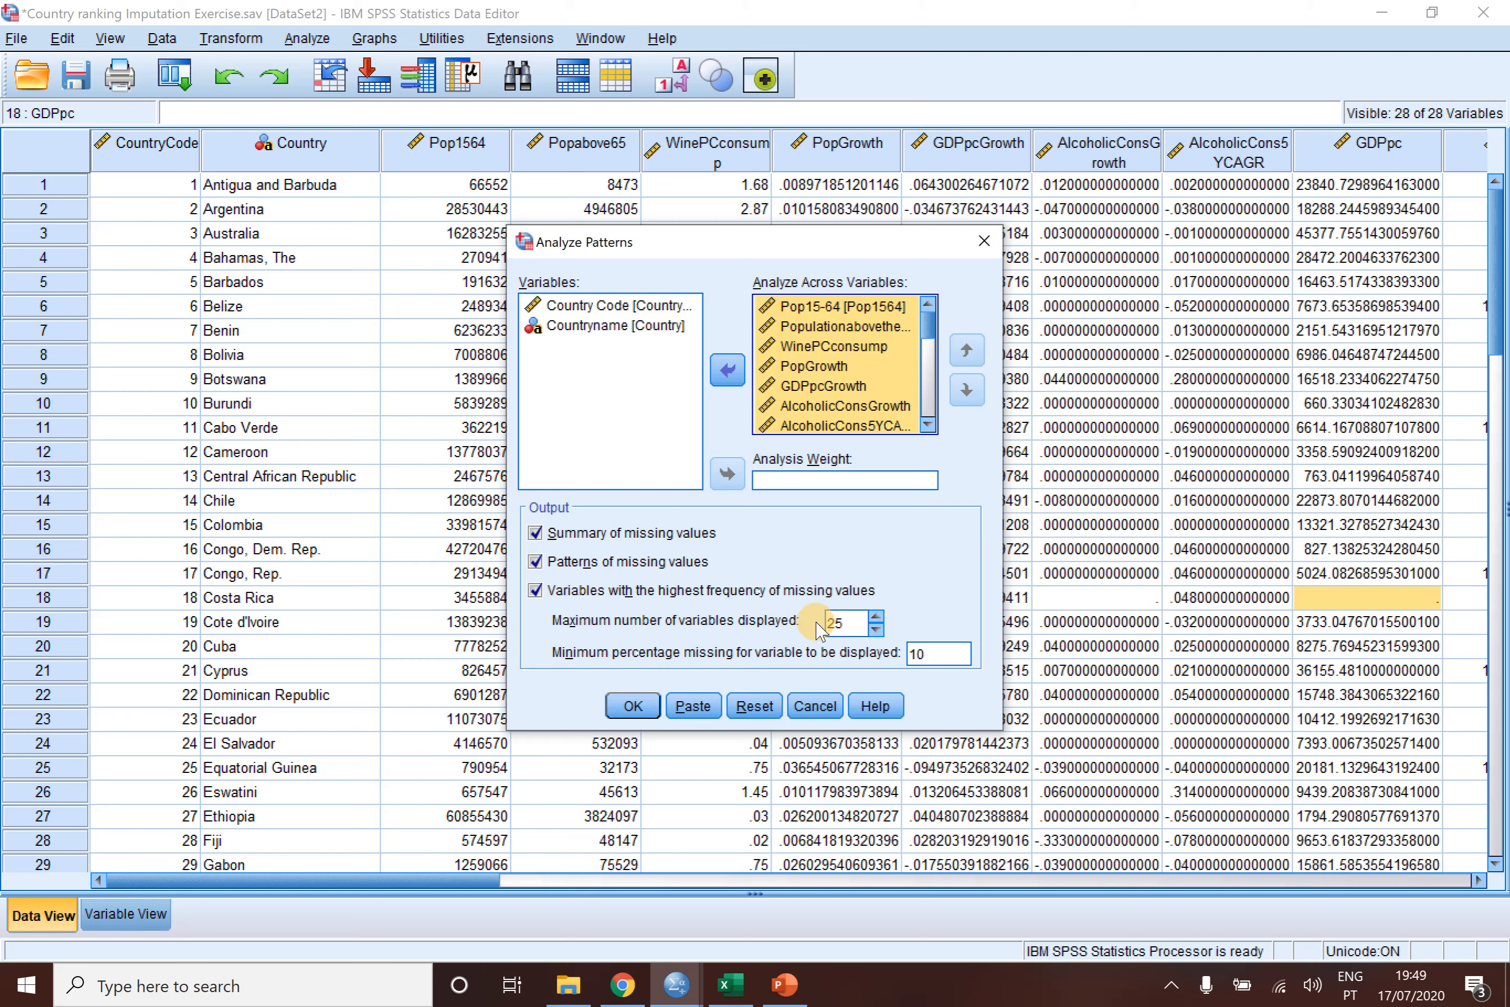
- Set the minimum percentage missing for a variable to be displayed to 0.01 and run Analyze Patterns
left_click(920, 654)
double_click(920, 654)
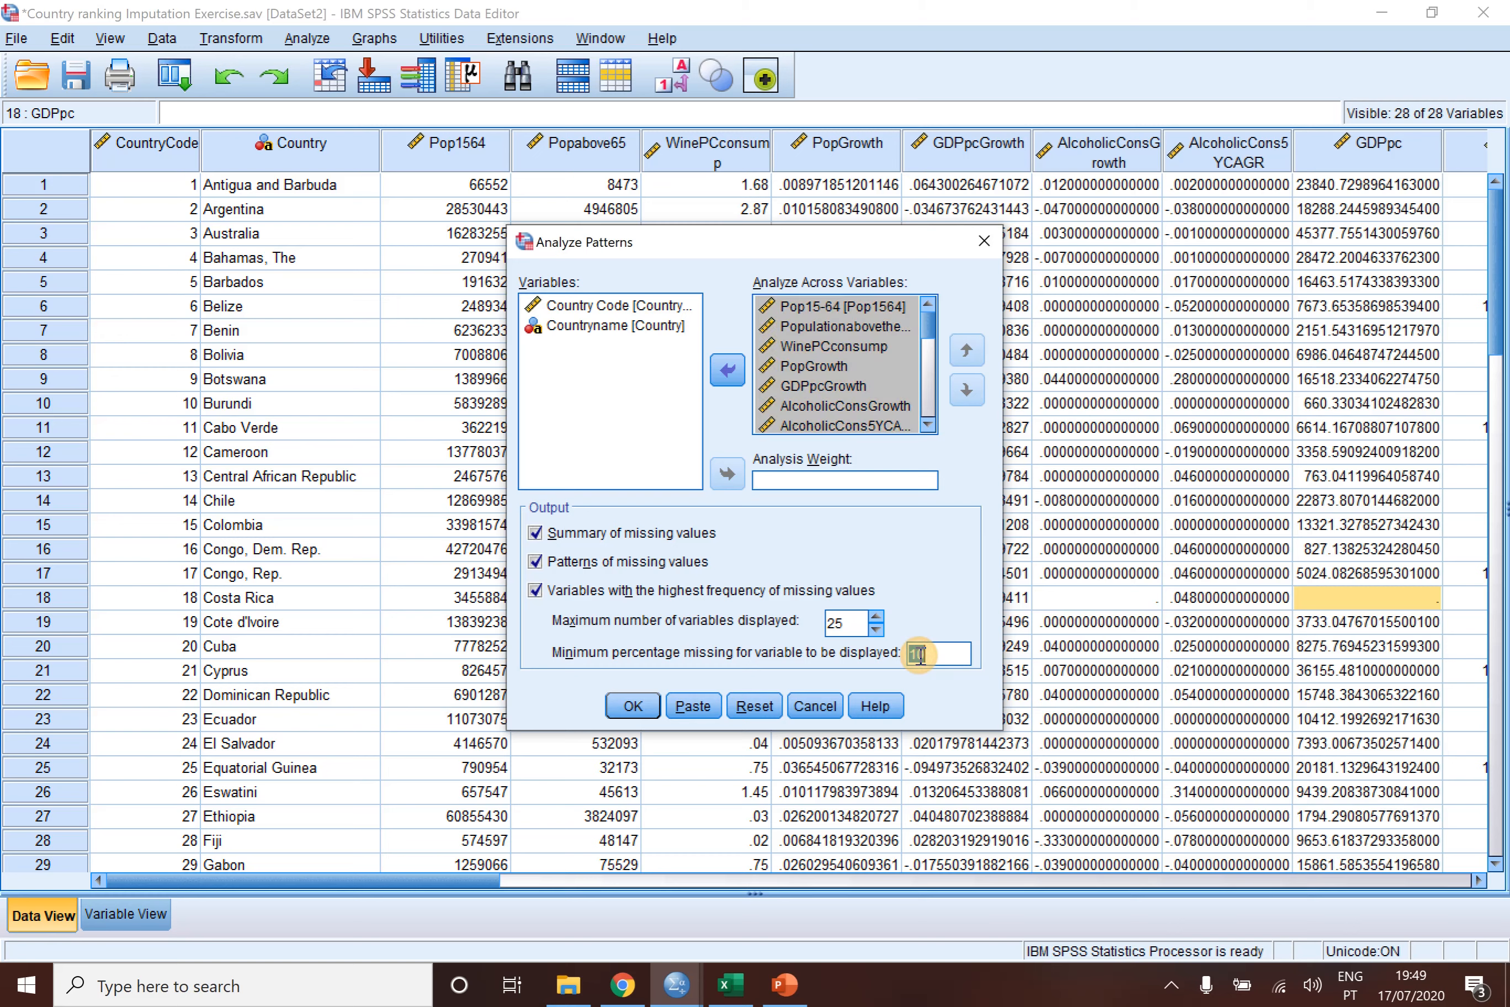
type("0.01")
left_click(635, 707)
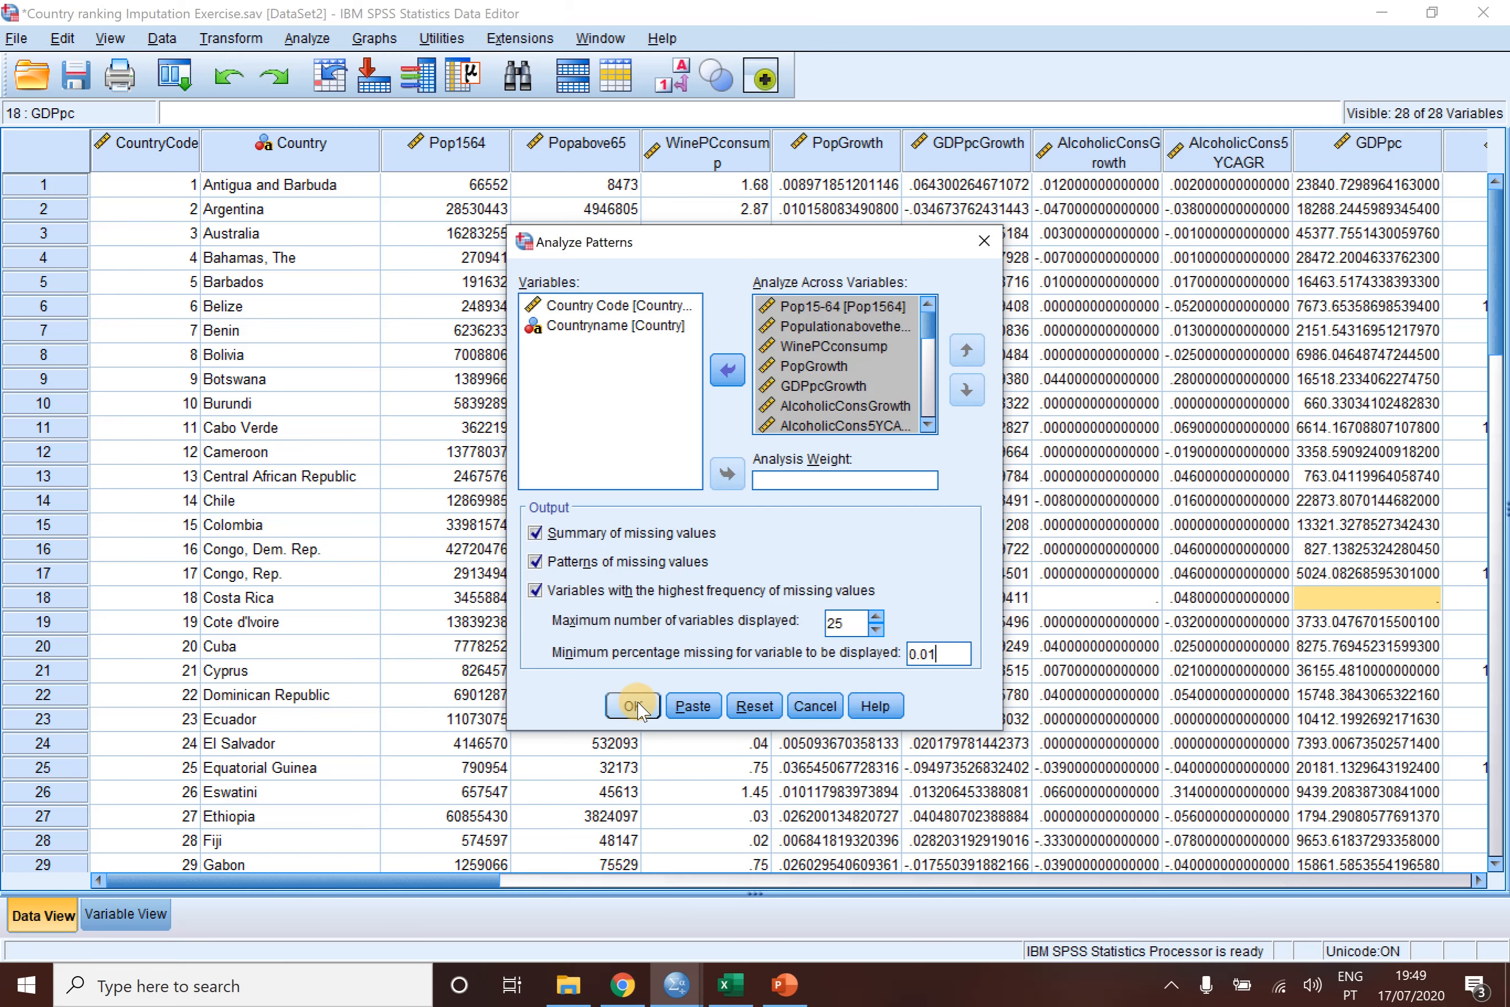
left_click(635, 707)
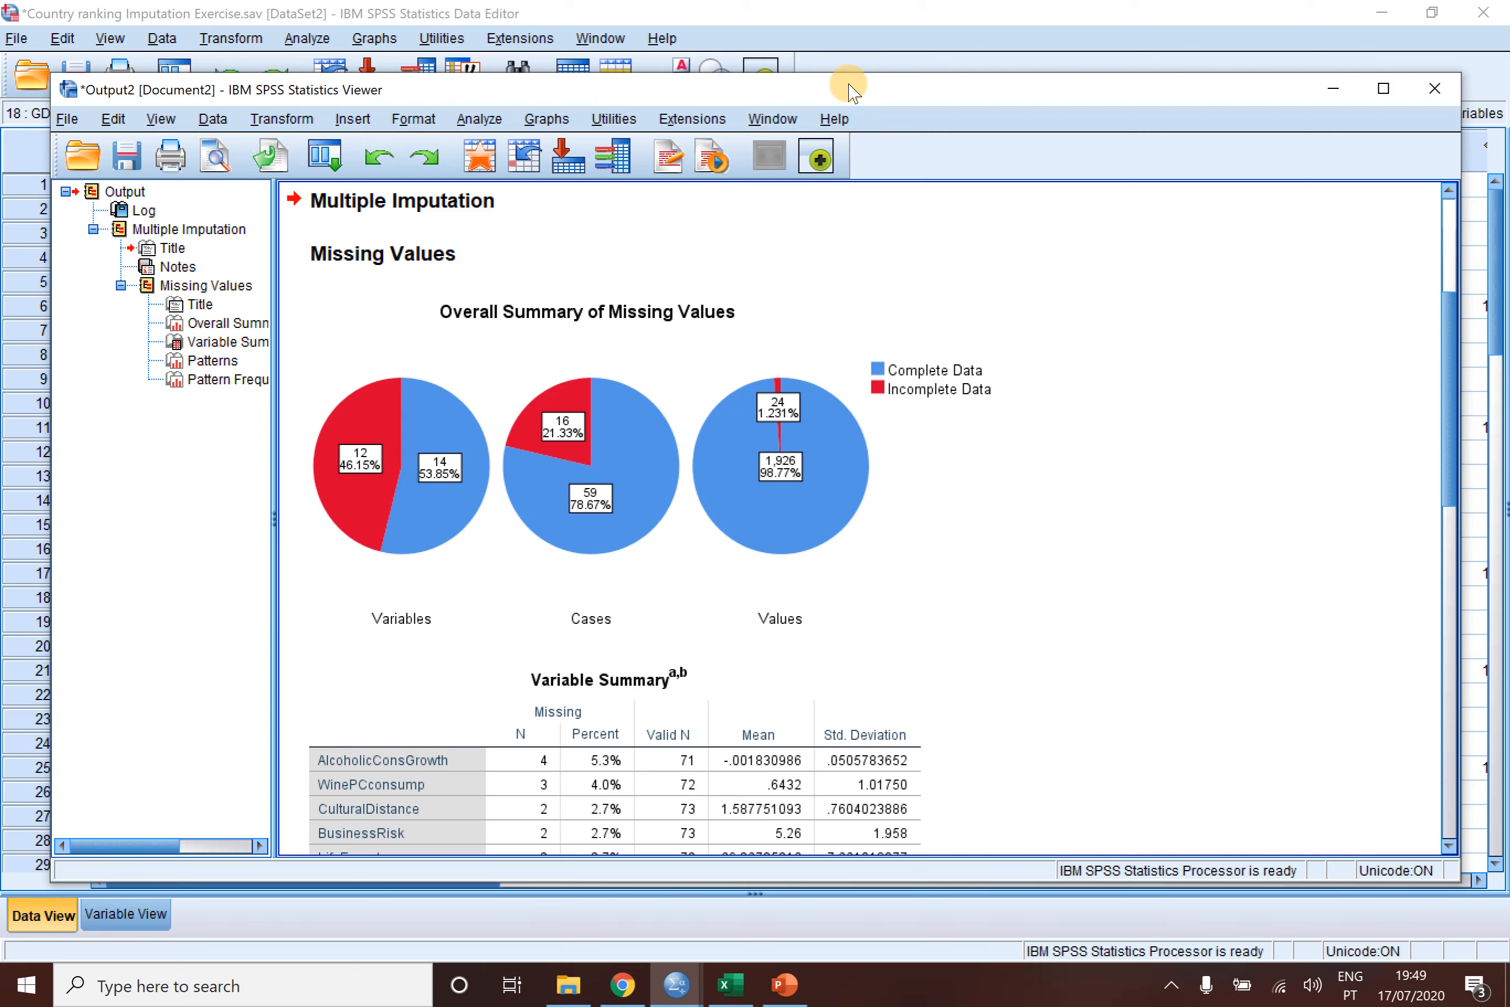
- Reposition the output viewer window, check the country dataset, and return to the Missing Values output
left_click_drag(849, 91, 839, 154)
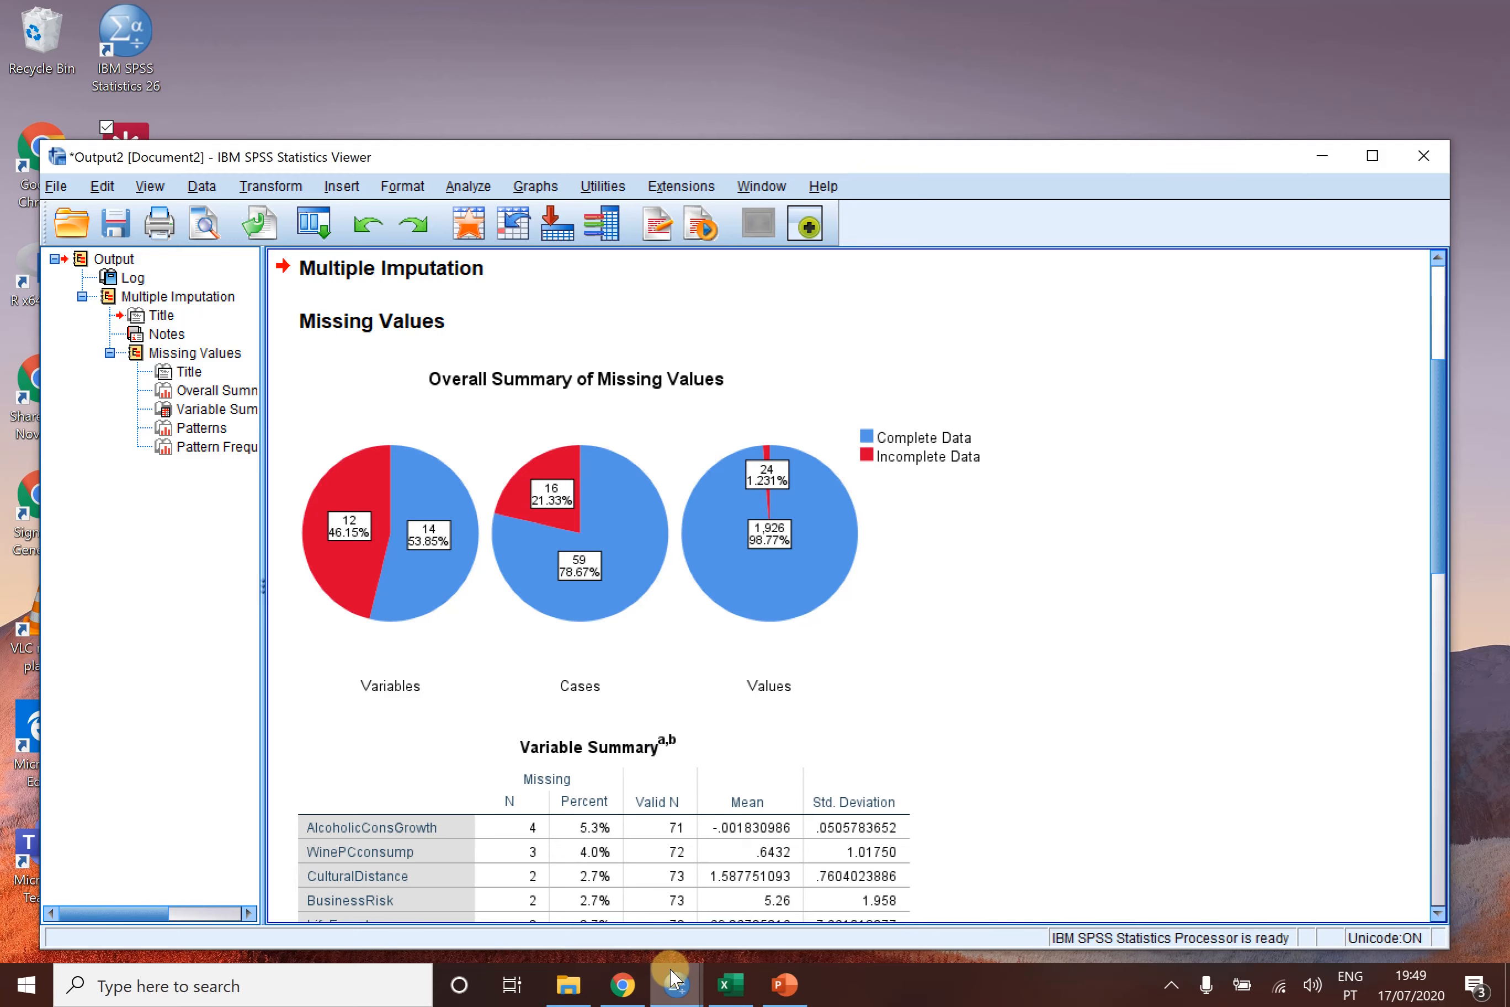
mouse_move(675, 977)
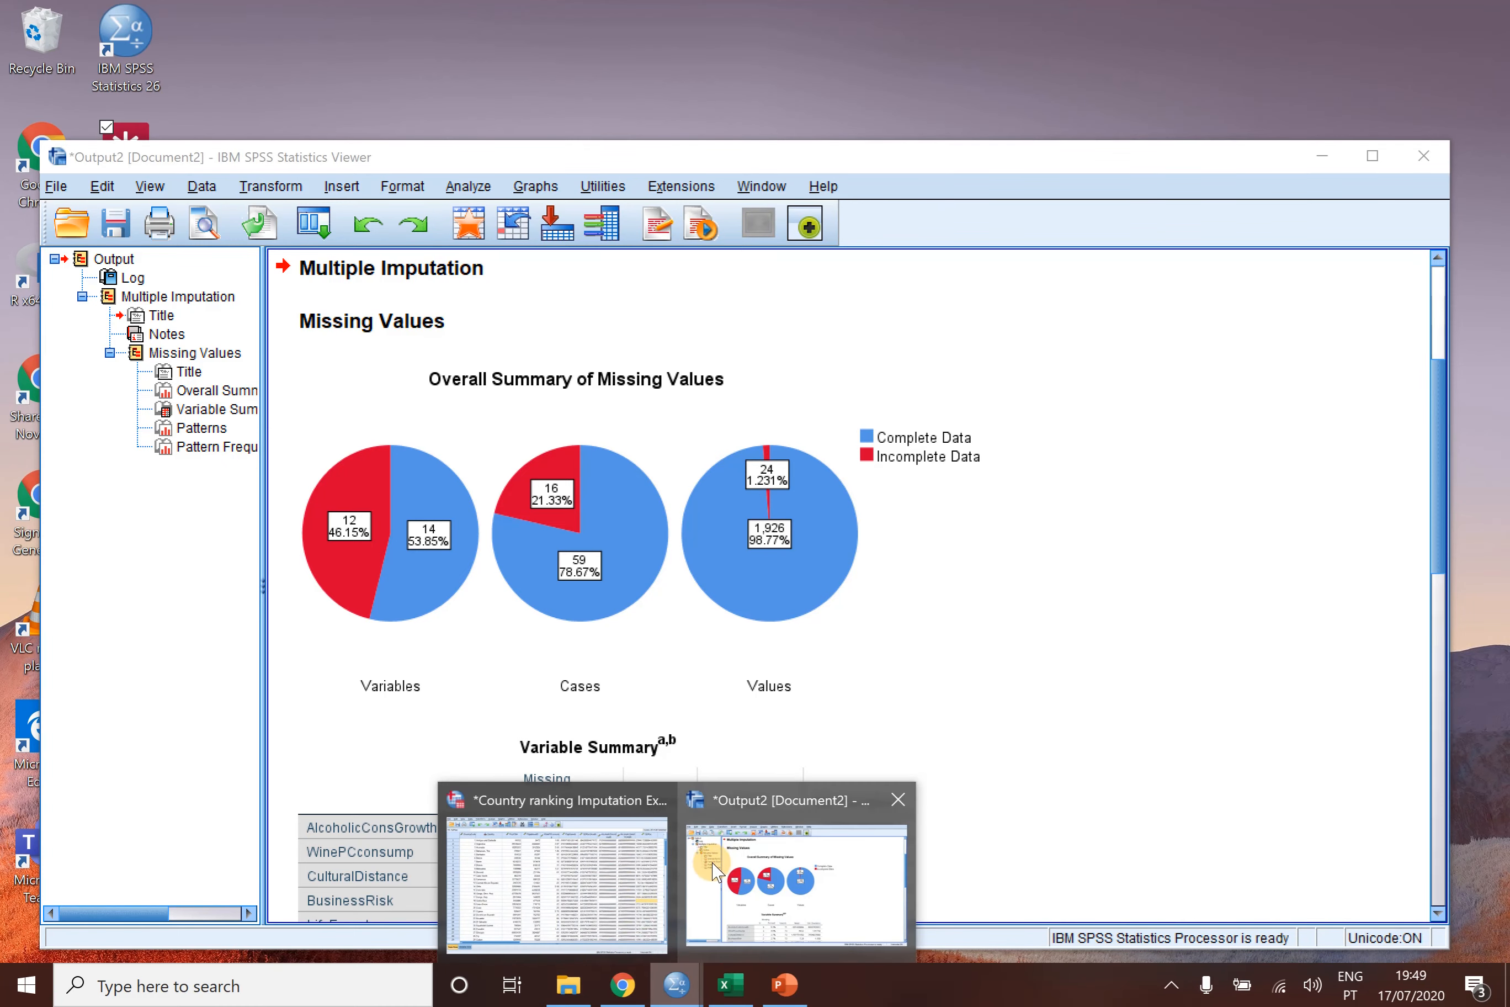
left_click(600, 887)
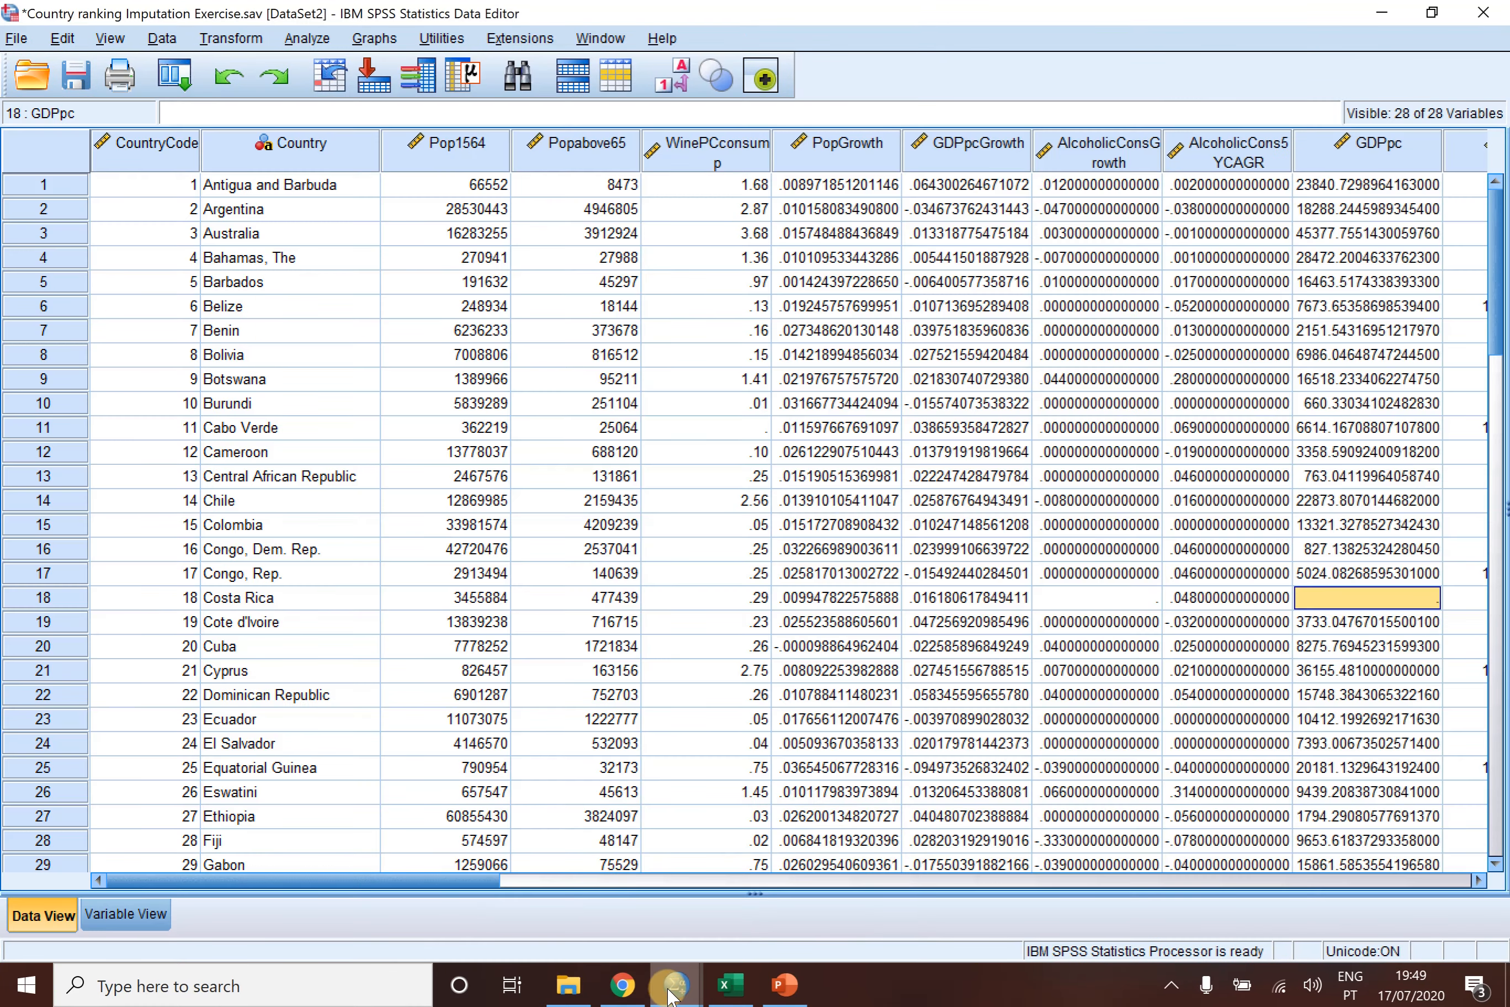
mouse_move(669, 994)
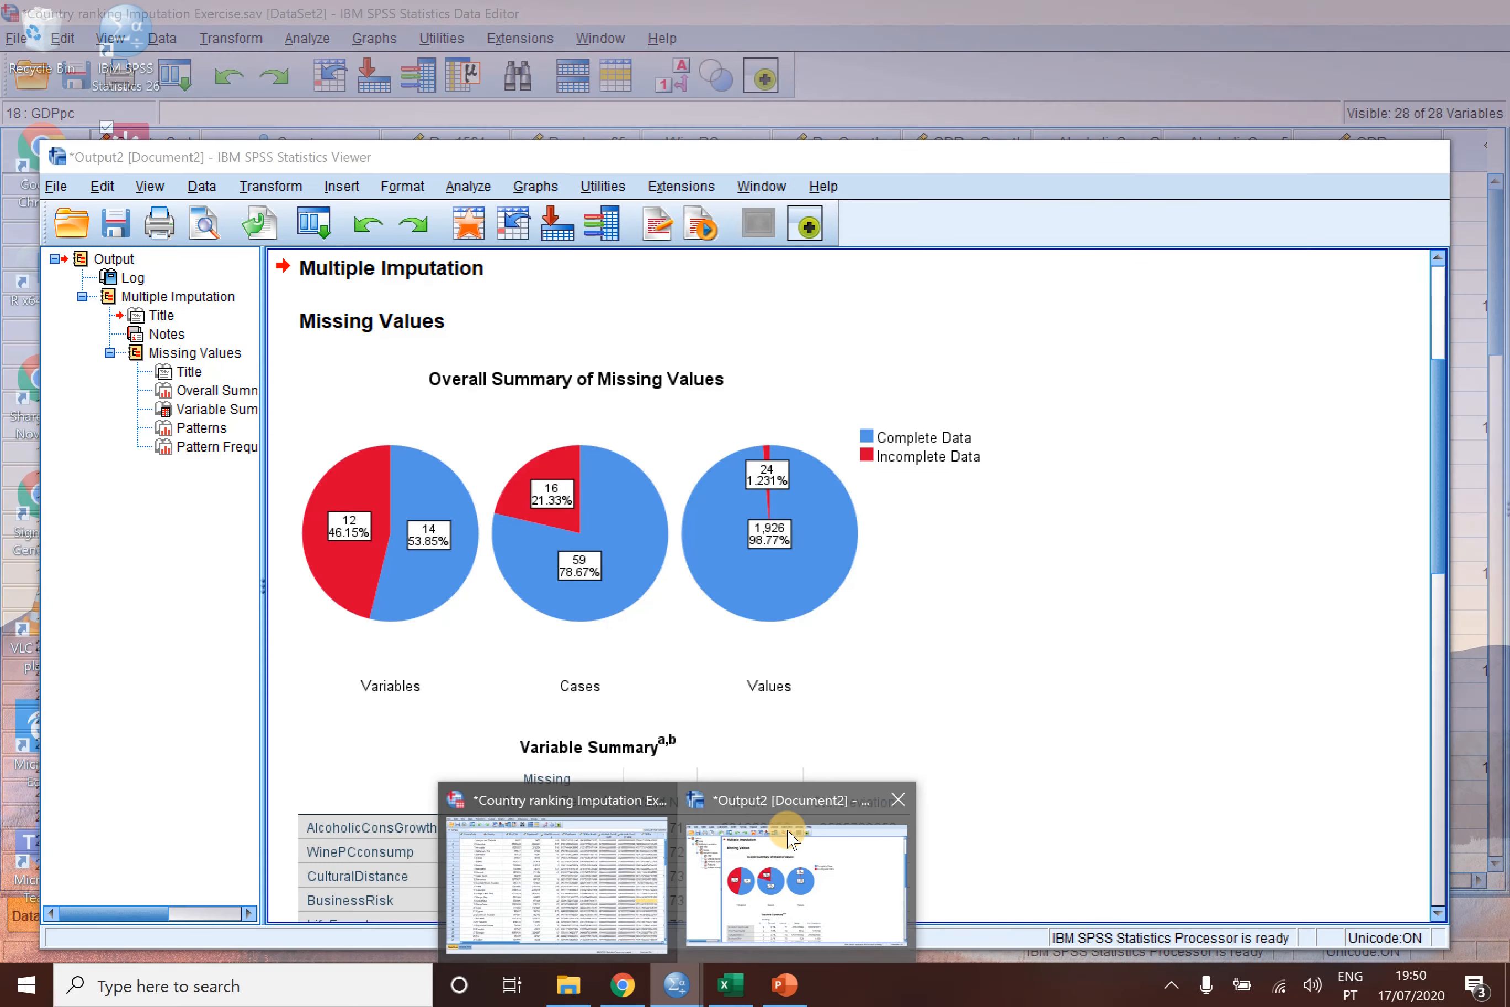
left_click(787, 833)
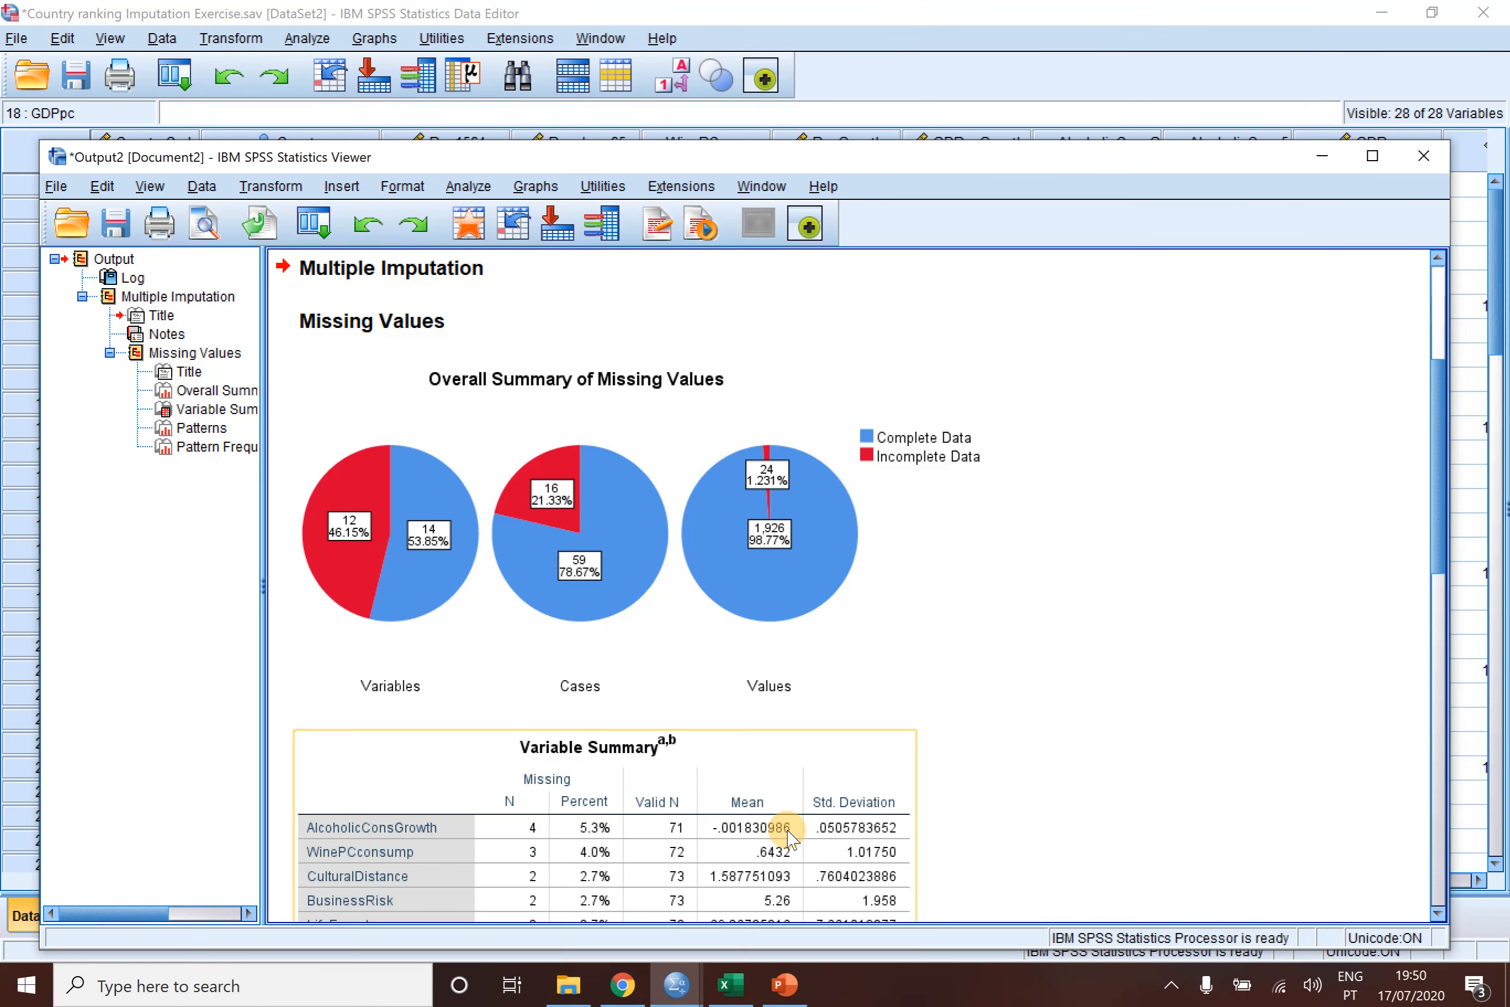
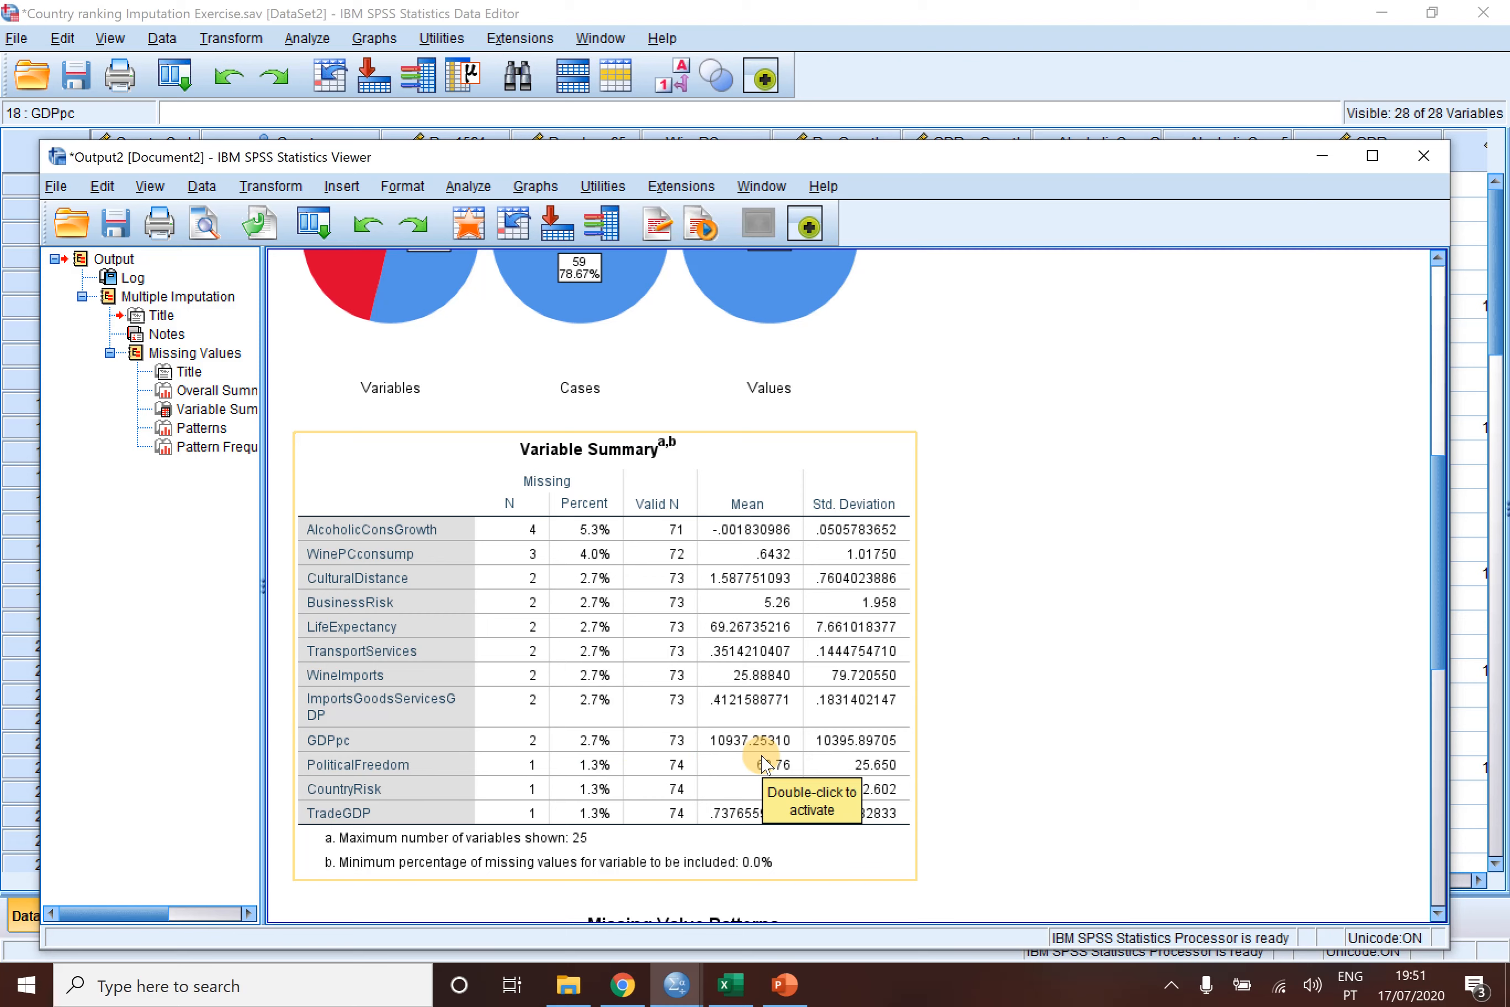
- Examine the Variable Summary table and the Missing Value Patterns chart, tracing how the missing cells are distributed across variables
scroll(766, 765, "down", 3)
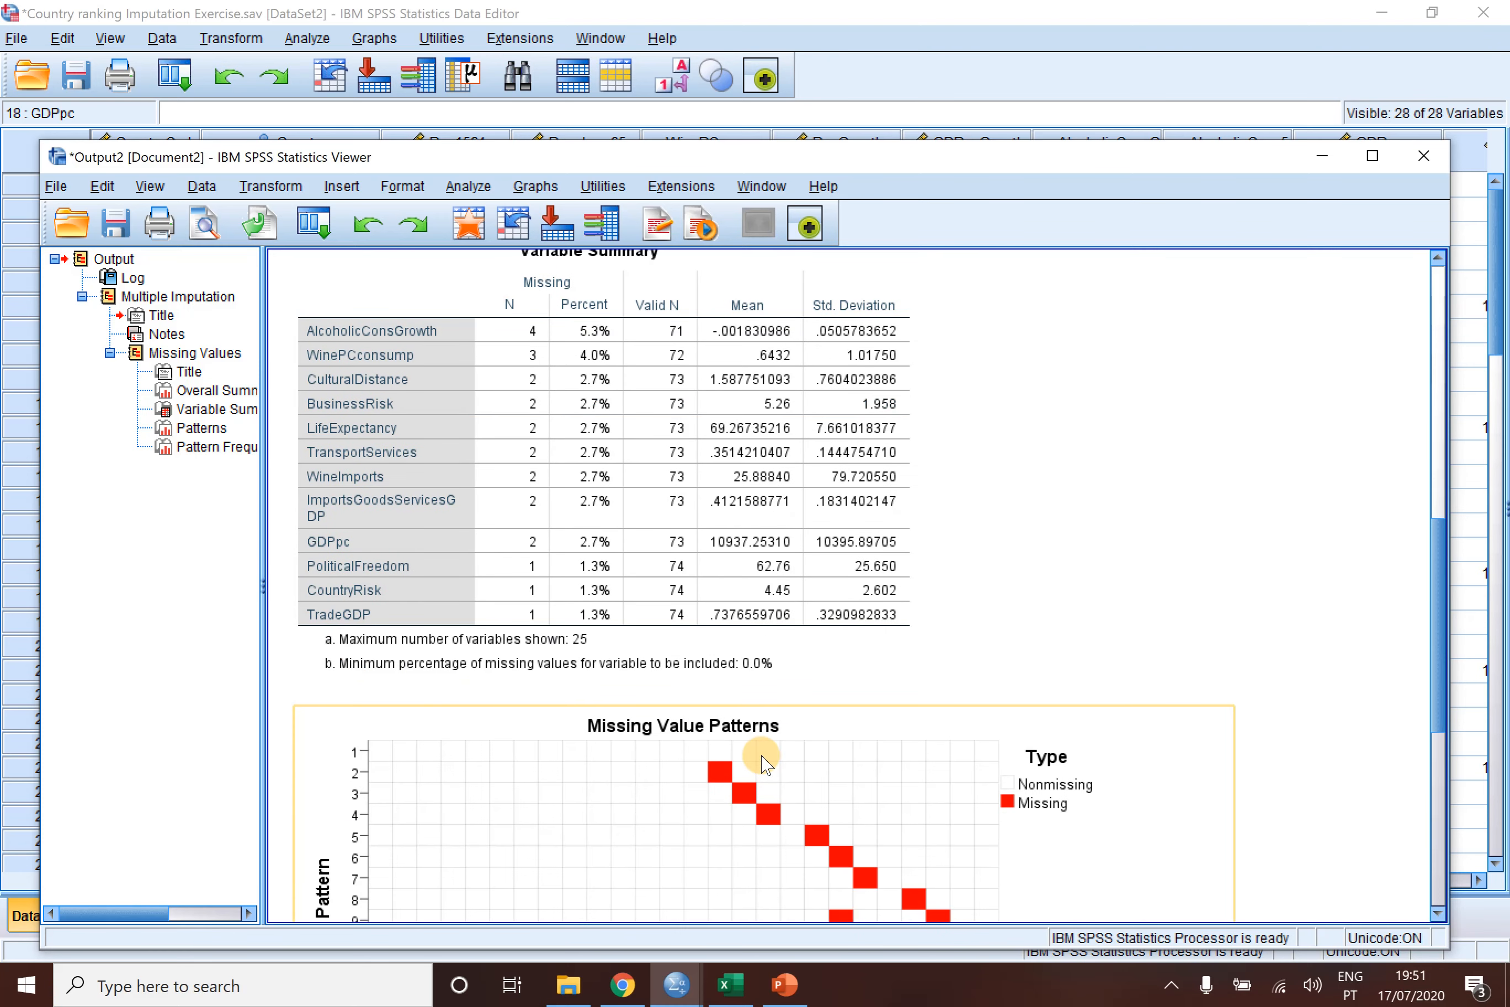
scroll(766, 765, "down", 3)
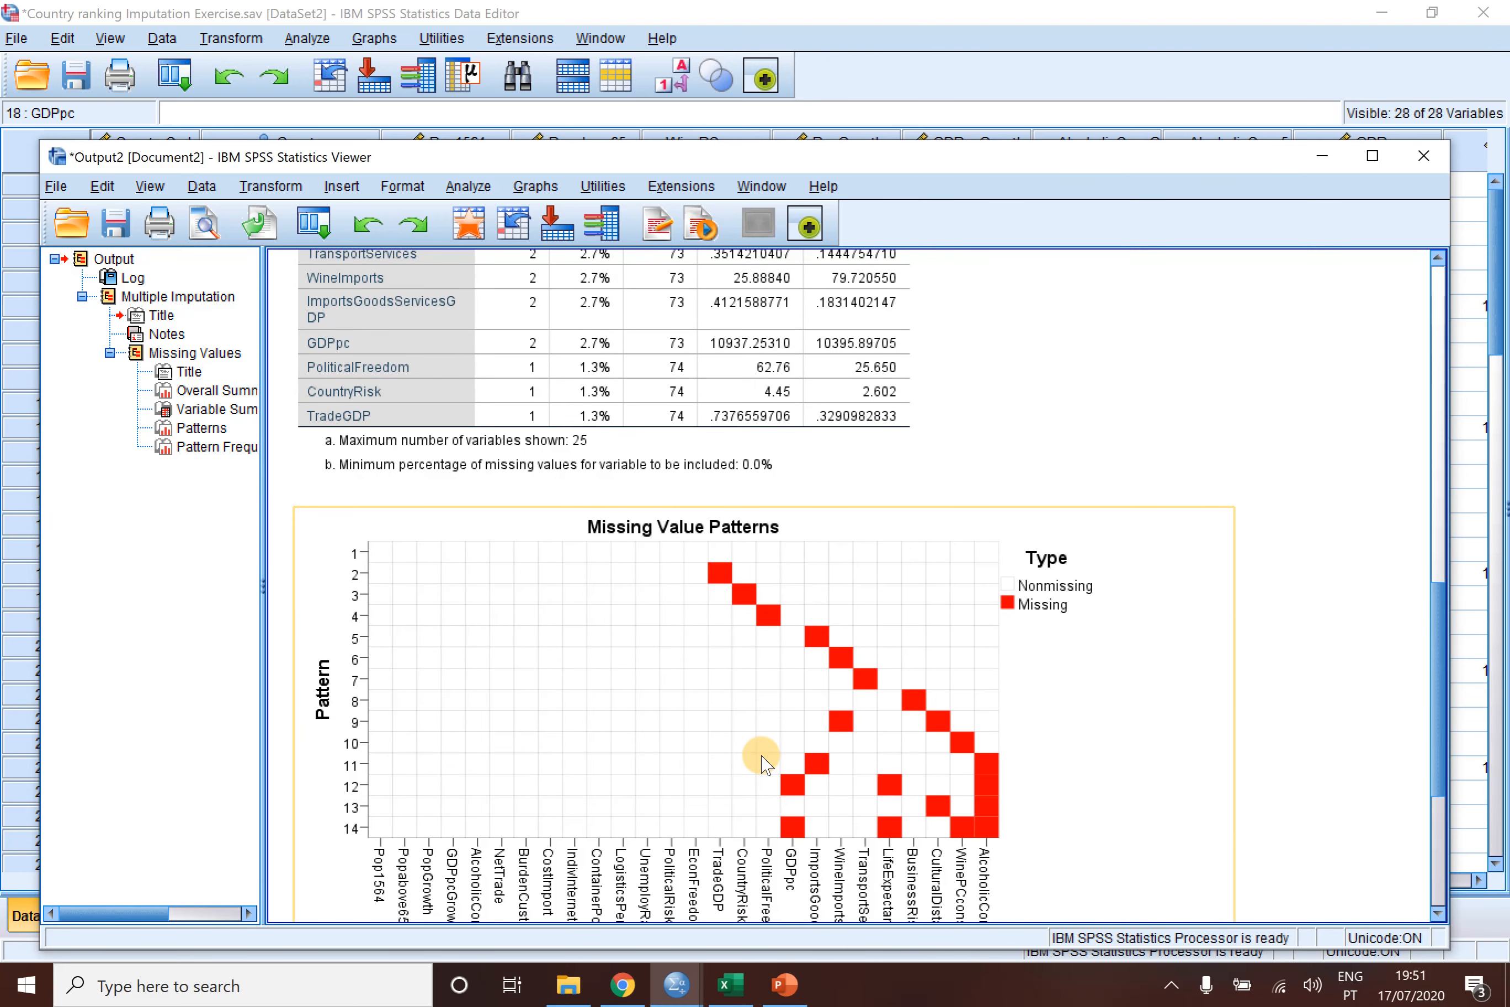
scroll(766, 764, "down", 2)
scroll(765, 764, "down", 2)
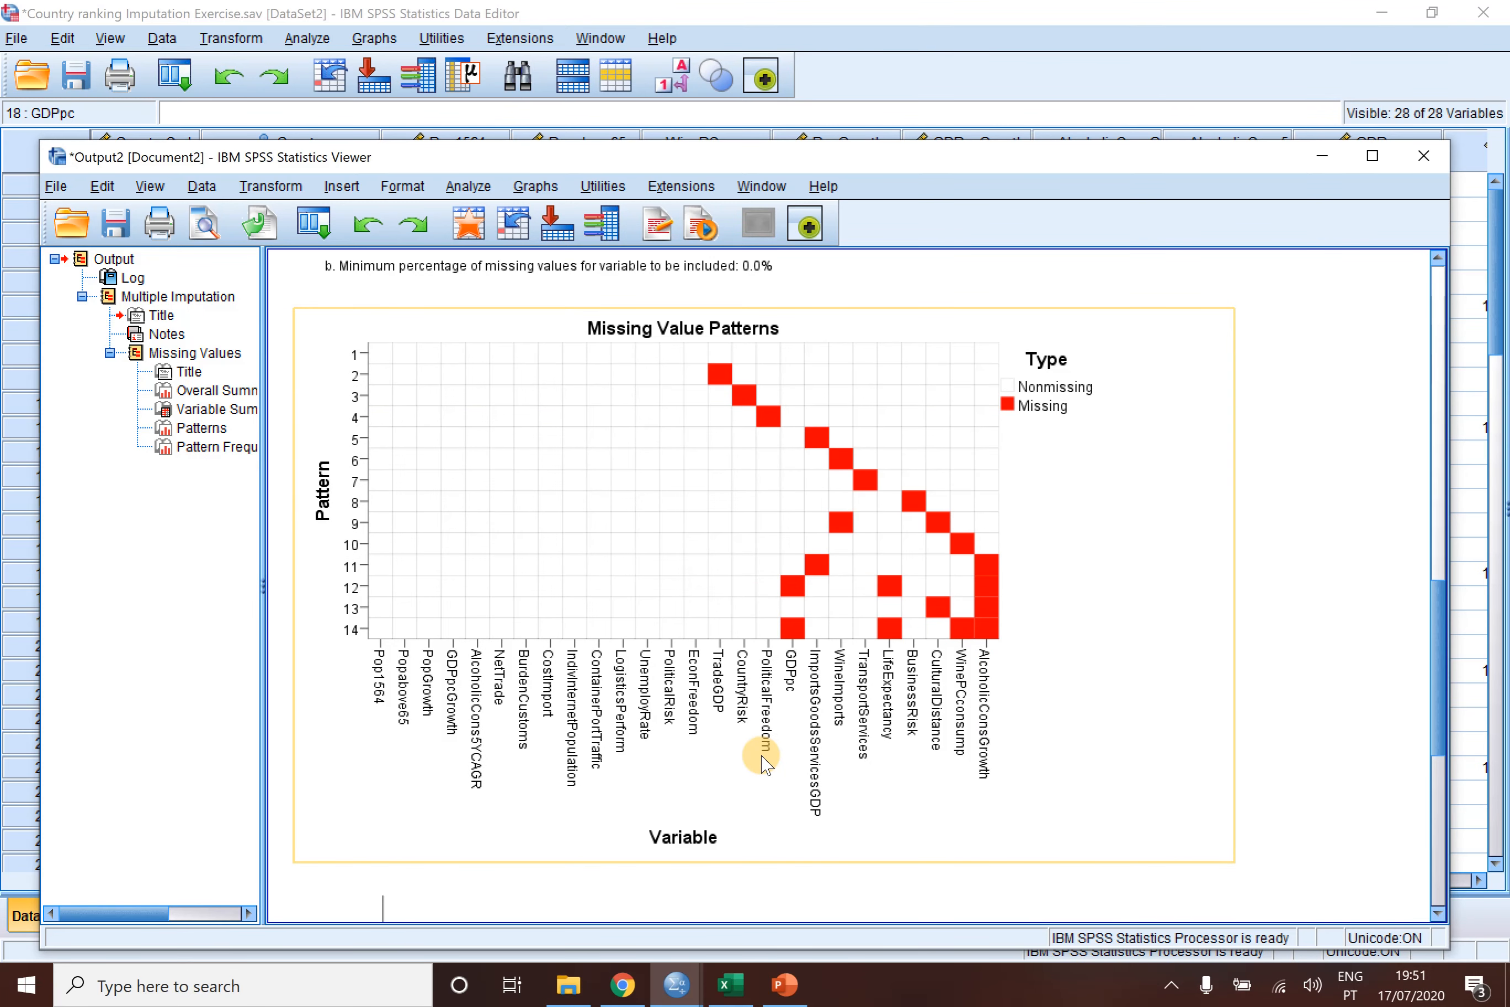
left_click(766, 766)
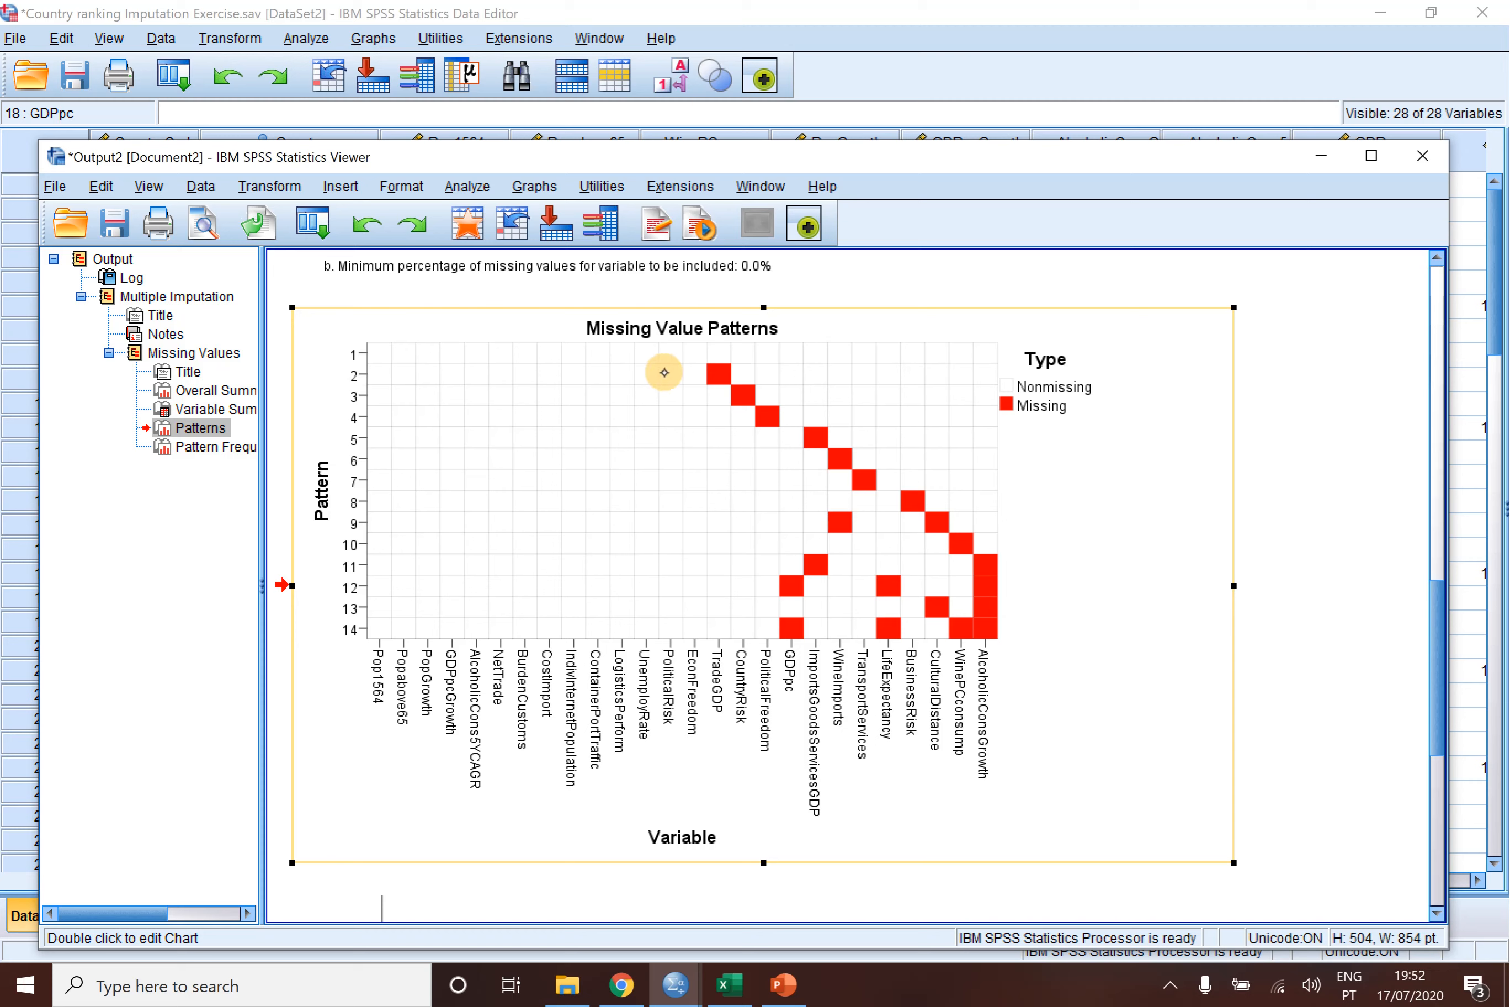
left_click_drag(374, 416, 434, 354)
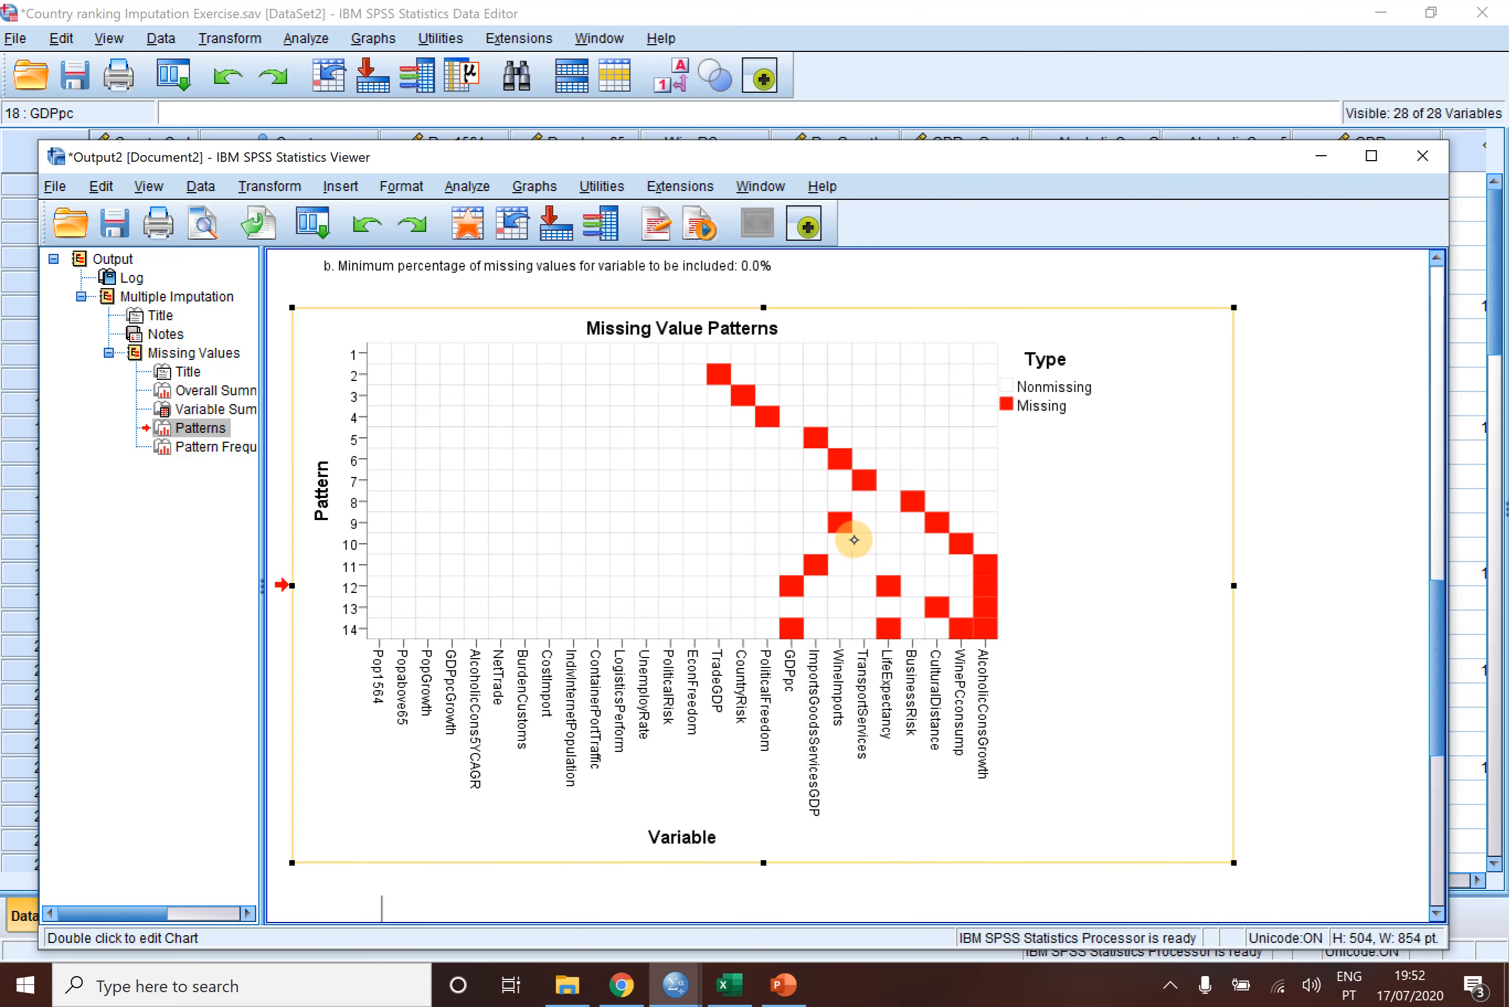
left_click_drag(854, 540, 982, 553)
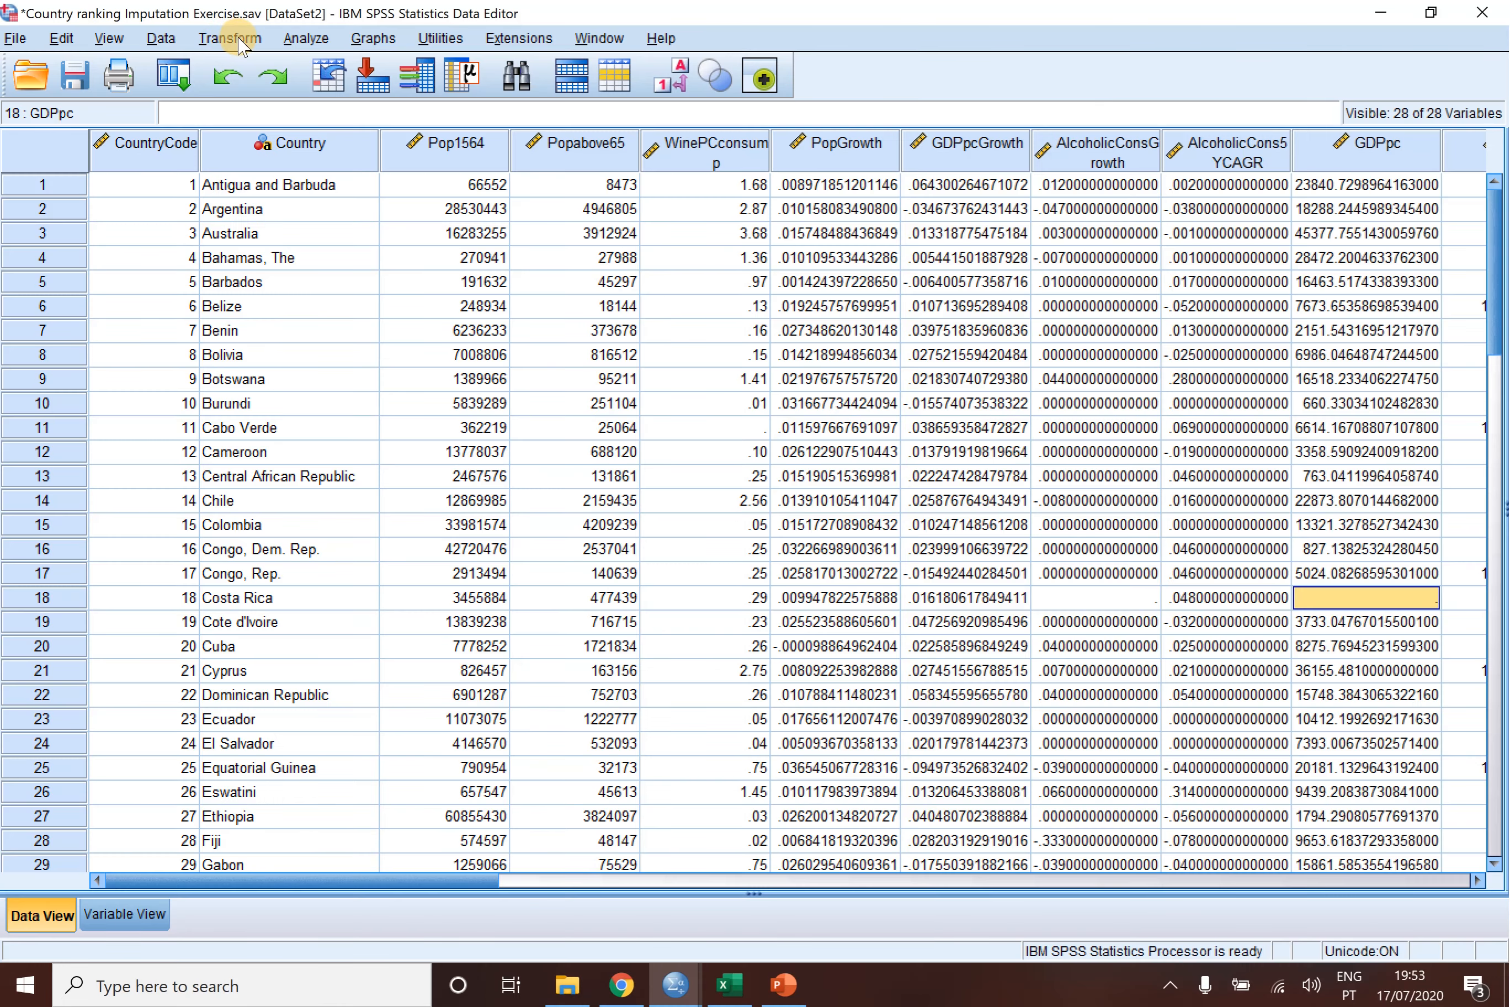
- Set the active random number generator to Mersenne Twister with a fixed starting value of 2000000
left_click(239, 40)
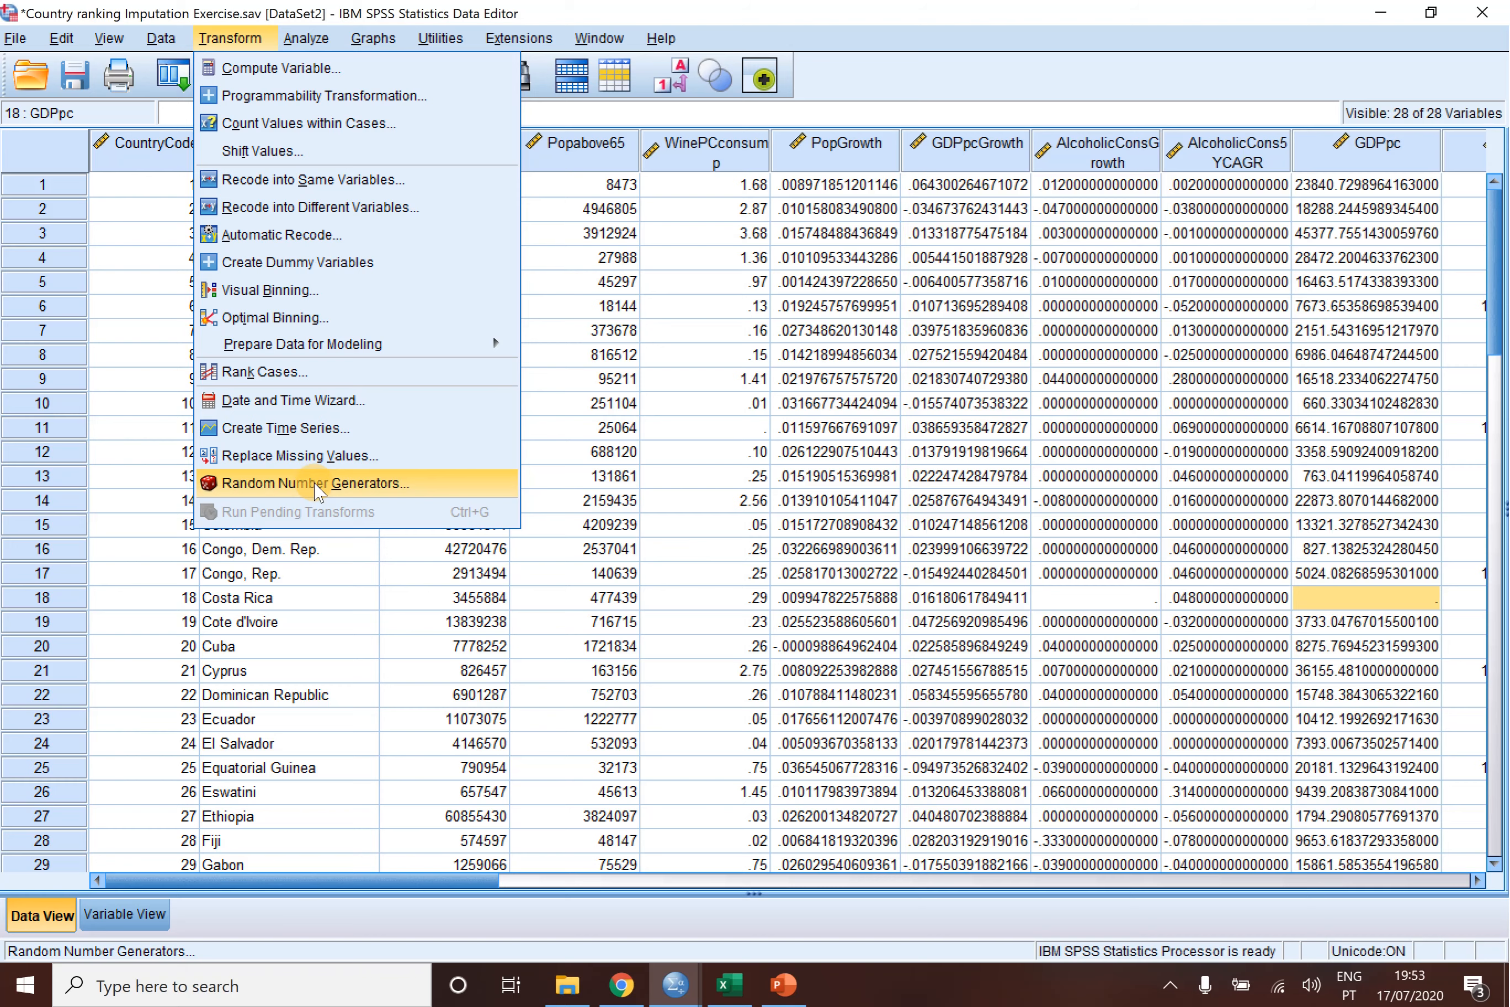
left_click(317, 488)
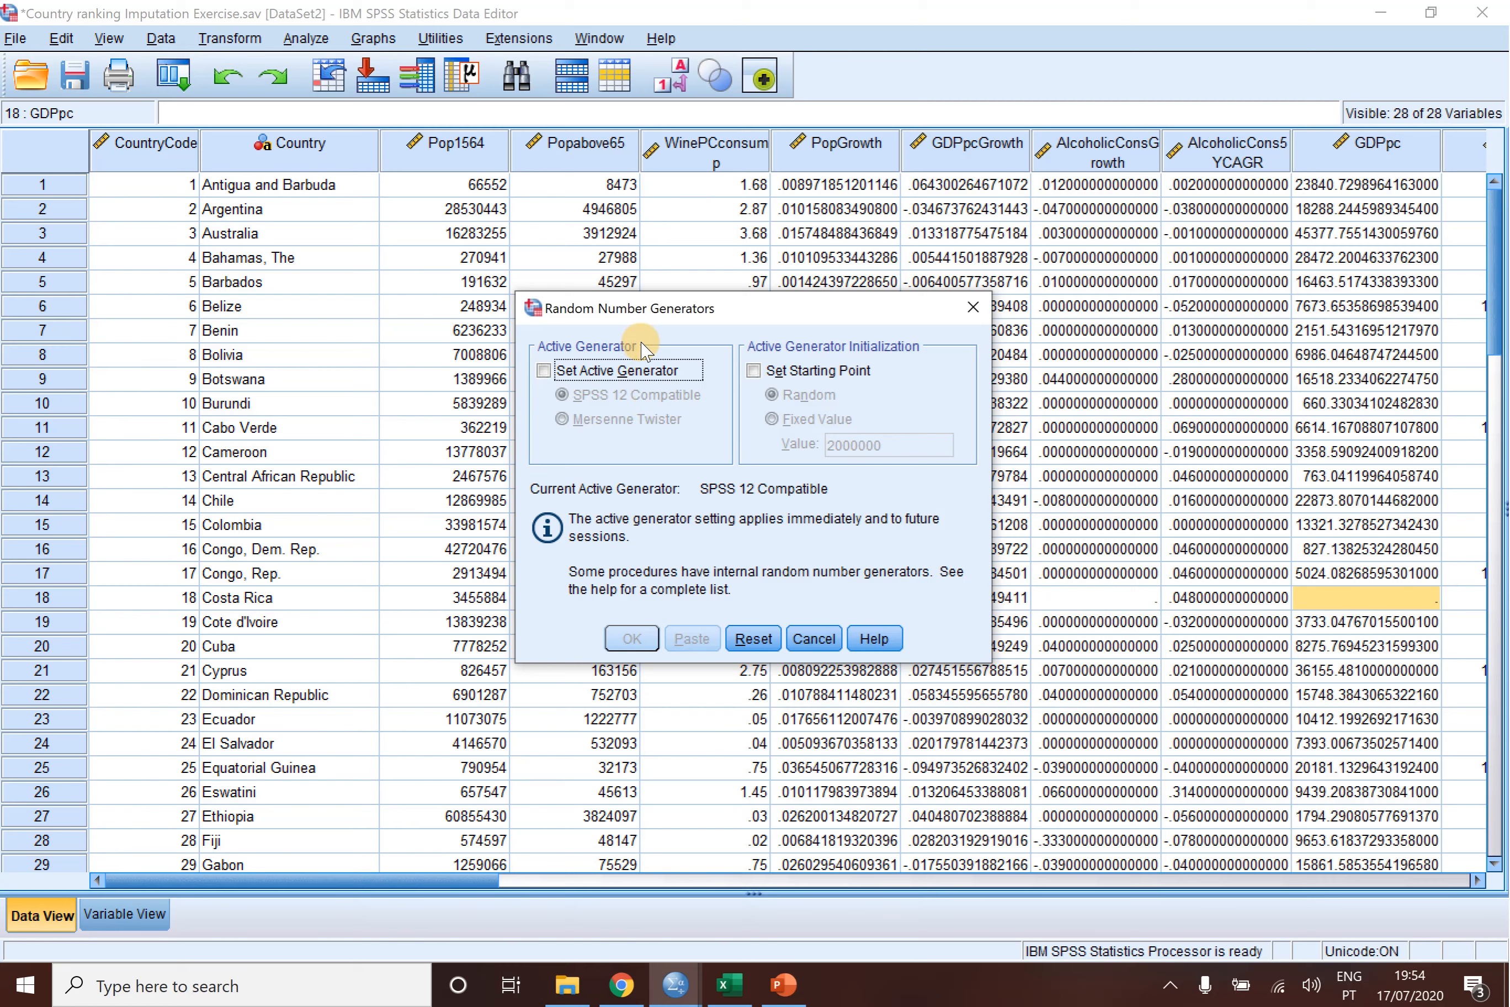
left_click(544, 372)
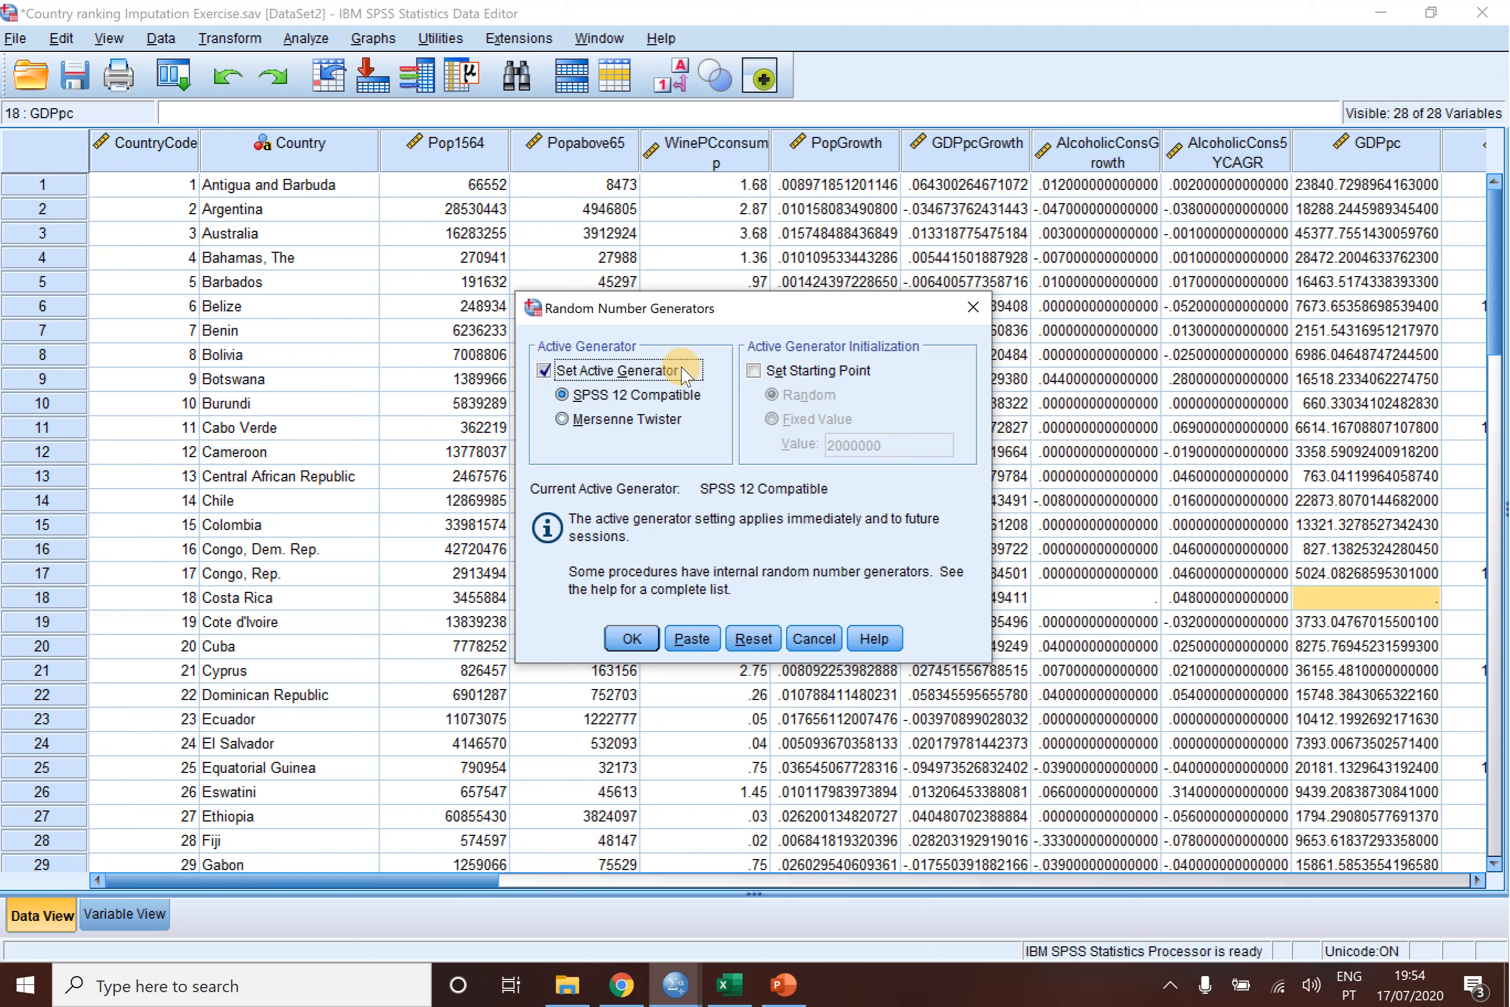
left_click(562, 419)
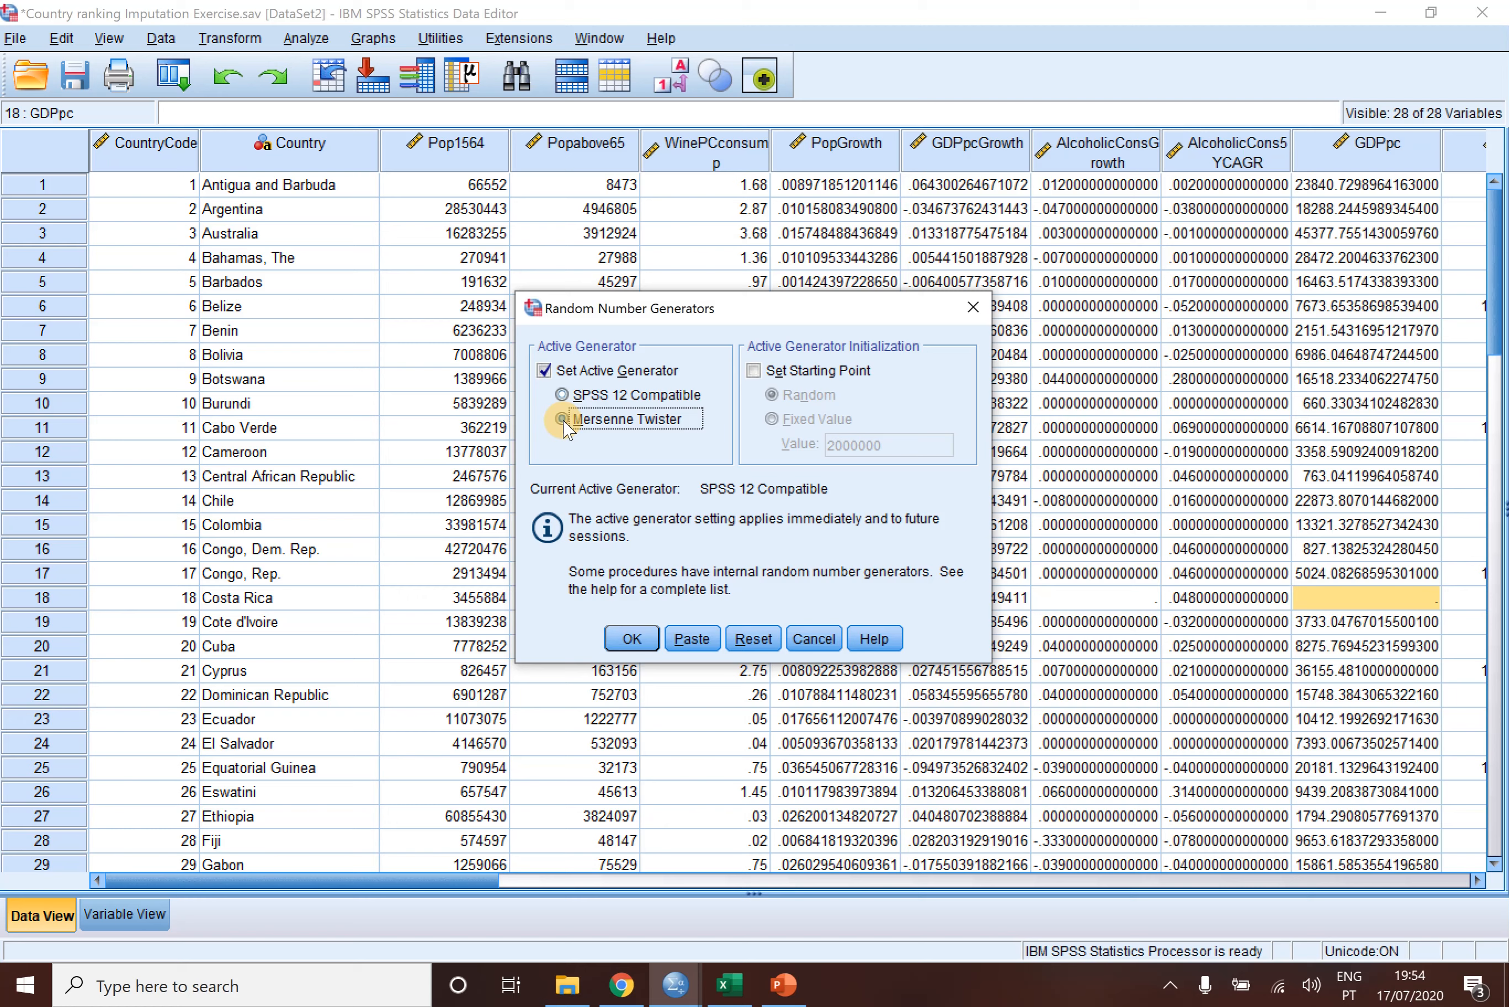
left_click(563, 421)
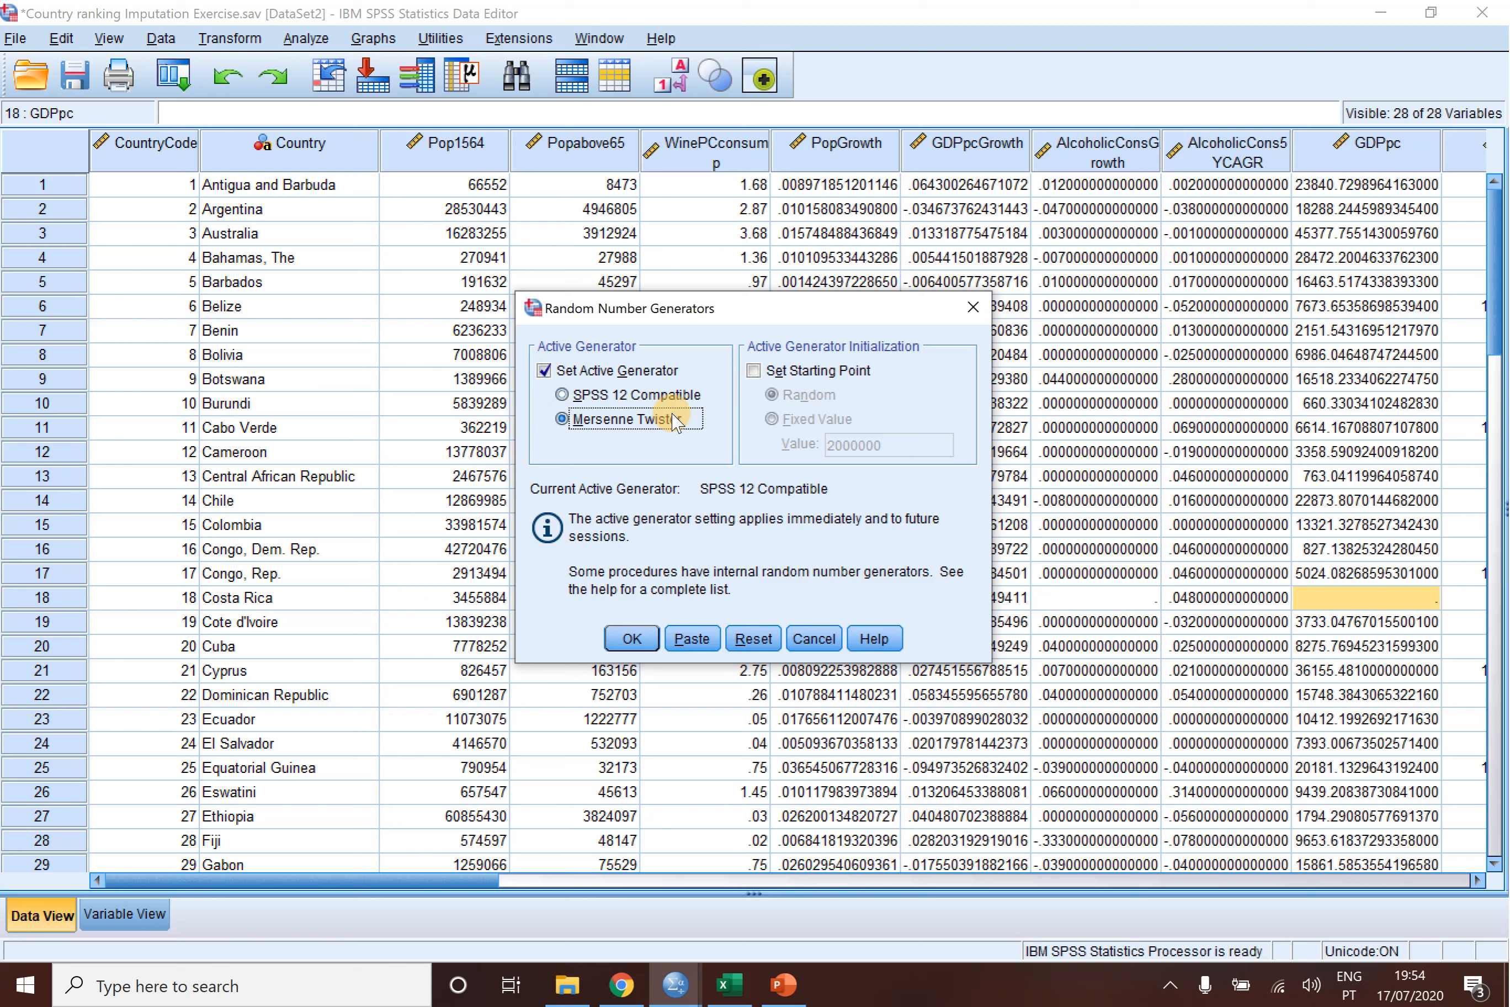
left_click(750, 372)
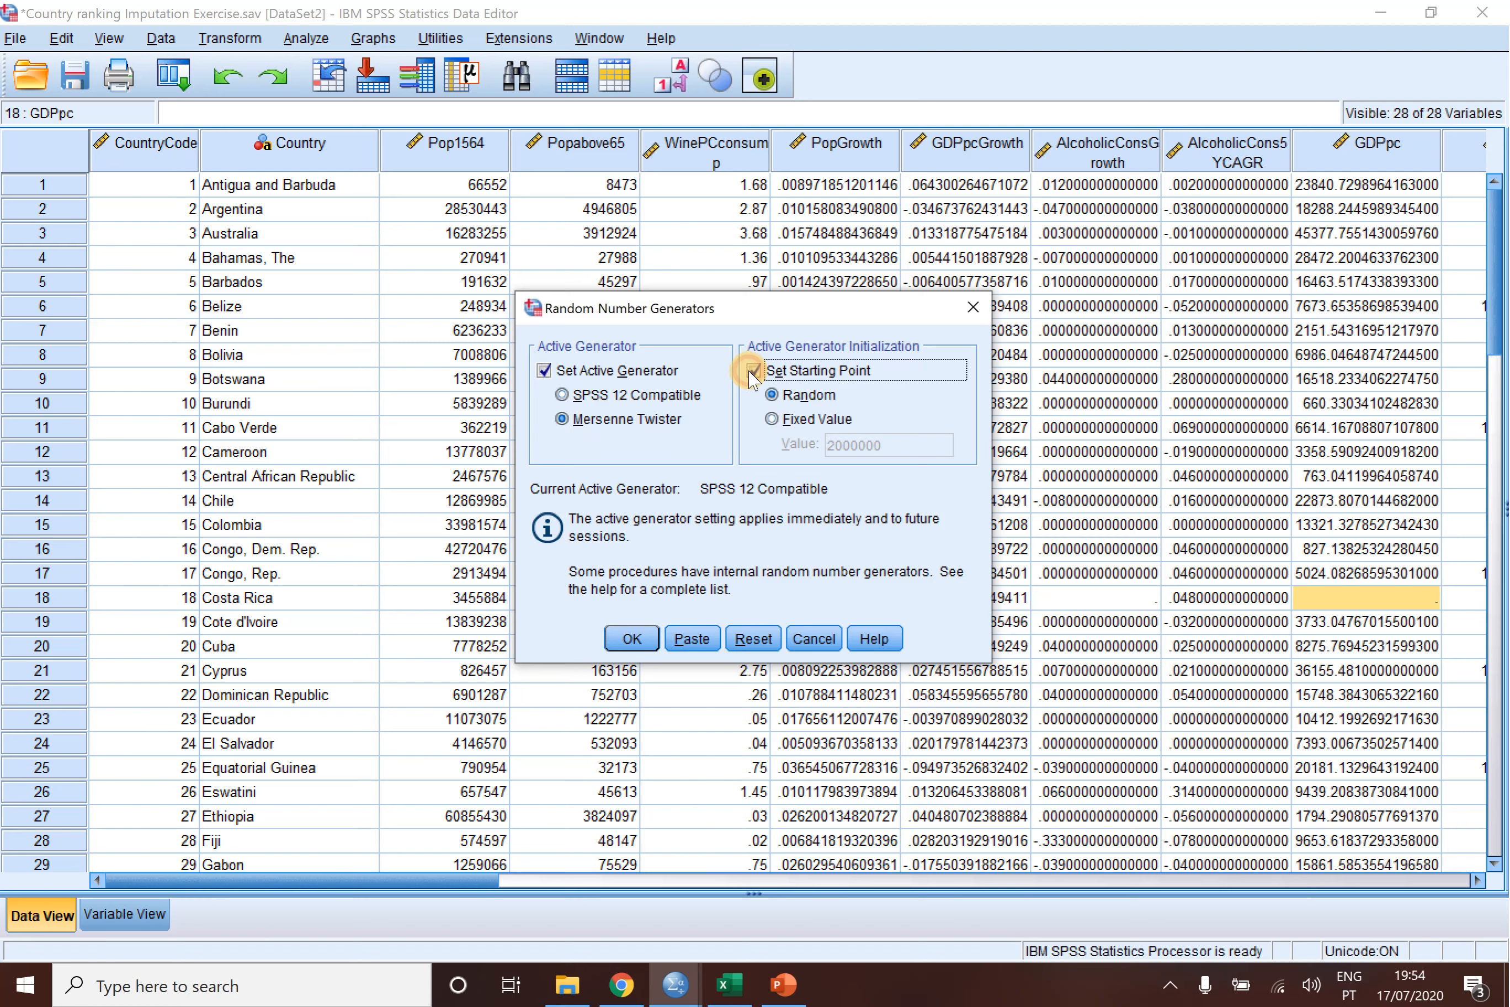
left_click(773, 419)
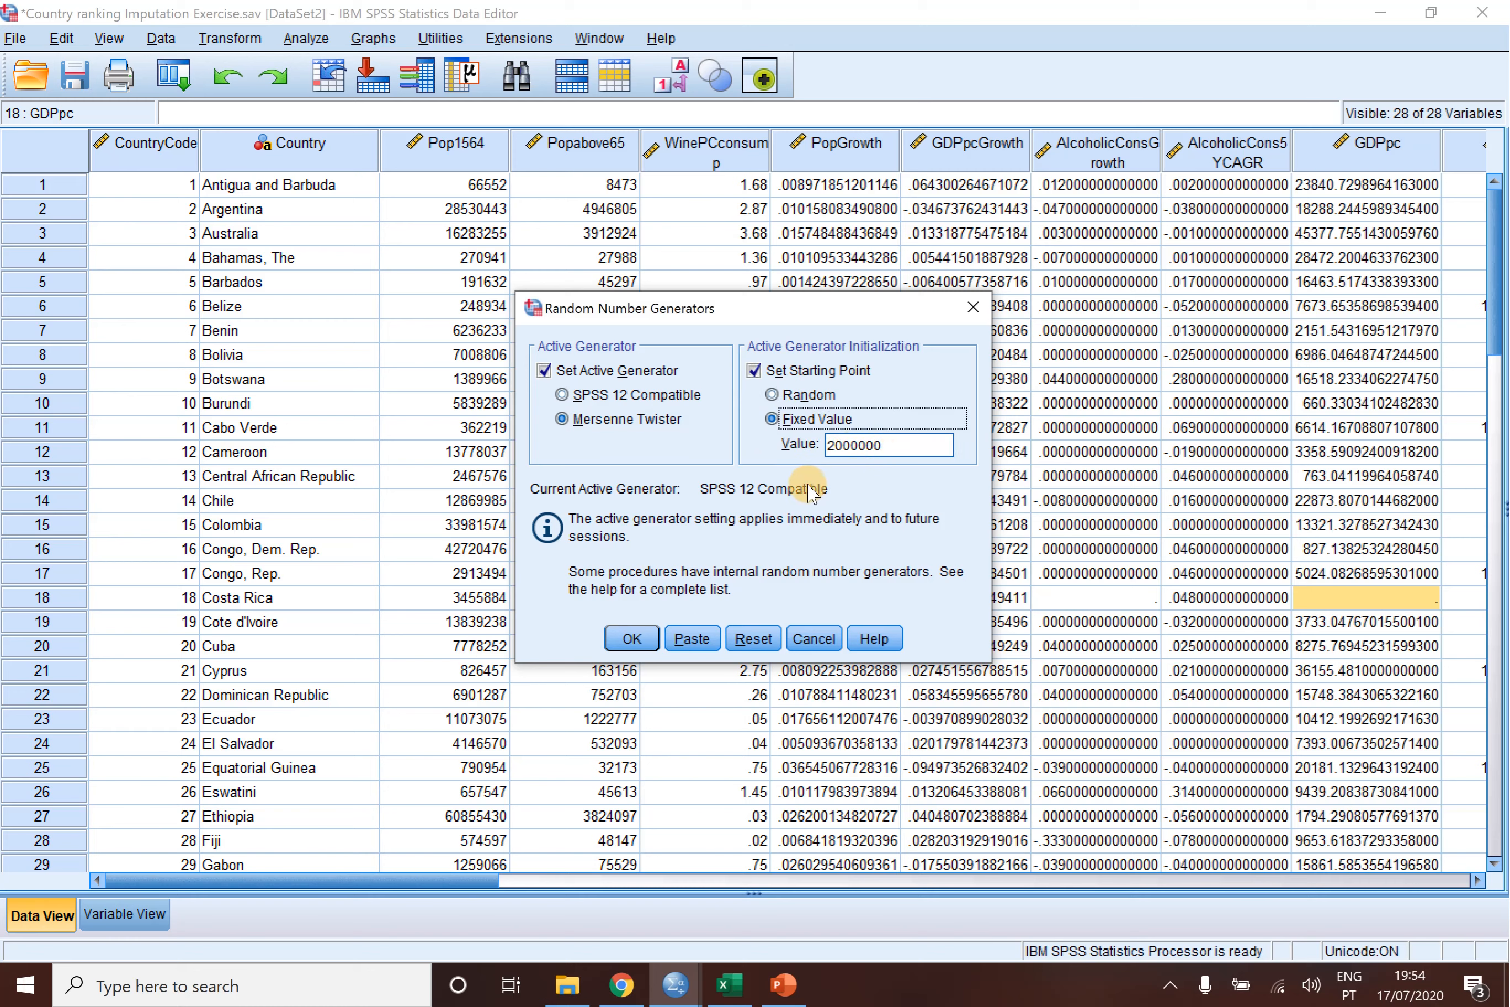
left_click(631, 639)
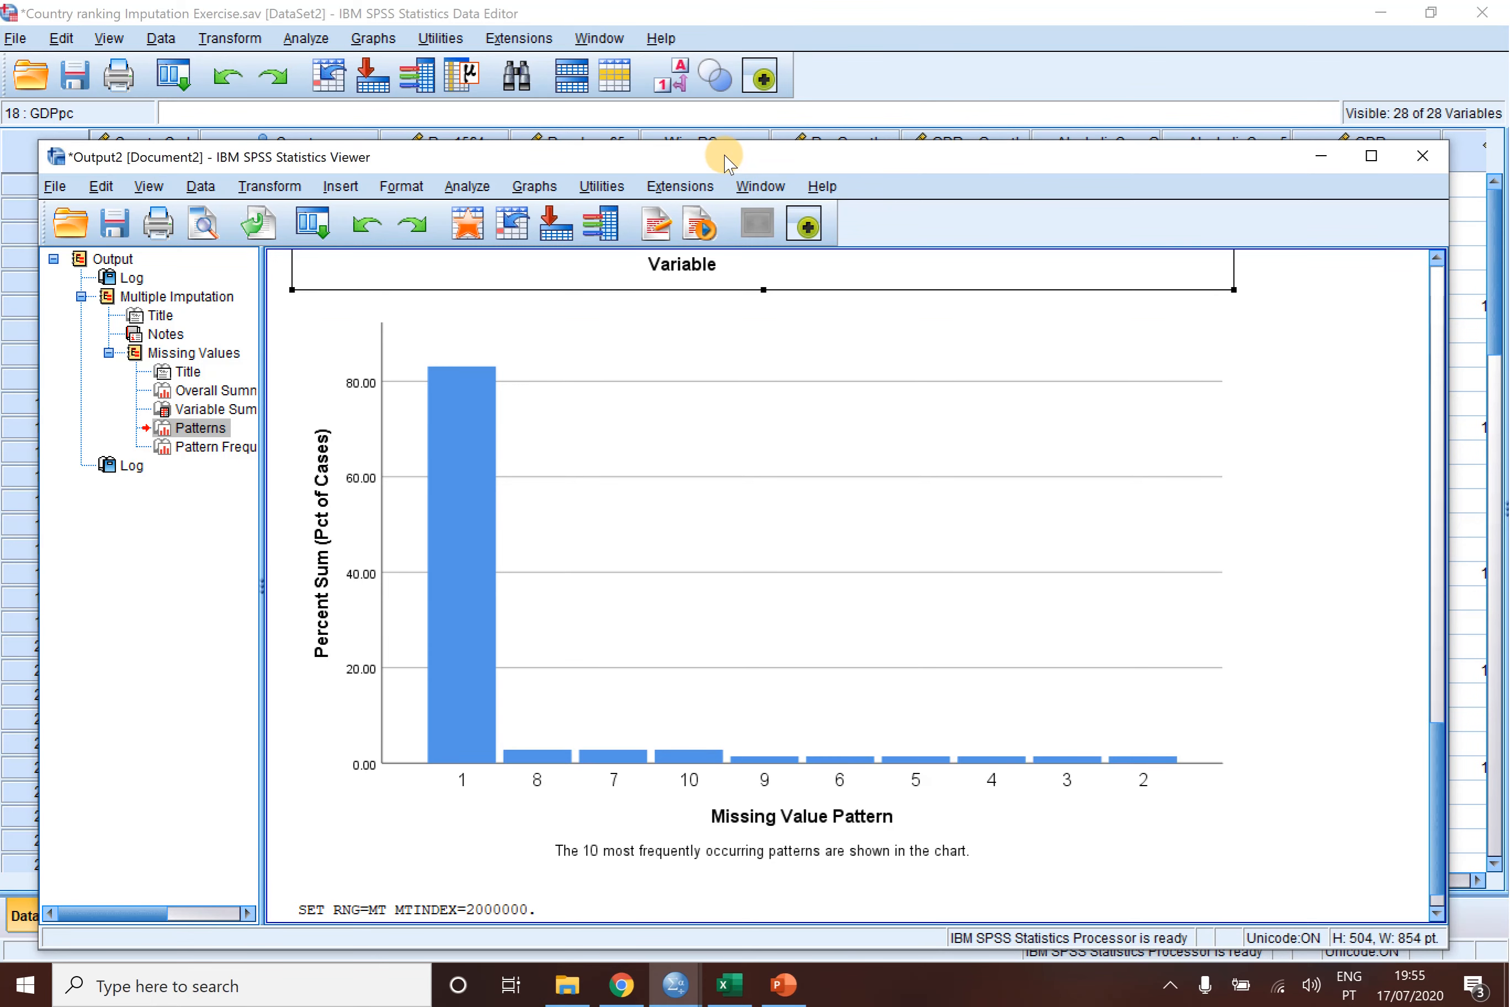
- Move the output viewer window slightly up, review the logged syntax and missing value charts, and return to the country dataset
left_click_drag(726, 159, 735, 117)
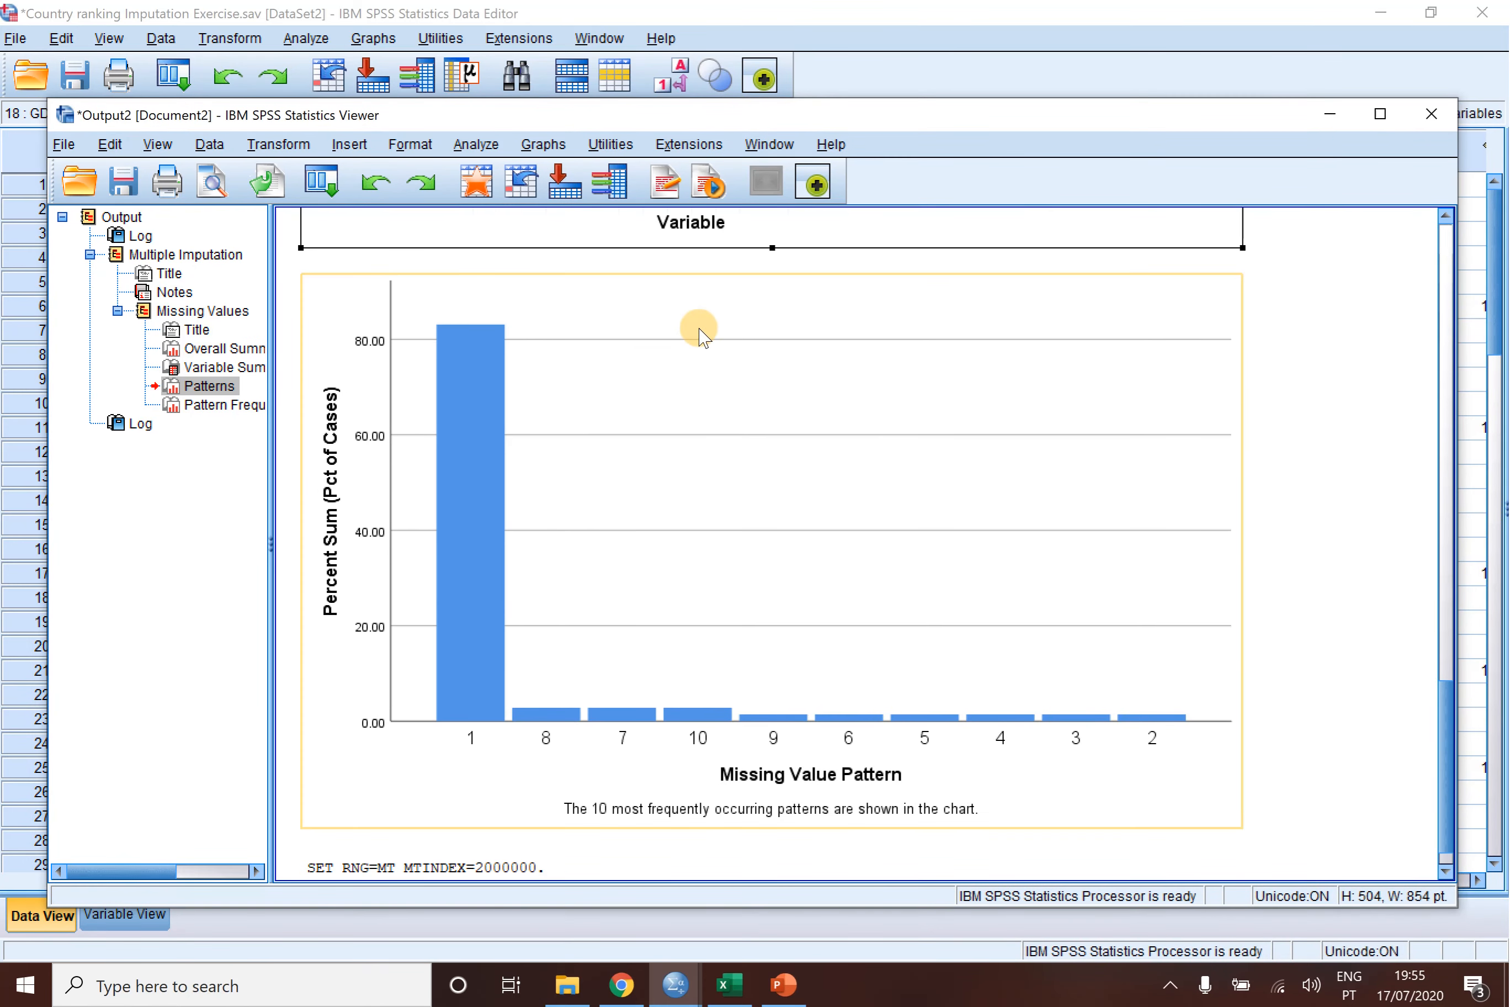
scroll(702, 337, "up", 5)
scroll(701, 336, "up", 20)
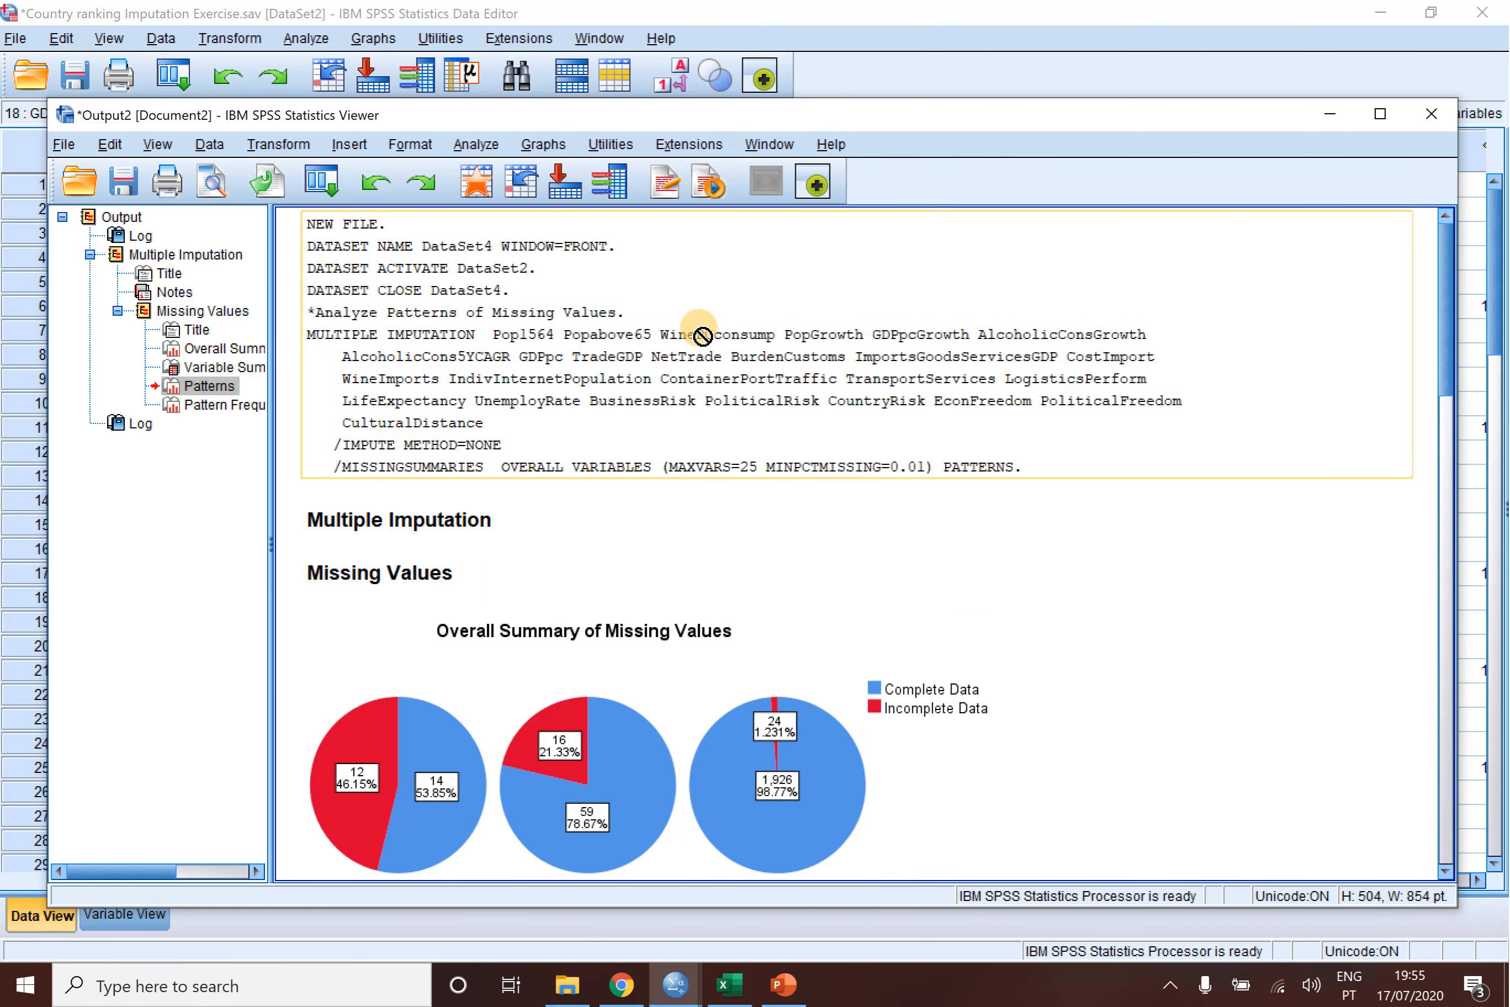
scroll(701, 336, "down", 20)
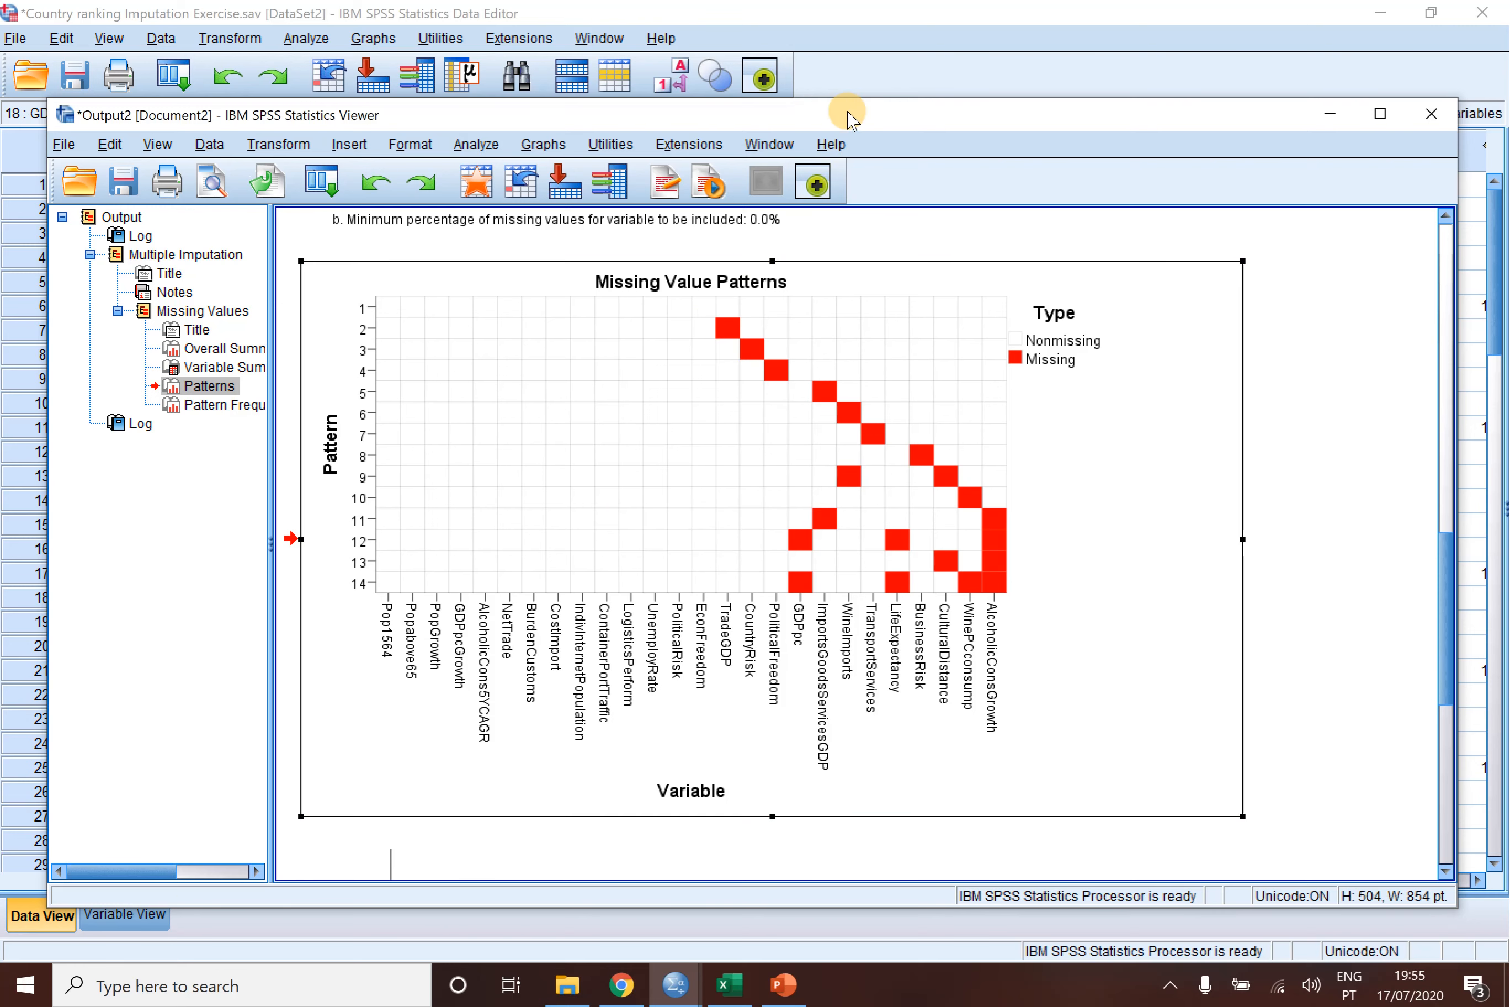
left_click(828, 27)
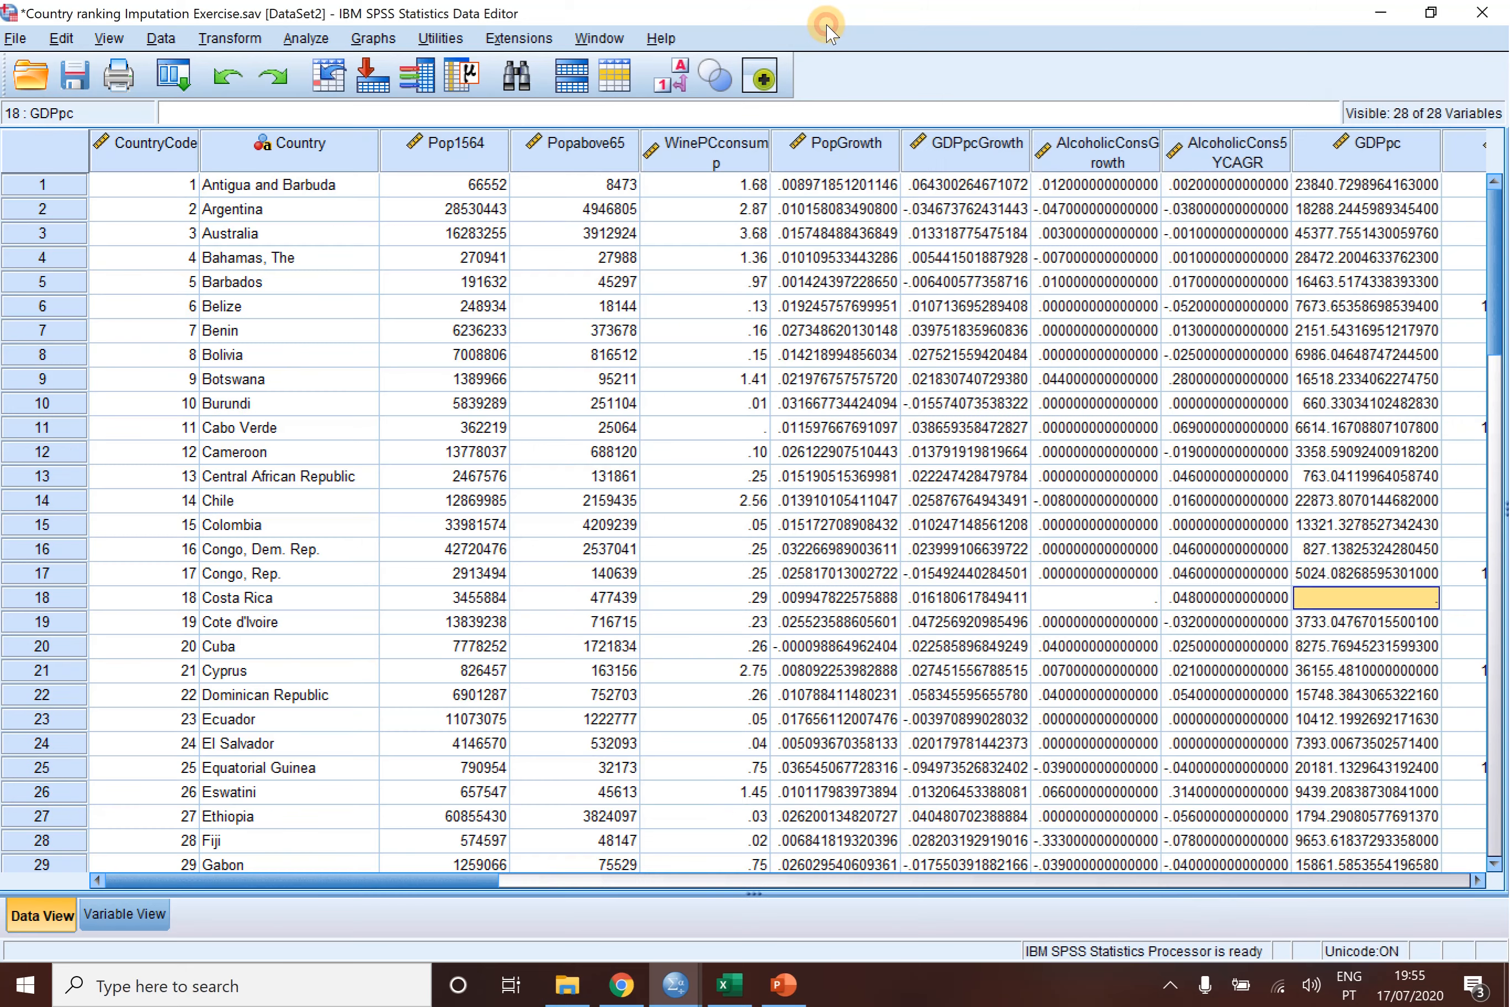
- Start Impute Missing Data Values and add all variables, from CountryCode to CulturalDistance, to the imputation model
left_click(305, 40)
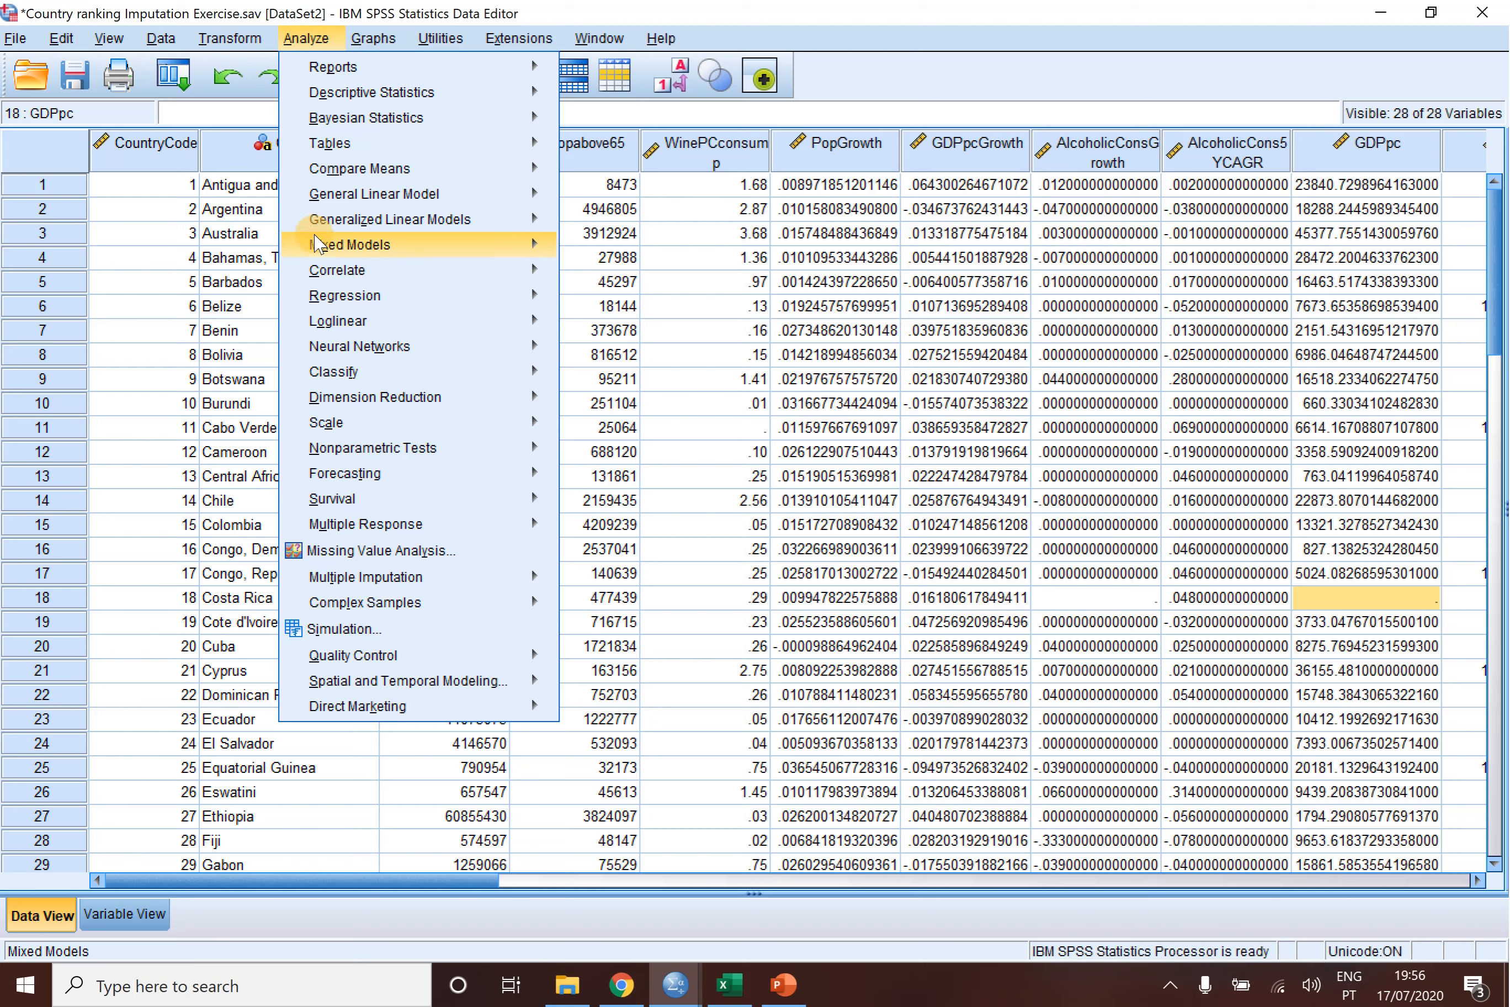
mouse_move(320, 321)
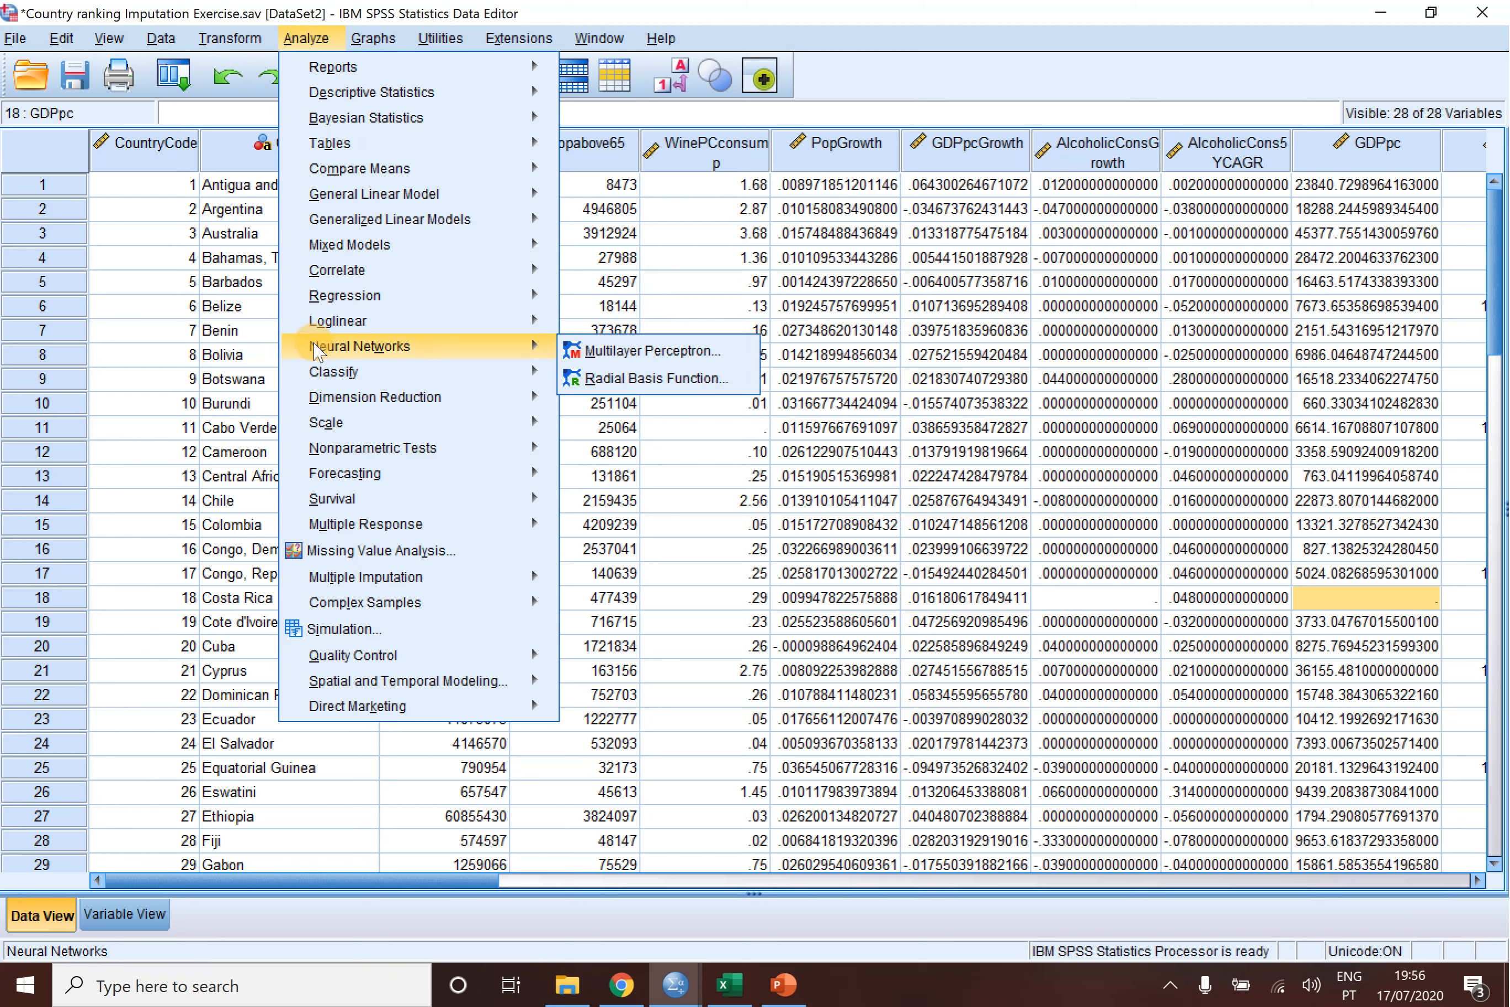
mouse_move(305, 430)
mouse_move(313, 481)
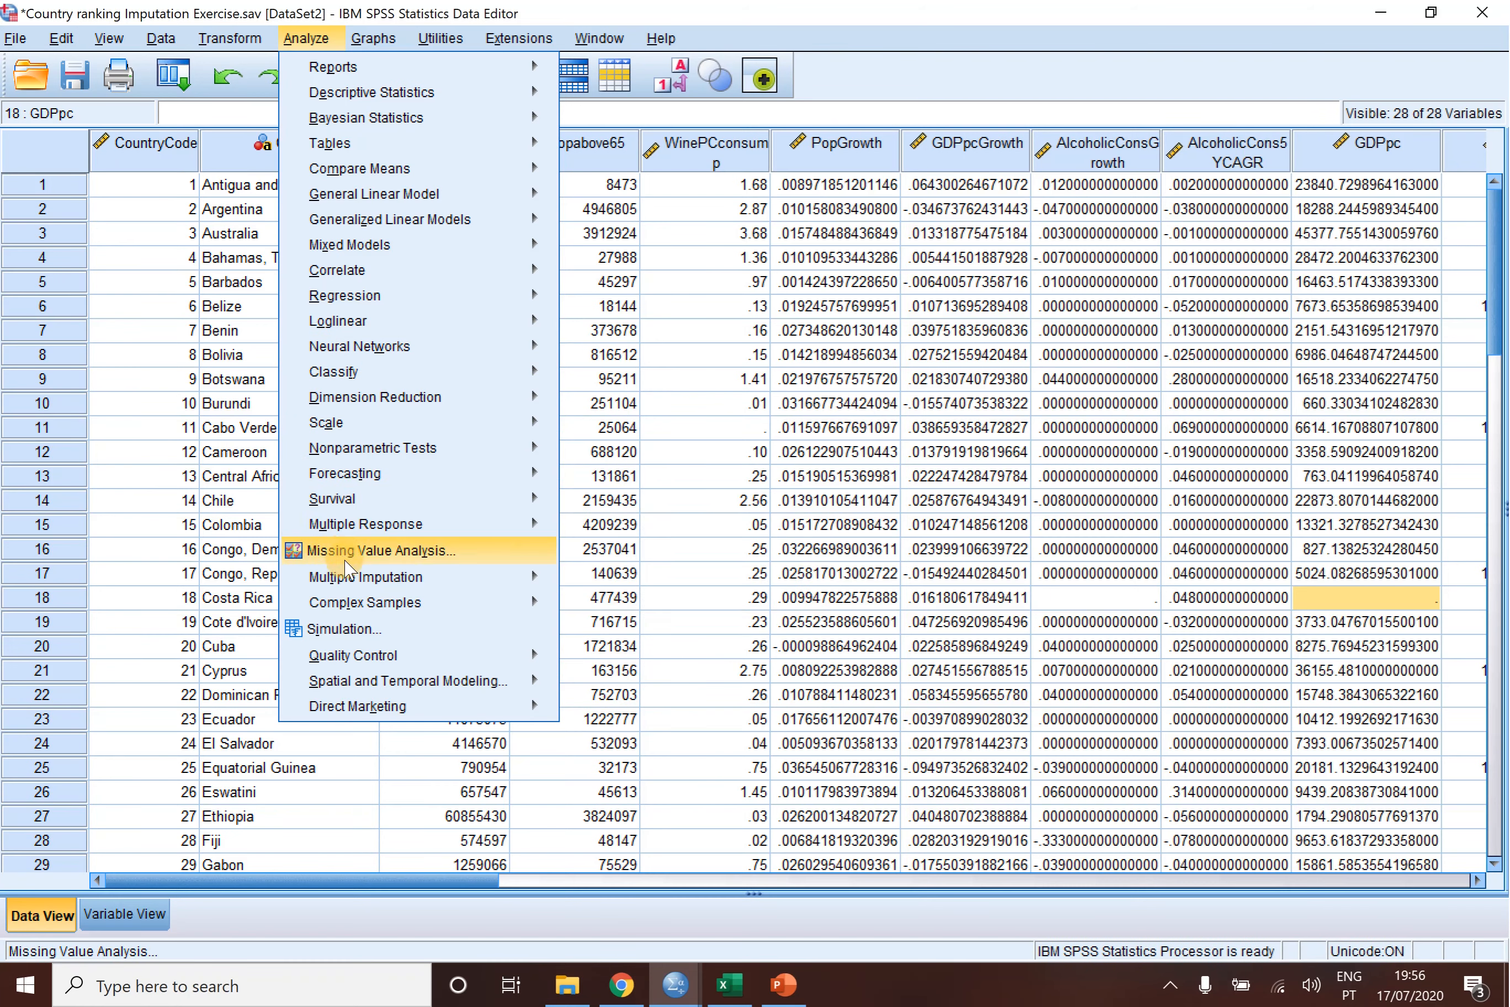
mouse_move(360, 586)
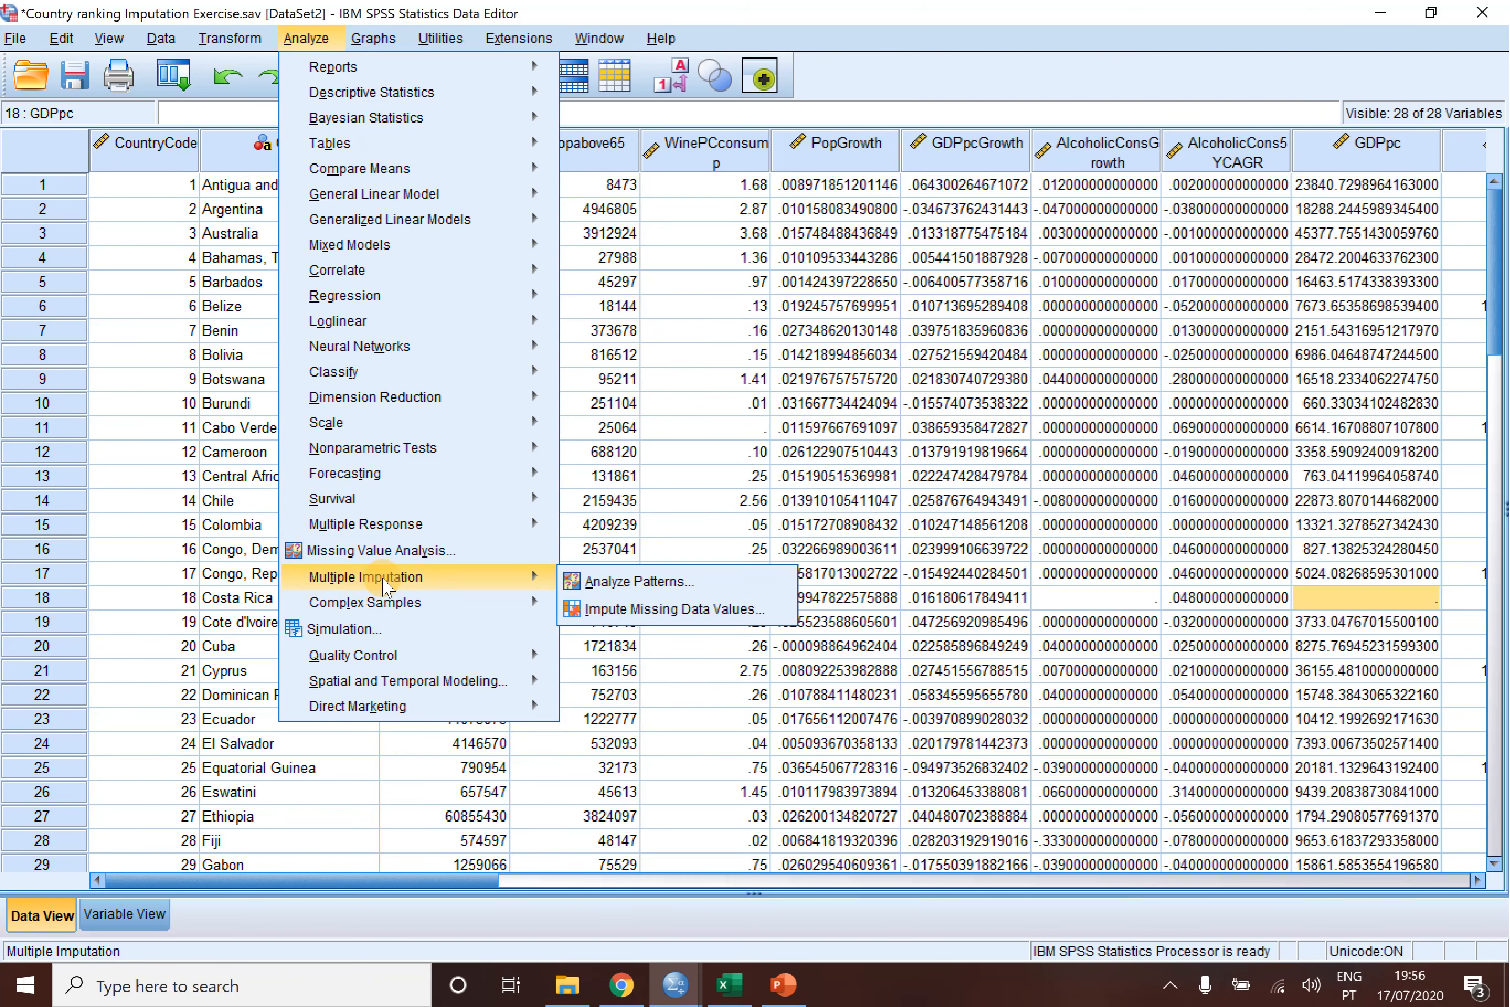
left_click(660, 618)
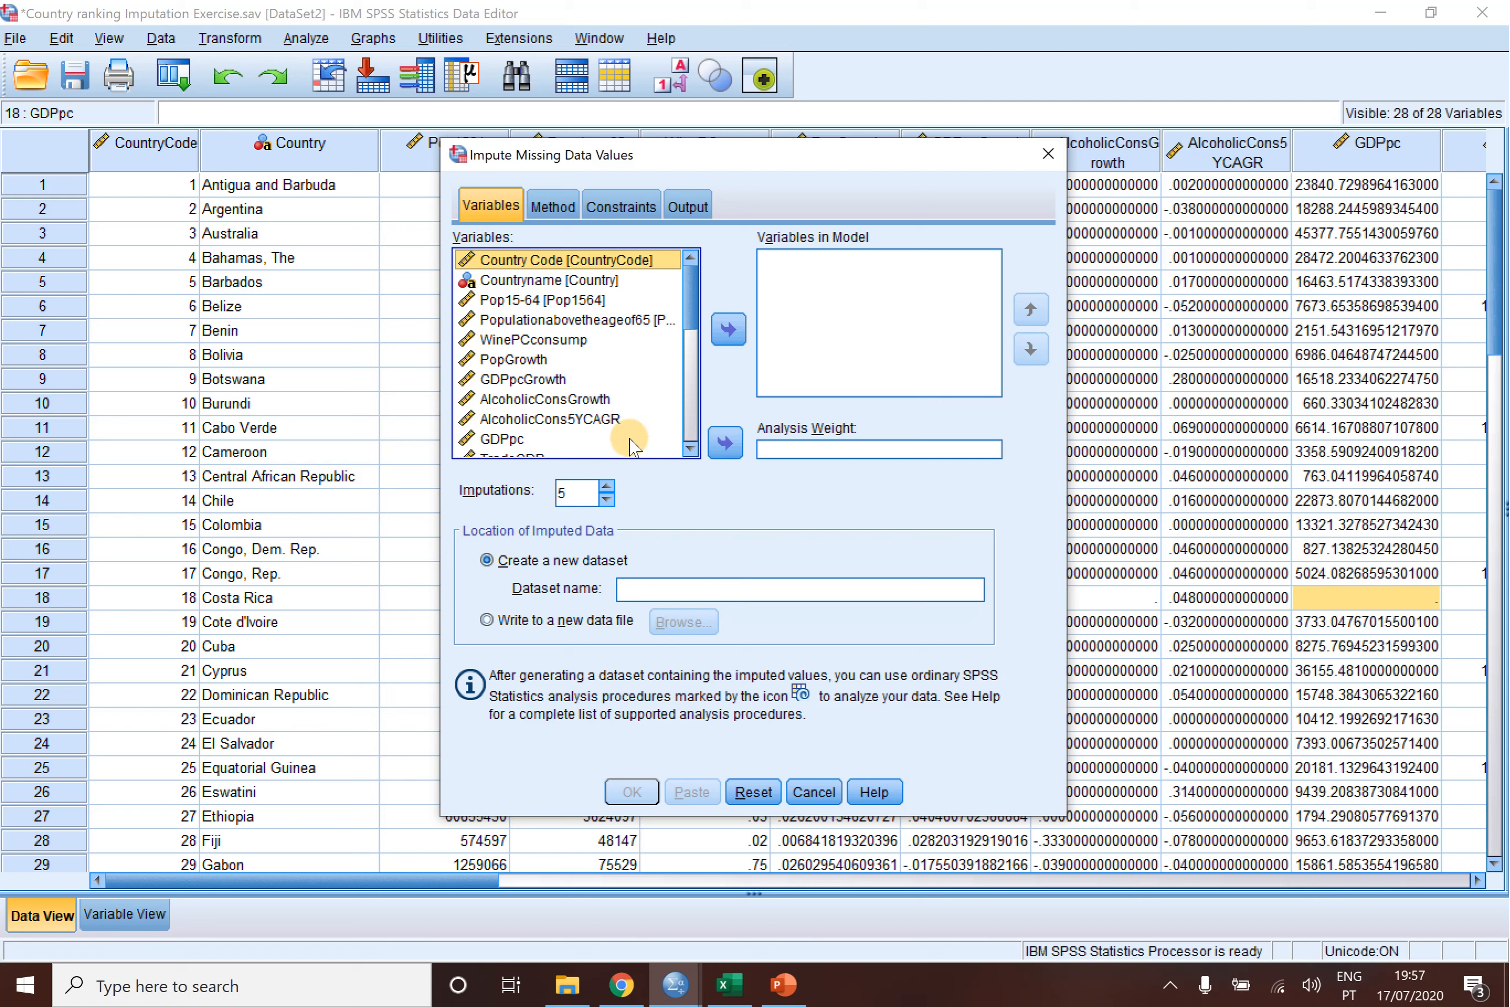
left_click(531, 260)
key("ctrl+a")
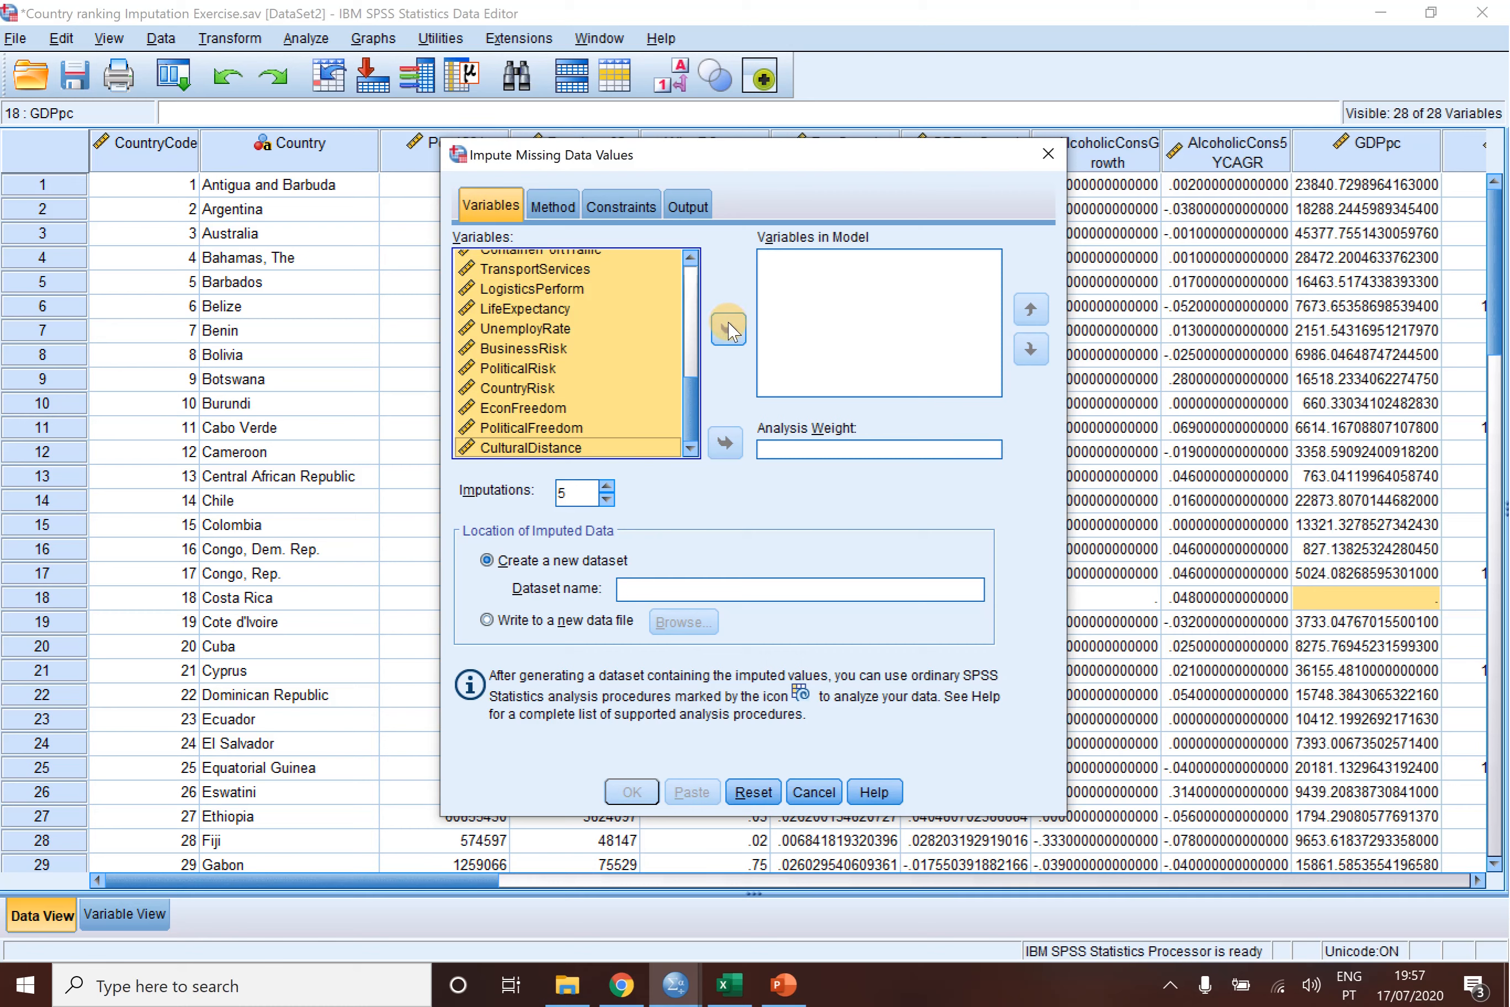
left_click(729, 328)
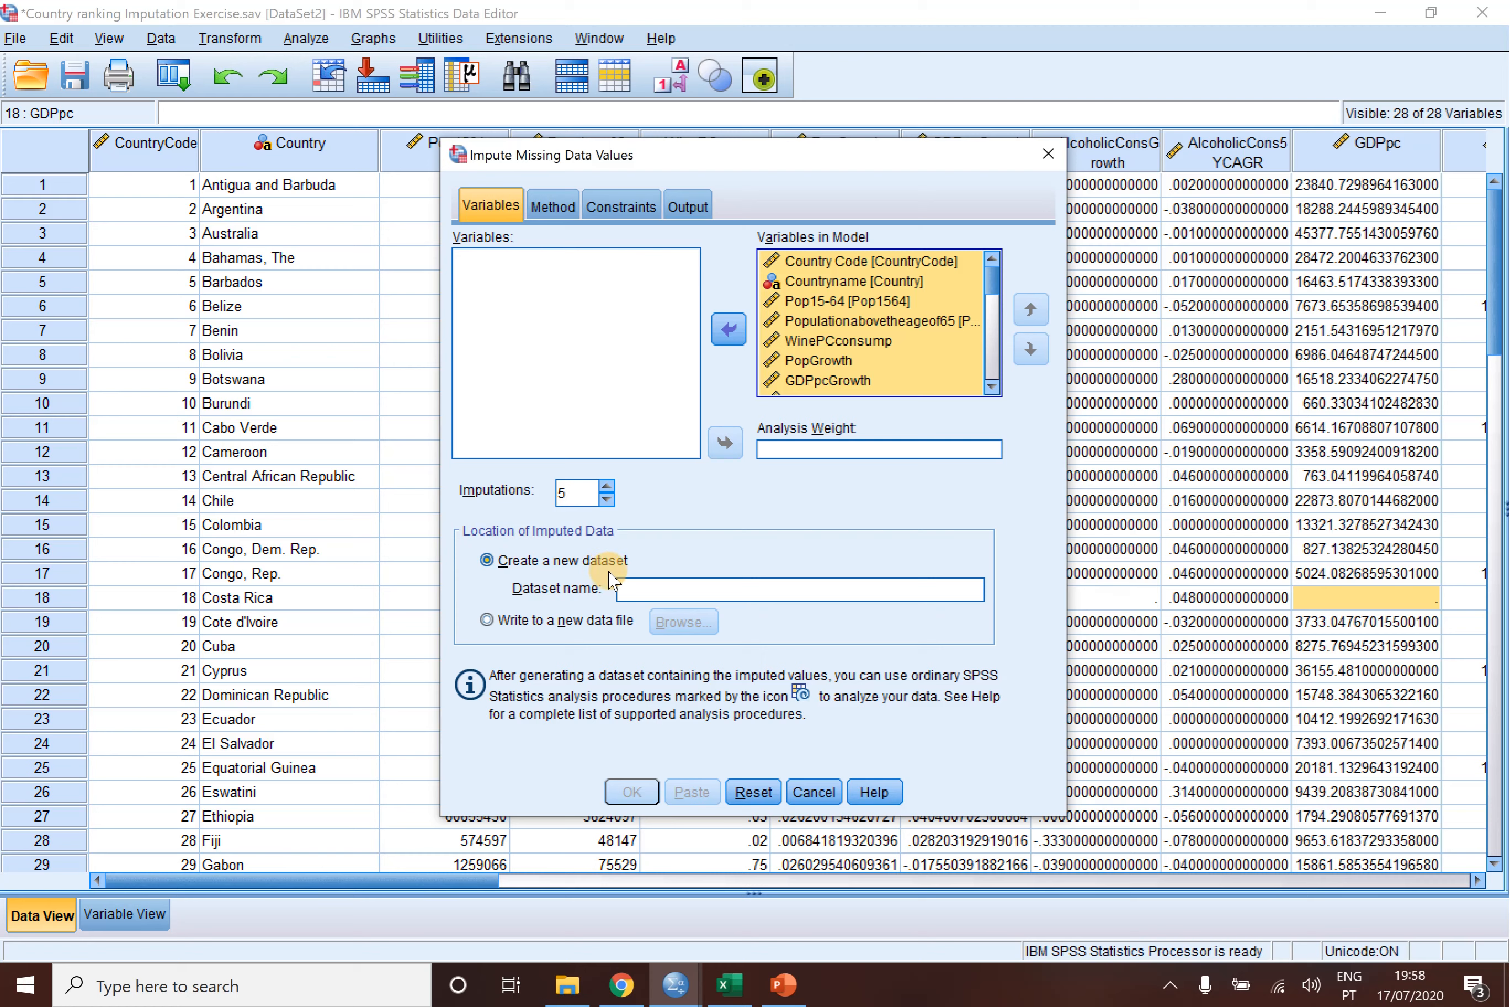
- Name the new dataset for the imputed data CountryMultiImputData
left_click(659, 591)
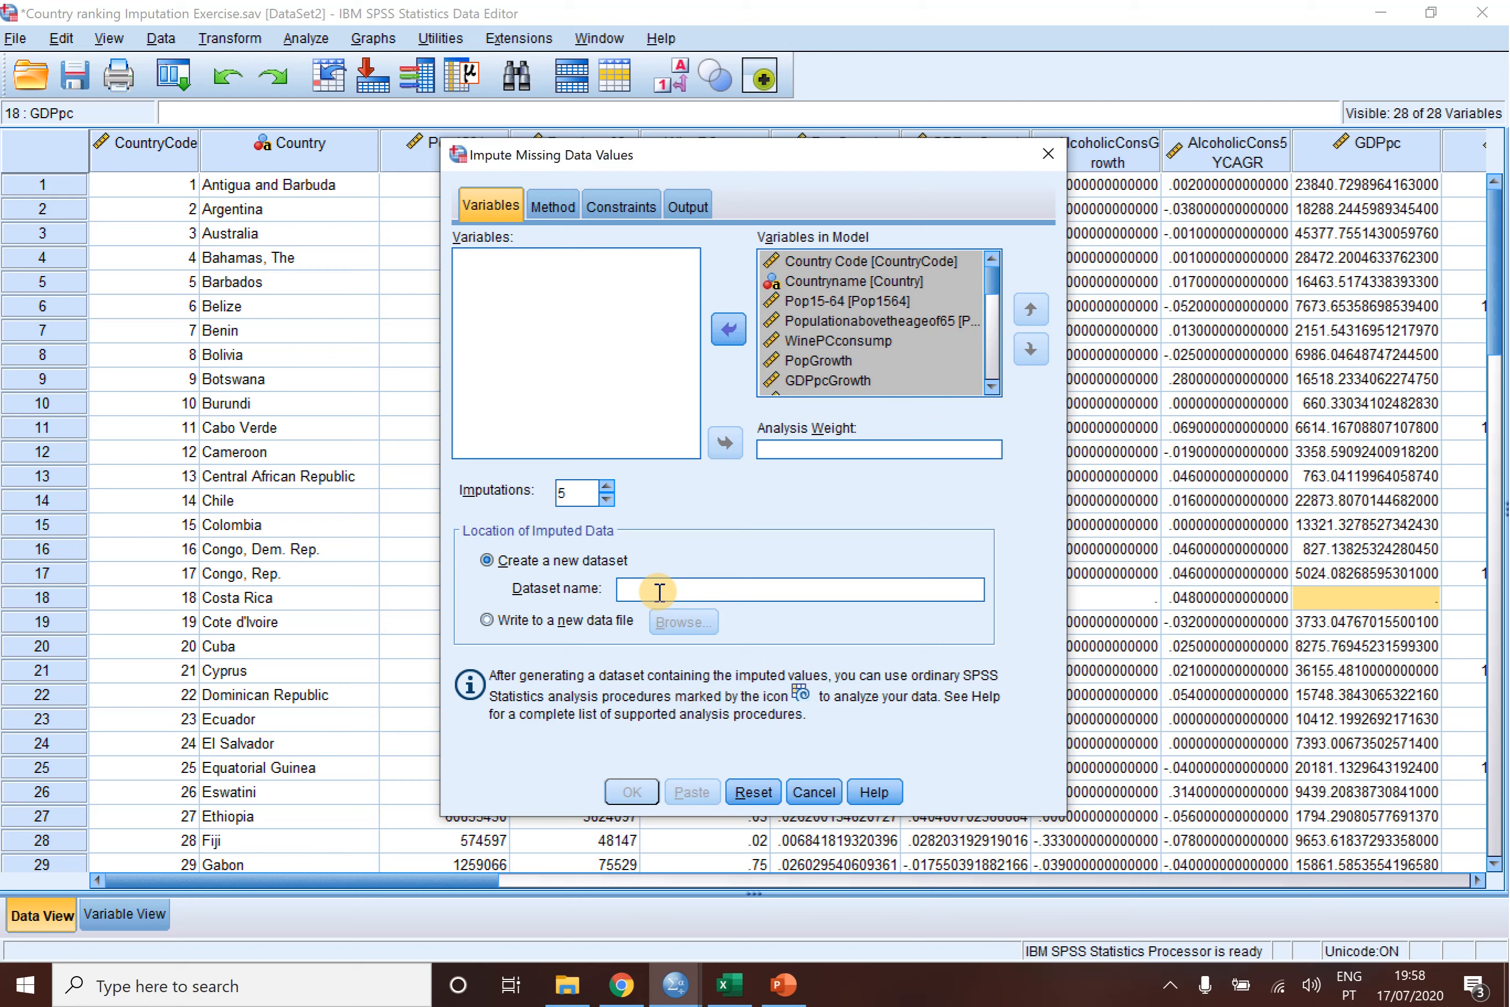
type("MultiImputData")
left_click(623, 590)
type("Country")
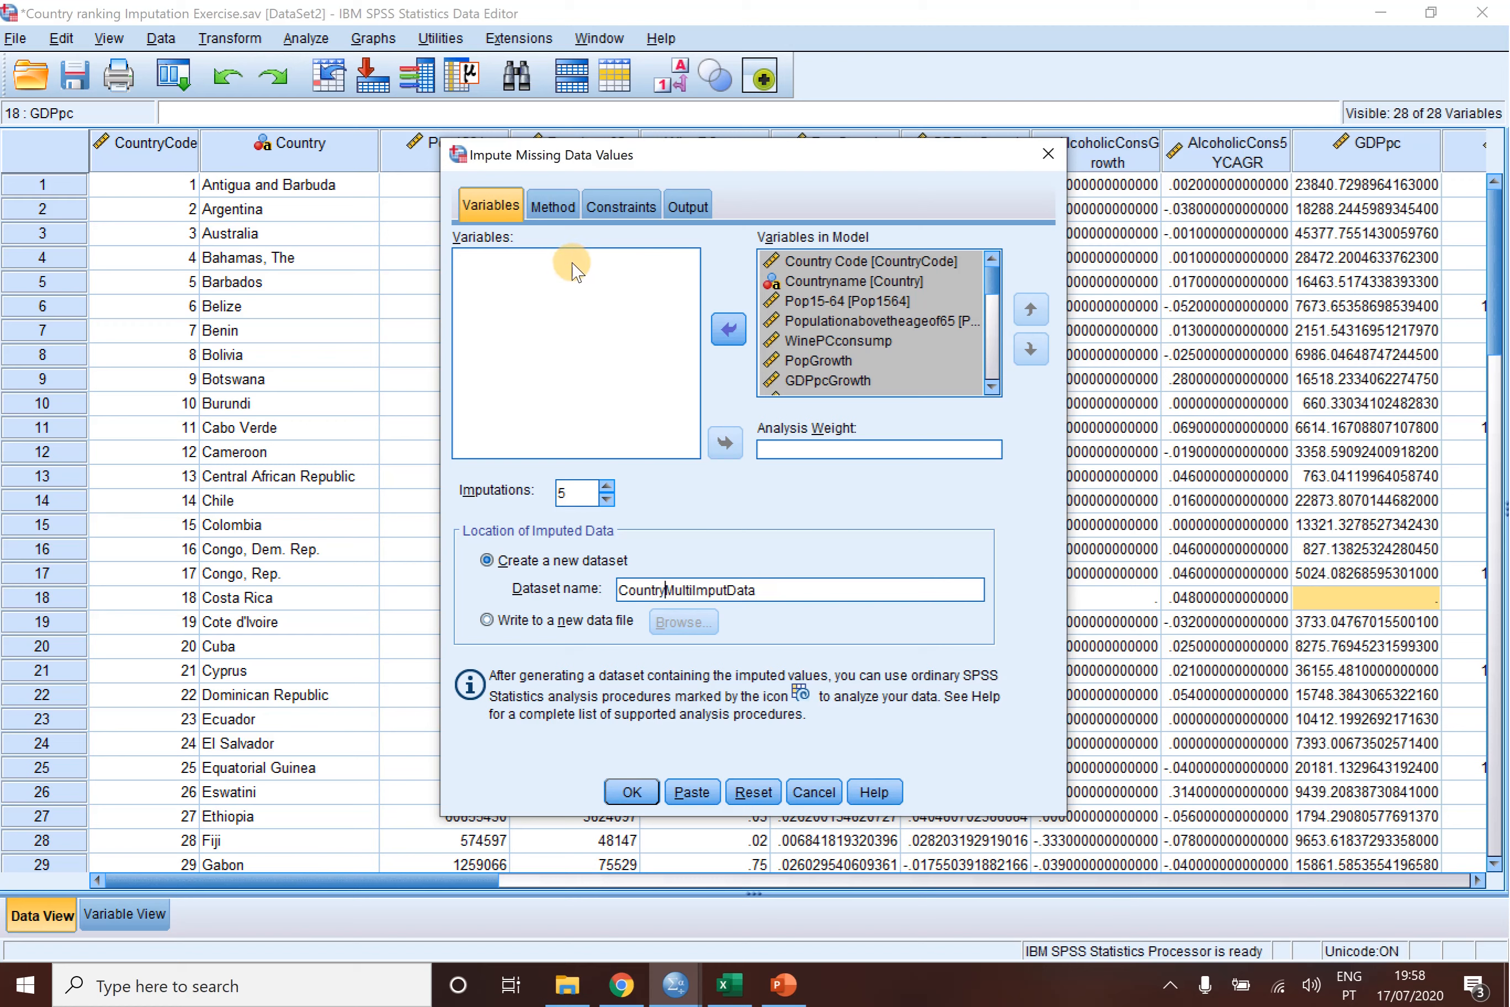
- Check the Automatic imputation method, and scan the data for the variable summary in the imputation constraints
left_click(556, 208)
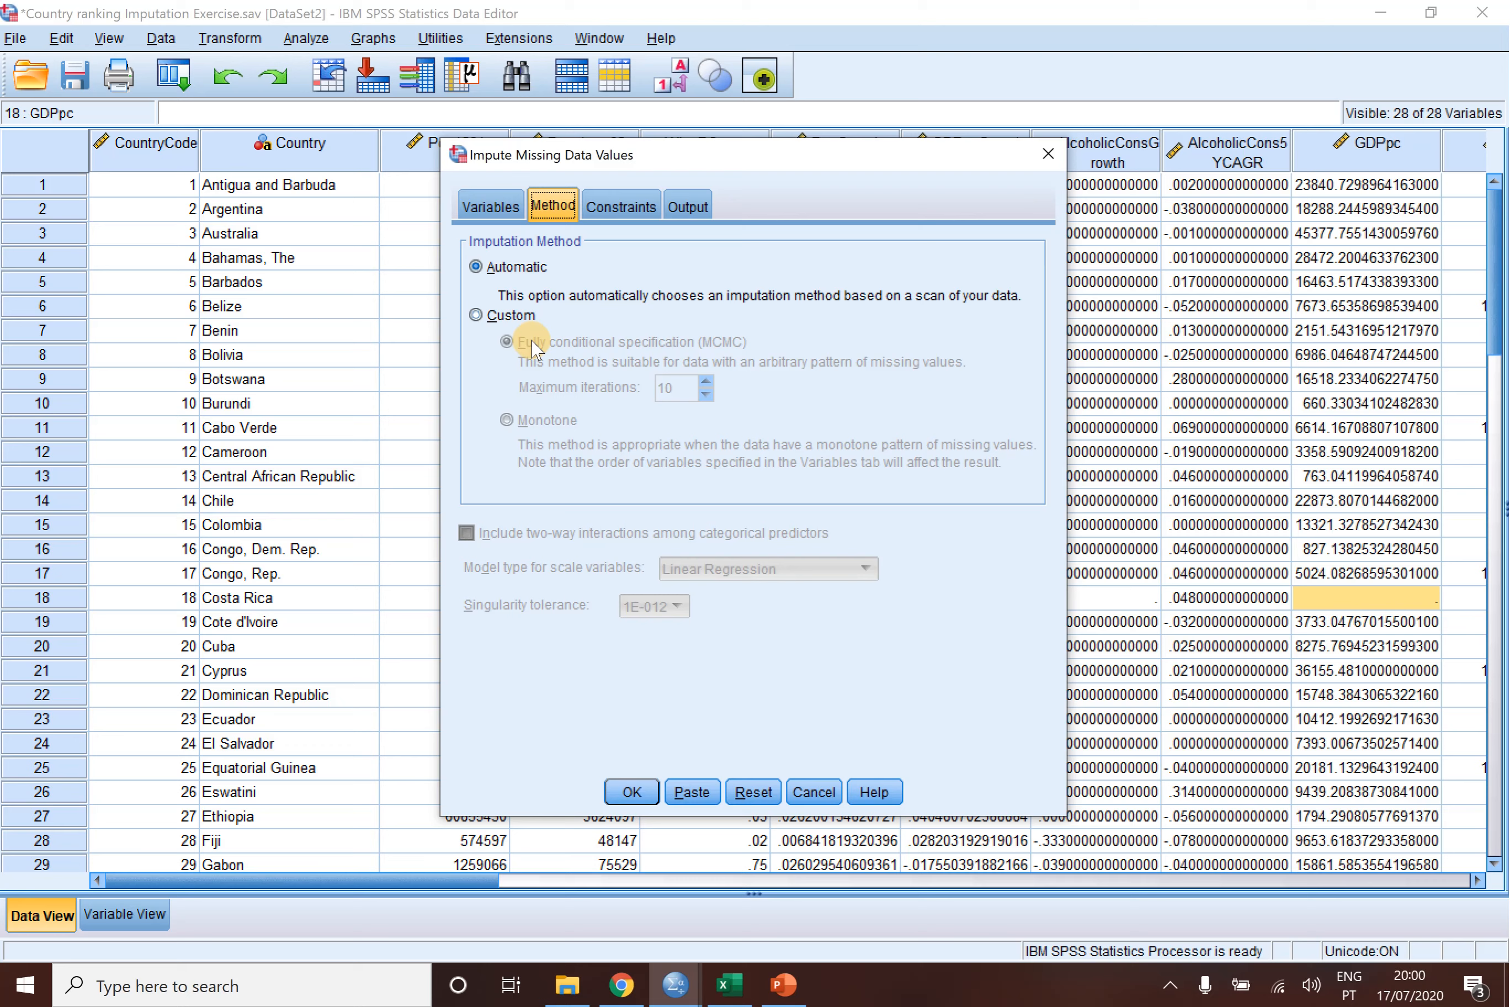
left_click(621, 206)
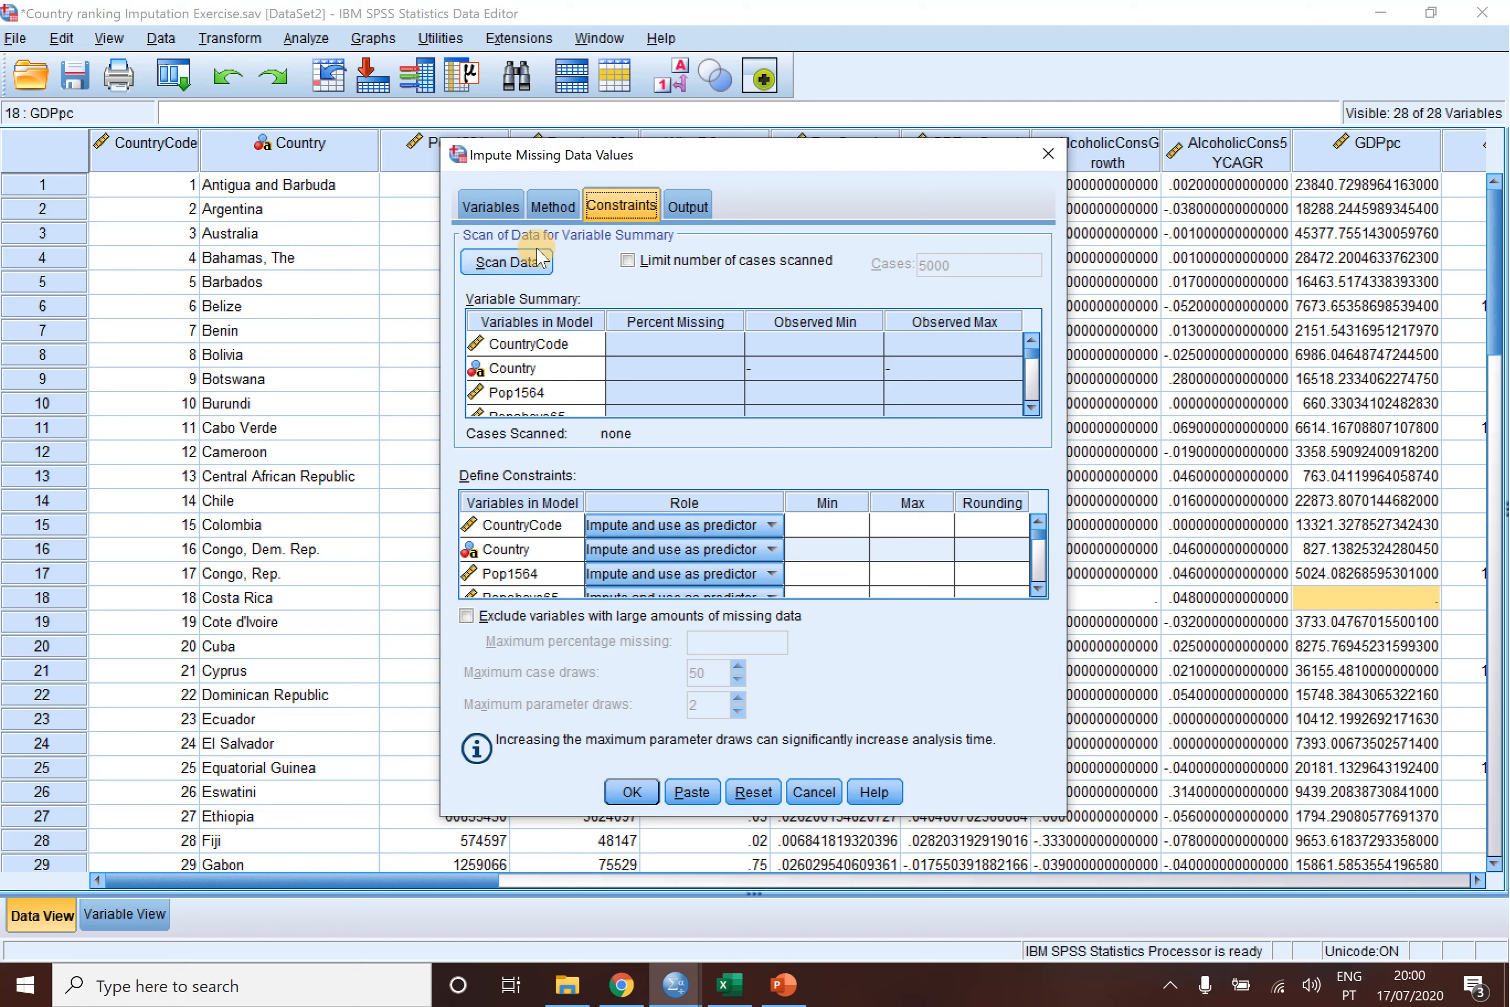
left_click(518, 263)
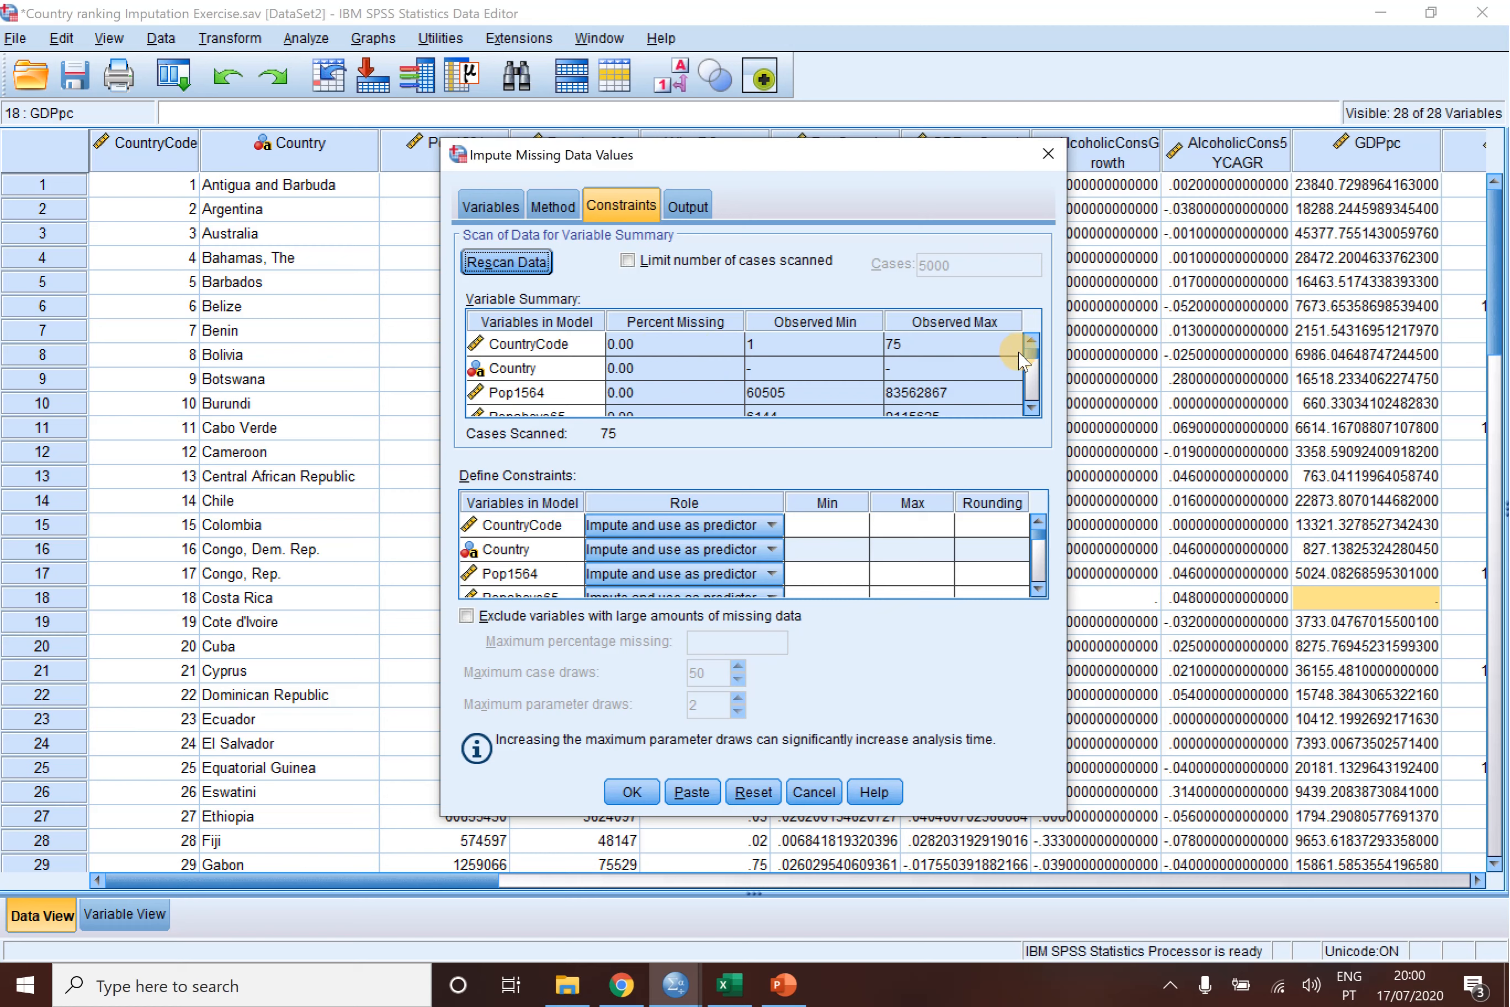
- Examine the percent missing and the observed minimum and maximum of each variable in the variable summary
scroll(1034, 377, "down", 5)
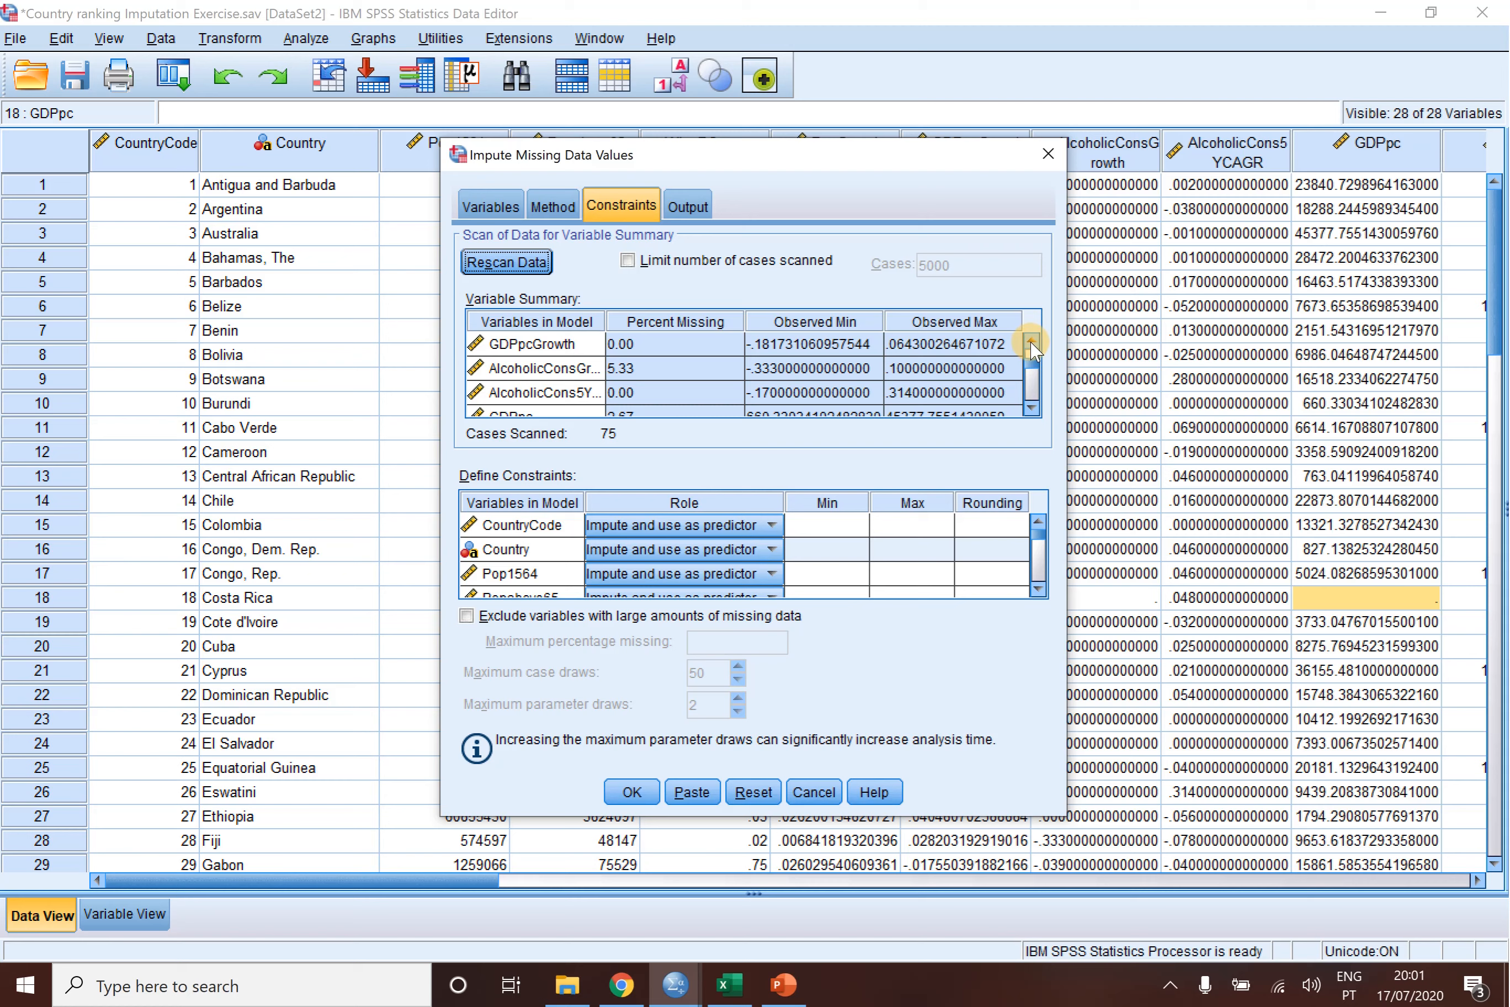
scroll(1033, 351, "up", 5)
scroll(1032, 346, "up", 1)
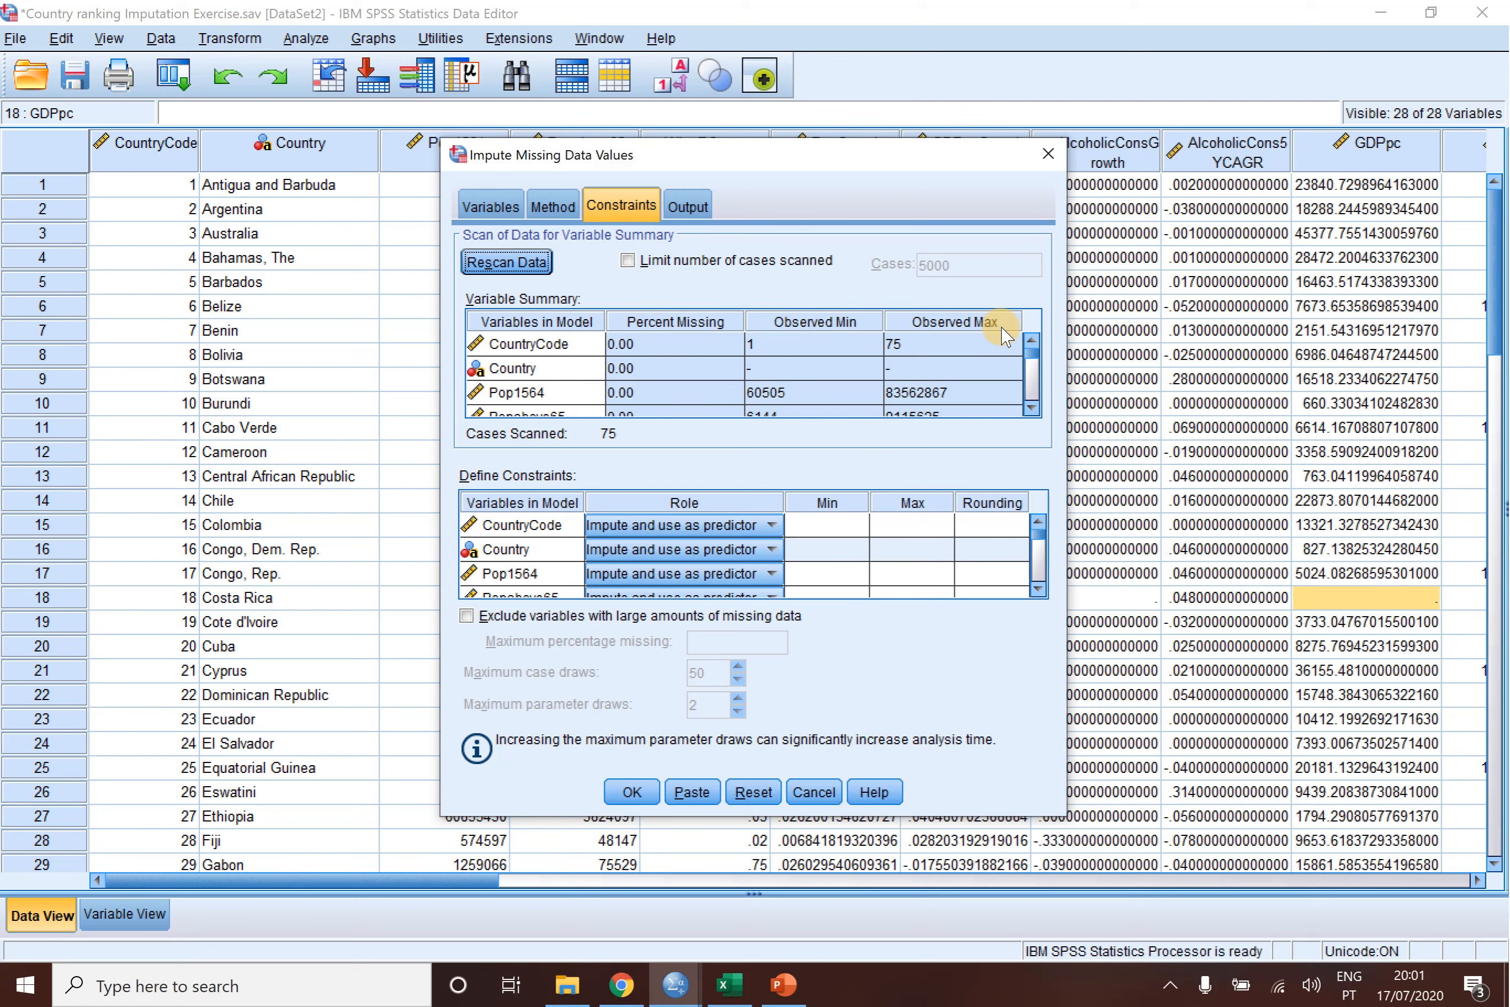
left_click(834, 534)
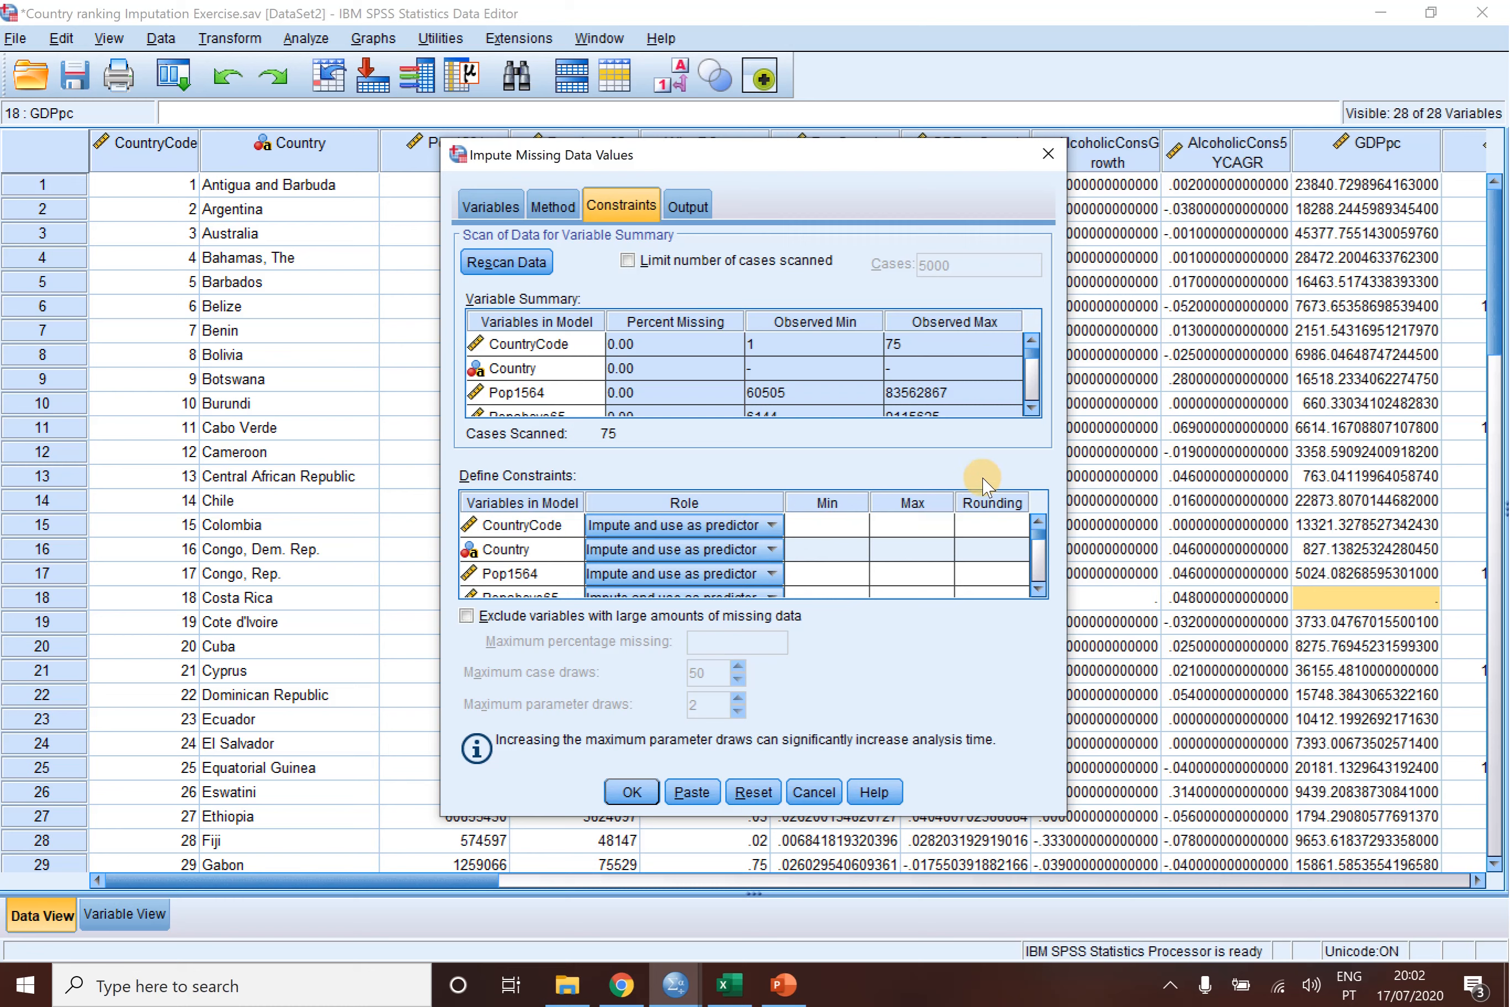
left_click(1031, 408)
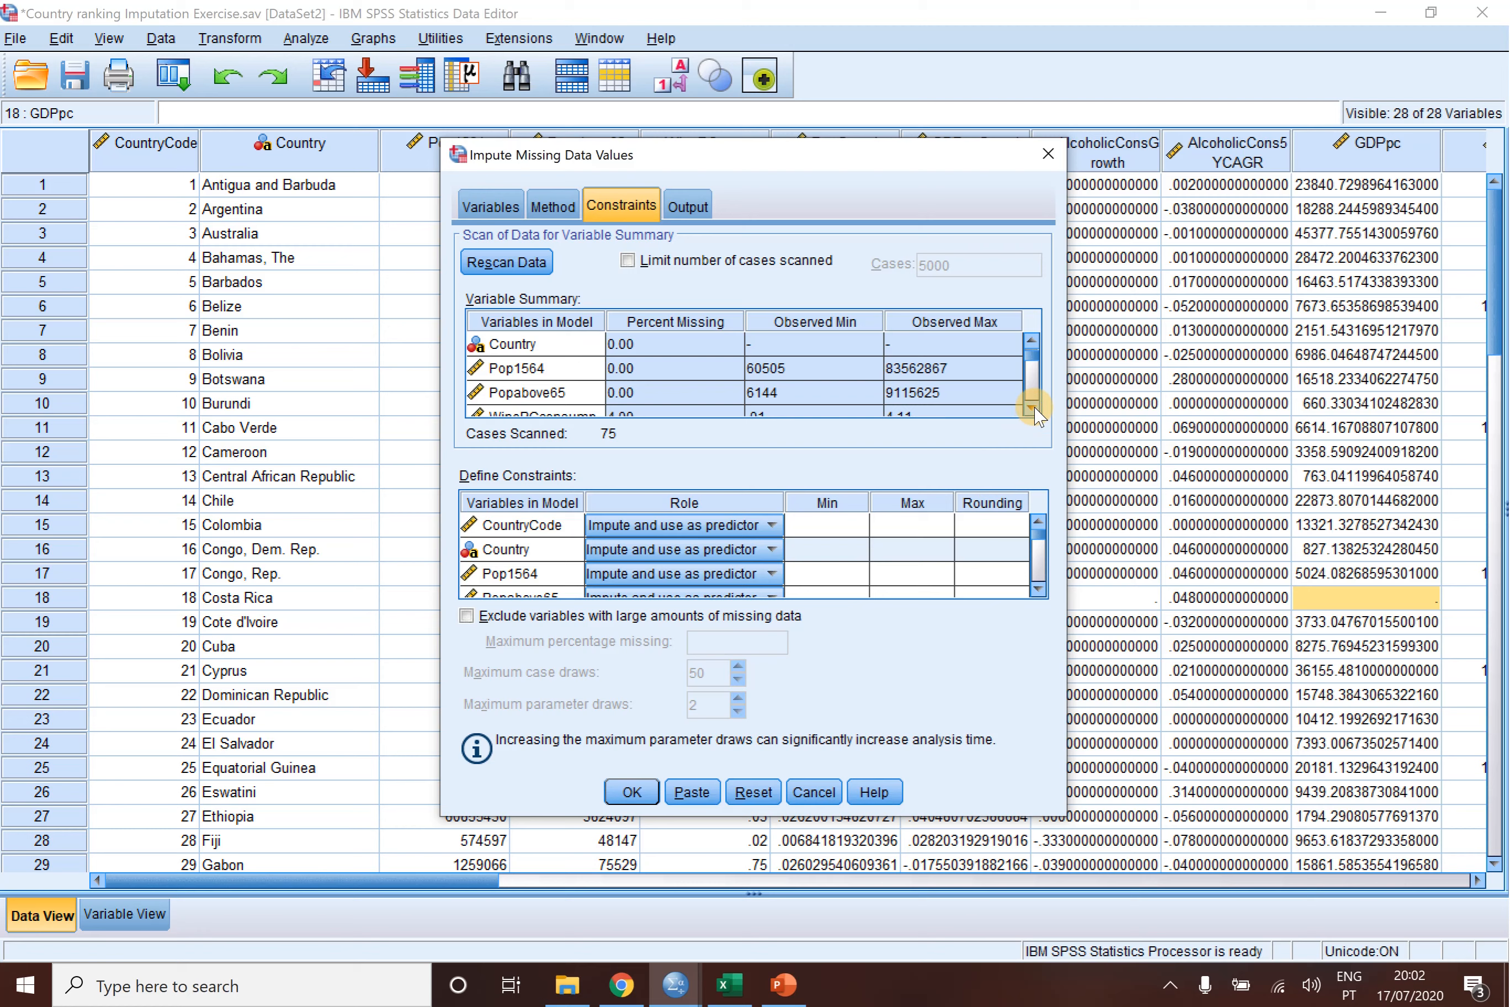
left_click(1031, 408)
left_click(1031, 408)
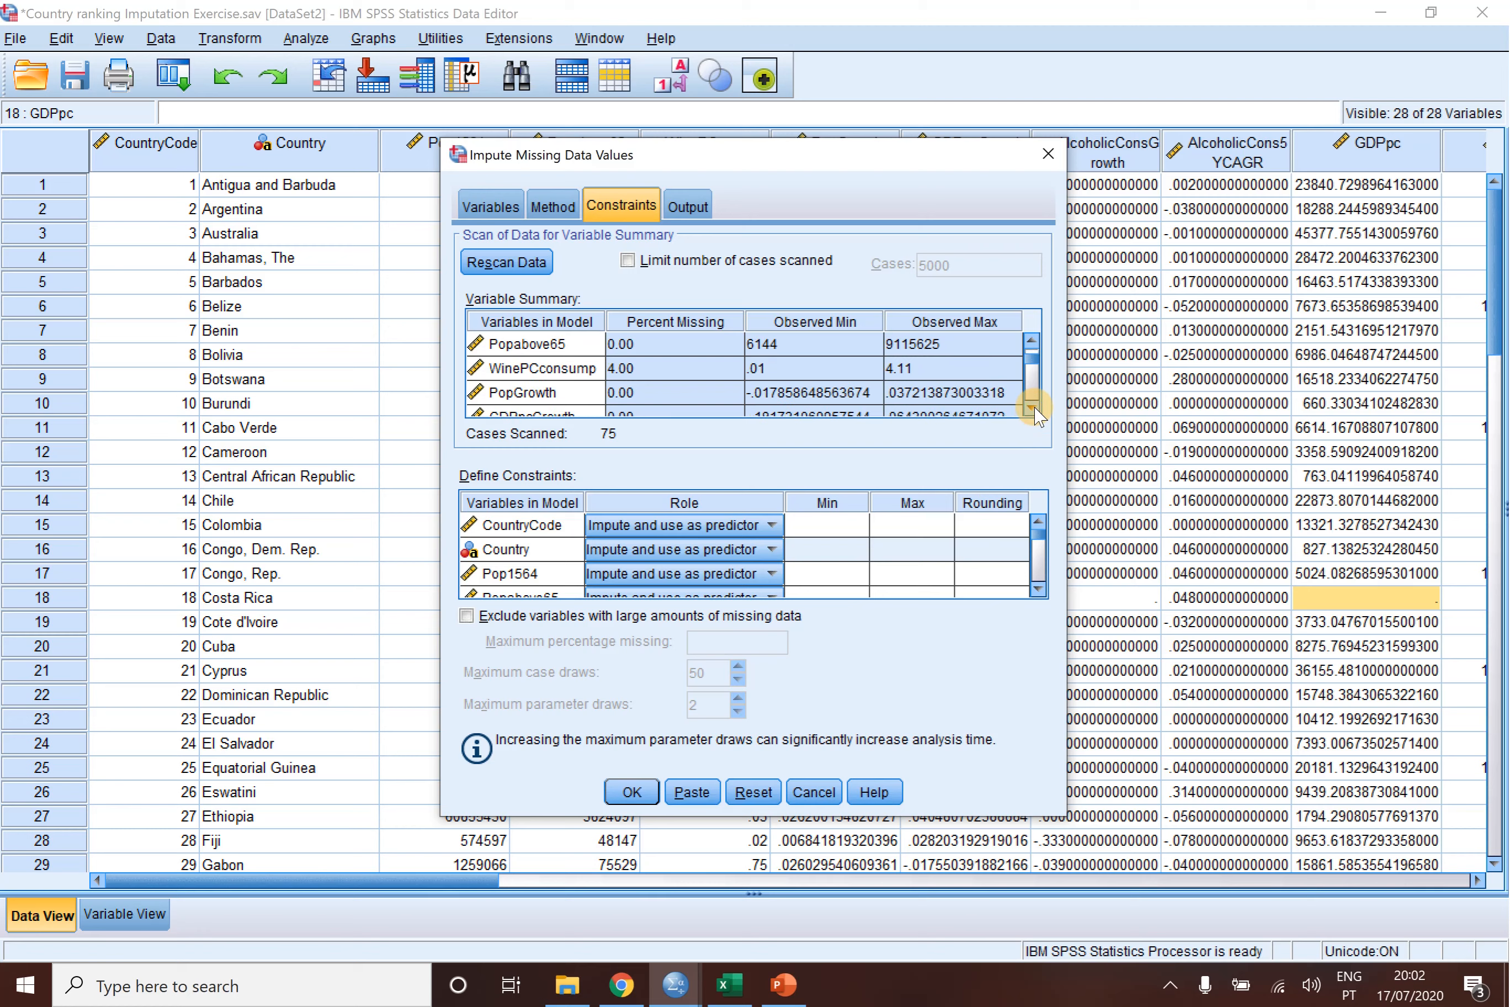
left_click(1031, 339)
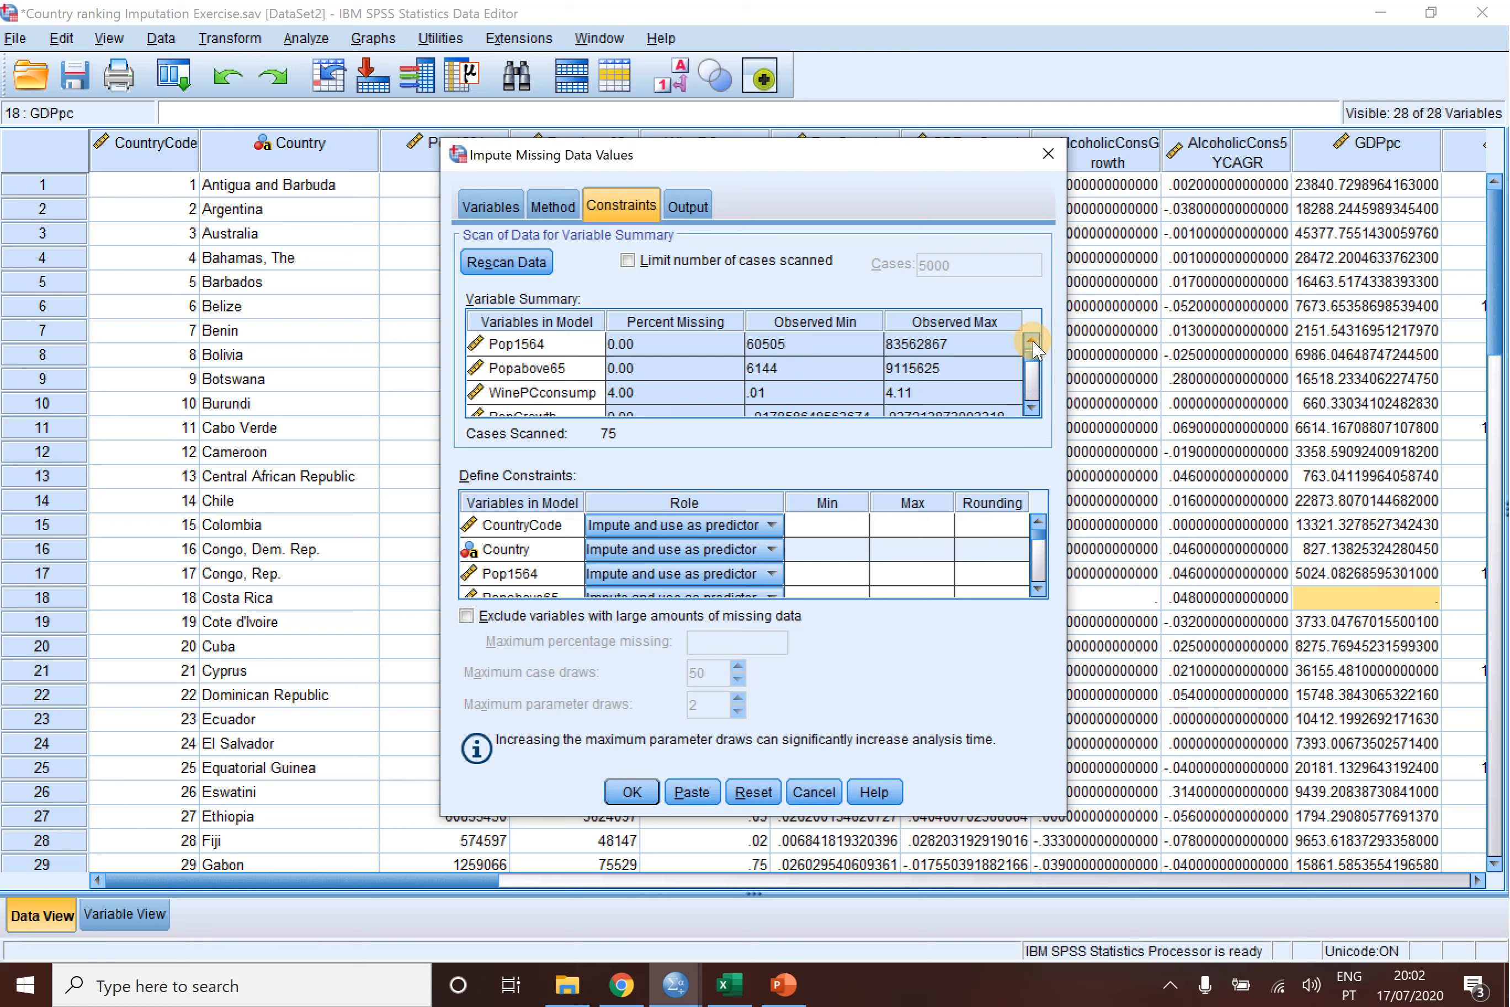
left_click(1031, 339)
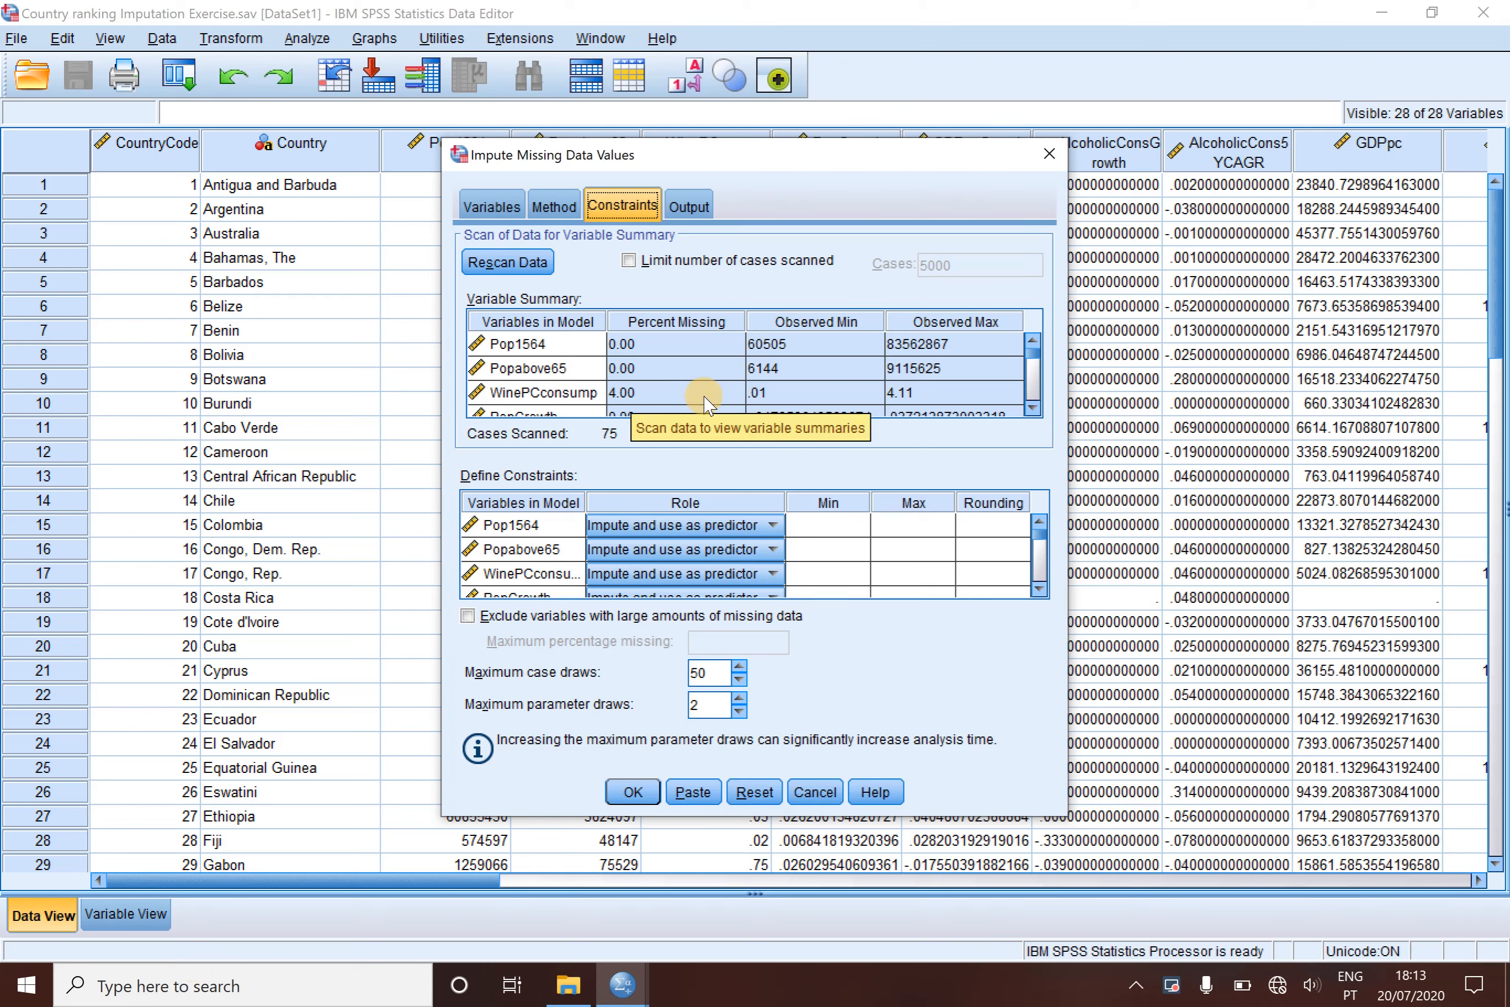
- Constrain the imputed values of WinePCconsump to its observed range, with a minimum of .01 and a maximum of 4.11
left_click(781, 392)
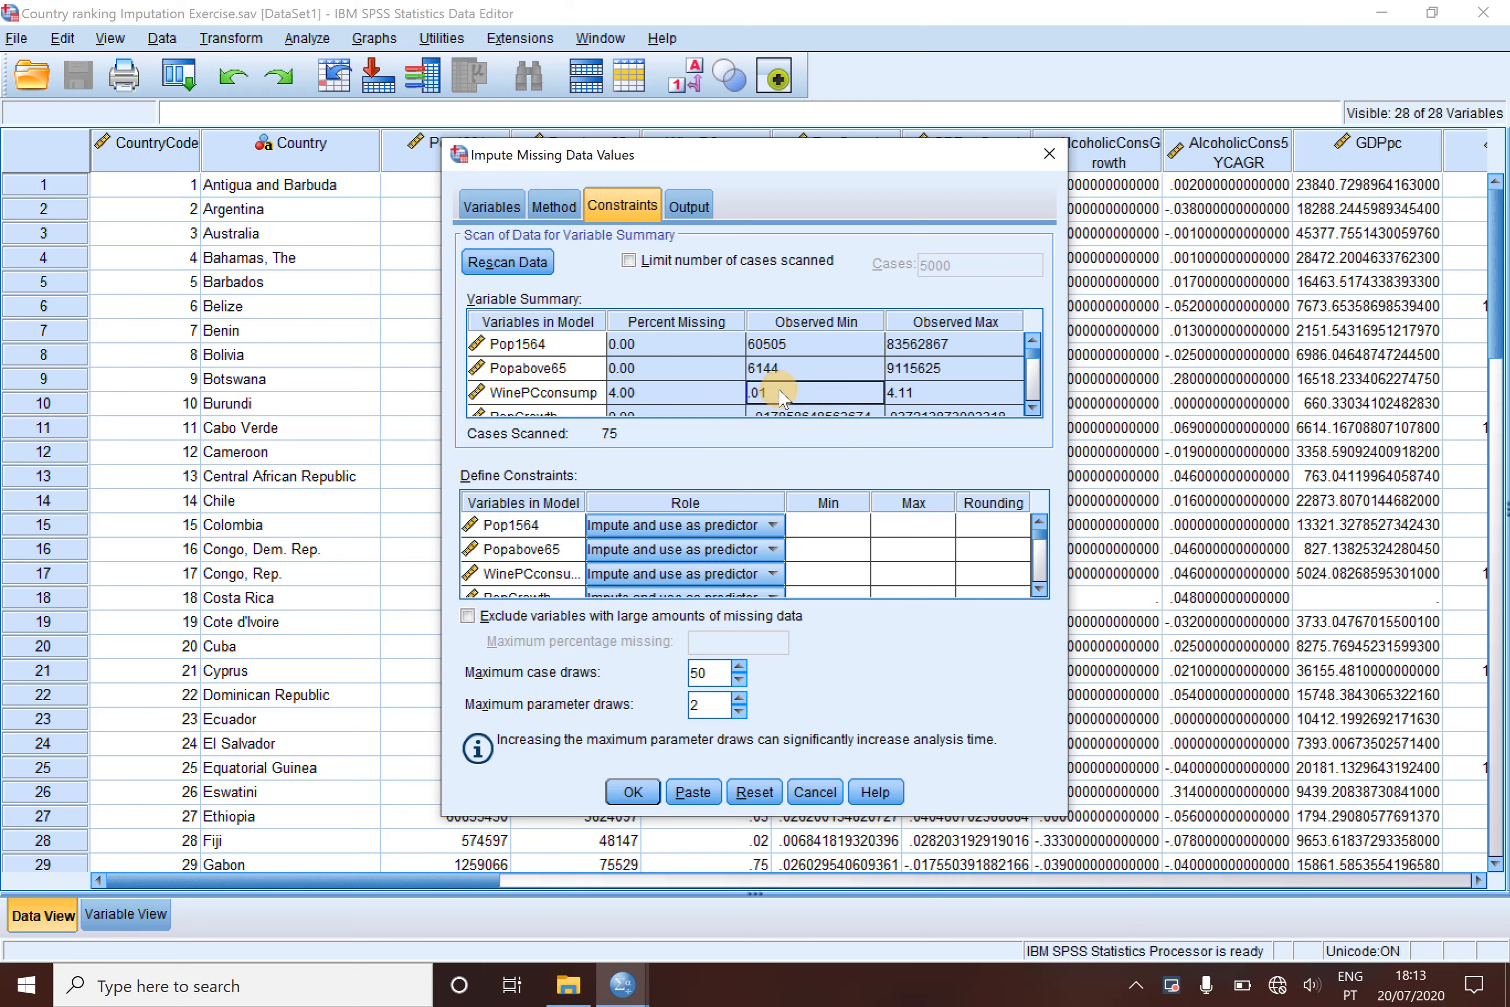
left_click(849, 568)
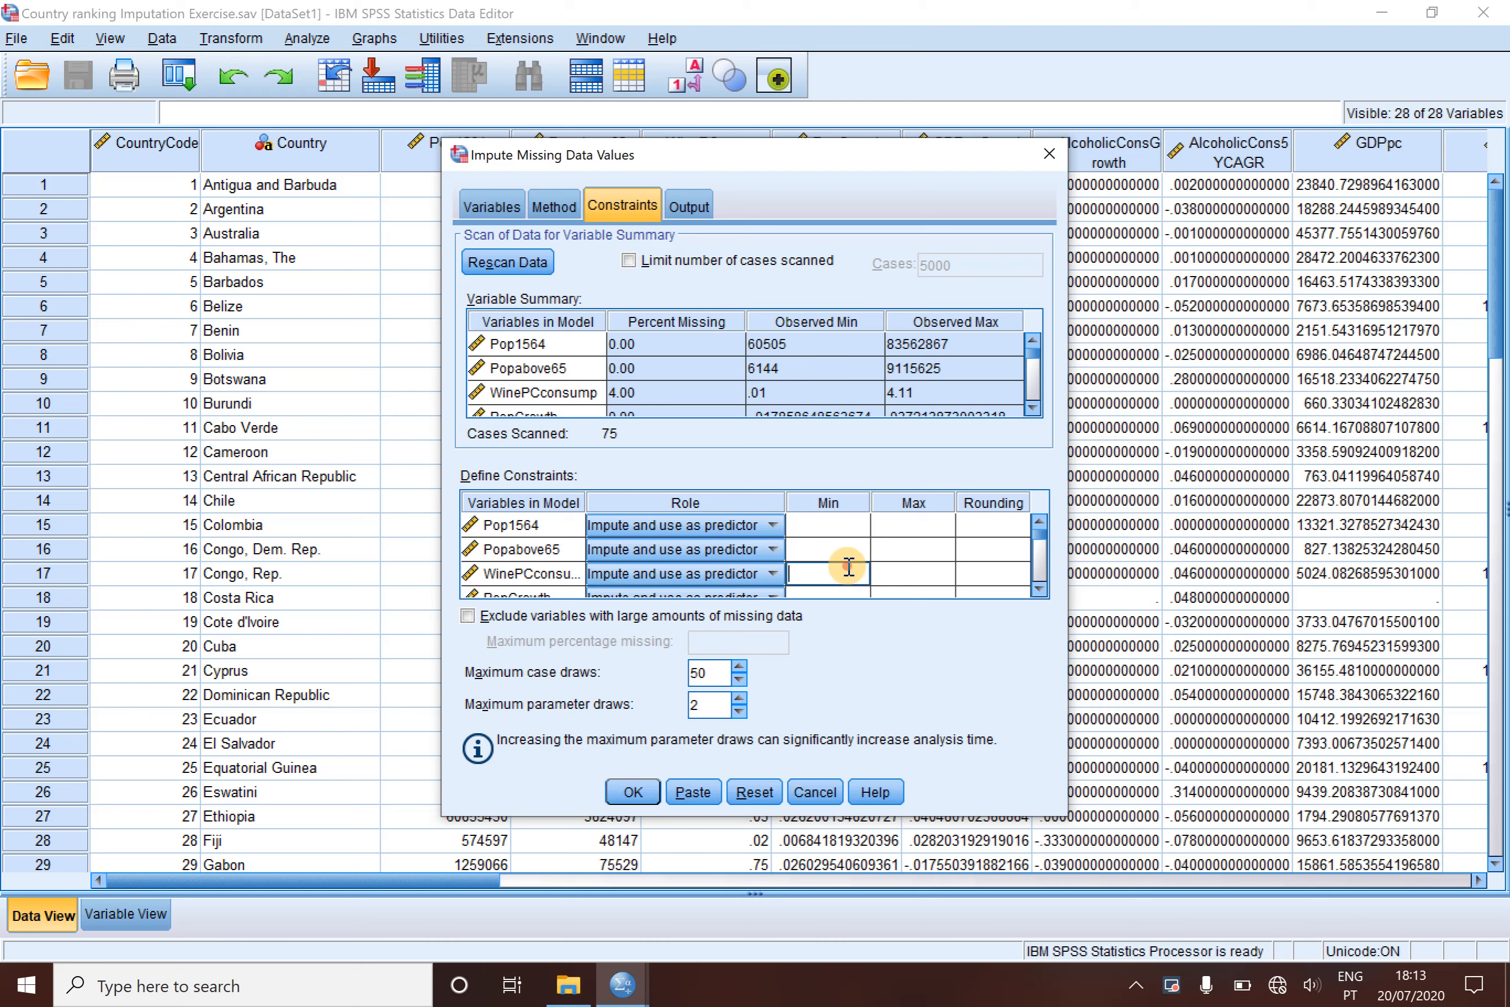
type(".01")
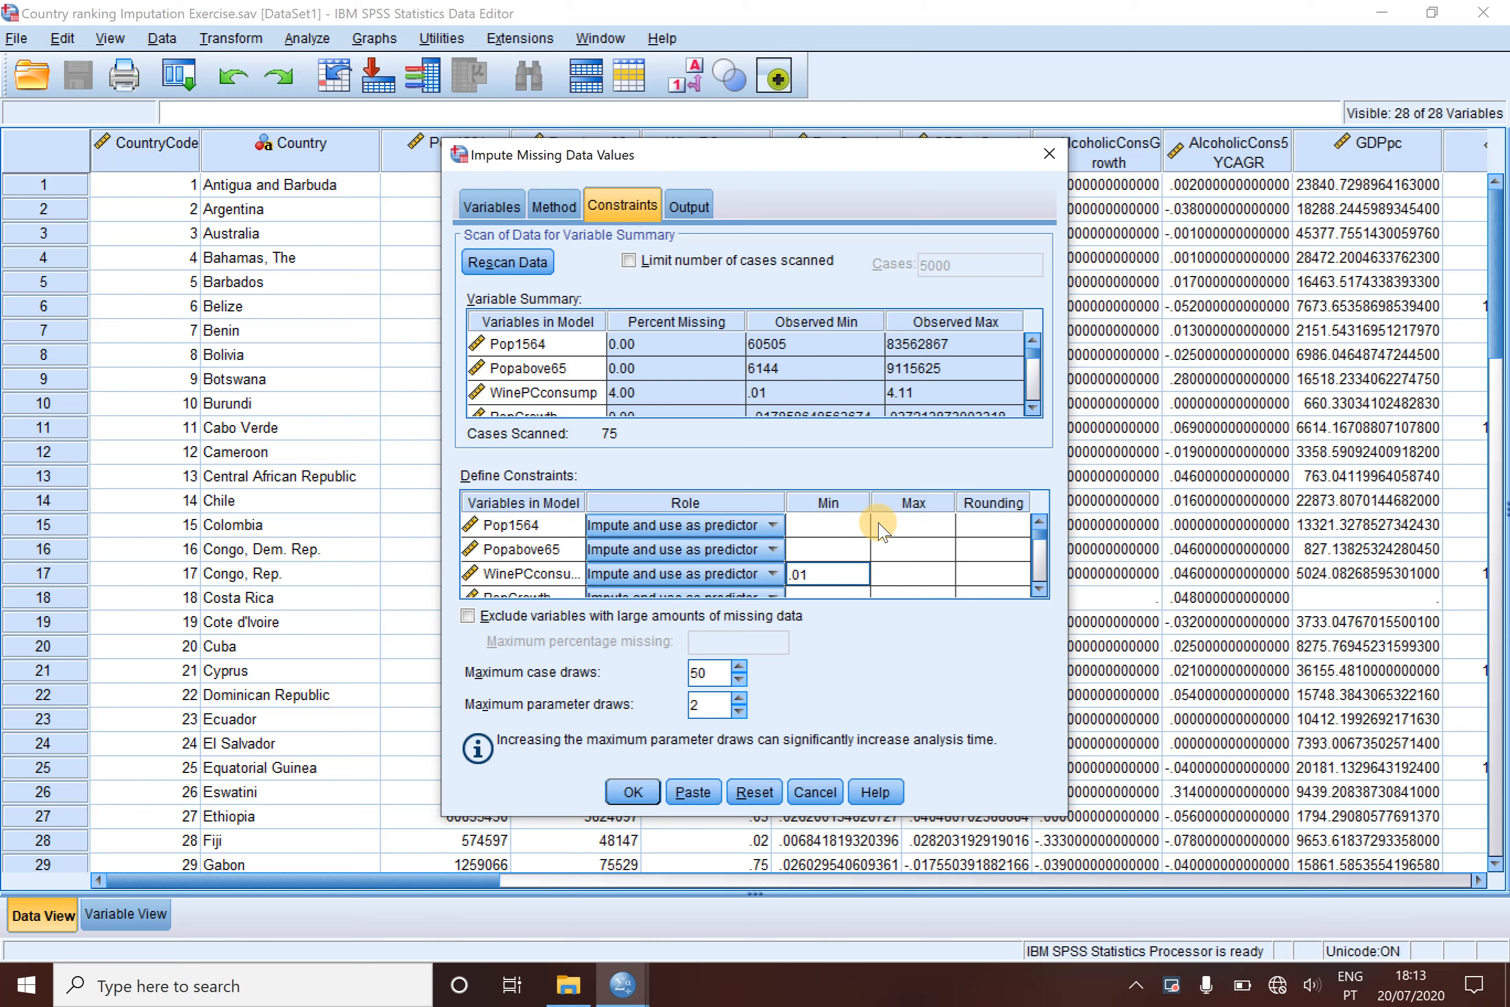
left_click(926, 393)
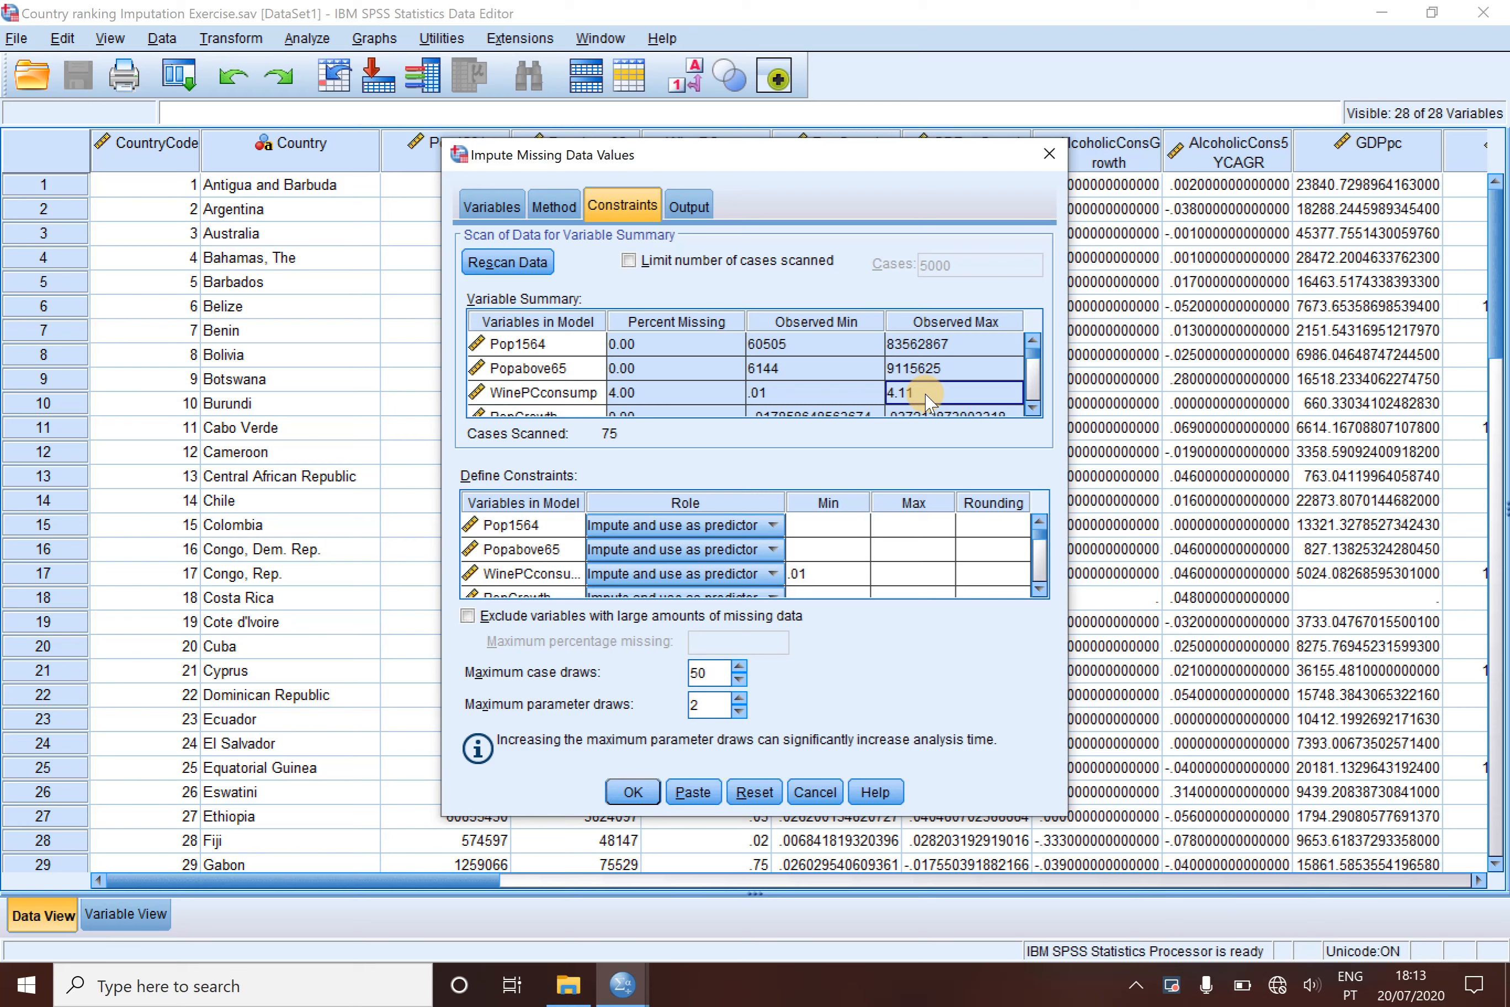
left_click(914, 573)
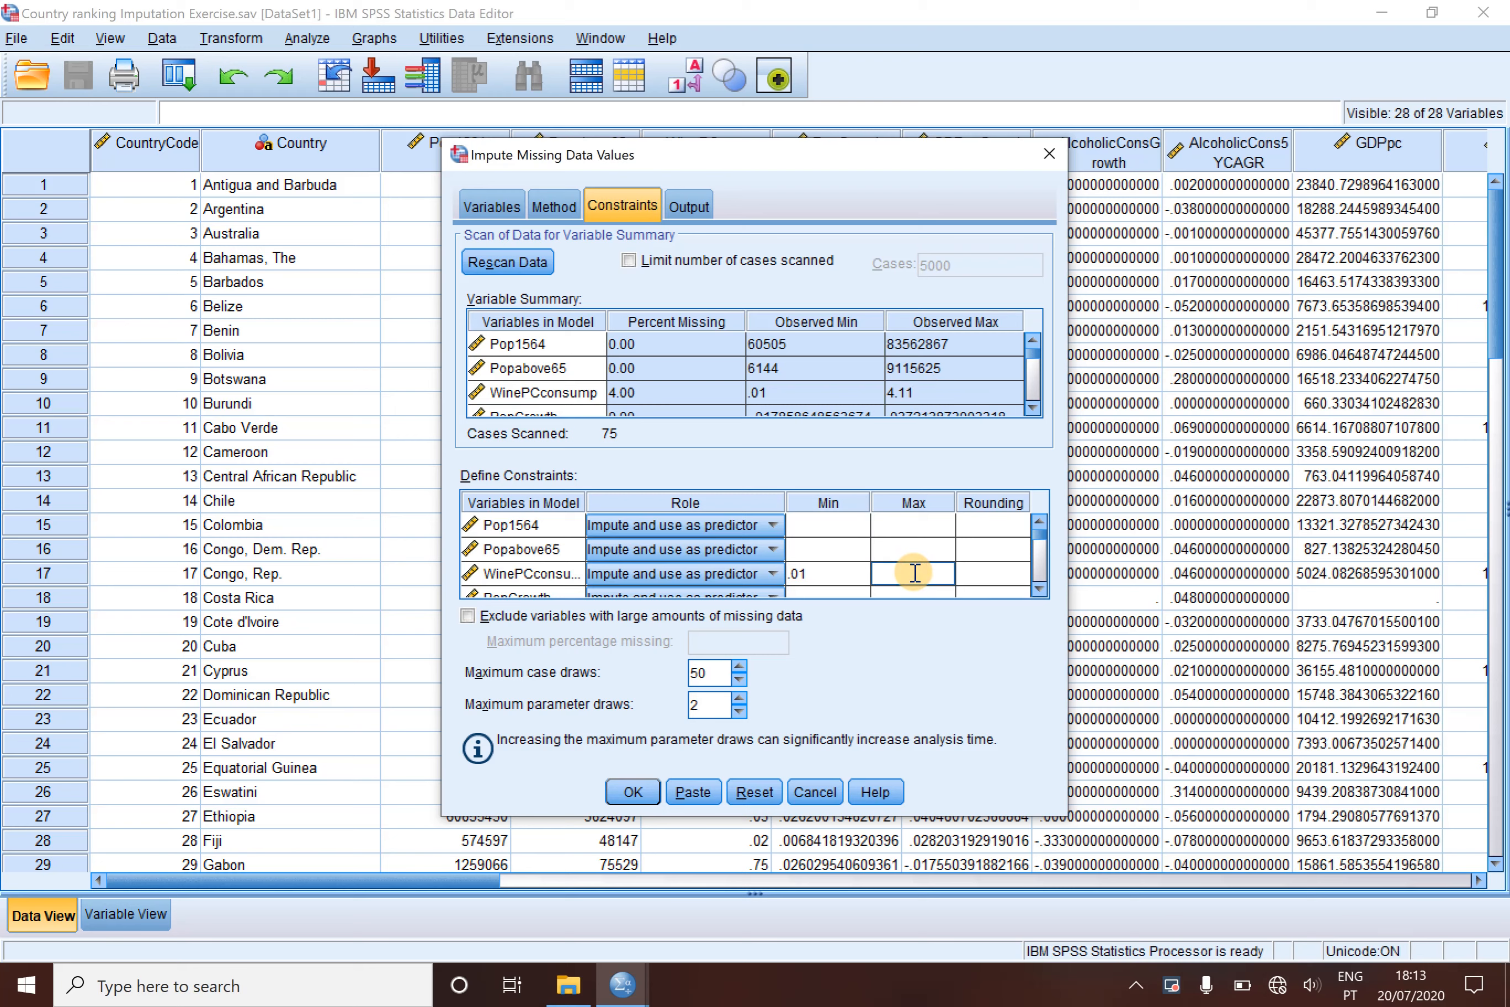
type("4.11")
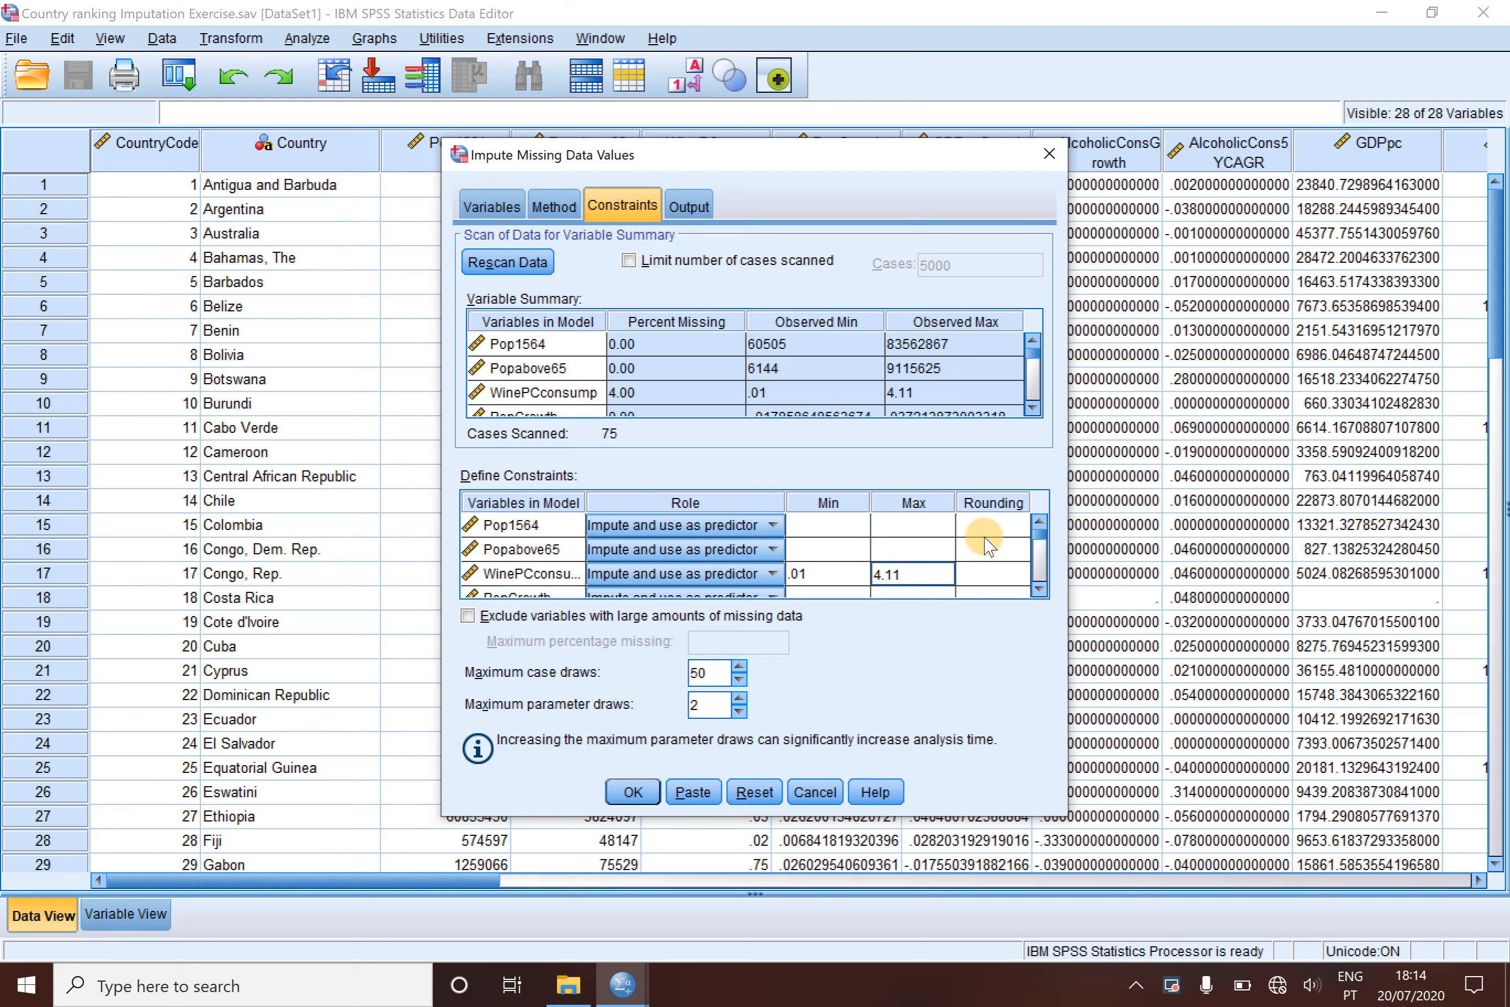
- Review the minimum and maximum constraints defined for the remaining variables against the variable summary
left_click(1033, 408)
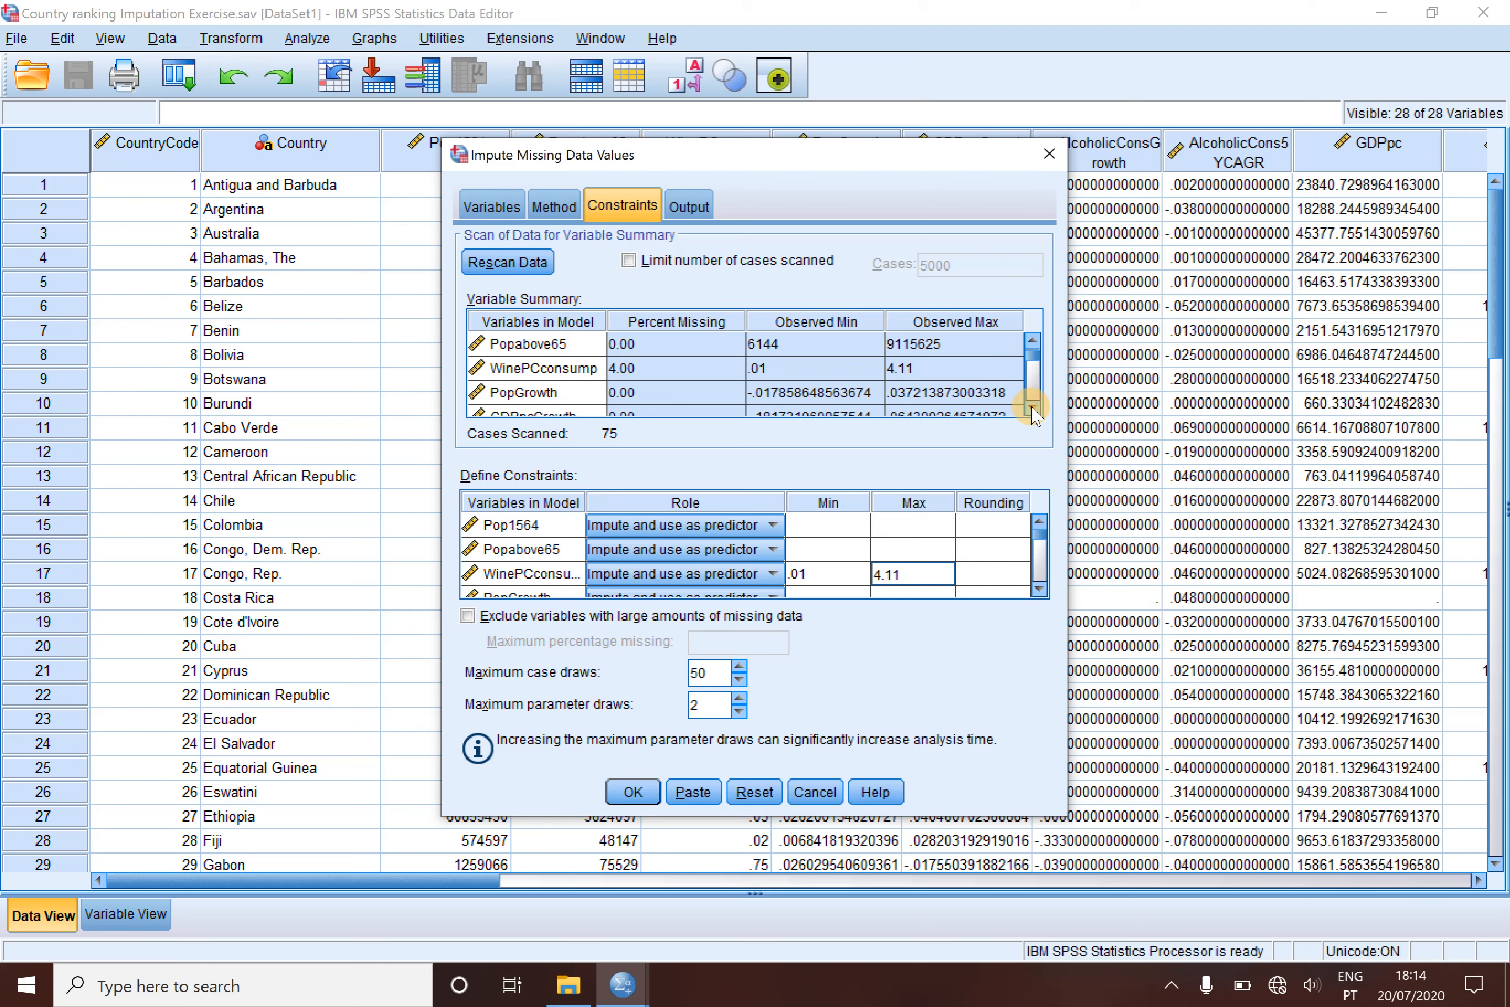
left_click(1032, 408)
left_click(1033, 408)
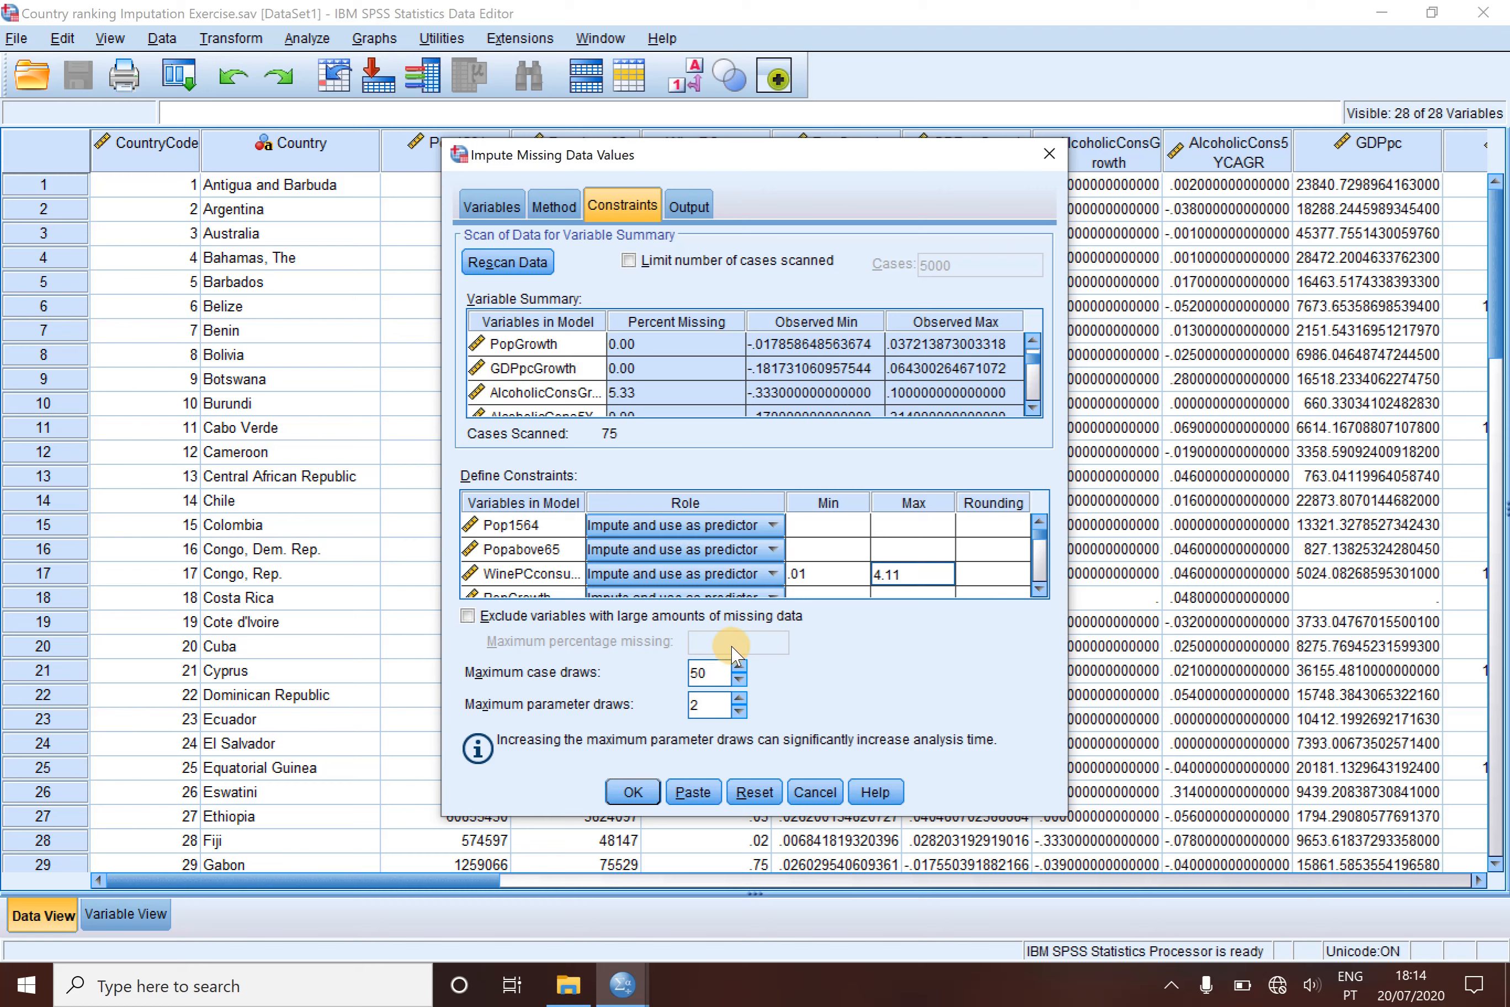
scroll(1040, 591, "down", 2)
left_click(1040, 590)
left_click(1040, 590)
left_click(1040, 590)
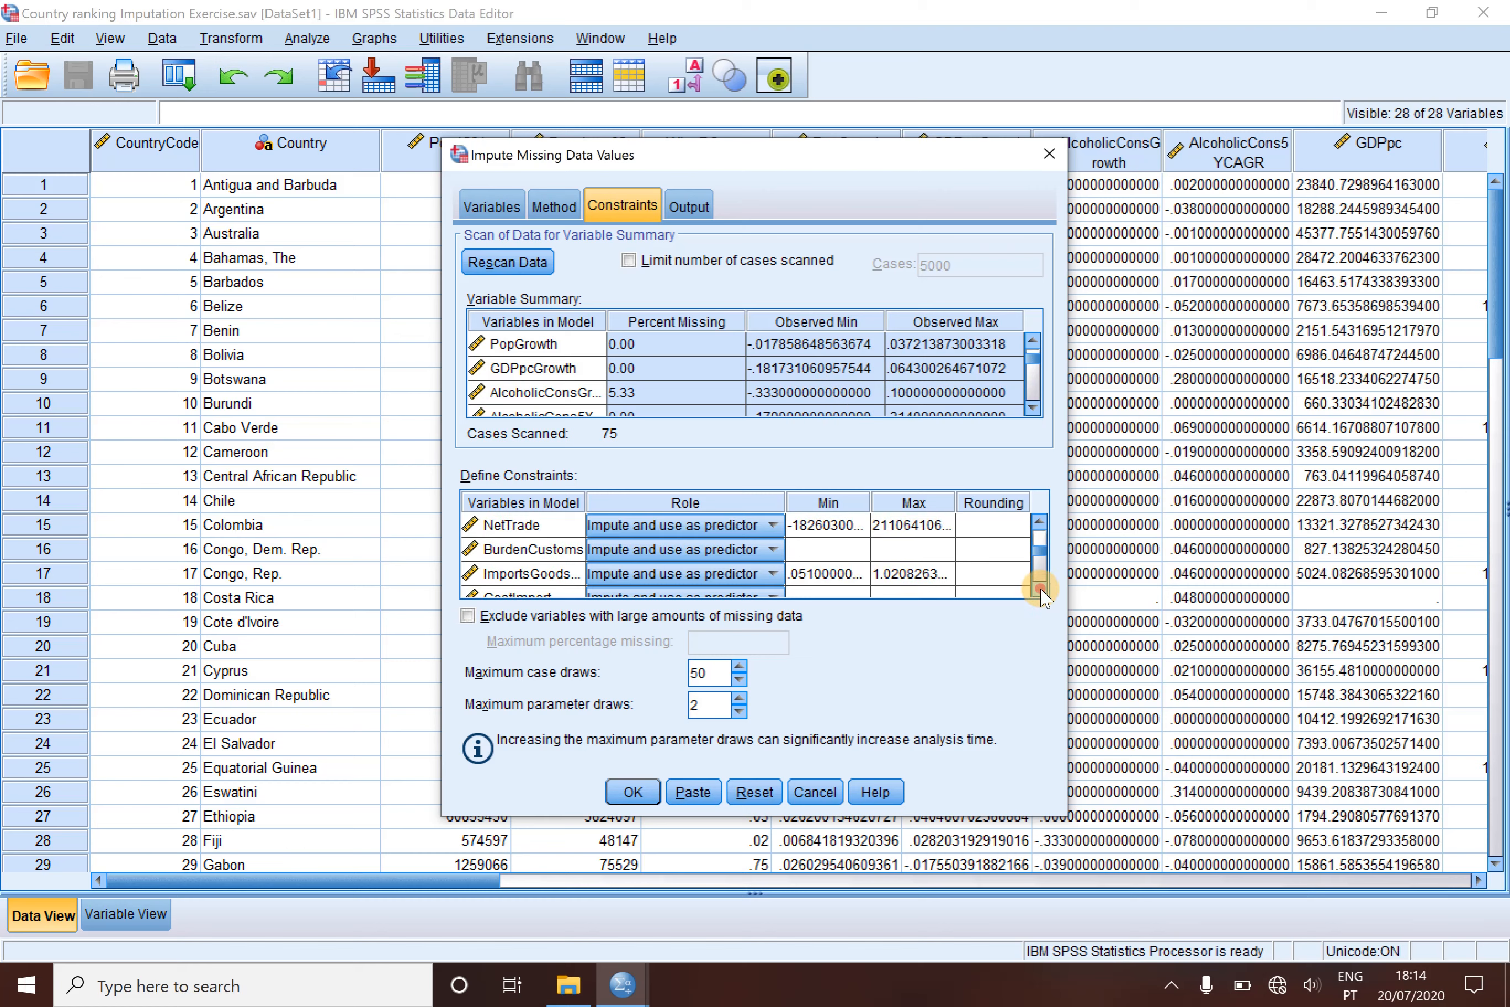
left_click(1040, 590)
left_click(1041, 590)
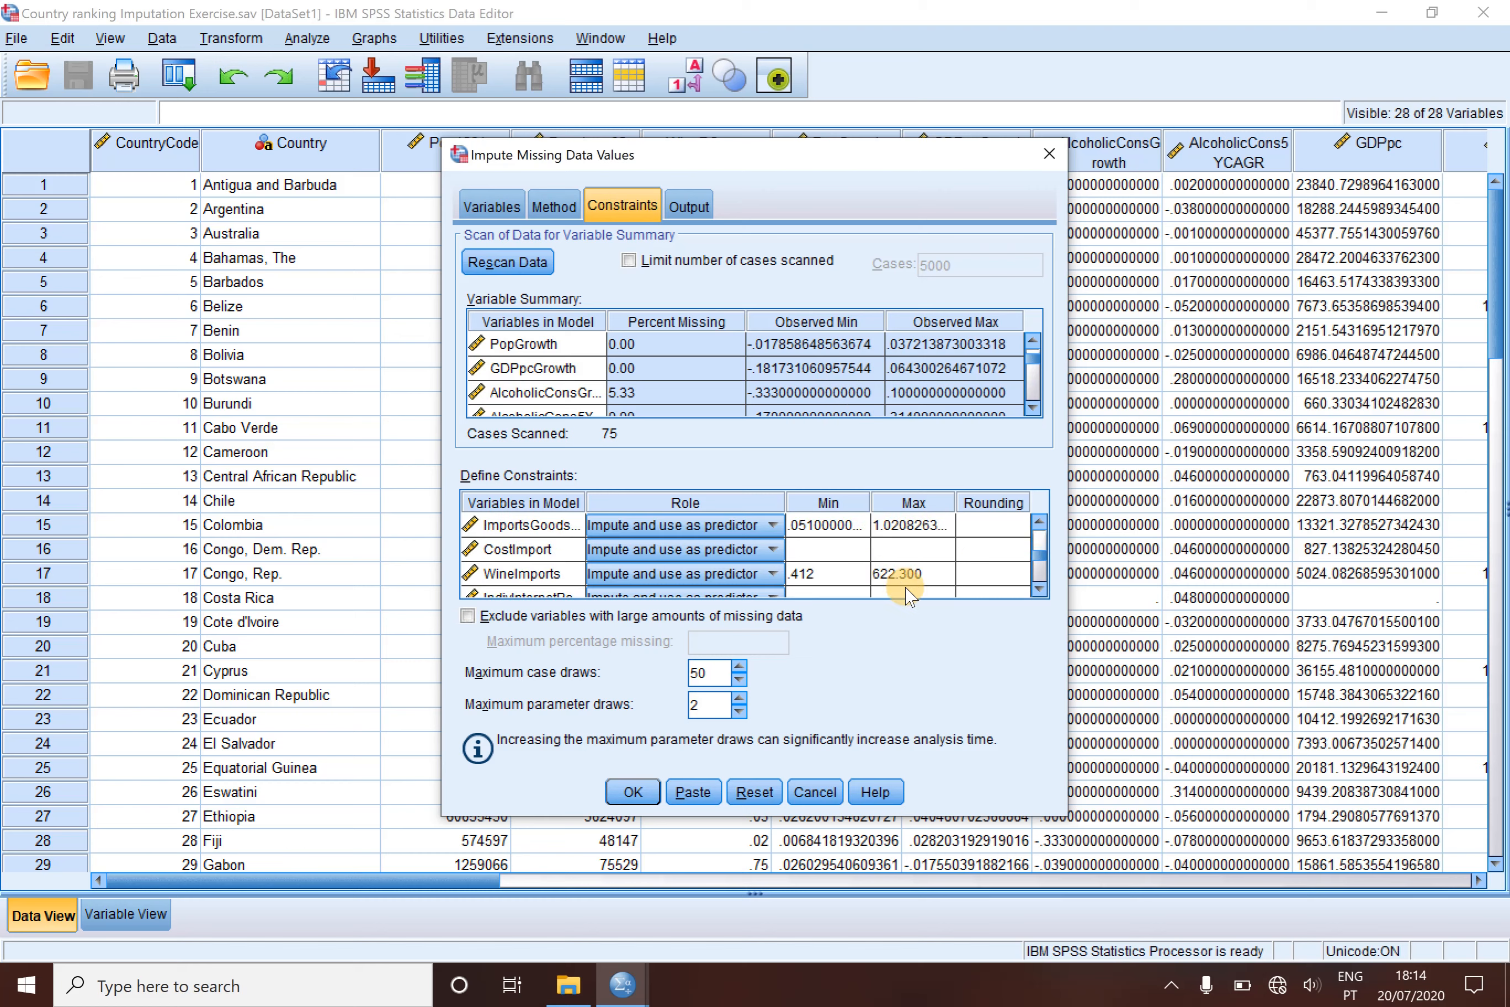
left_click(1040, 590)
left_click(1040, 591)
left_click(1041, 590)
left_click(1040, 590)
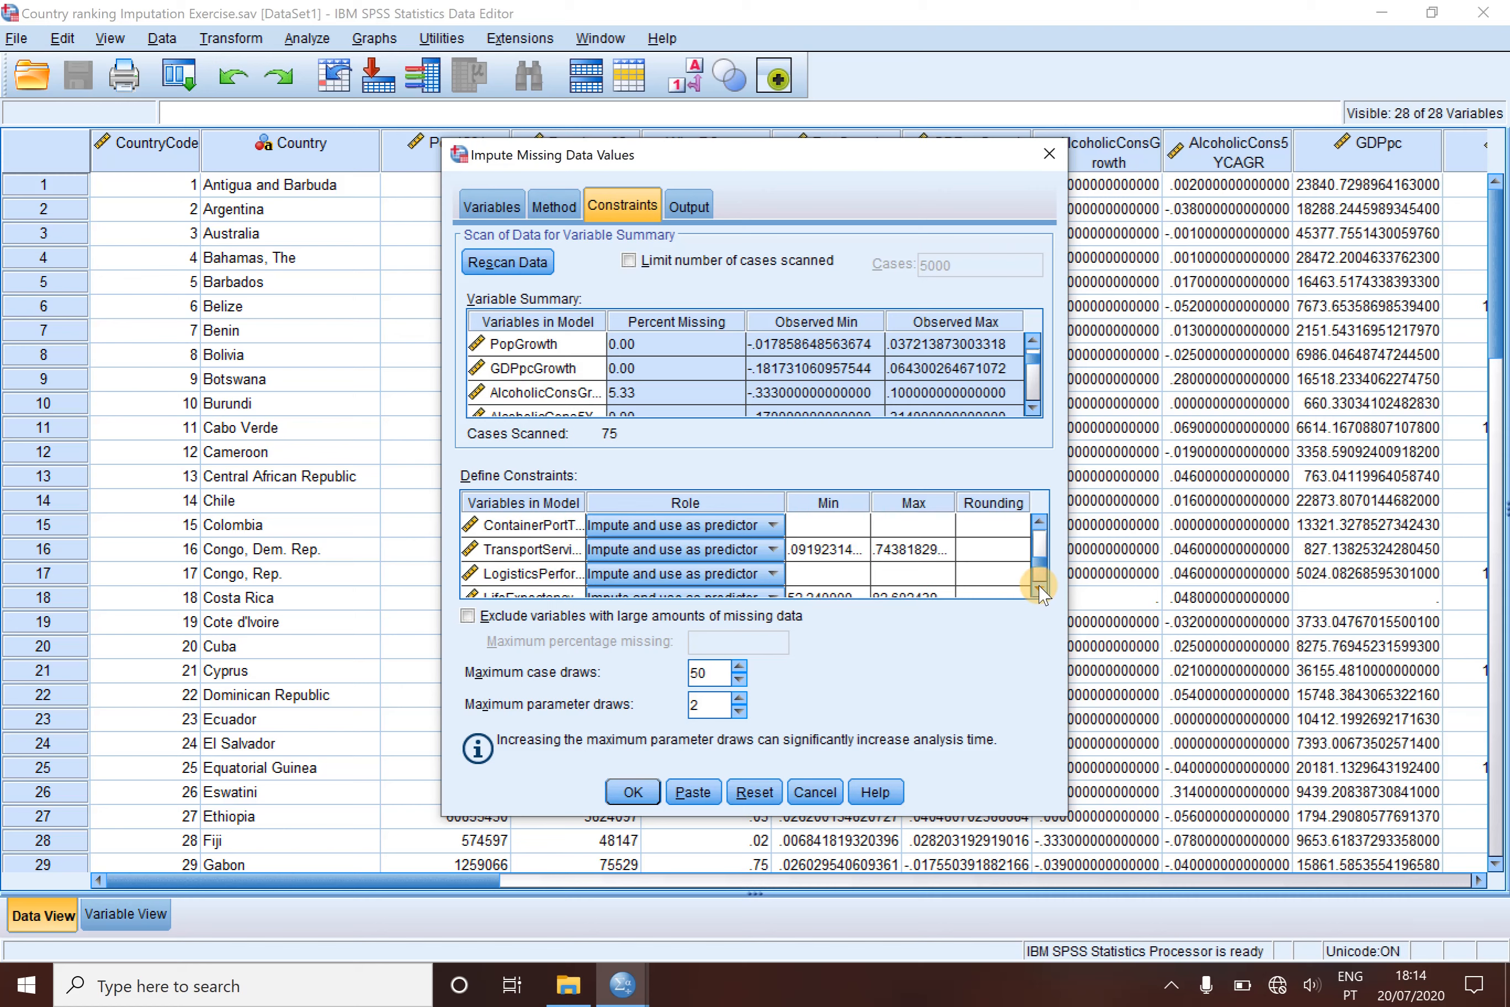
- Request descriptive statistics for variables with imputed values and create an iteration history in a new dataset named CountryIterationHistory
left_click(690, 206)
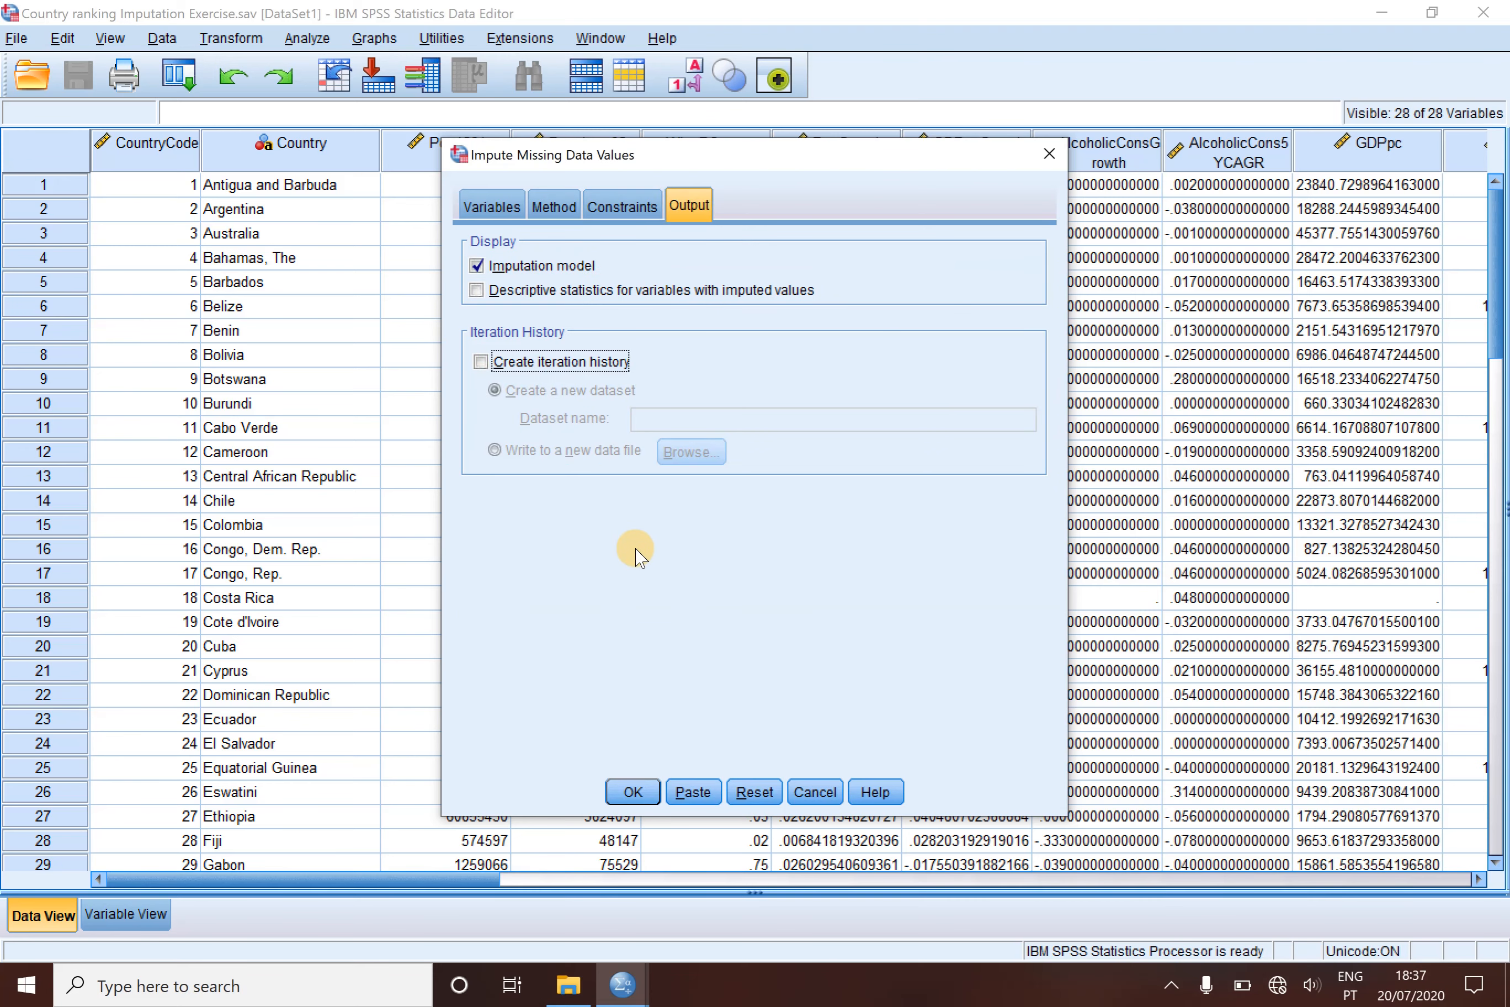
left_click(477, 292)
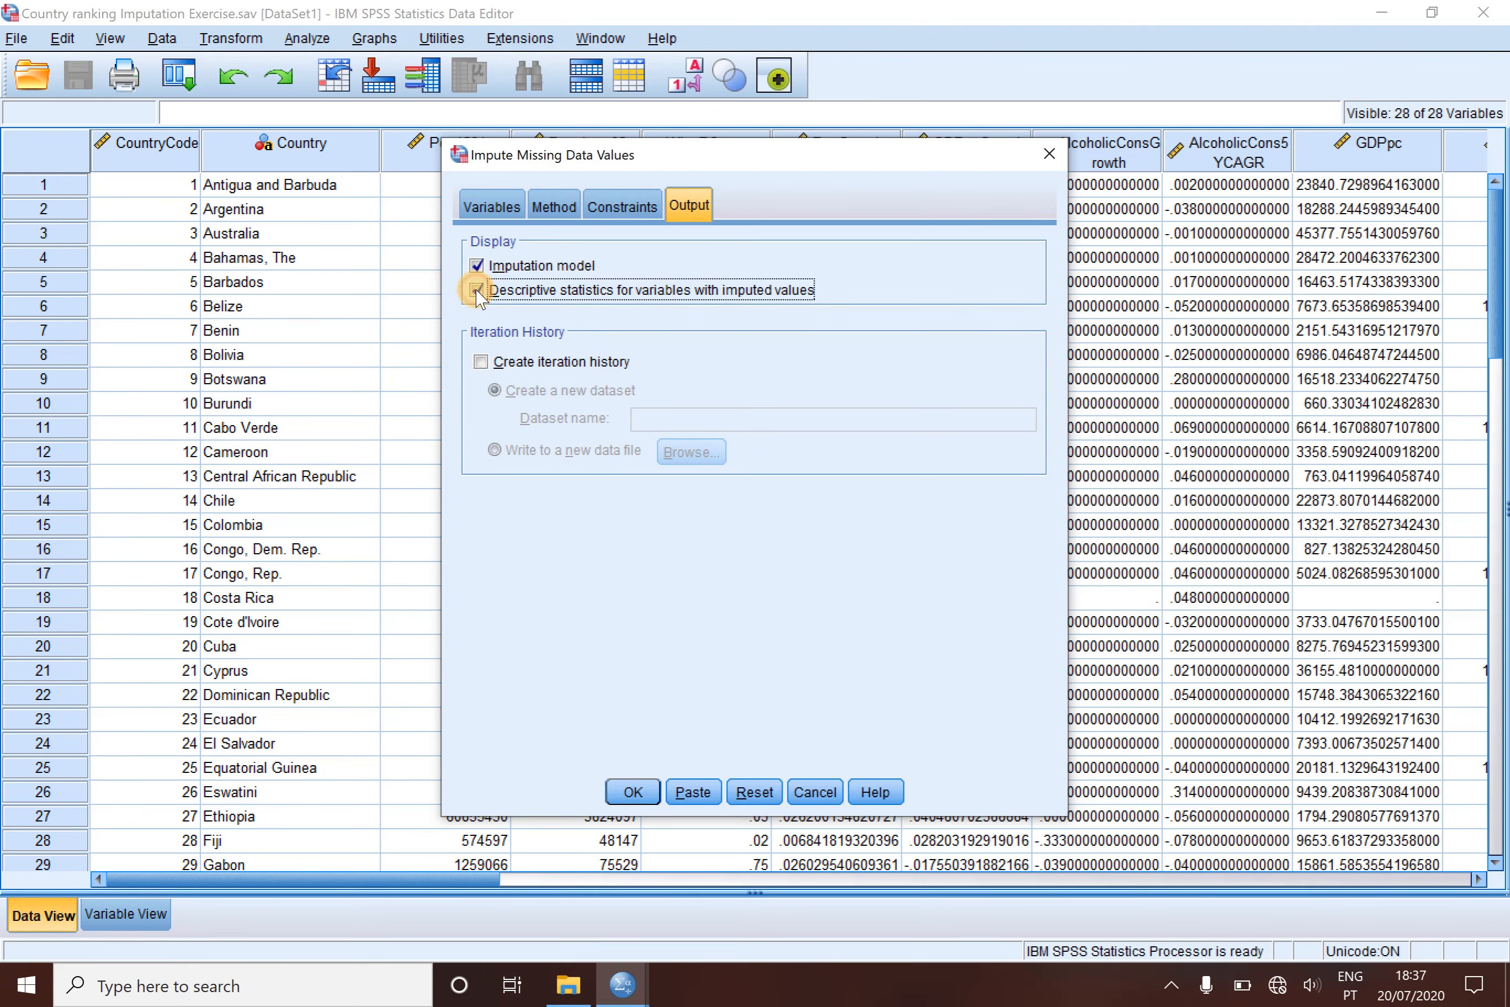
left_click(481, 361)
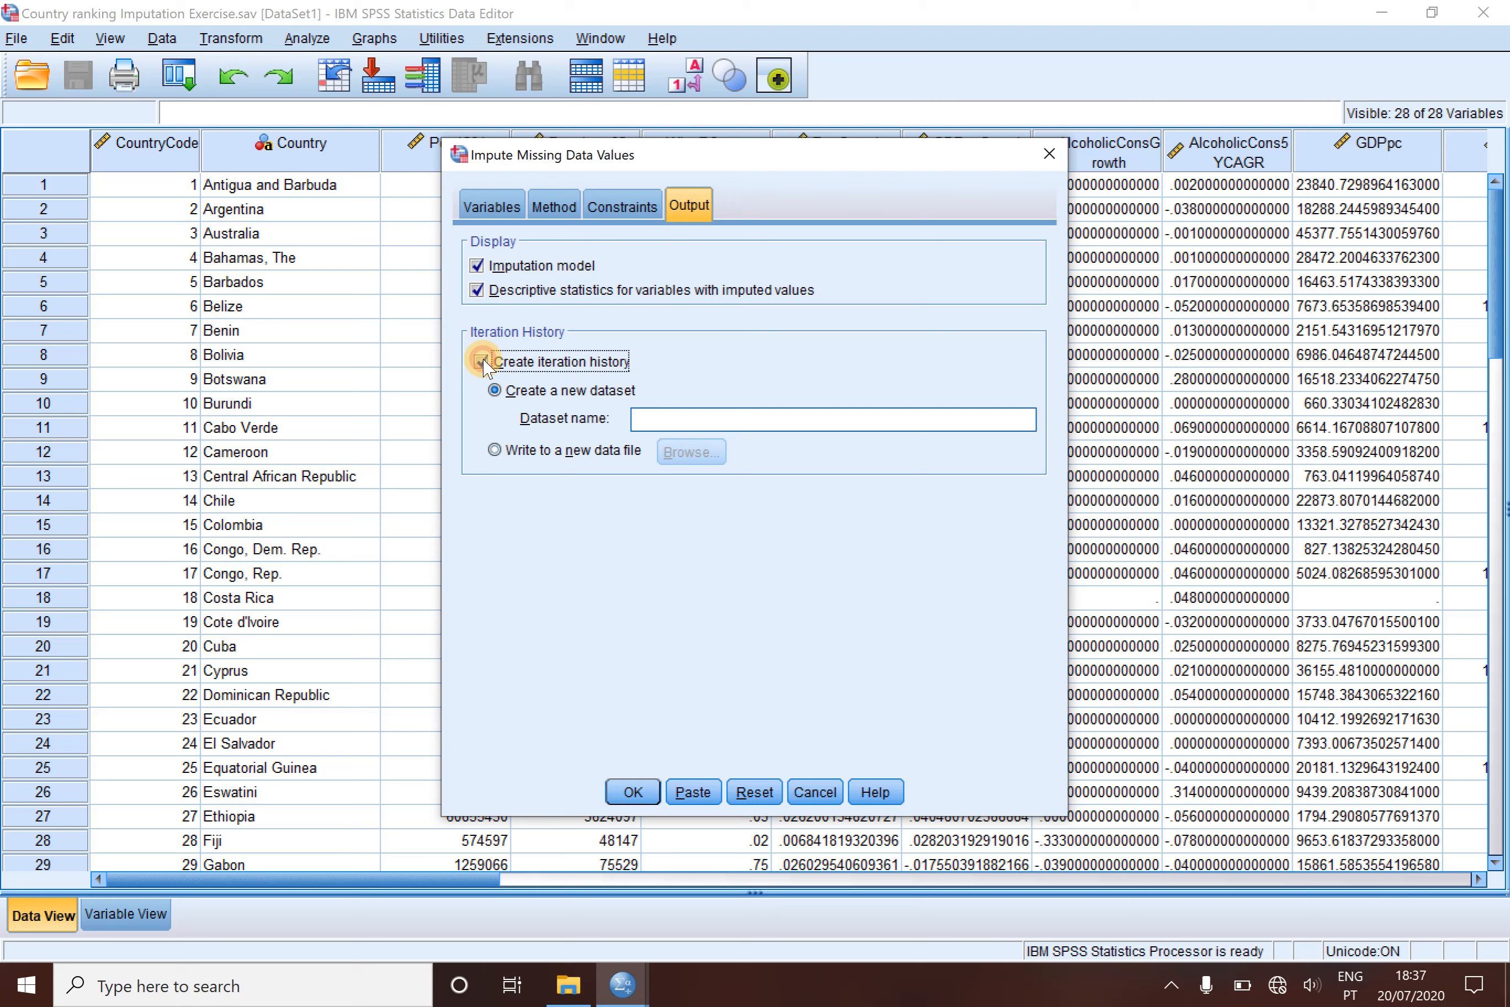
left_click(646, 422)
type("Country")
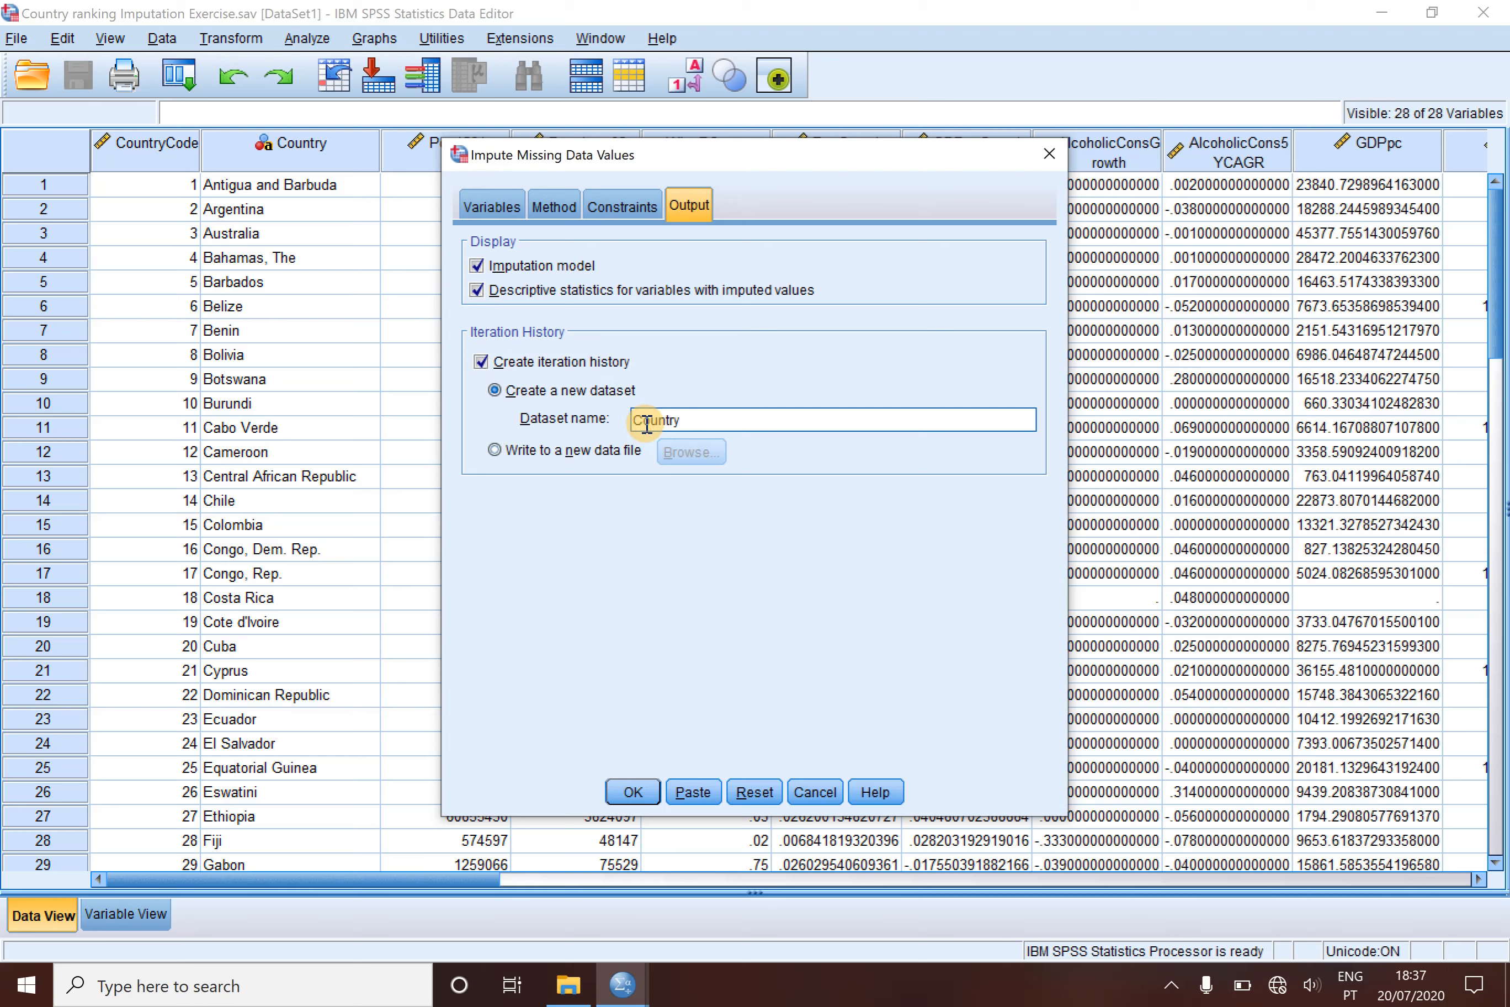
type("IterationHistory")
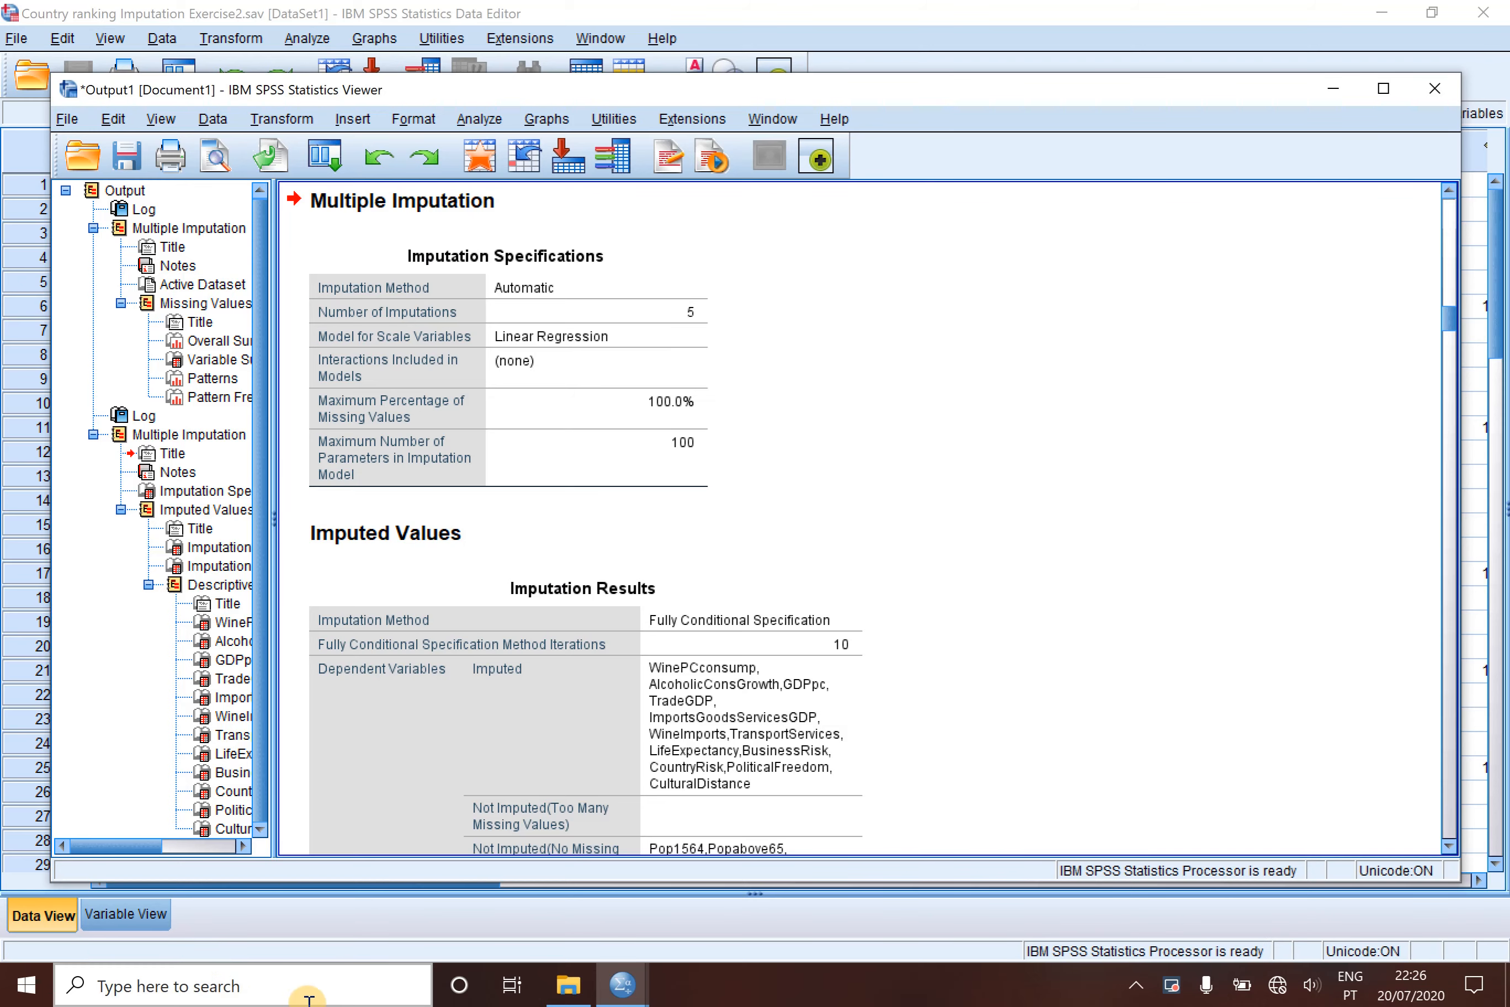
- Switch to the CountryImputData dataset and inspect the Imputation_ variable and Costa Rica's AlcoholicConsGrowth and GDPpc cells in the original data
left_click(611, 984)
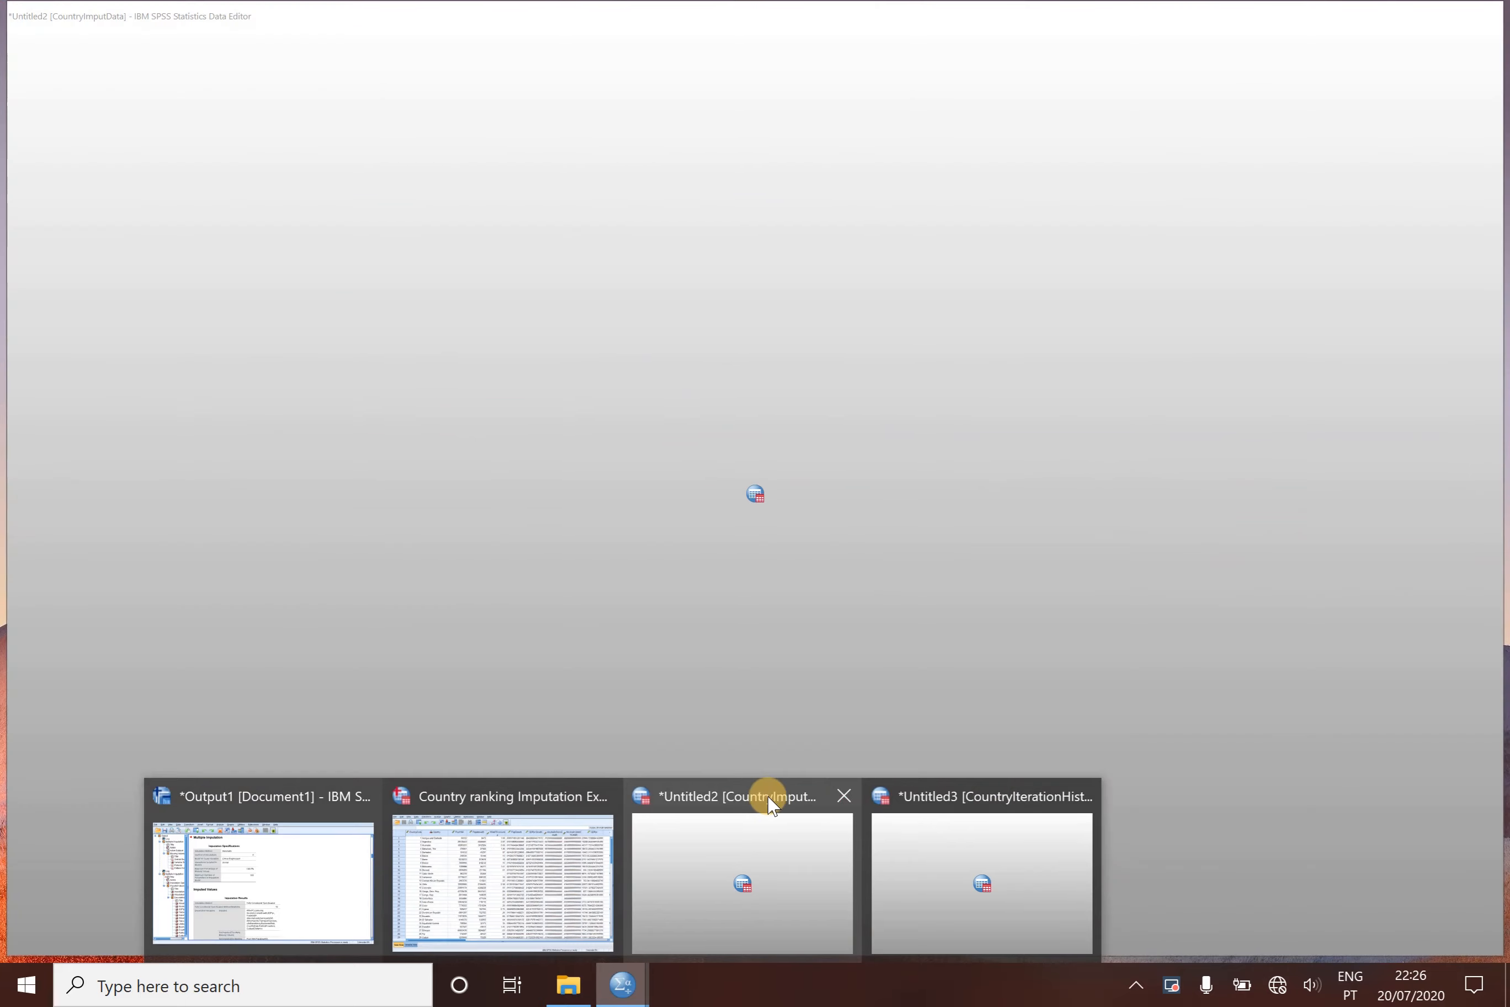
left_click(770, 806)
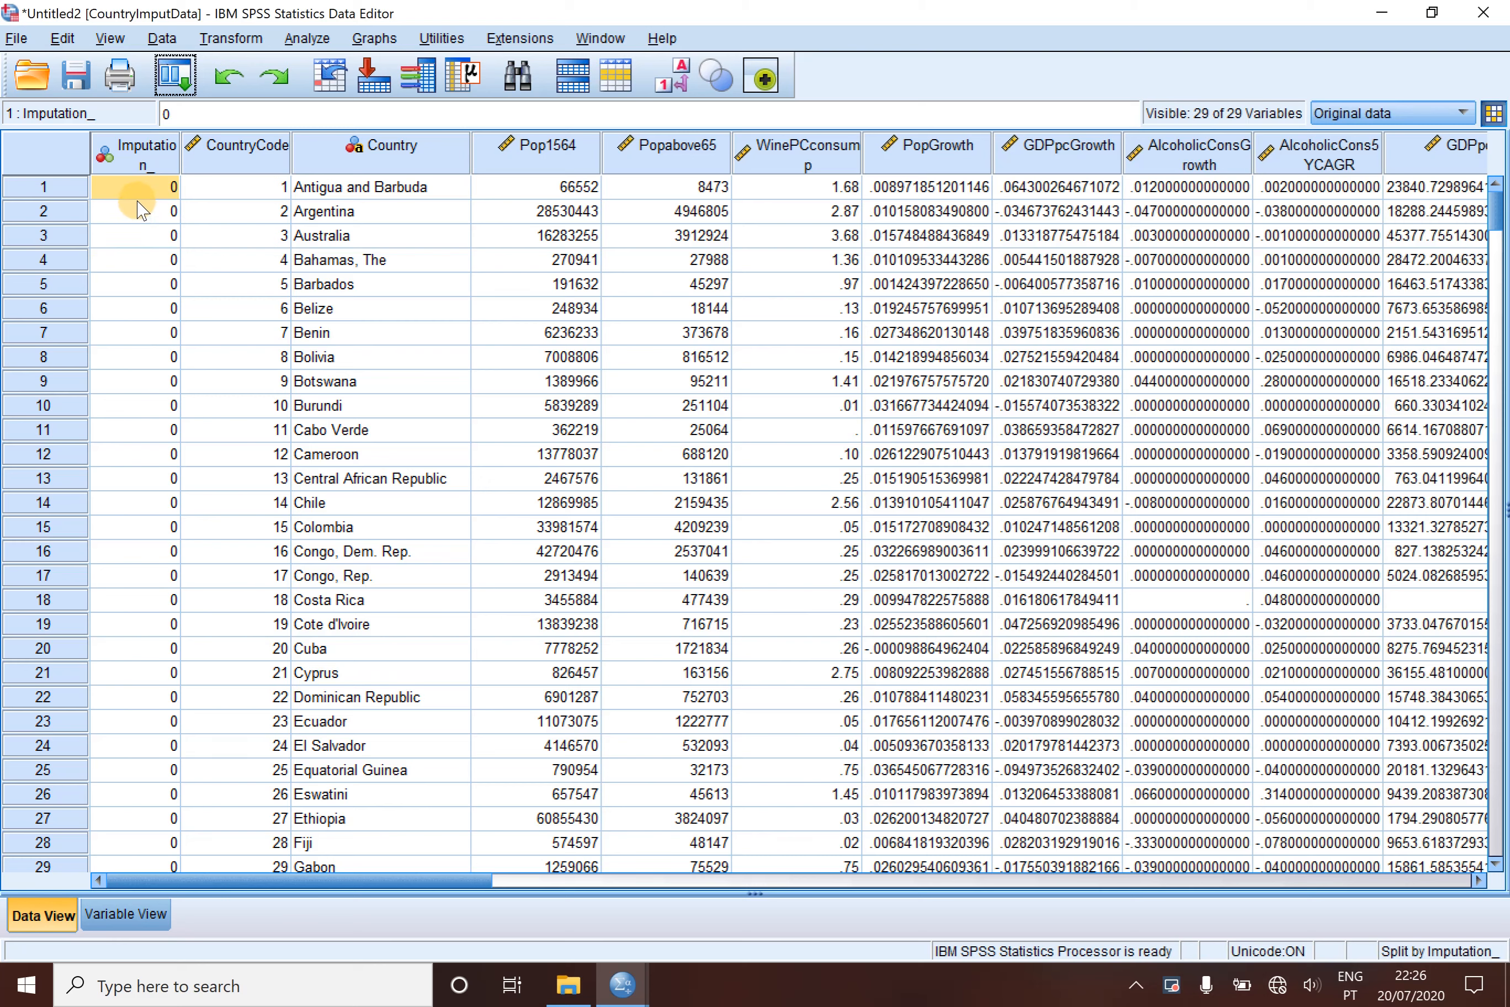
left_click(140, 166)
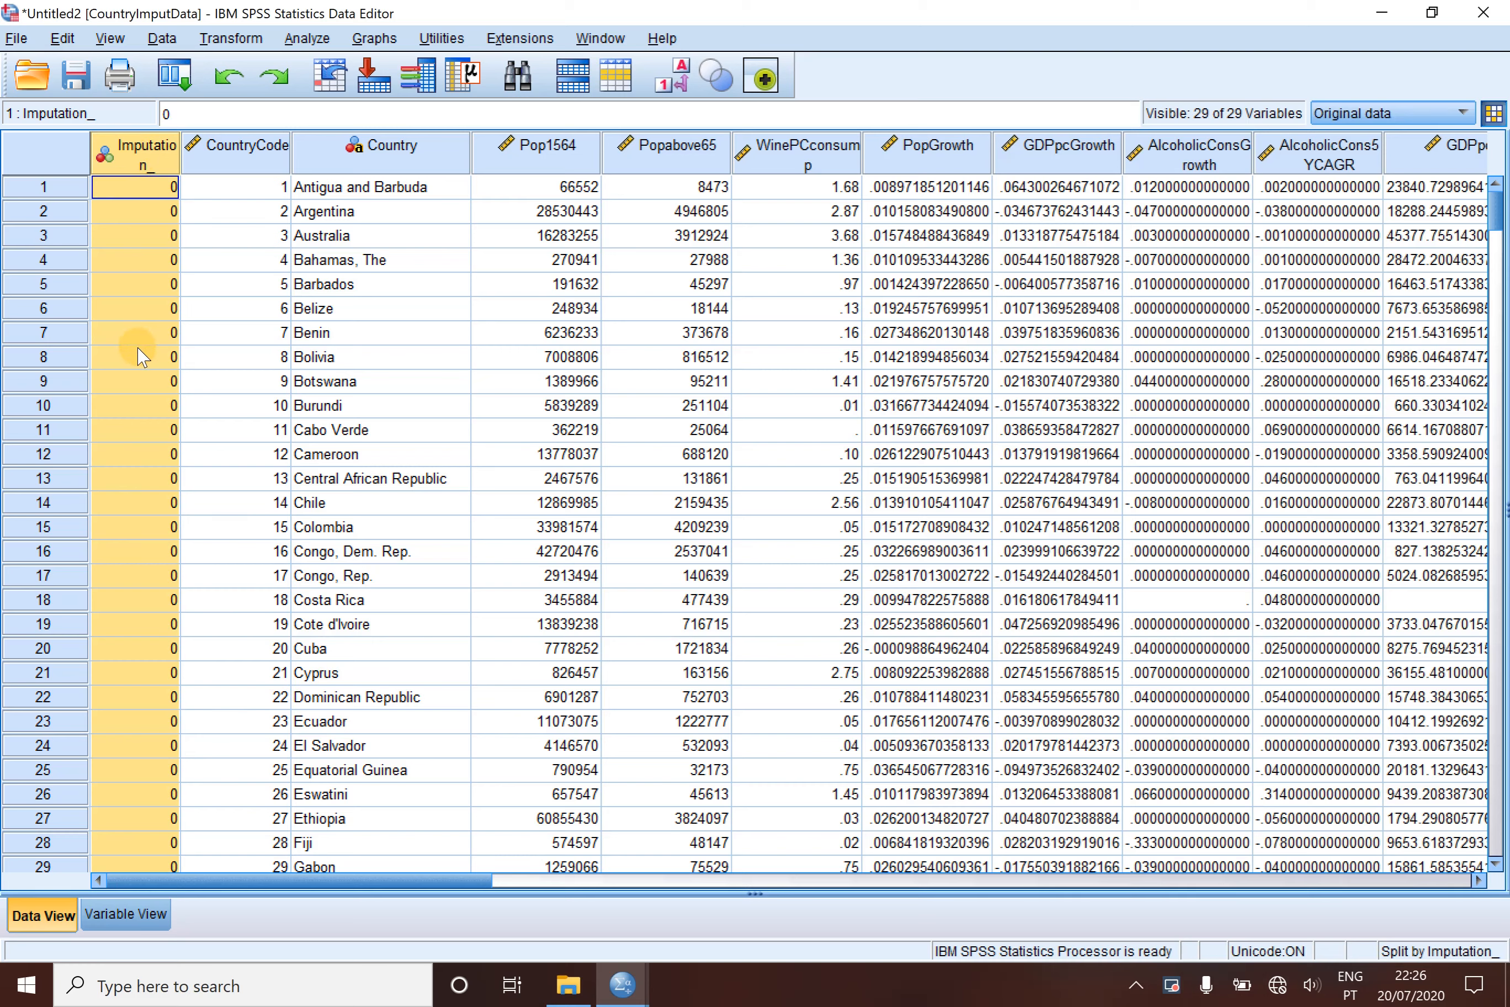
left_click(1160, 602)
left_click(1434, 604)
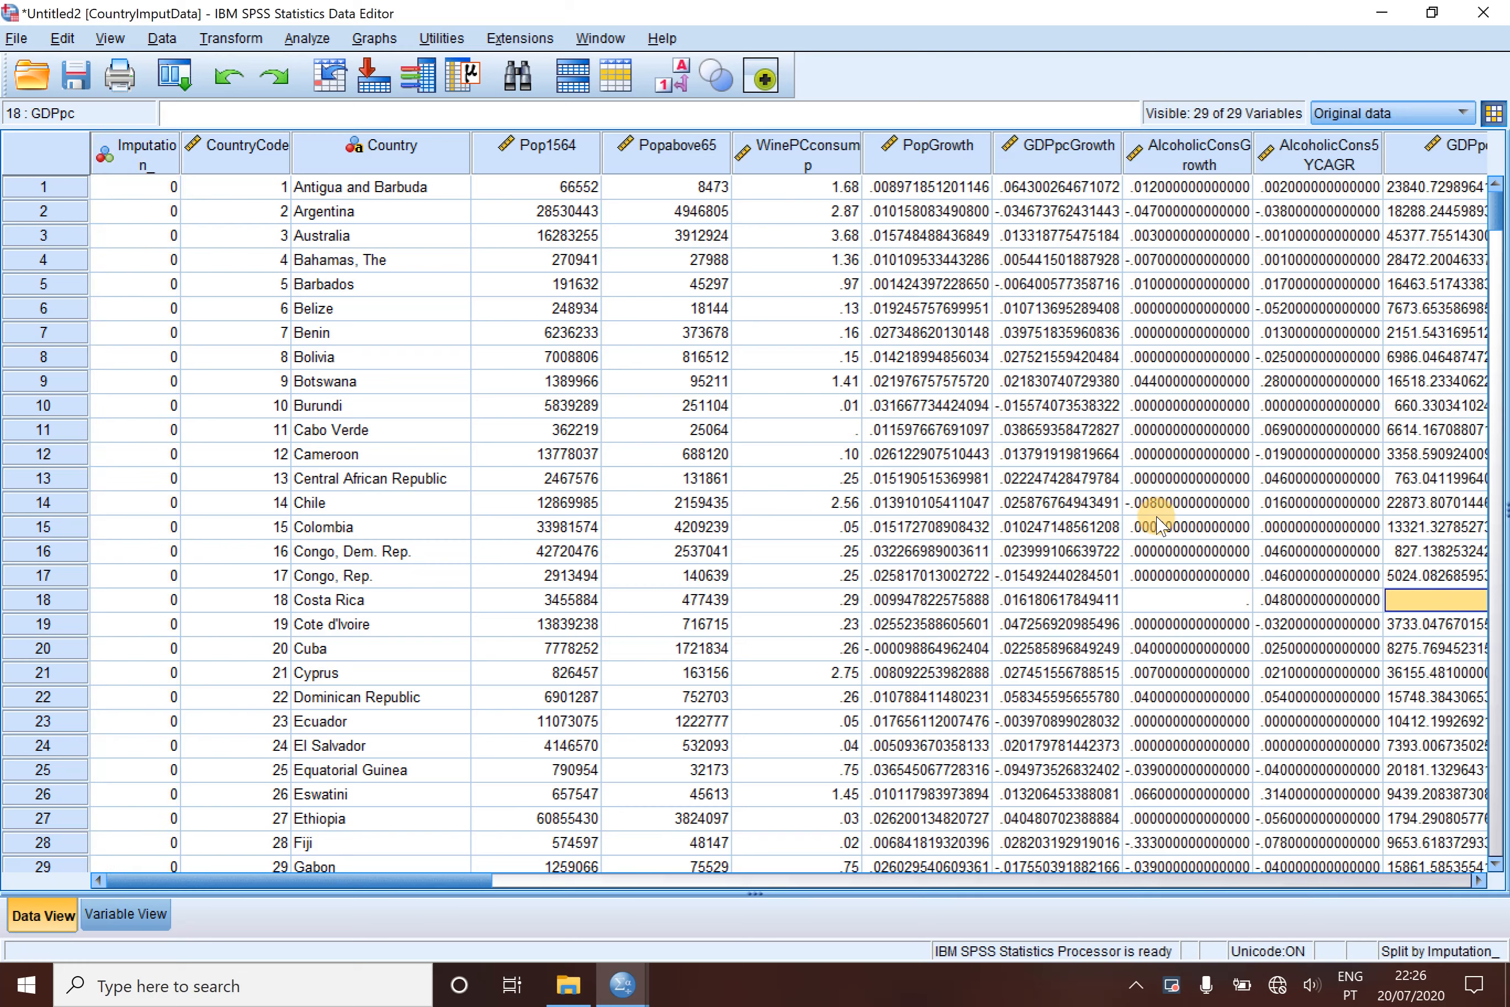
- Display imputations 1, 2 and 5 in turn to compare their highlighted imputed values
left_click(1459, 113)
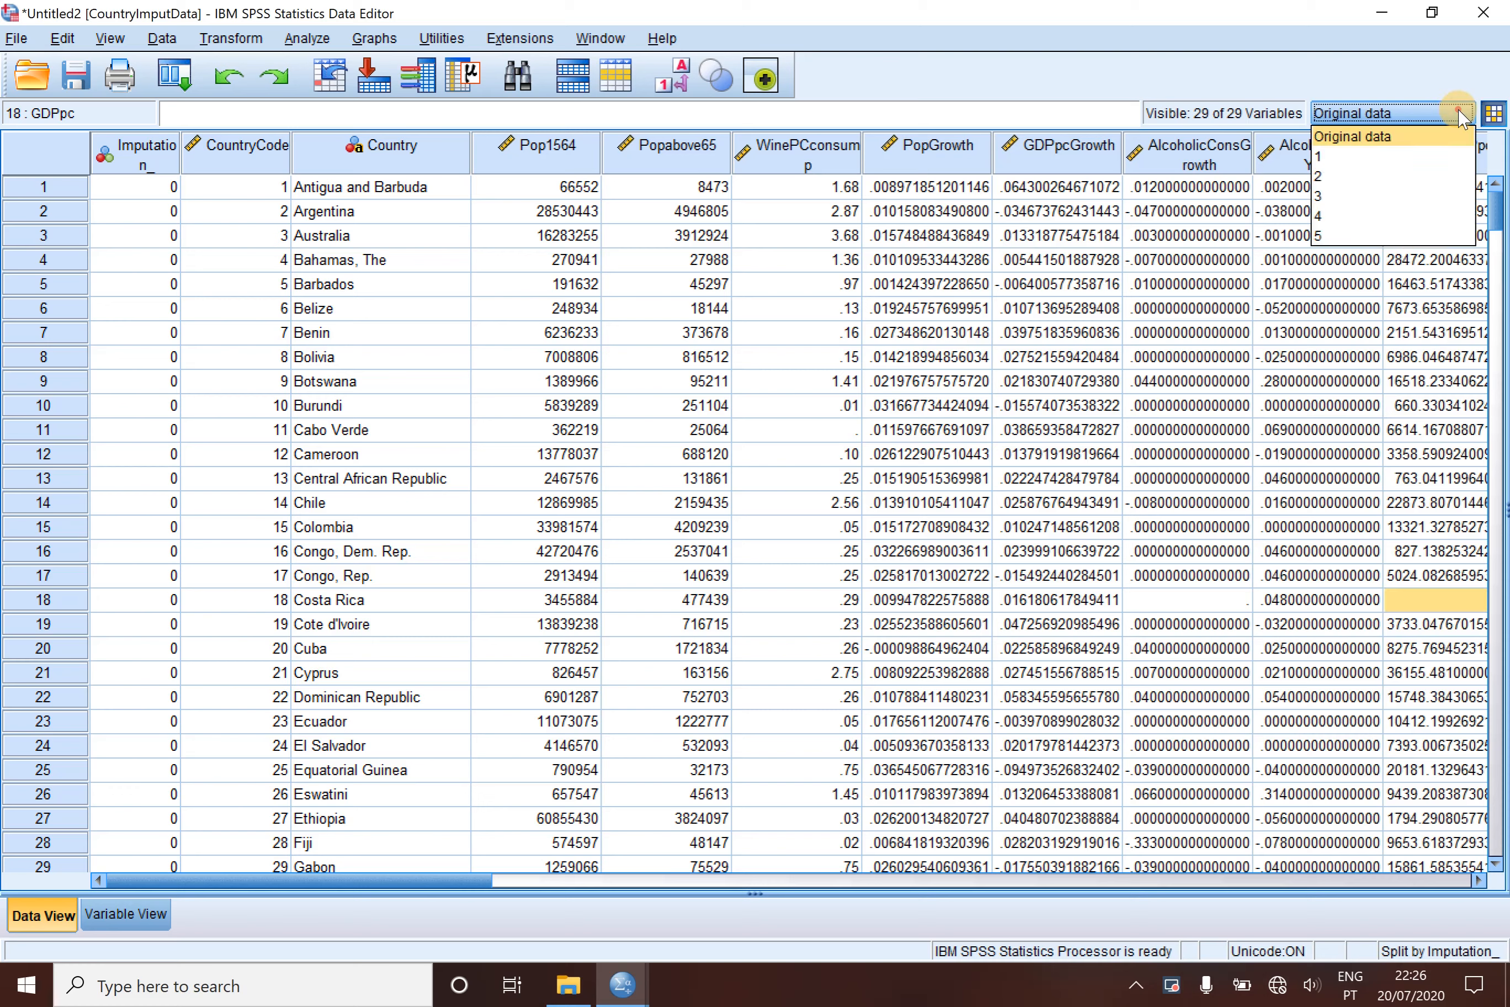
left_click(1372, 155)
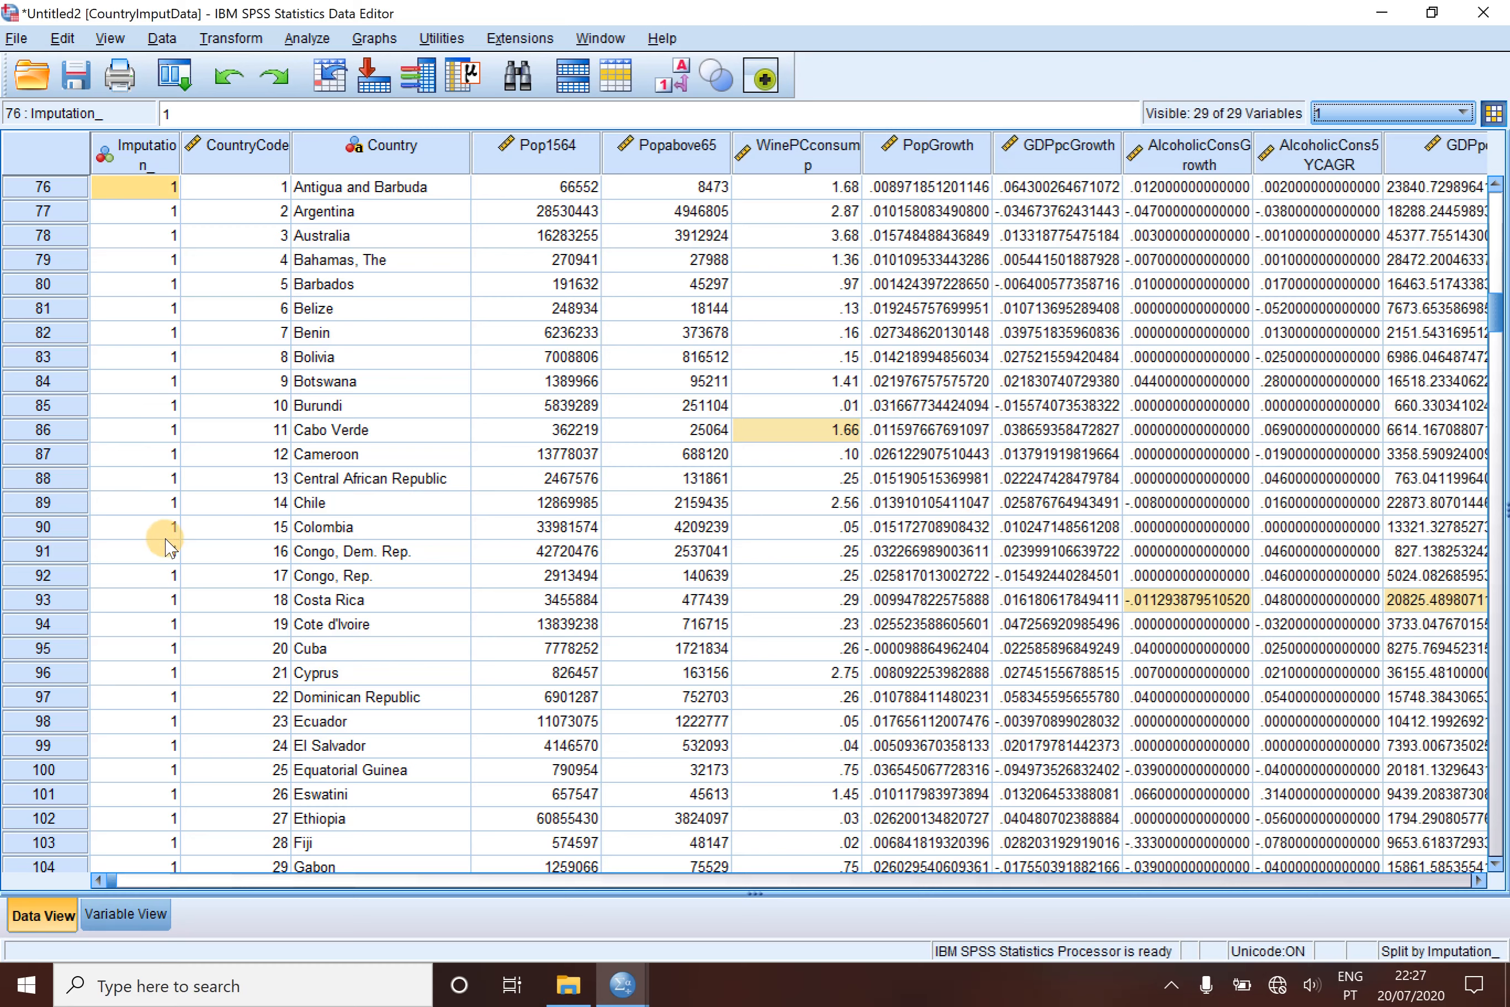
left_click(1462, 113)
left_click(1371, 177)
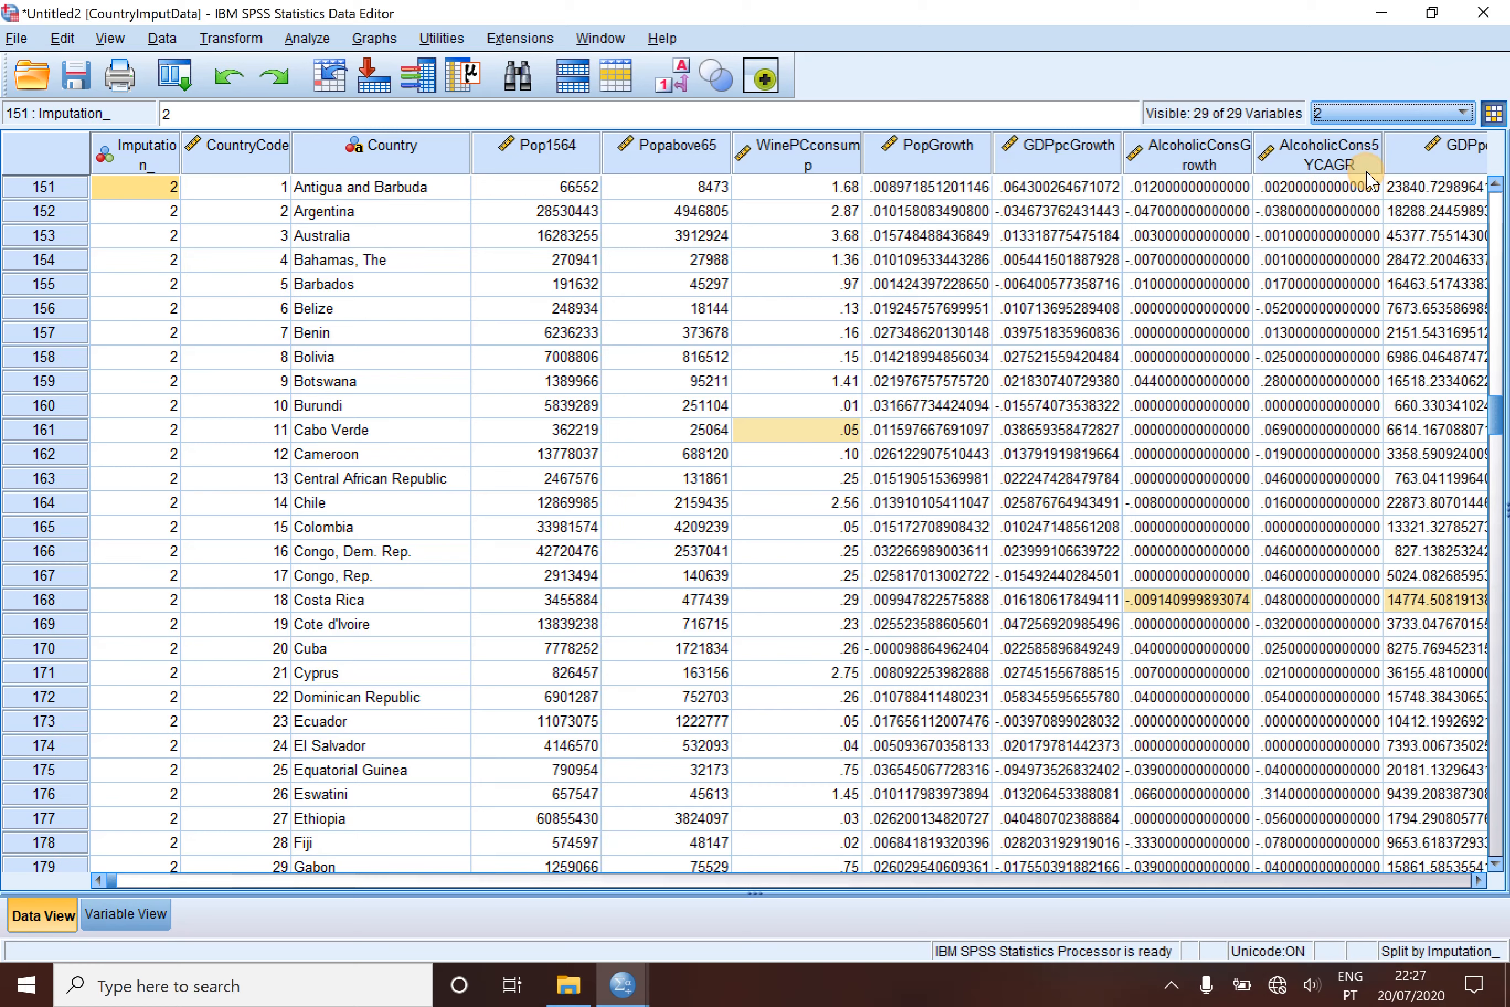
left_click(1464, 113)
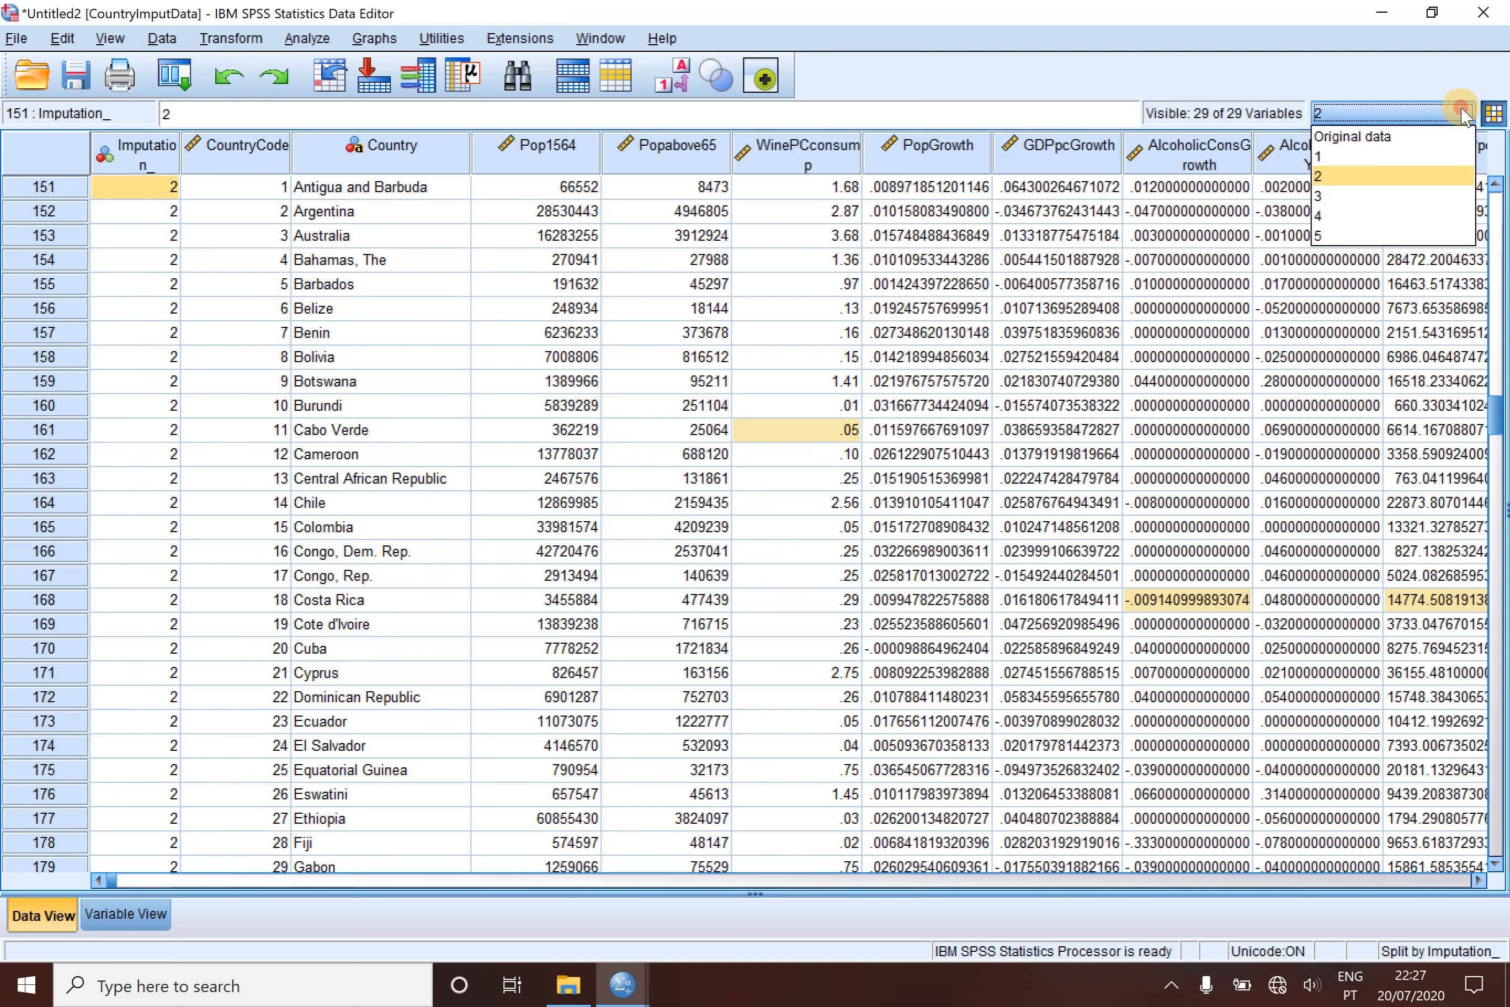
left_click(1361, 238)
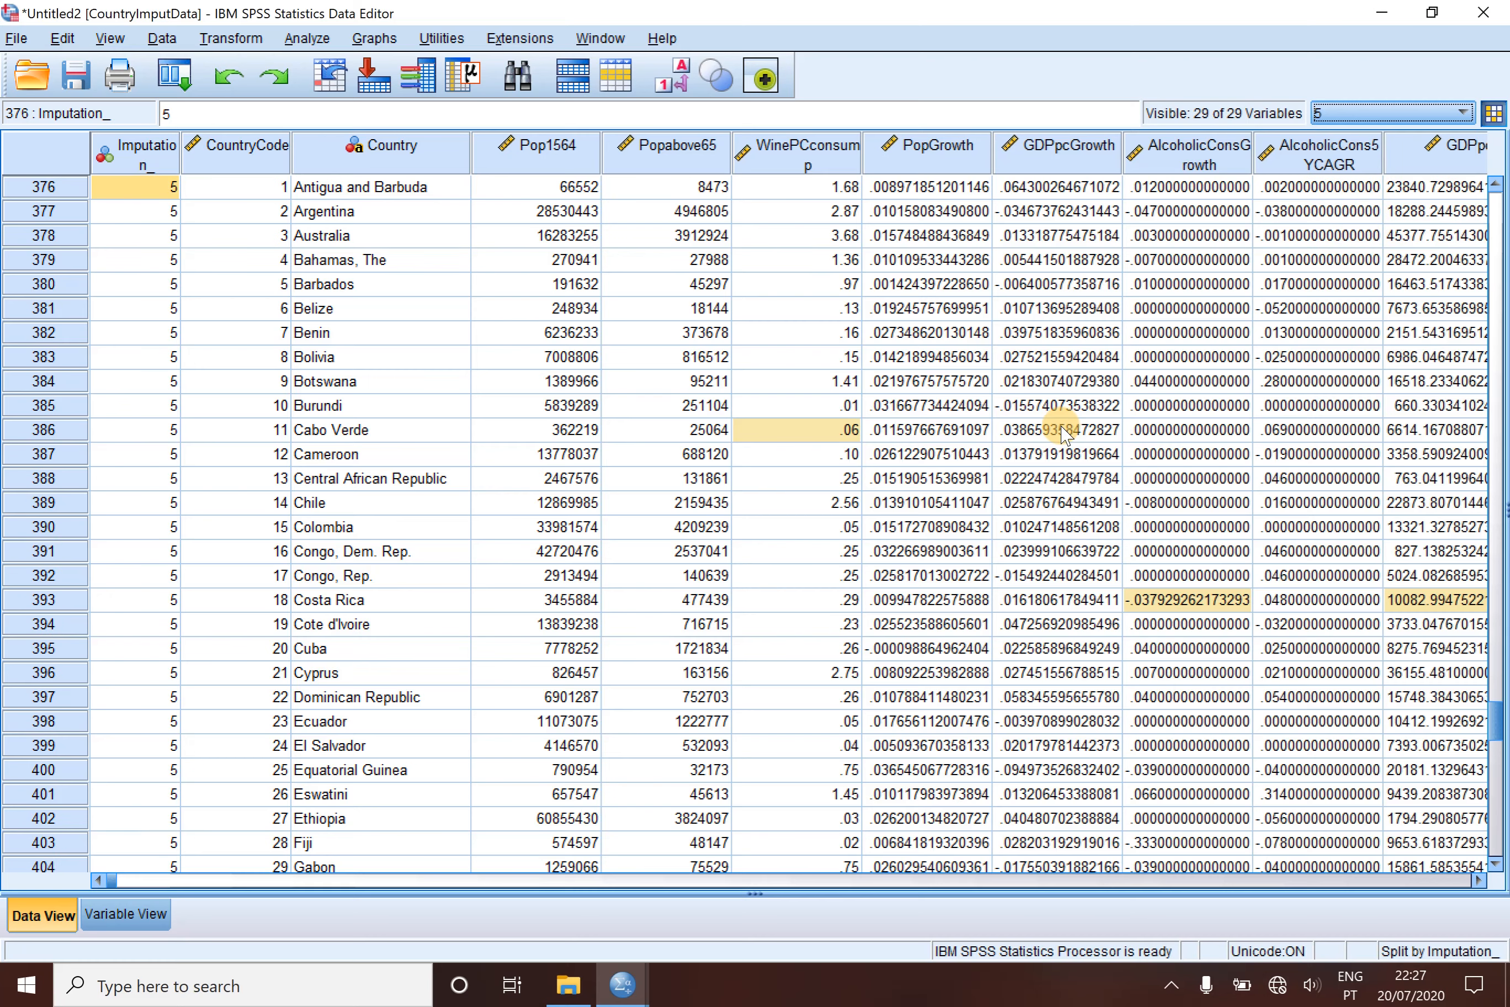
- Look through the cases around imputation 5, and return the display to the original data
scroll(1061, 433, "down", 1)
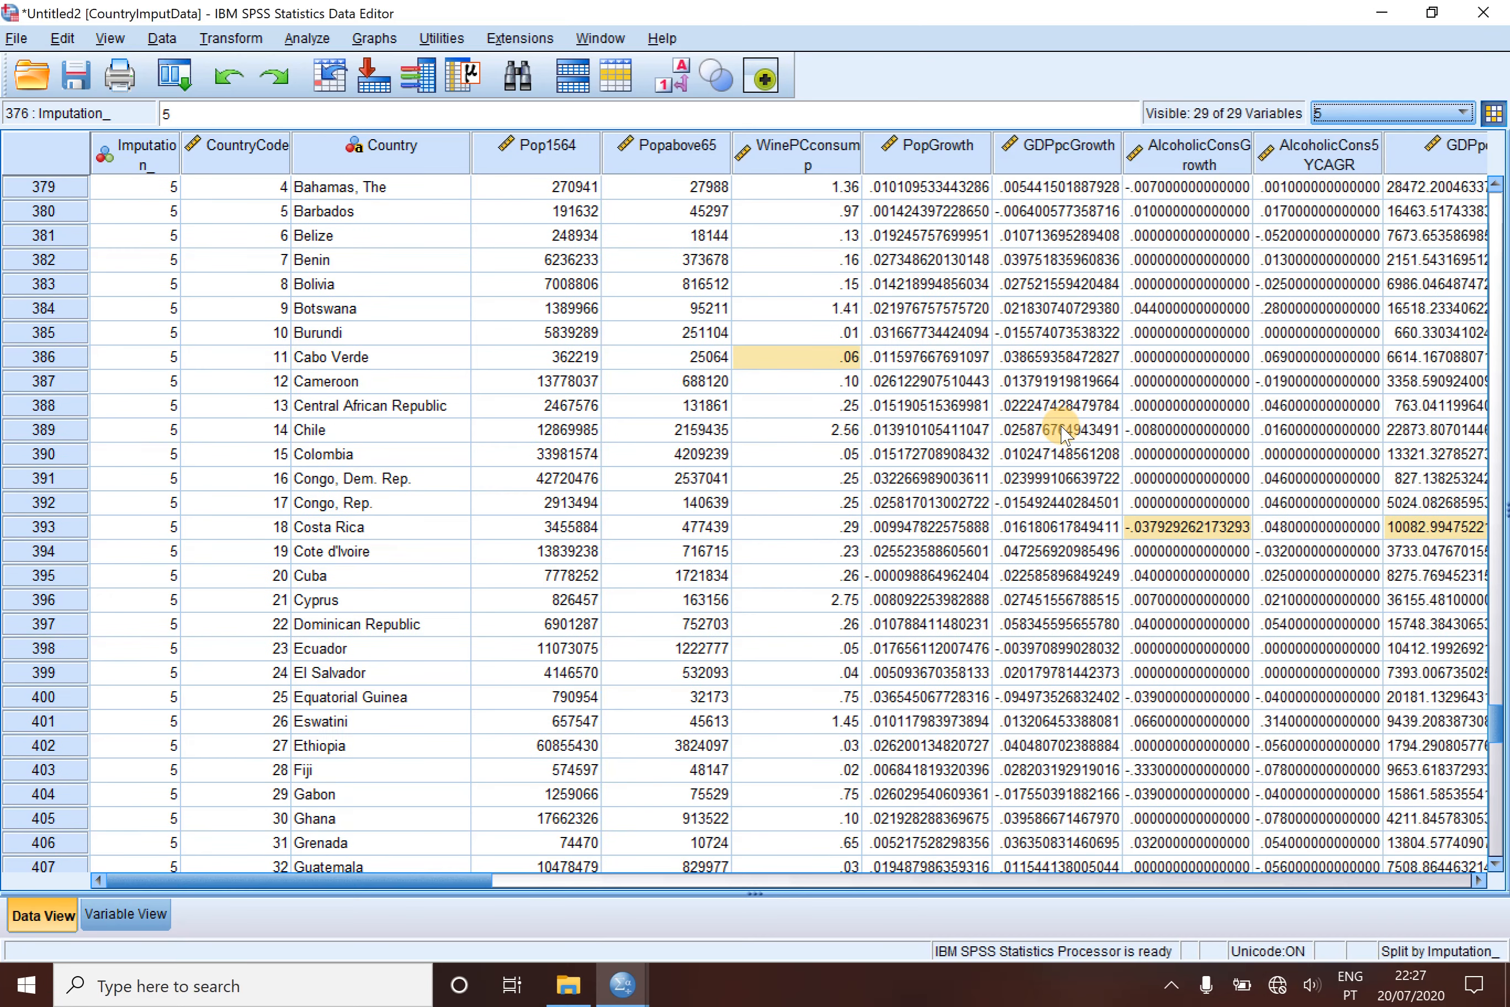
scroll(1060, 434, "down", 1)
scroll(1061, 434, "down", 1)
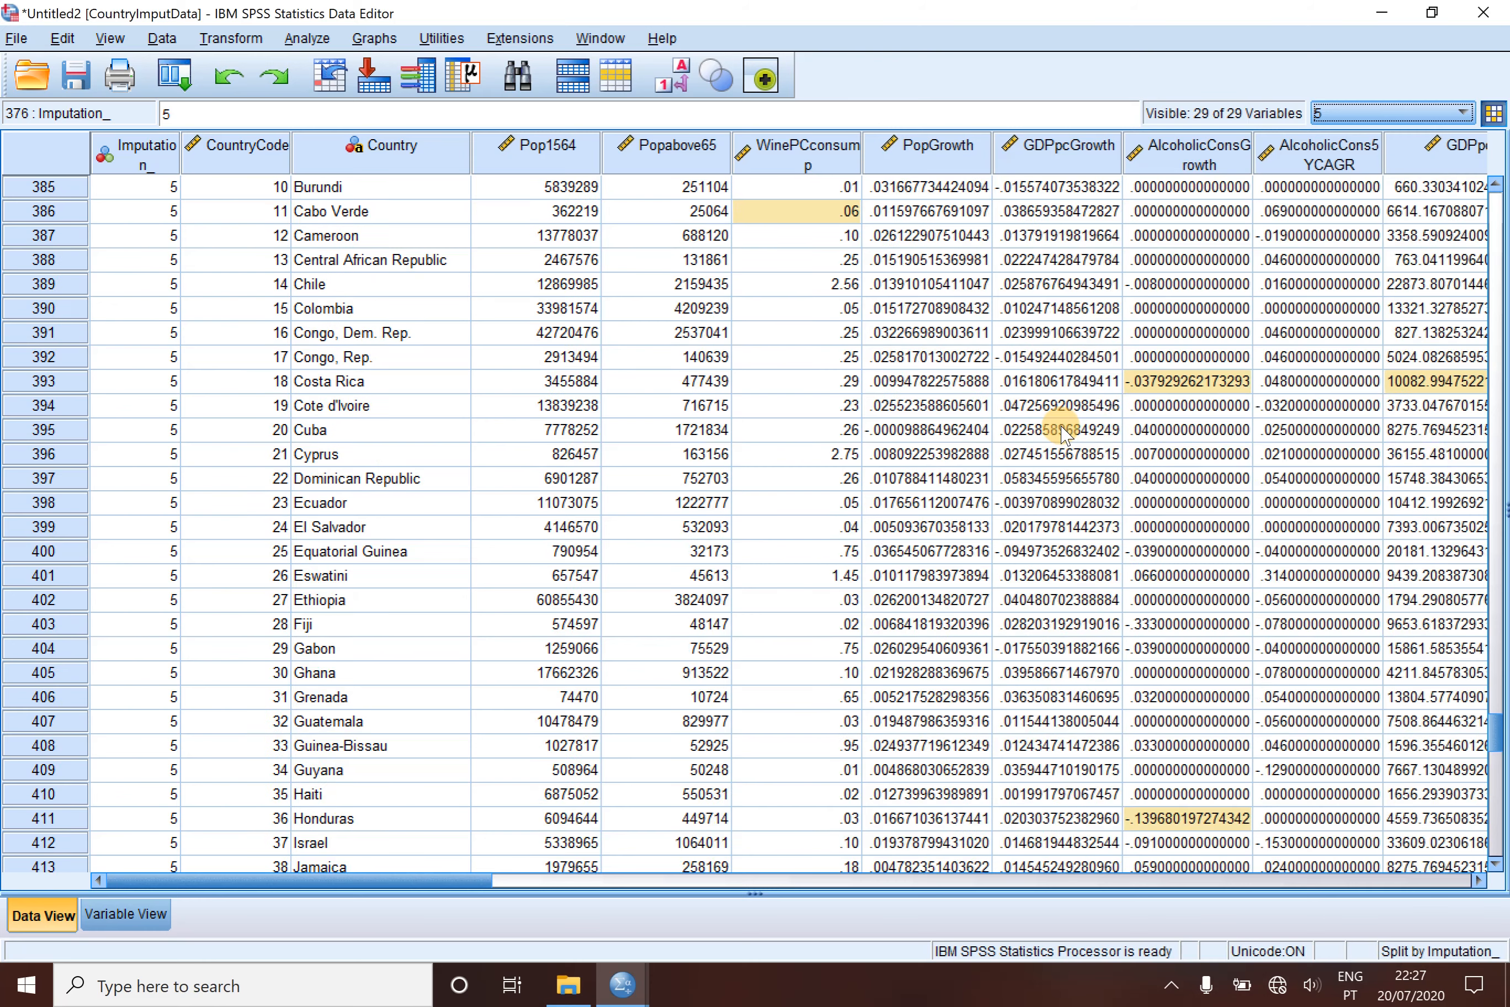
scroll(1058, 434, "up", 2)
scroll(1215, 351, "up", 7)
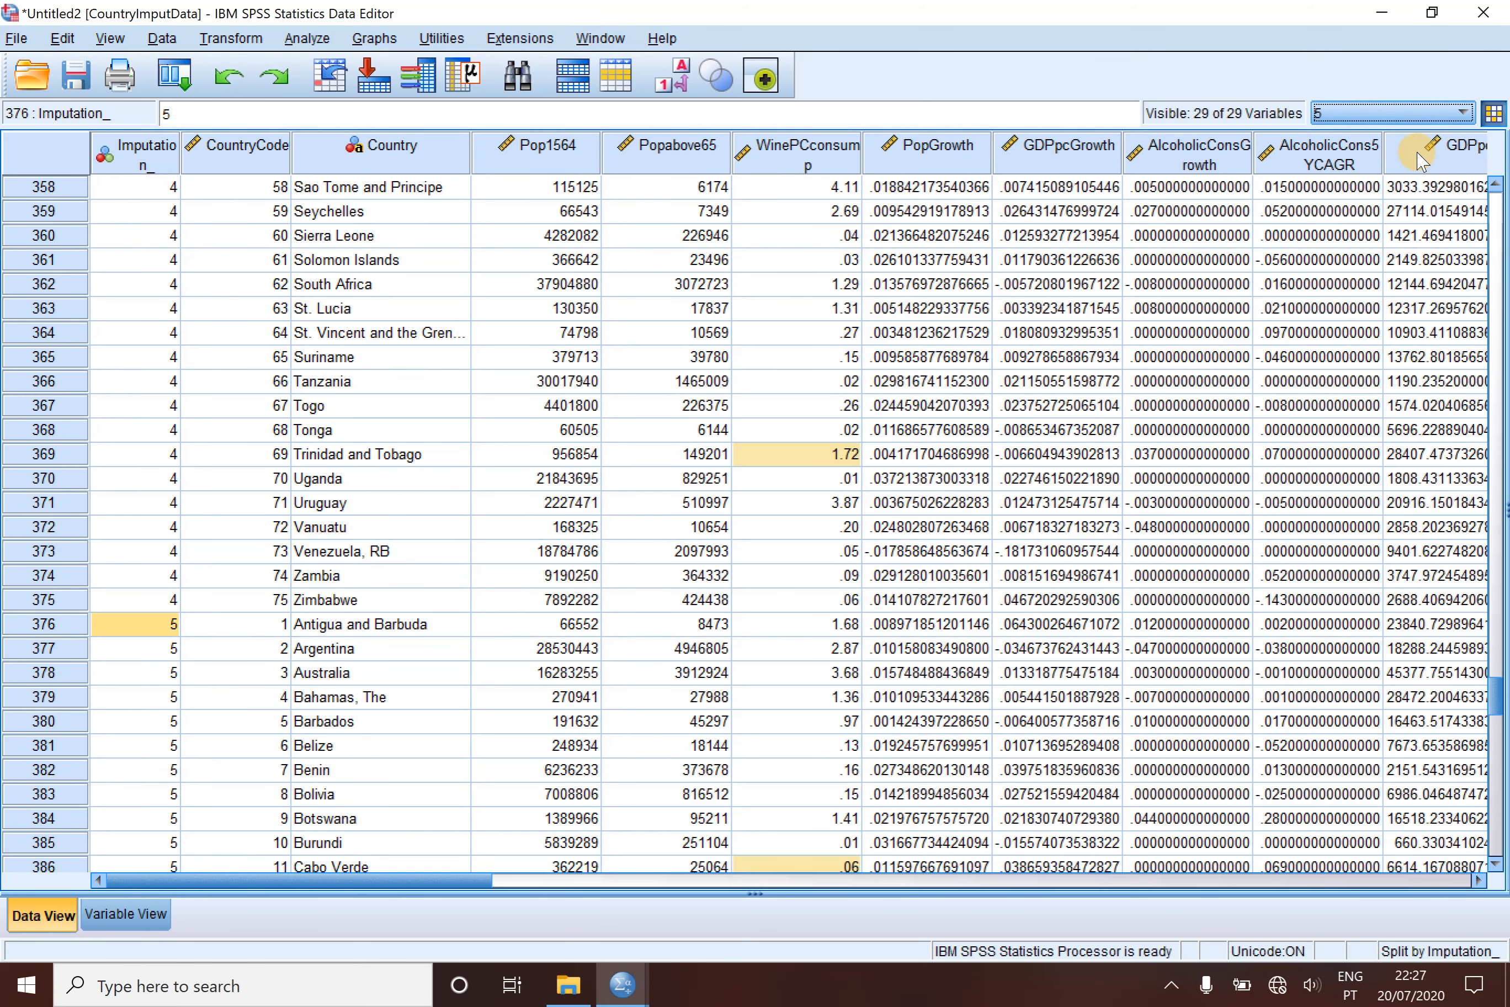
left_click(1467, 110)
left_click(1373, 137)
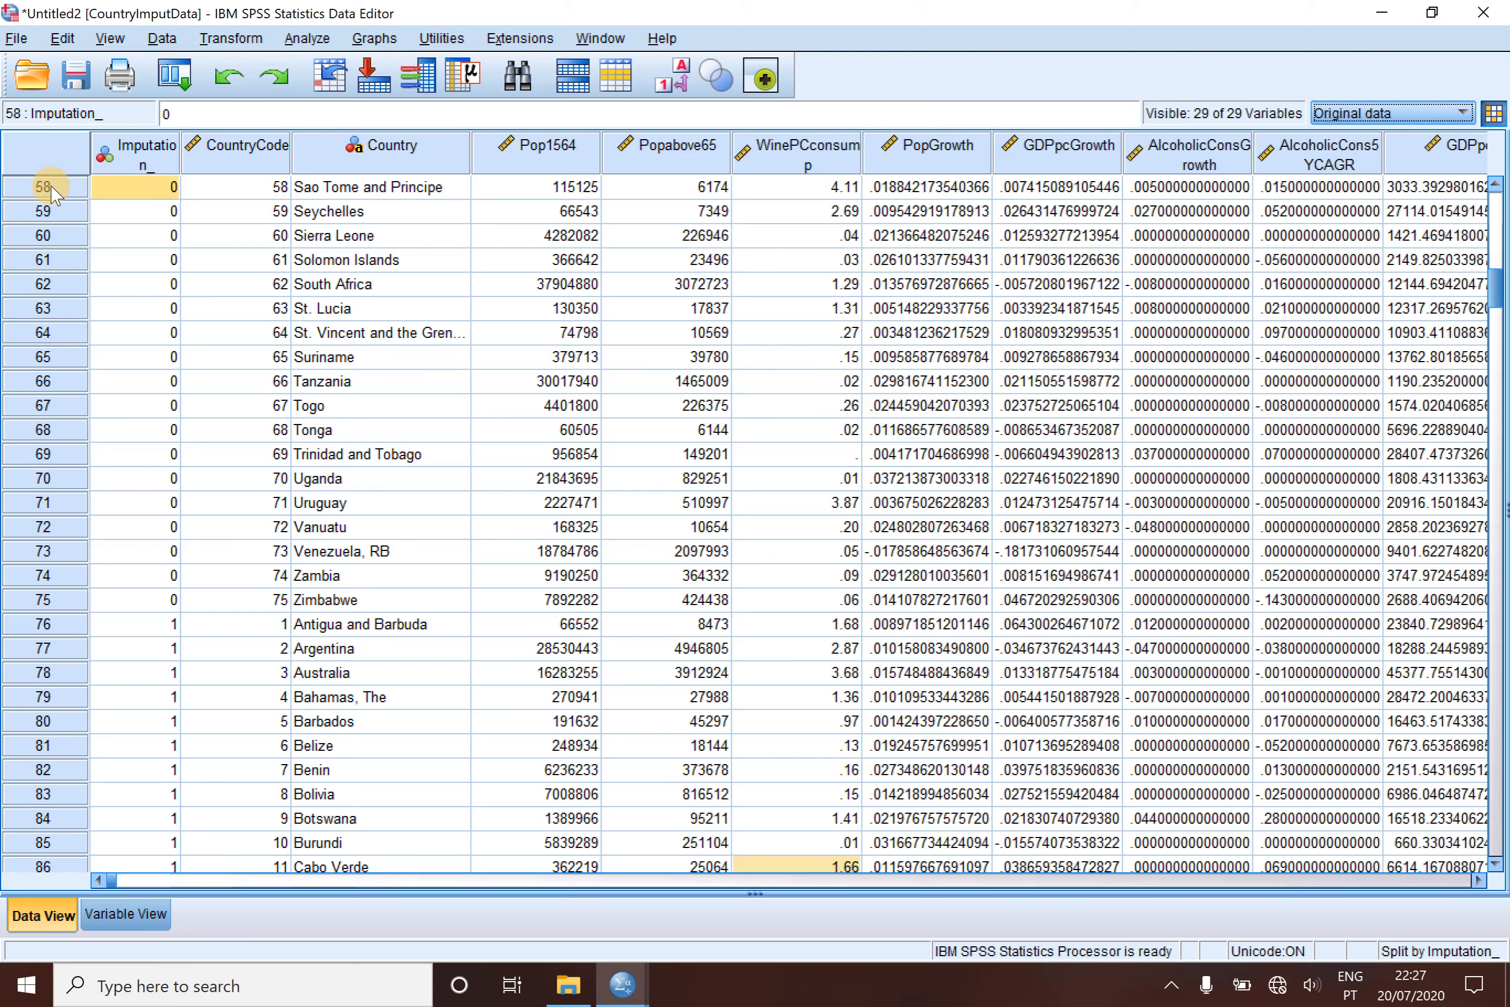
- Delete the original-data cases in rows 1 to 75, where Imputation_ is 0, from the CountryImputData dataset
left_click_drag(52, 193, 51, 213)
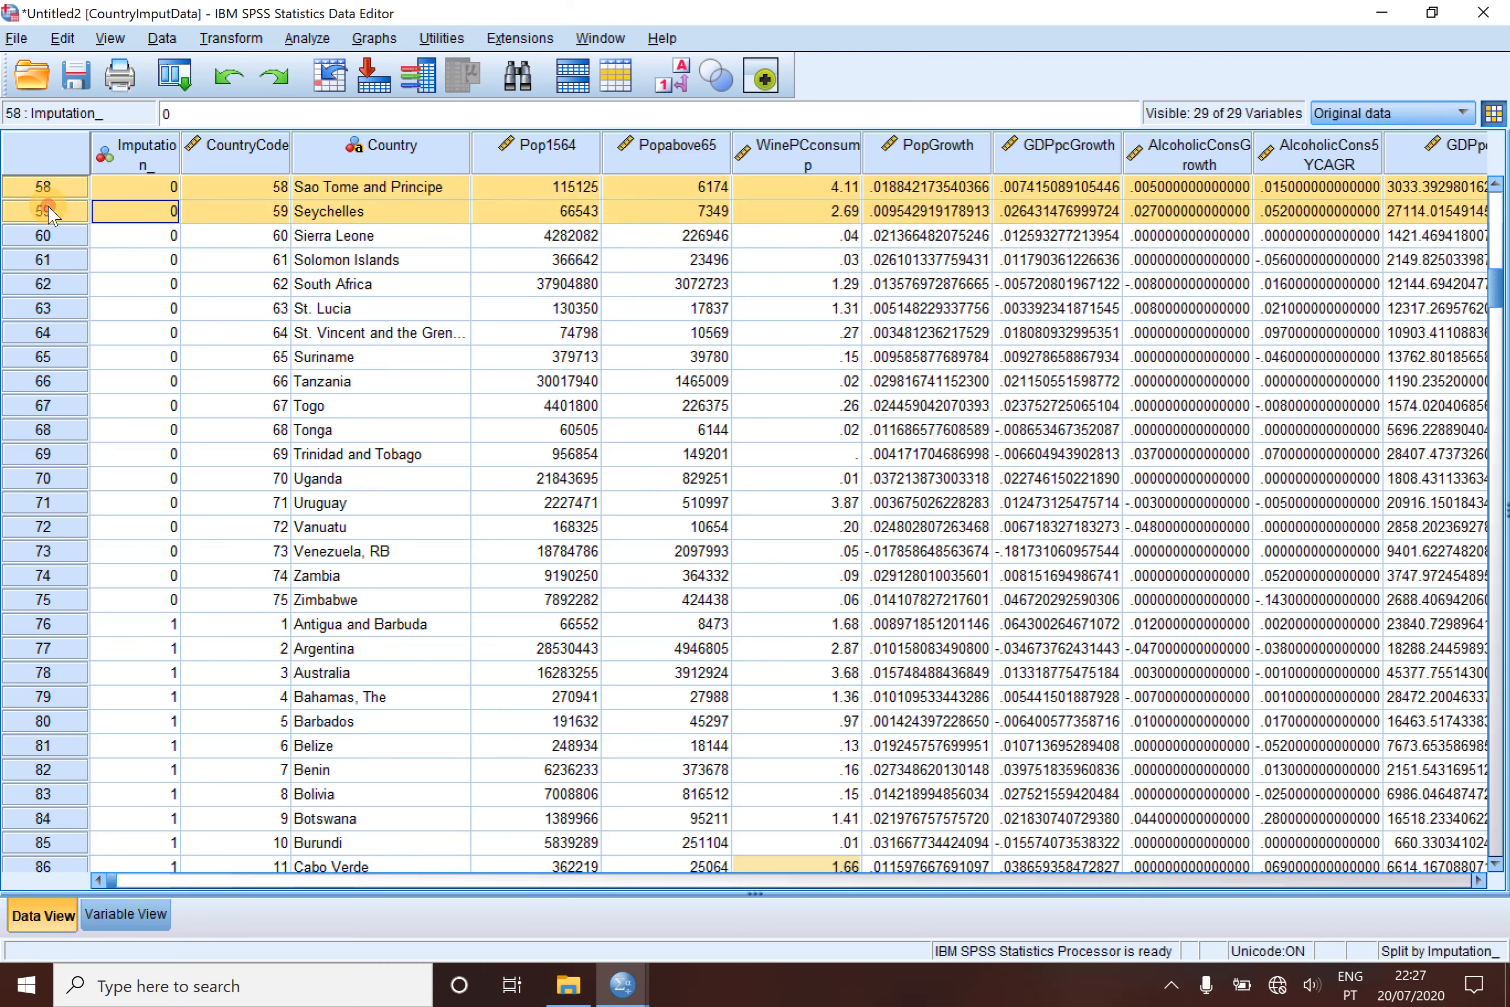
left_click(168, 212)
scroll(168, 213, "up", 19)
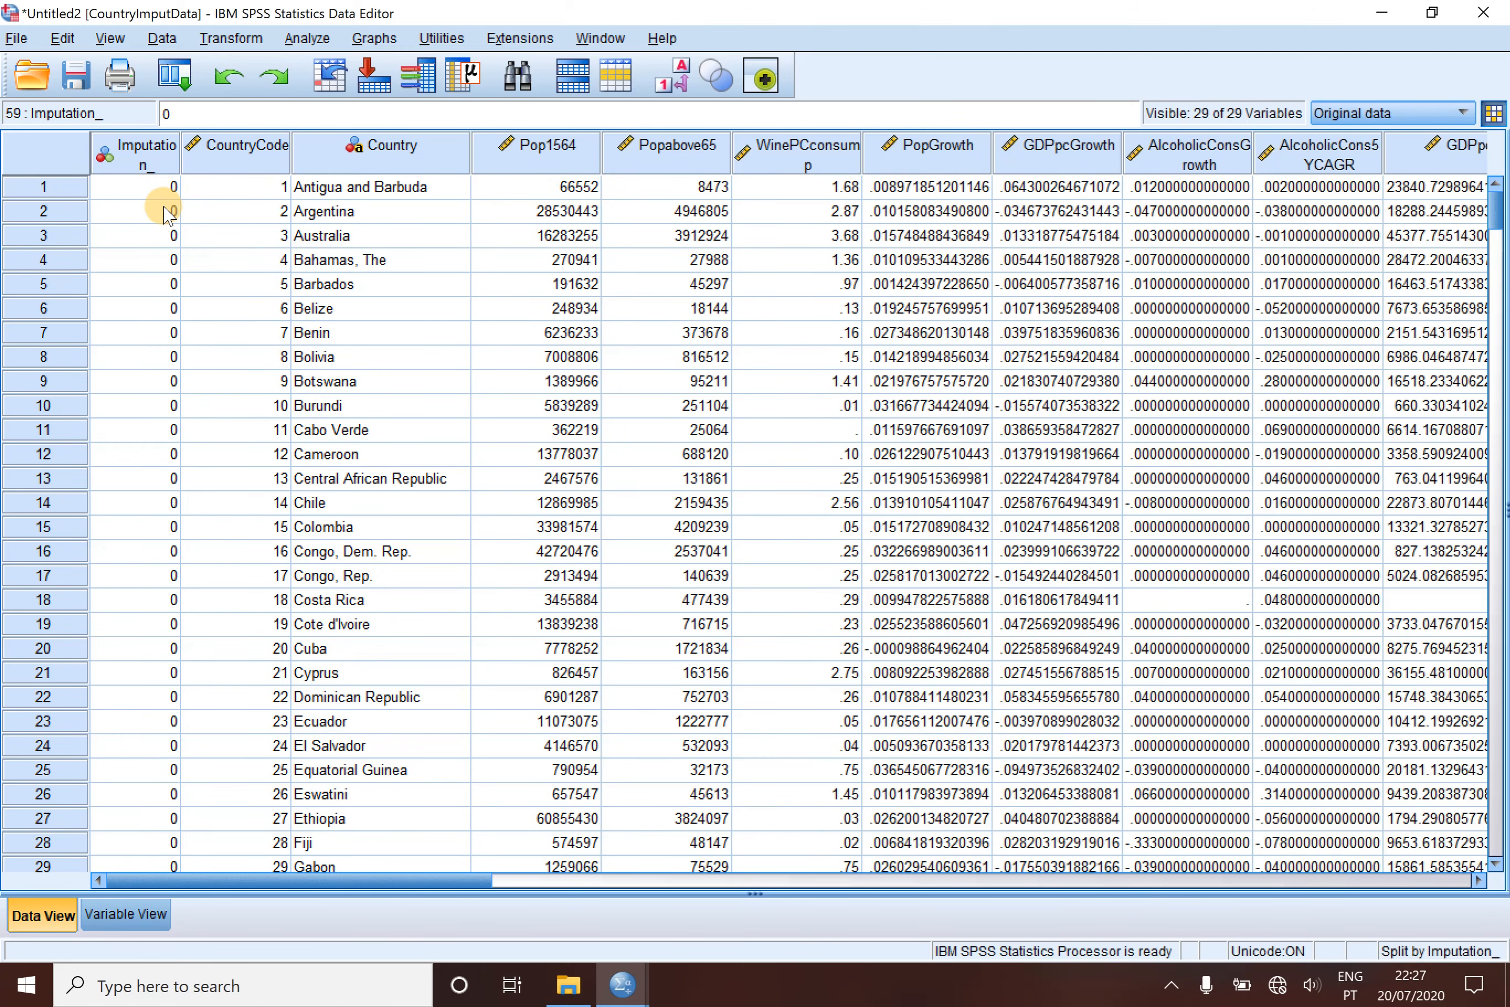
left_click(69, 189)
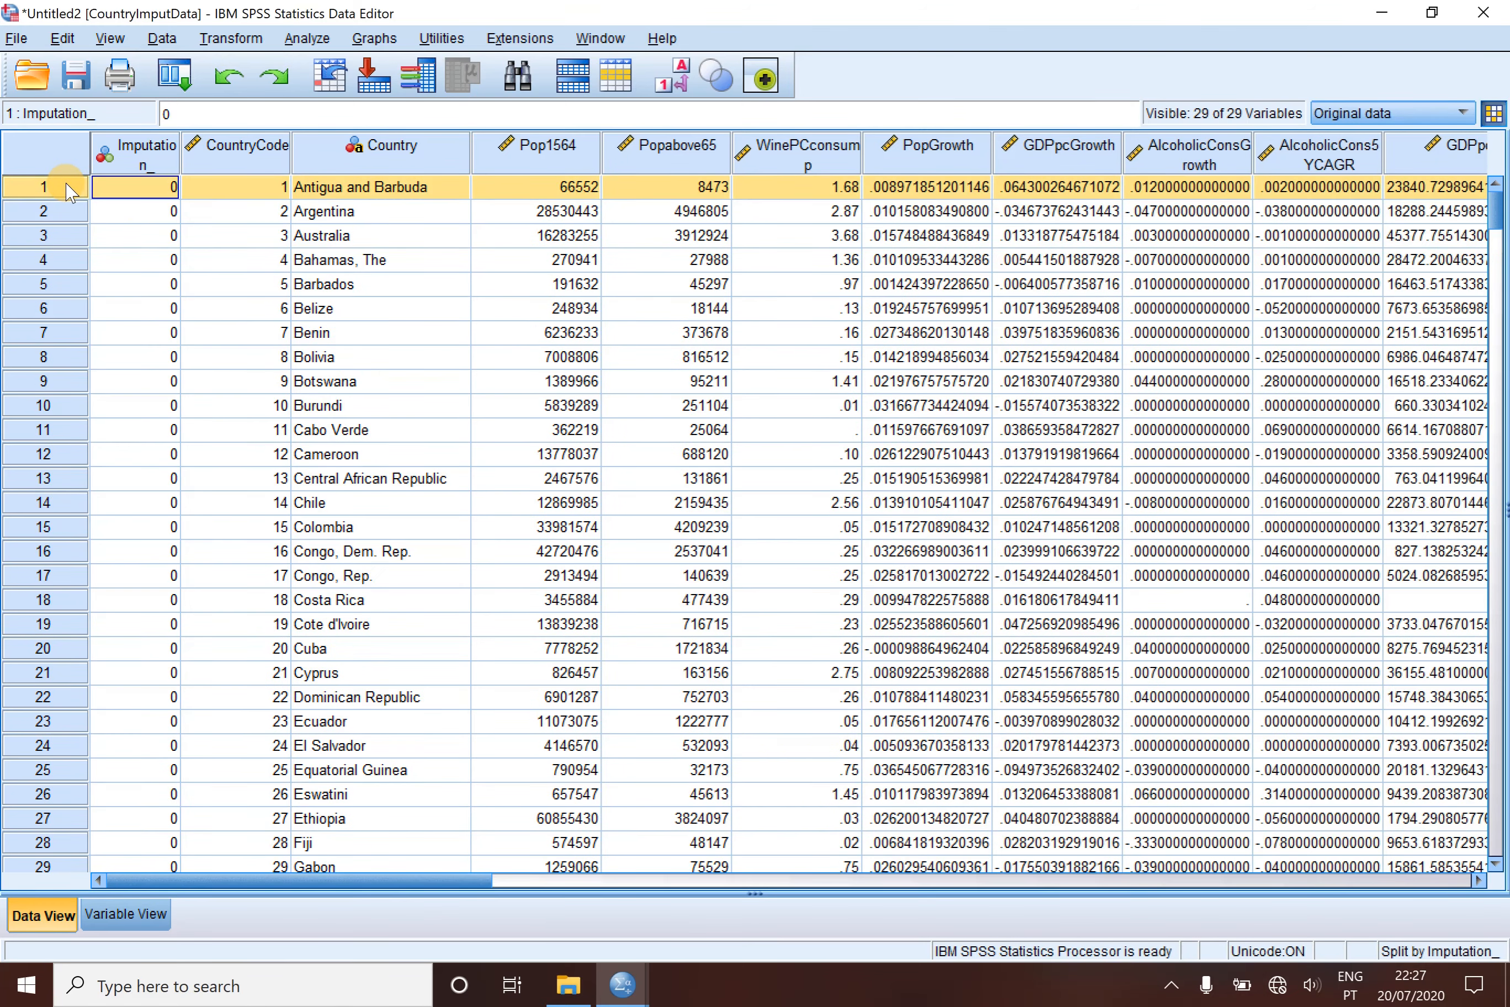
left_click_drag(66, 184, 69, 749)
left_click(122, 217)
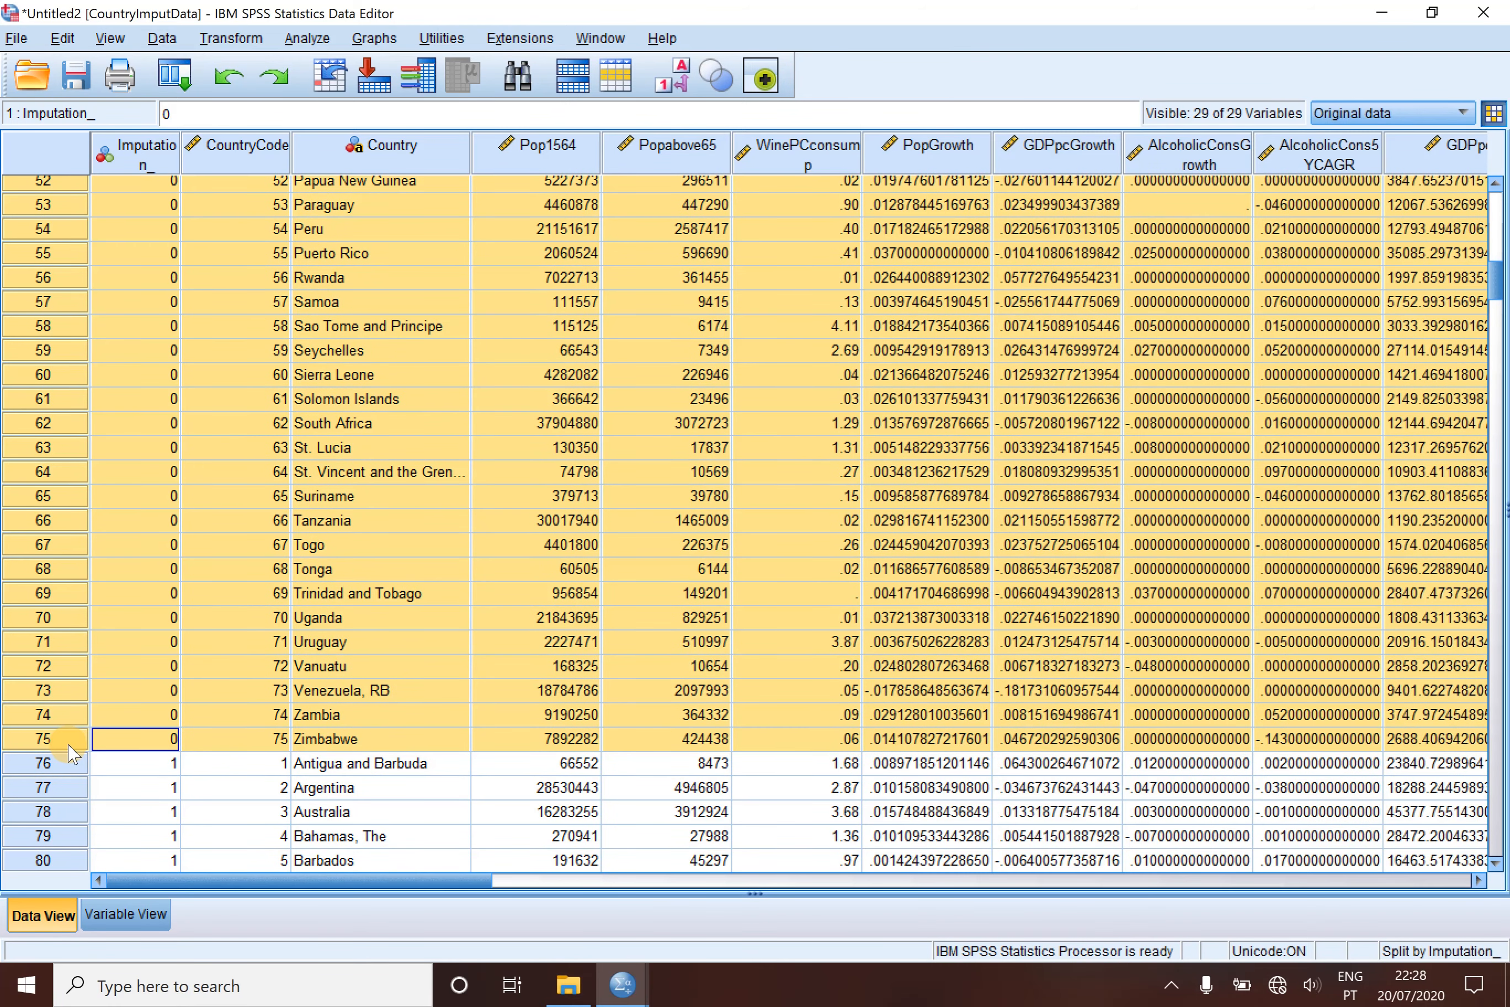
right_click(69, 741)
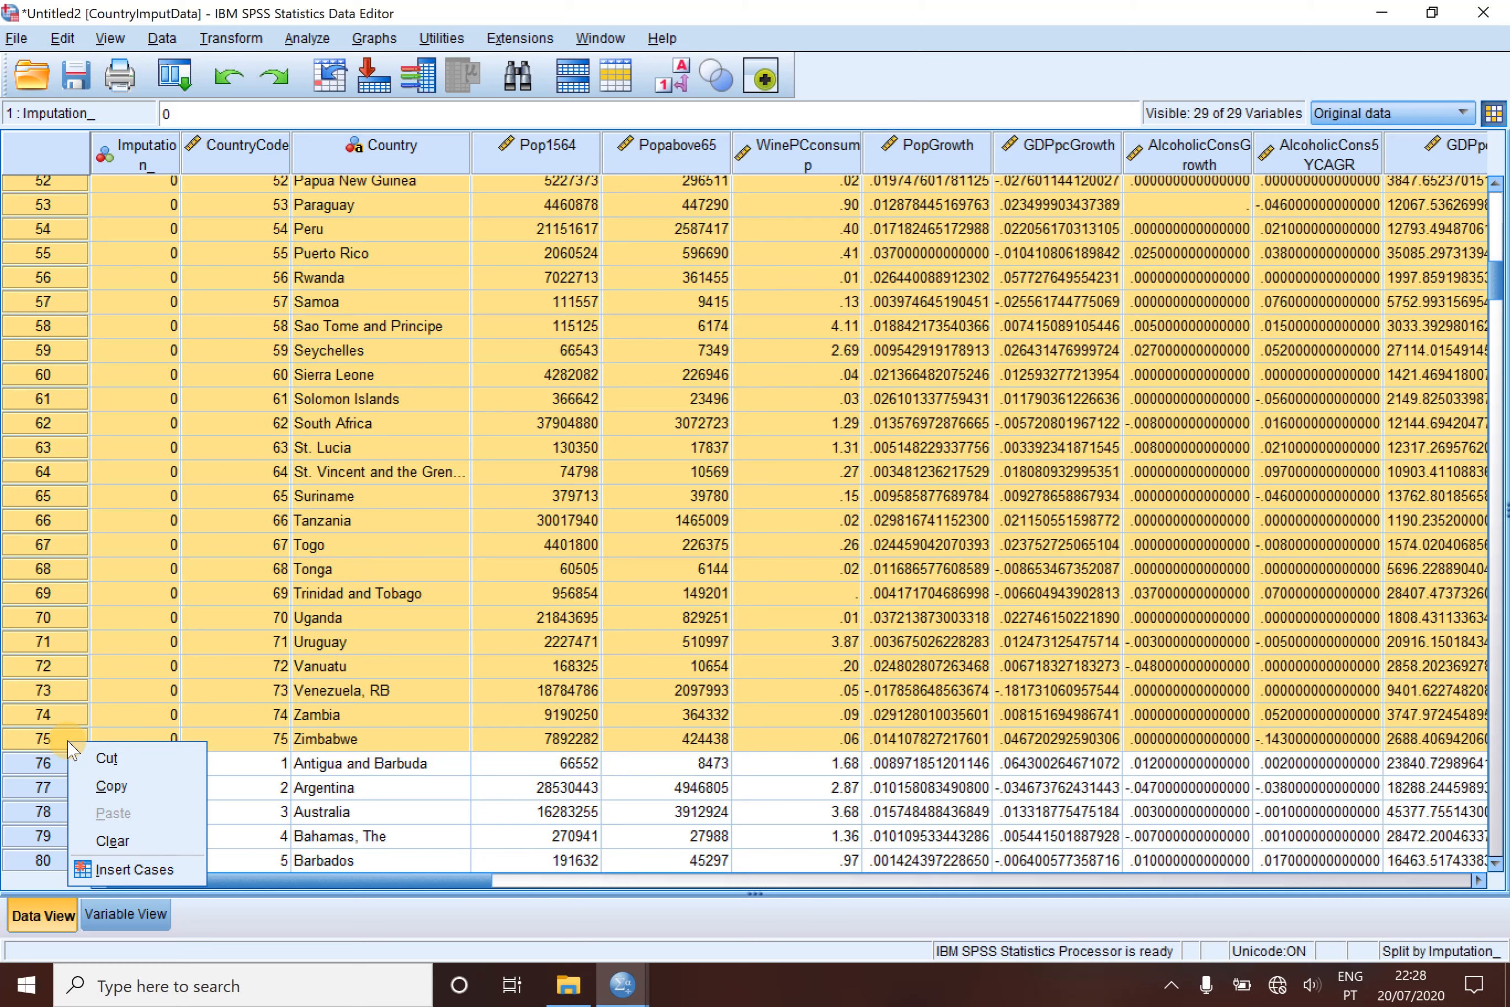
left_click(110, 840)
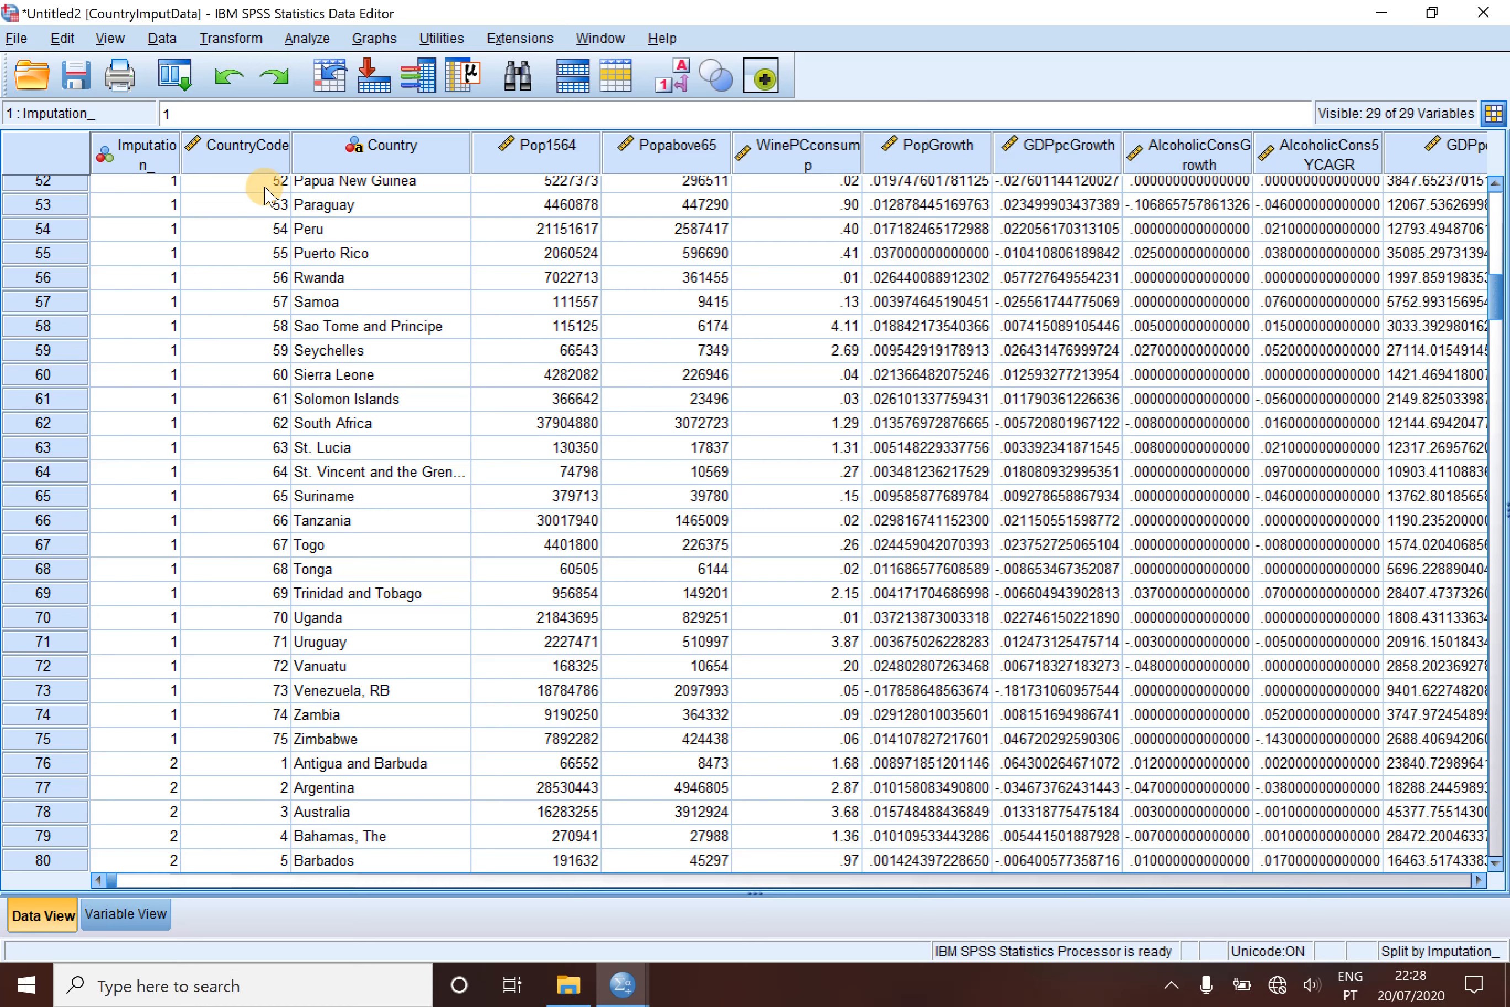
- Sort the cases ascending by Country Code and then Imputation Number, and check the five imputation rows for Antigua and Barbuda
left_click(161, 39)
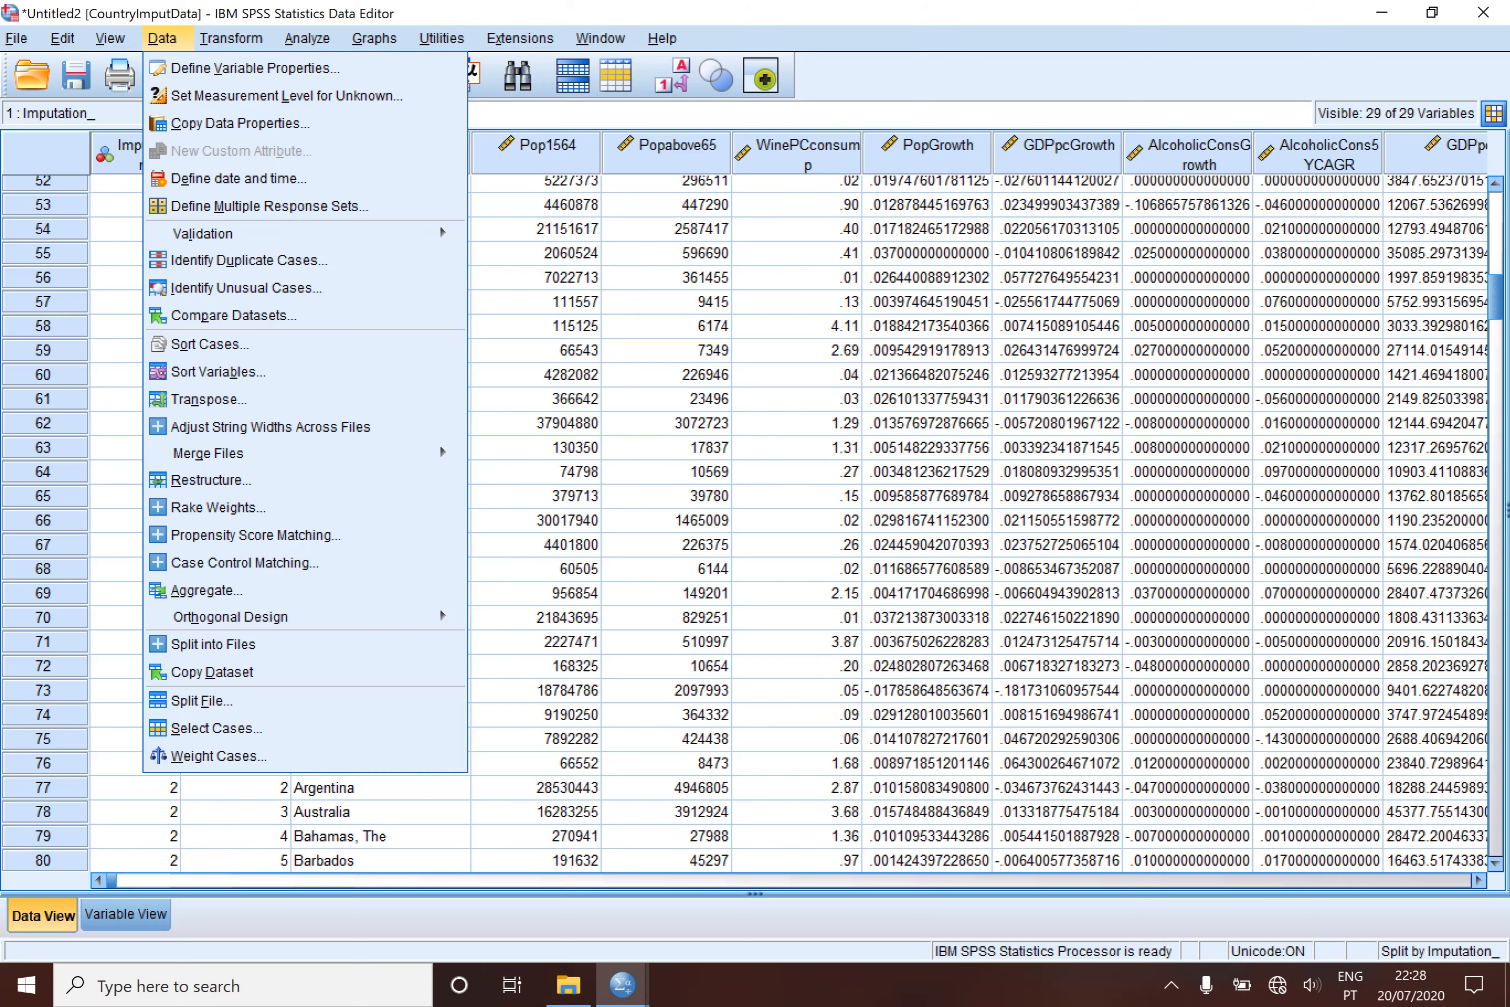
left_click(214, 344)
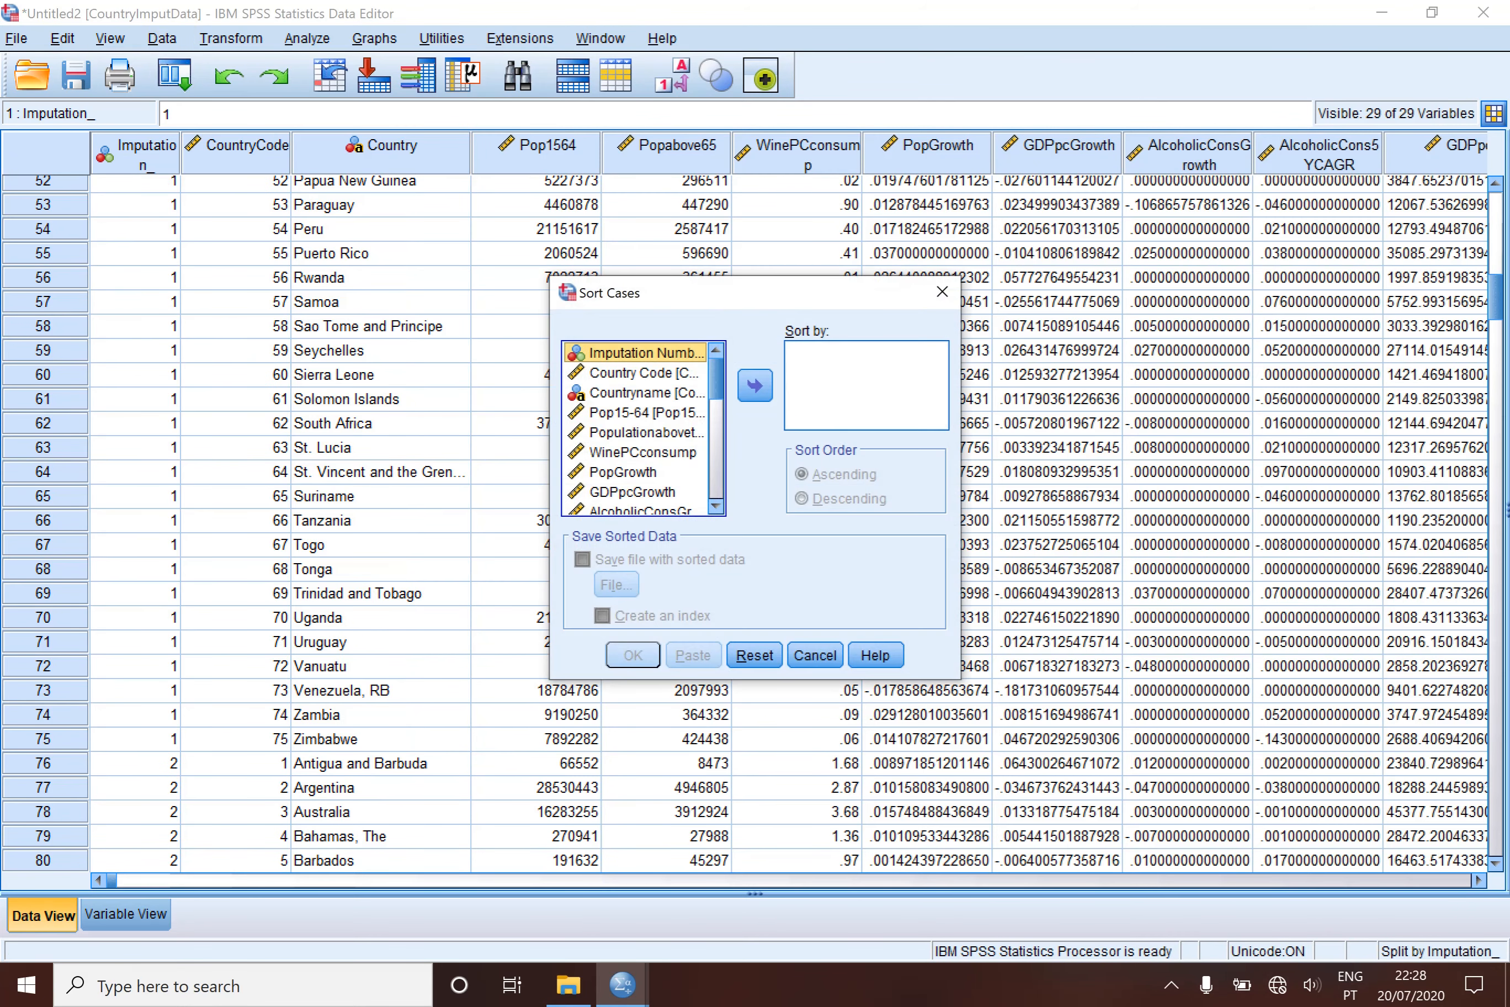
left_click(659, 374)
left_click(755, 386)
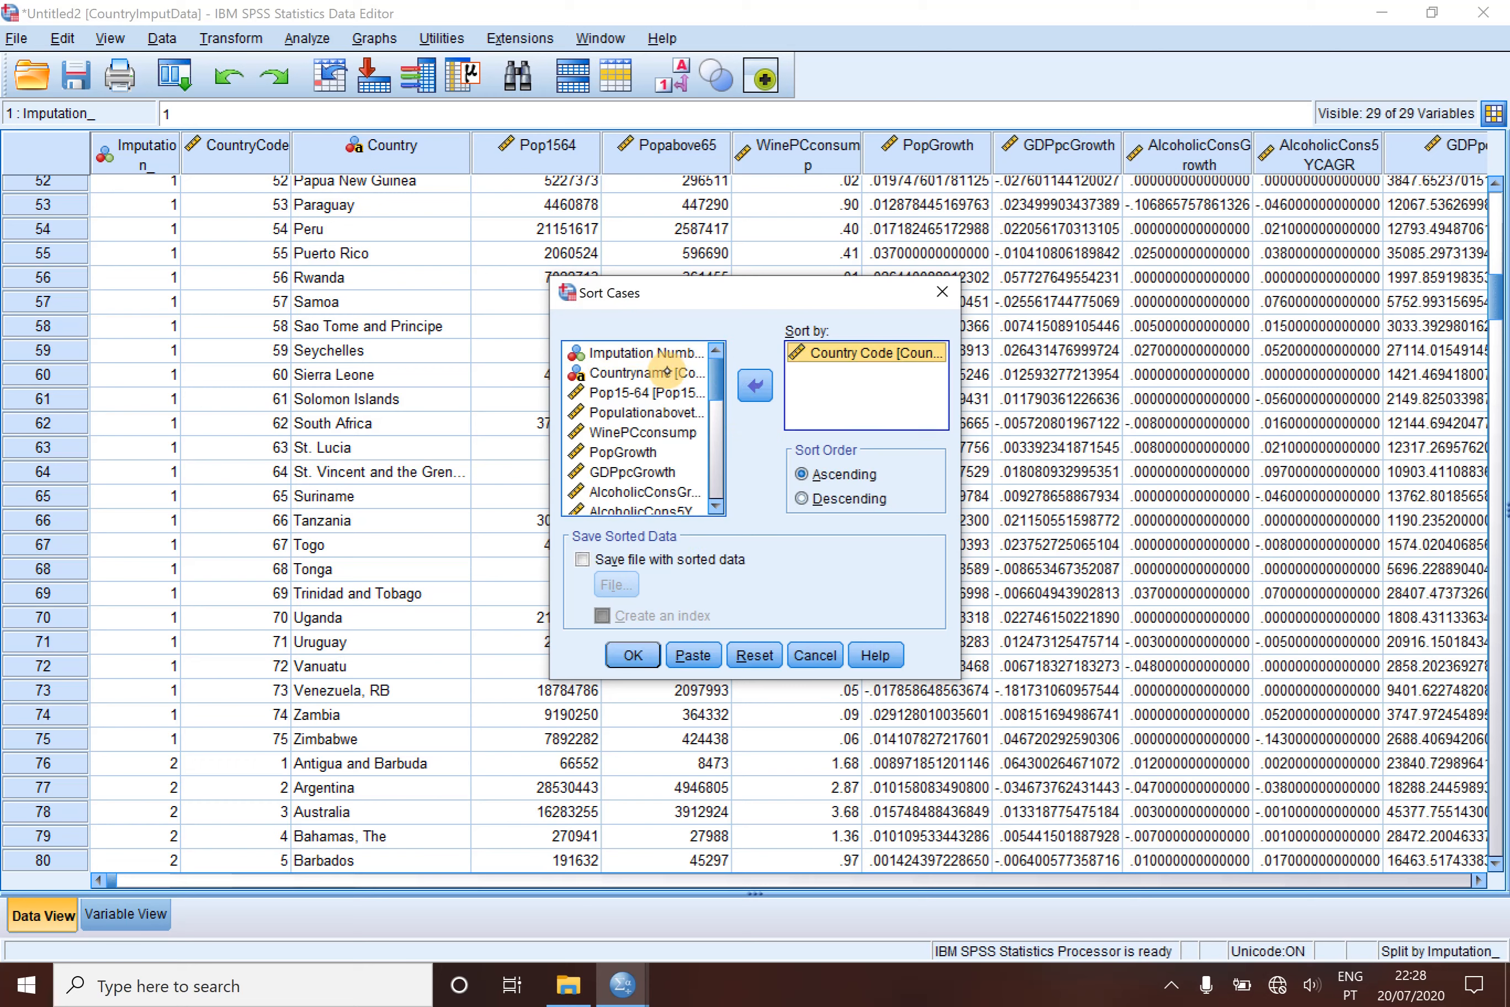
left_click(642, 354)
left_click(754, 386)
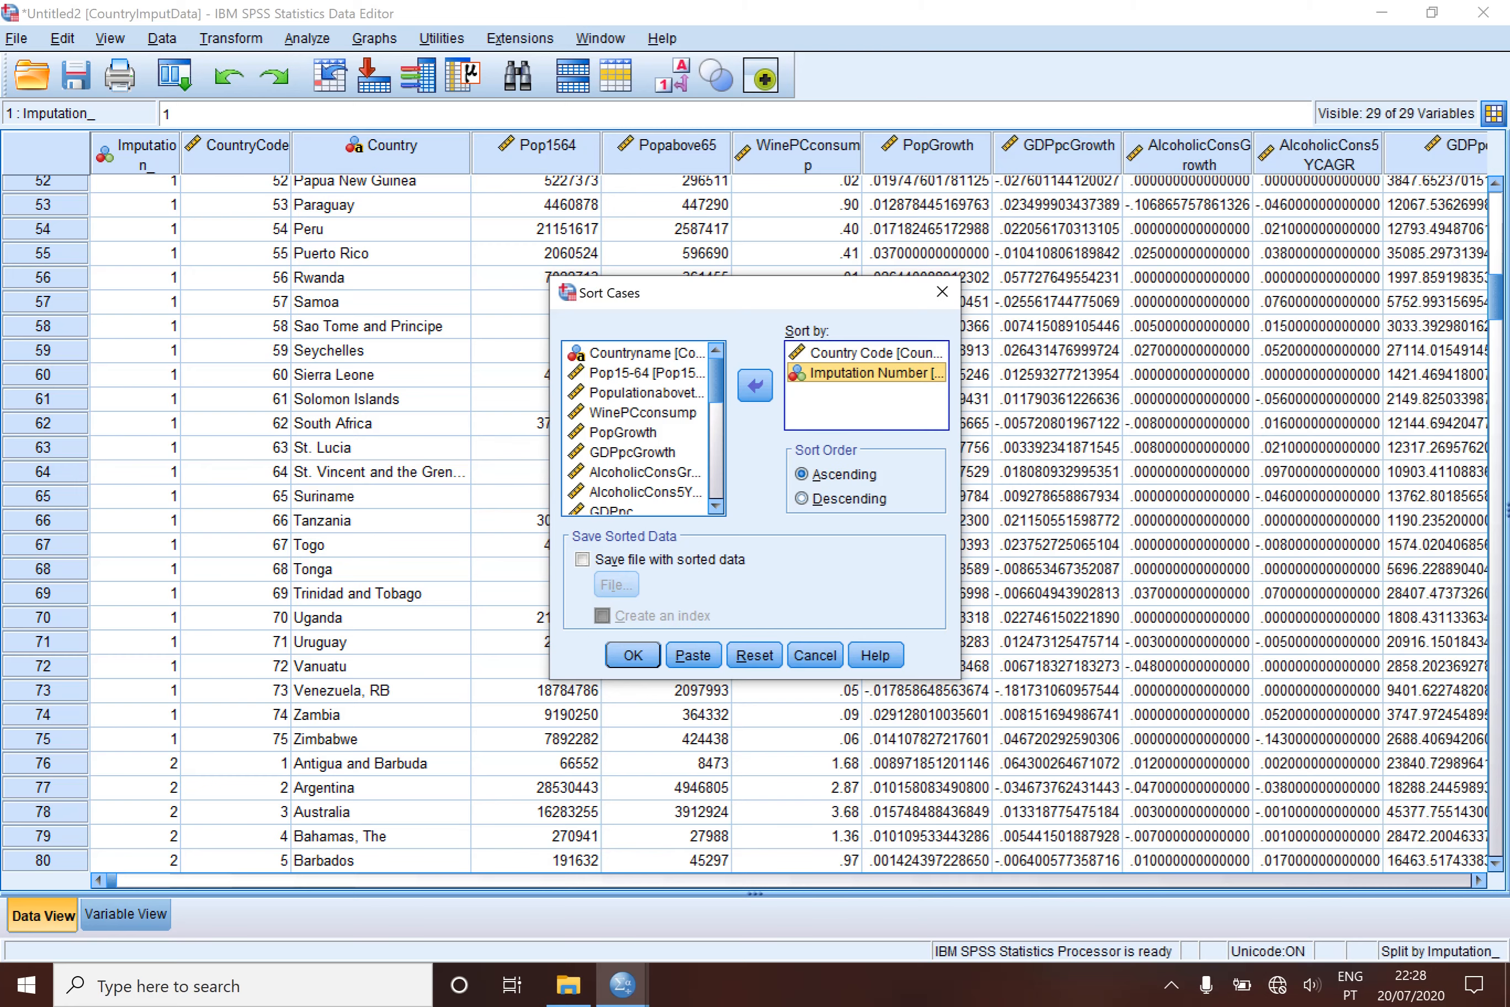
left_click(633, 653)
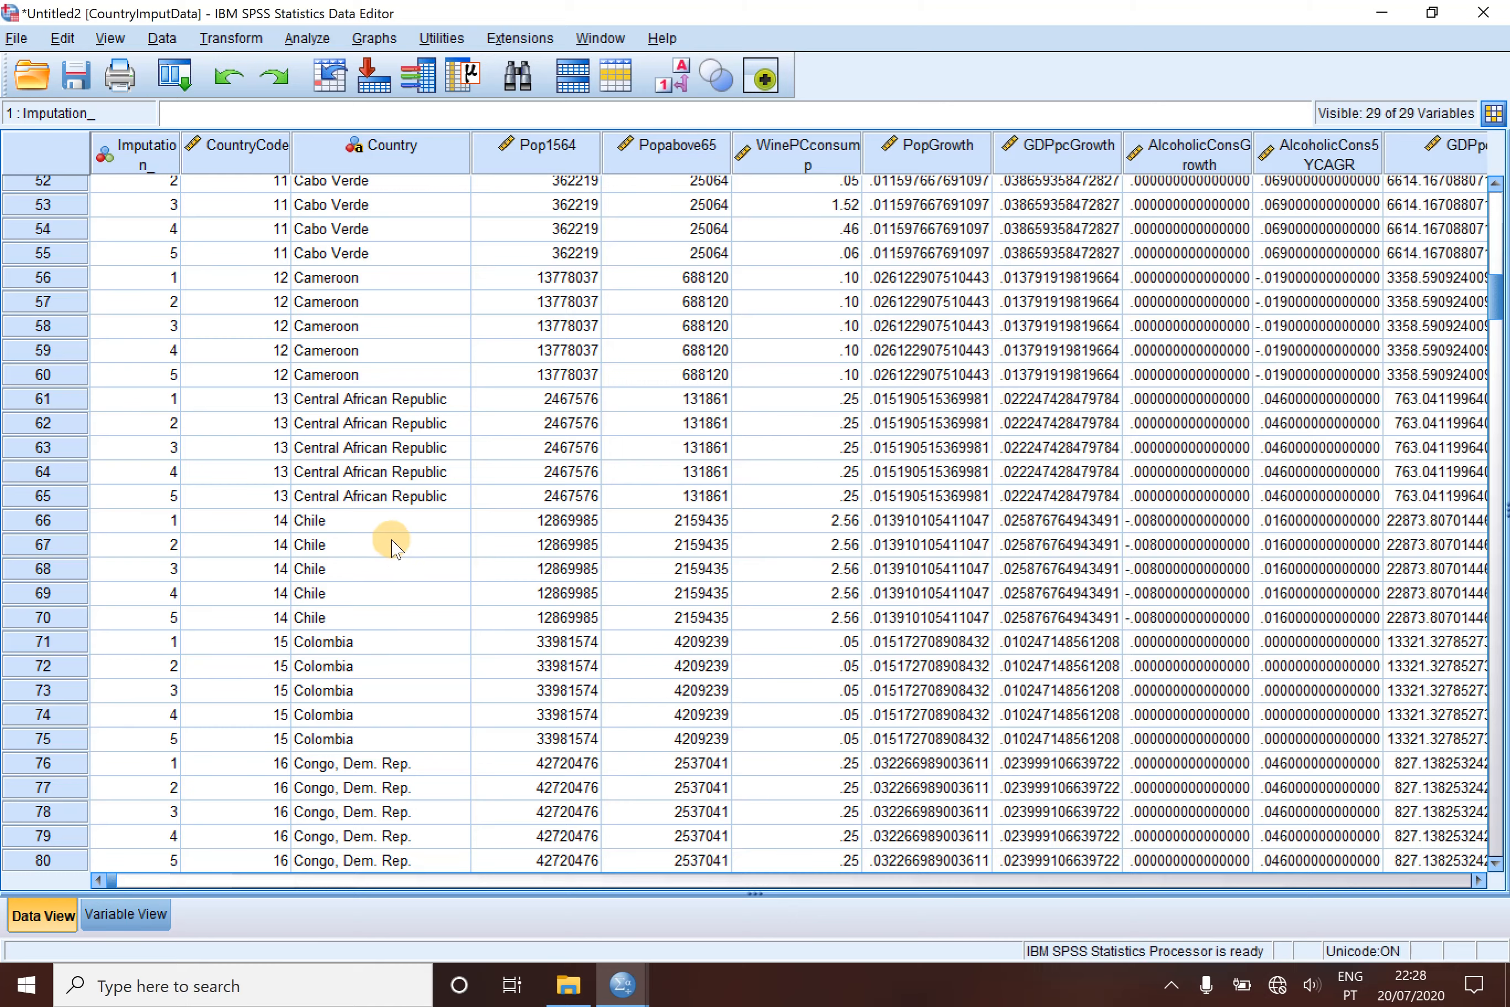
scroll(388, 533, "up", 17)
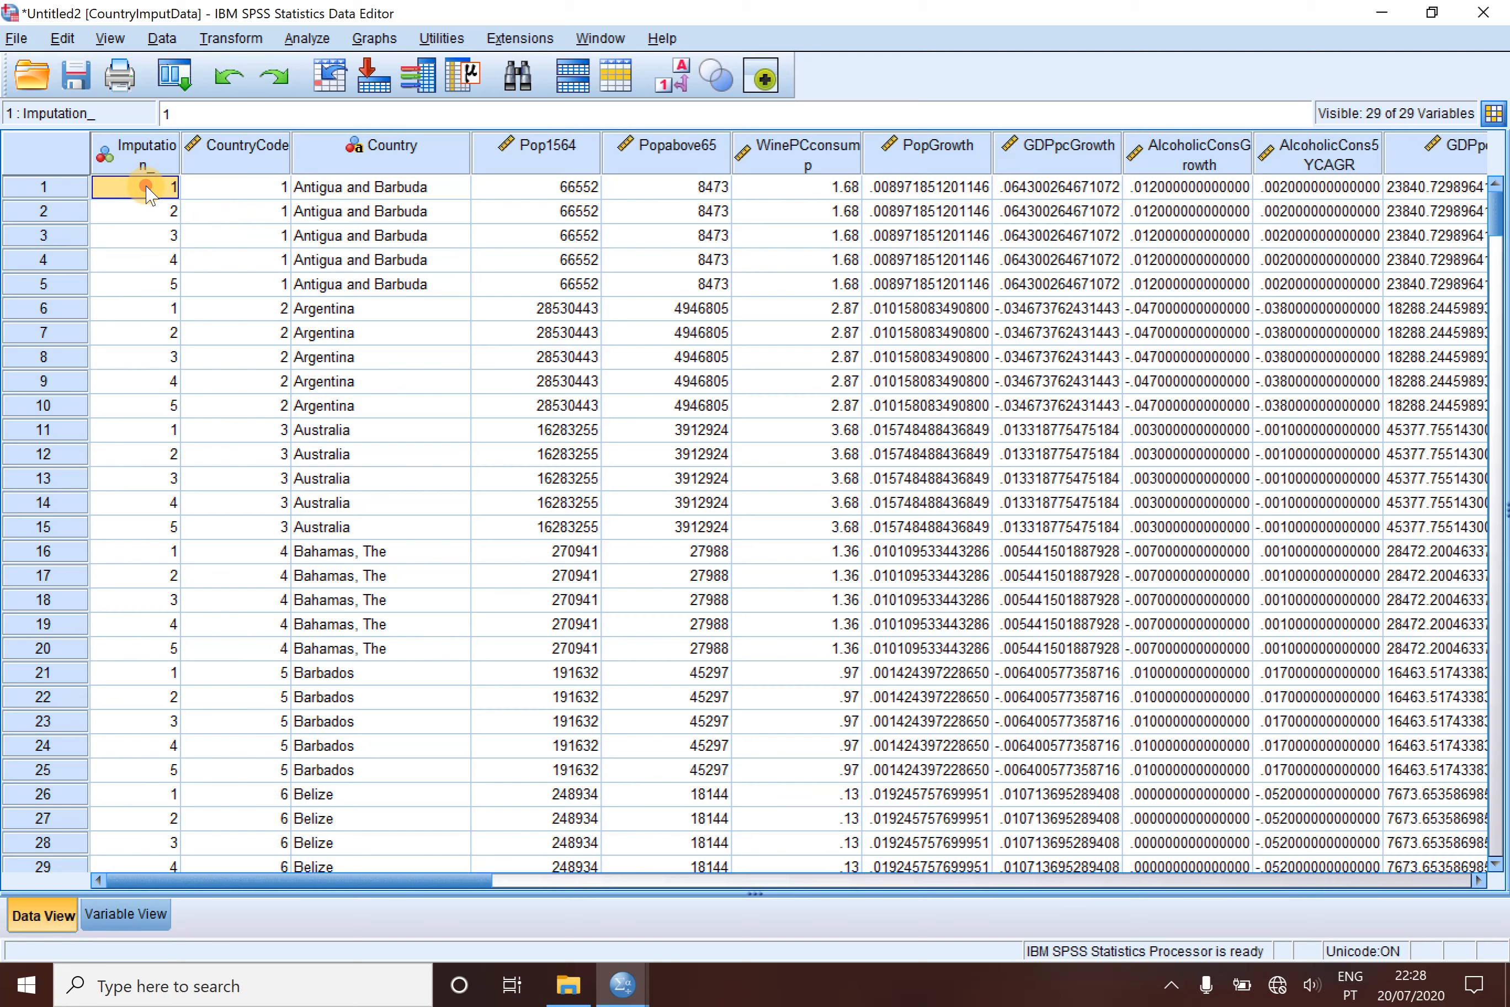
left_click_drag(147, 193, 143, 295)
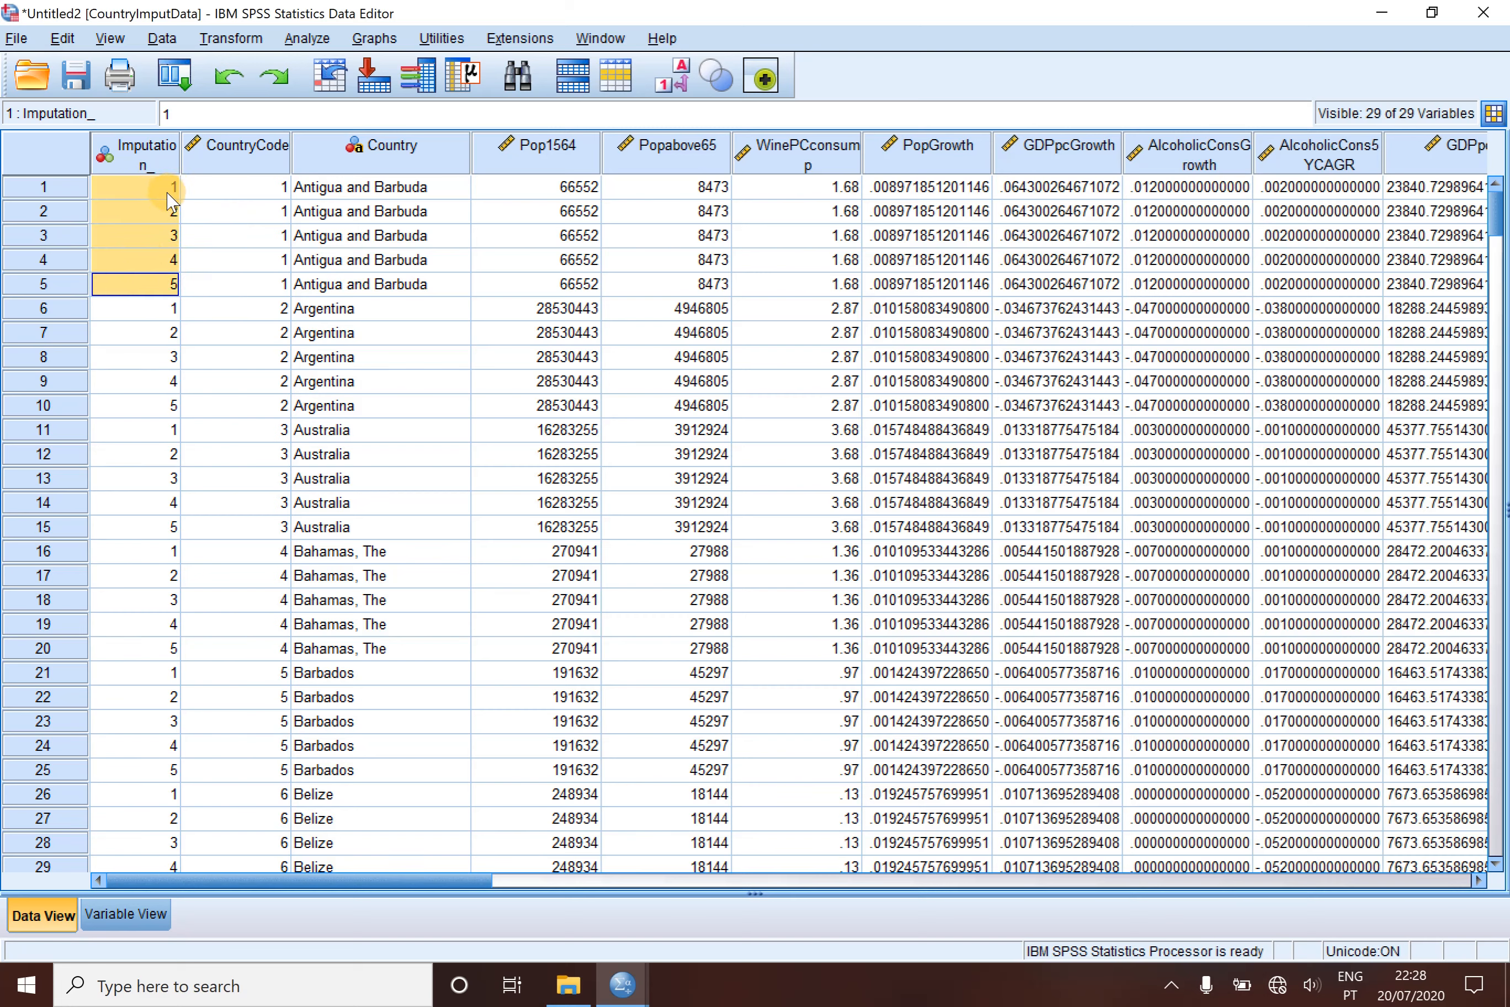
left_click_drag(221, 188, 297, 286)
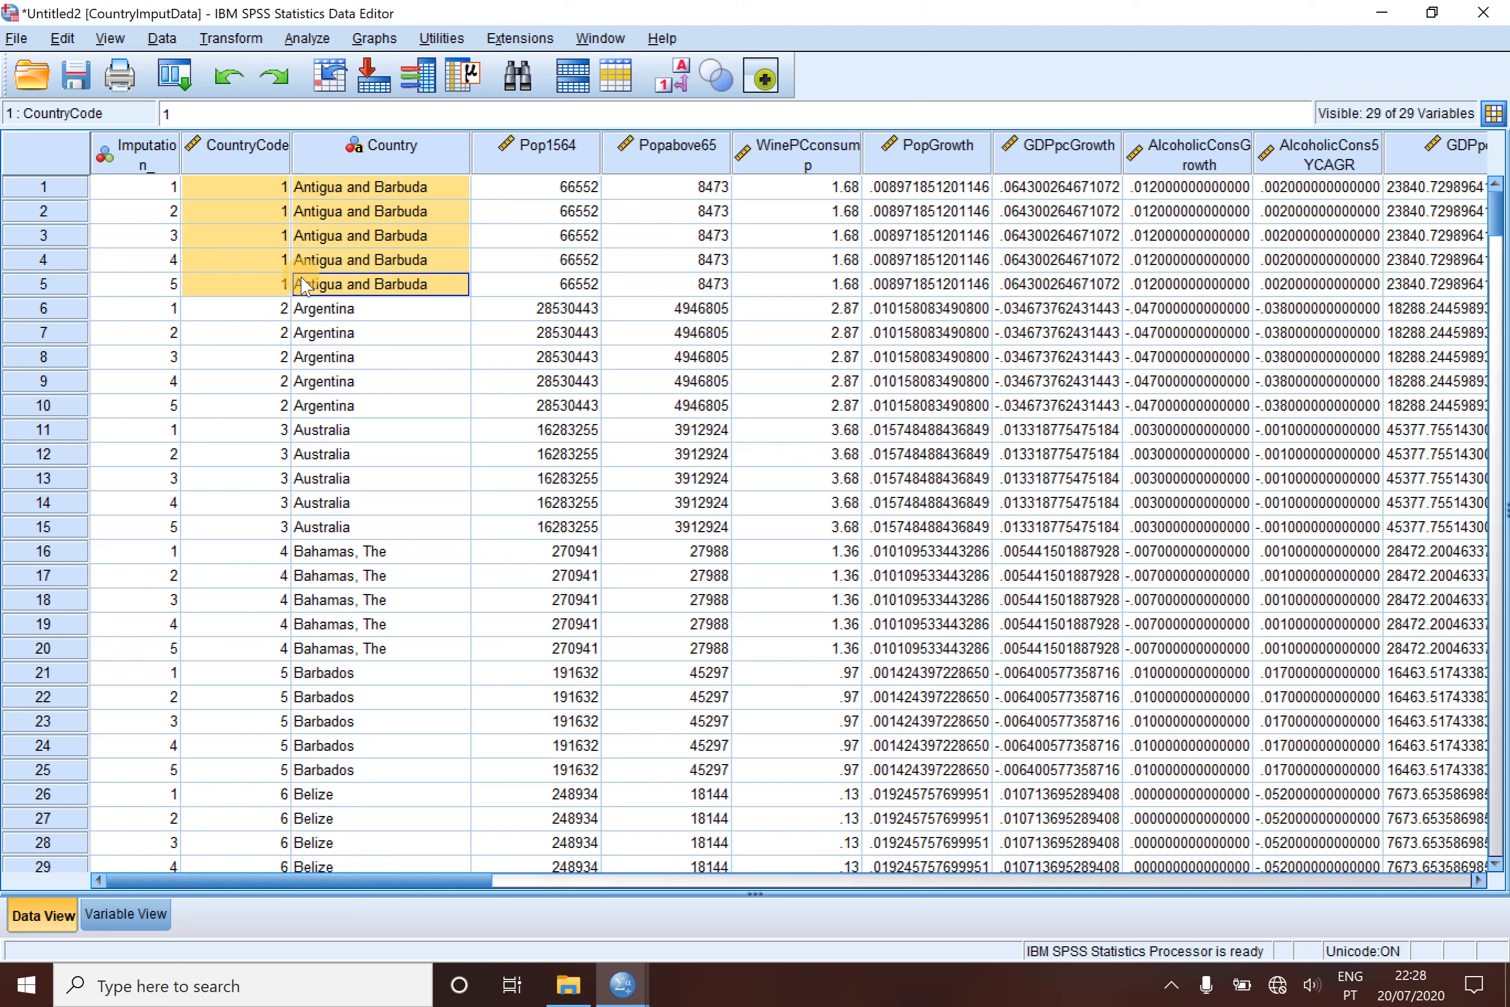
left_click(260, 310)
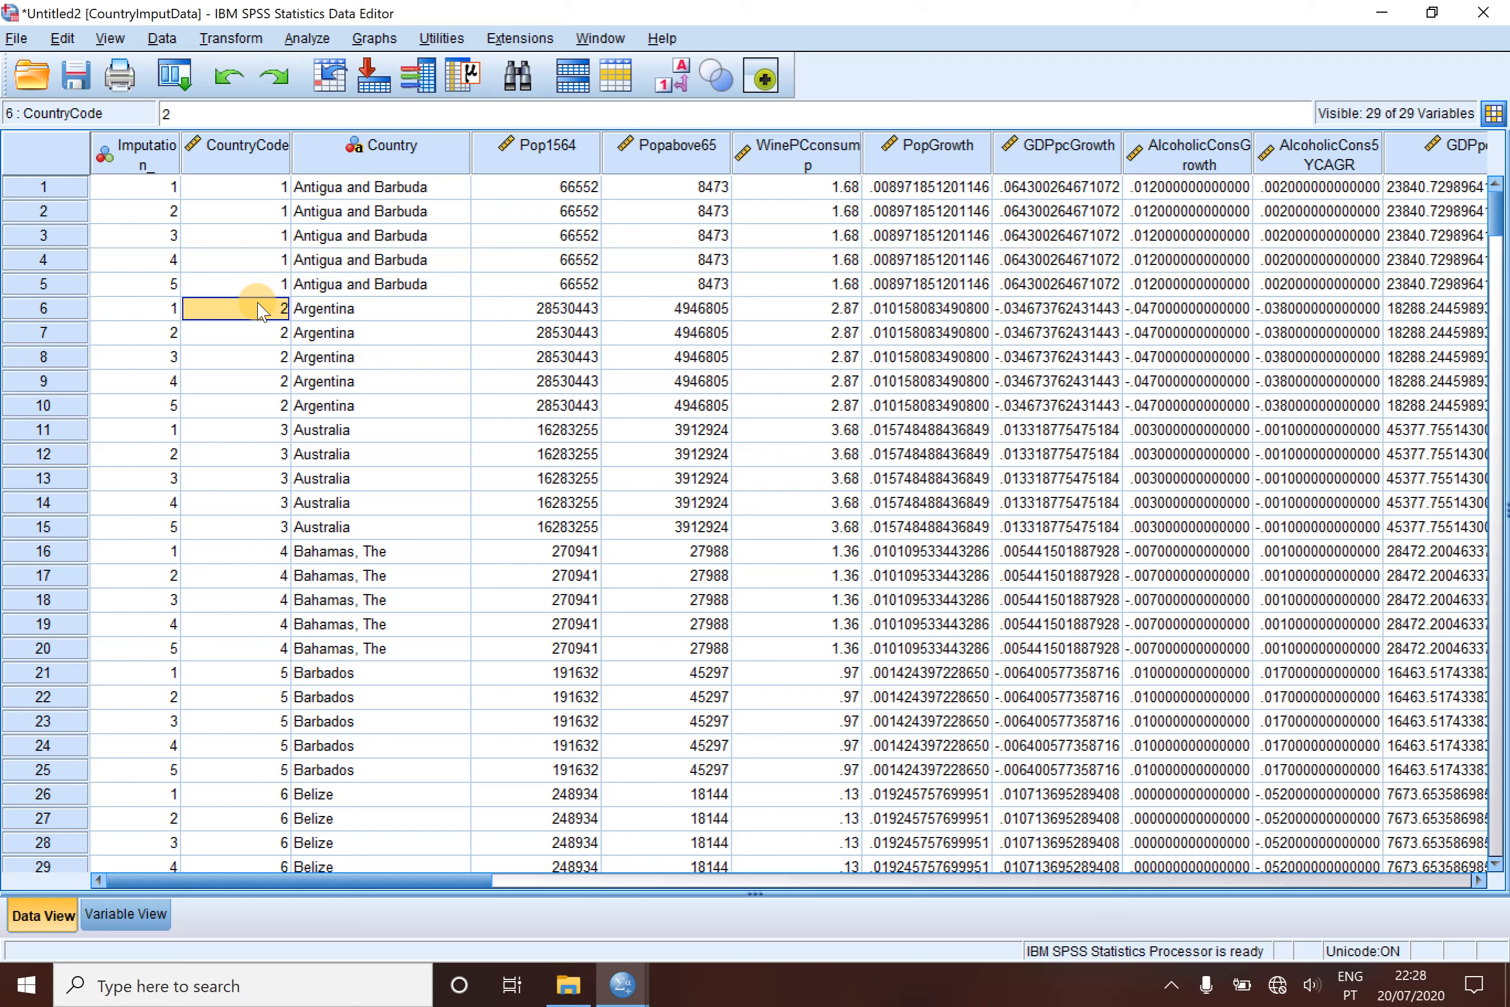
- Start an Output Management System request for Tables output from the Frequencies command with the Statistics table subtype
left_click(442, 38)
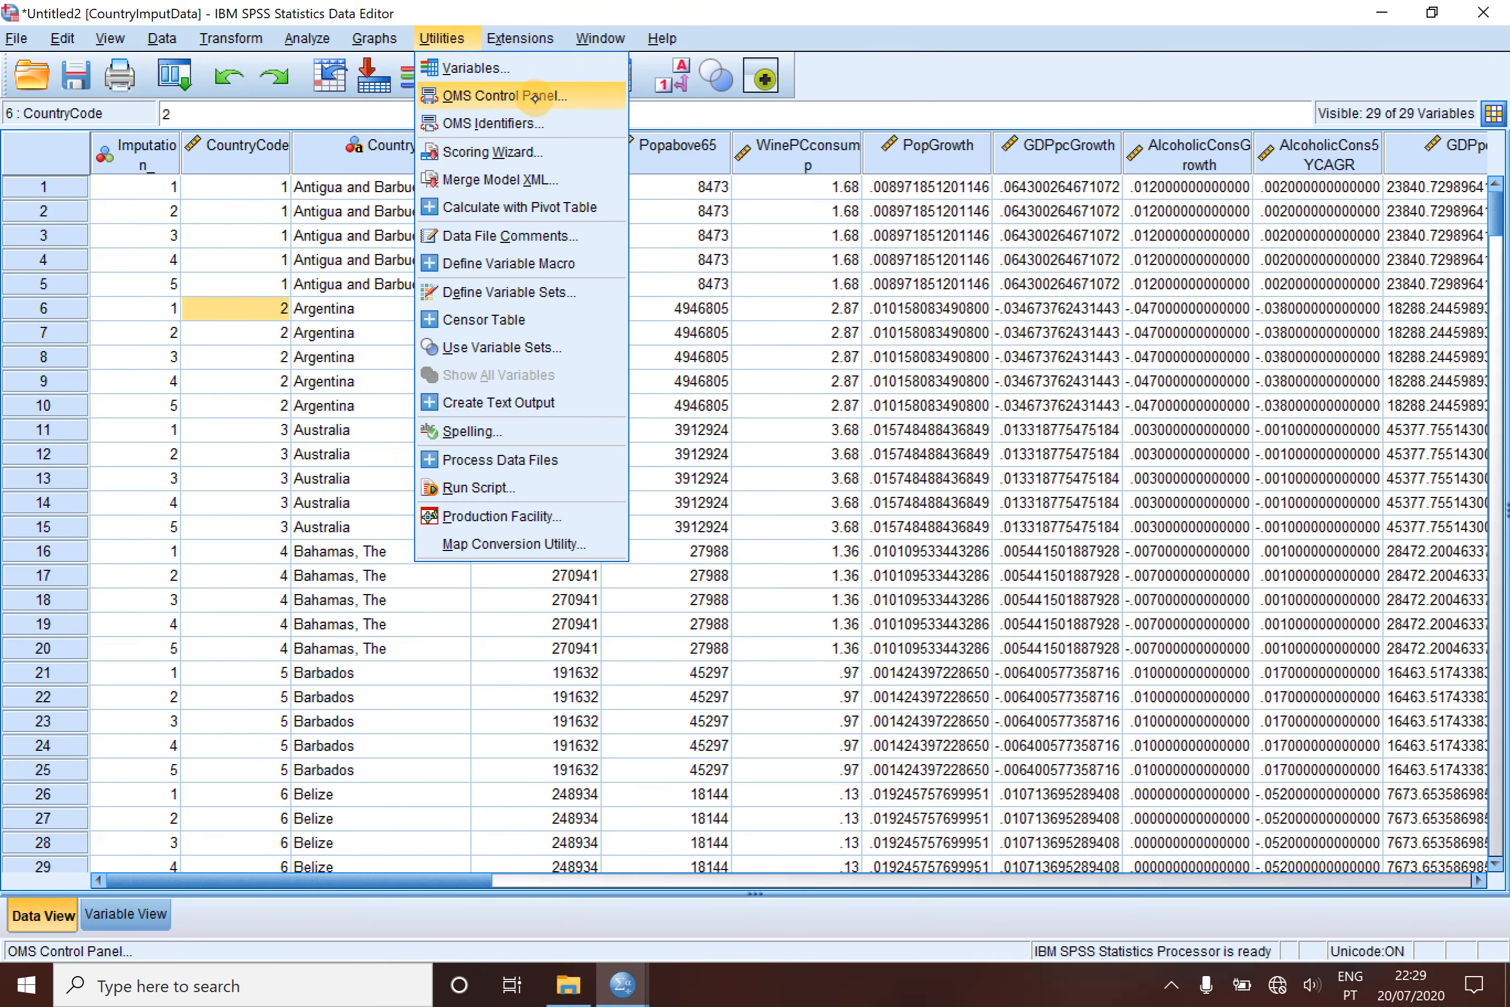
left_click(534, 98)
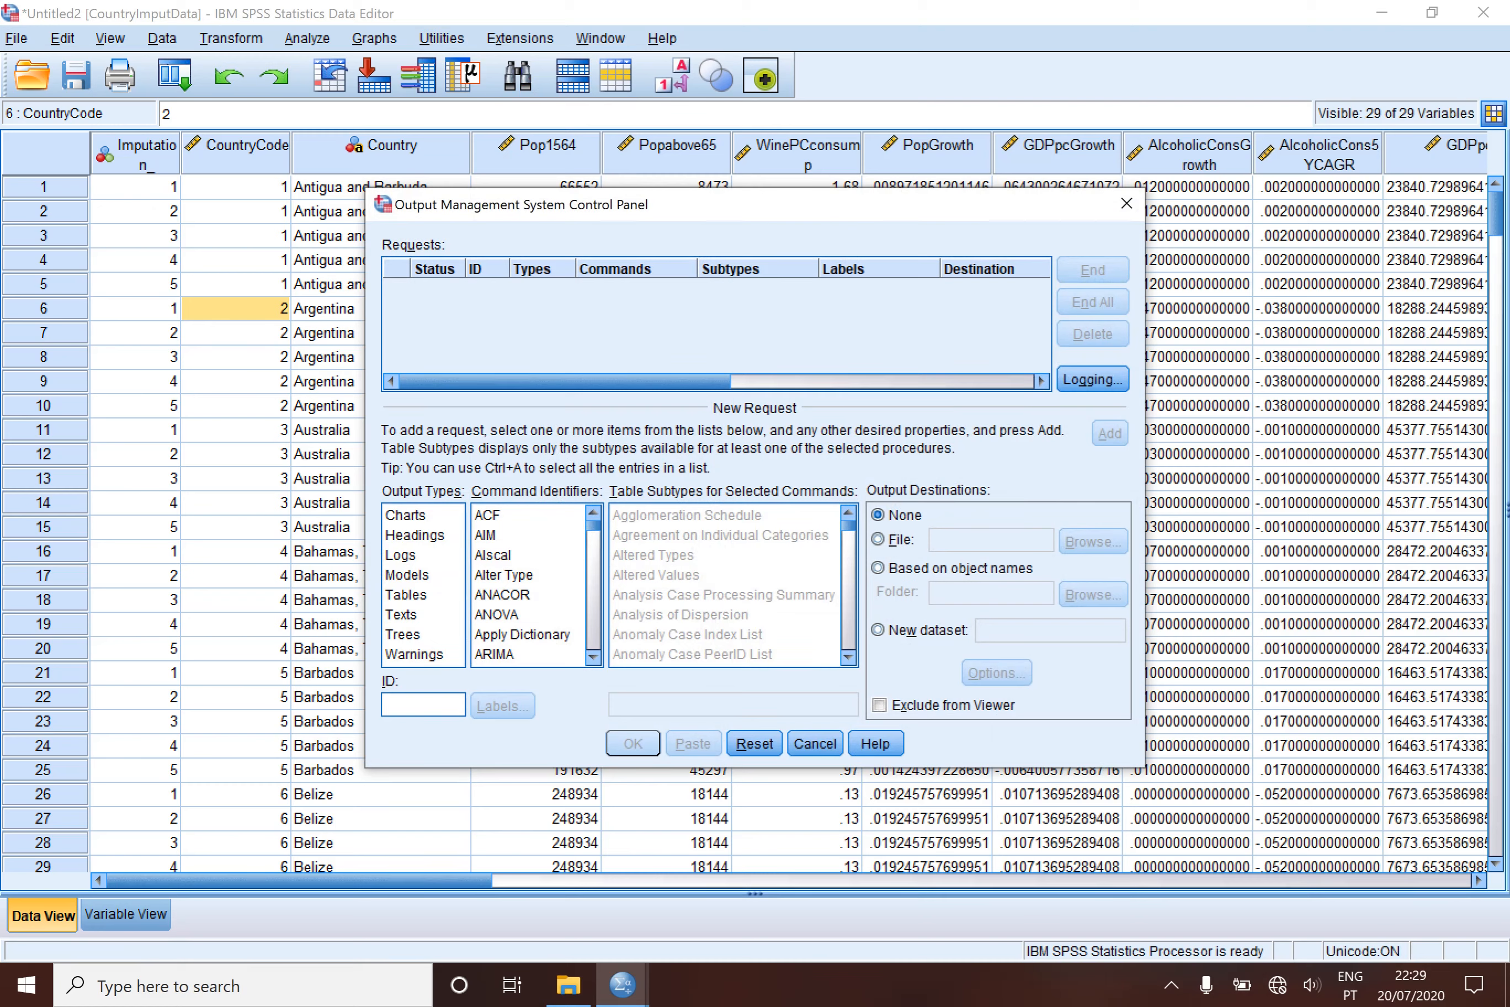
left_click(414, 594)
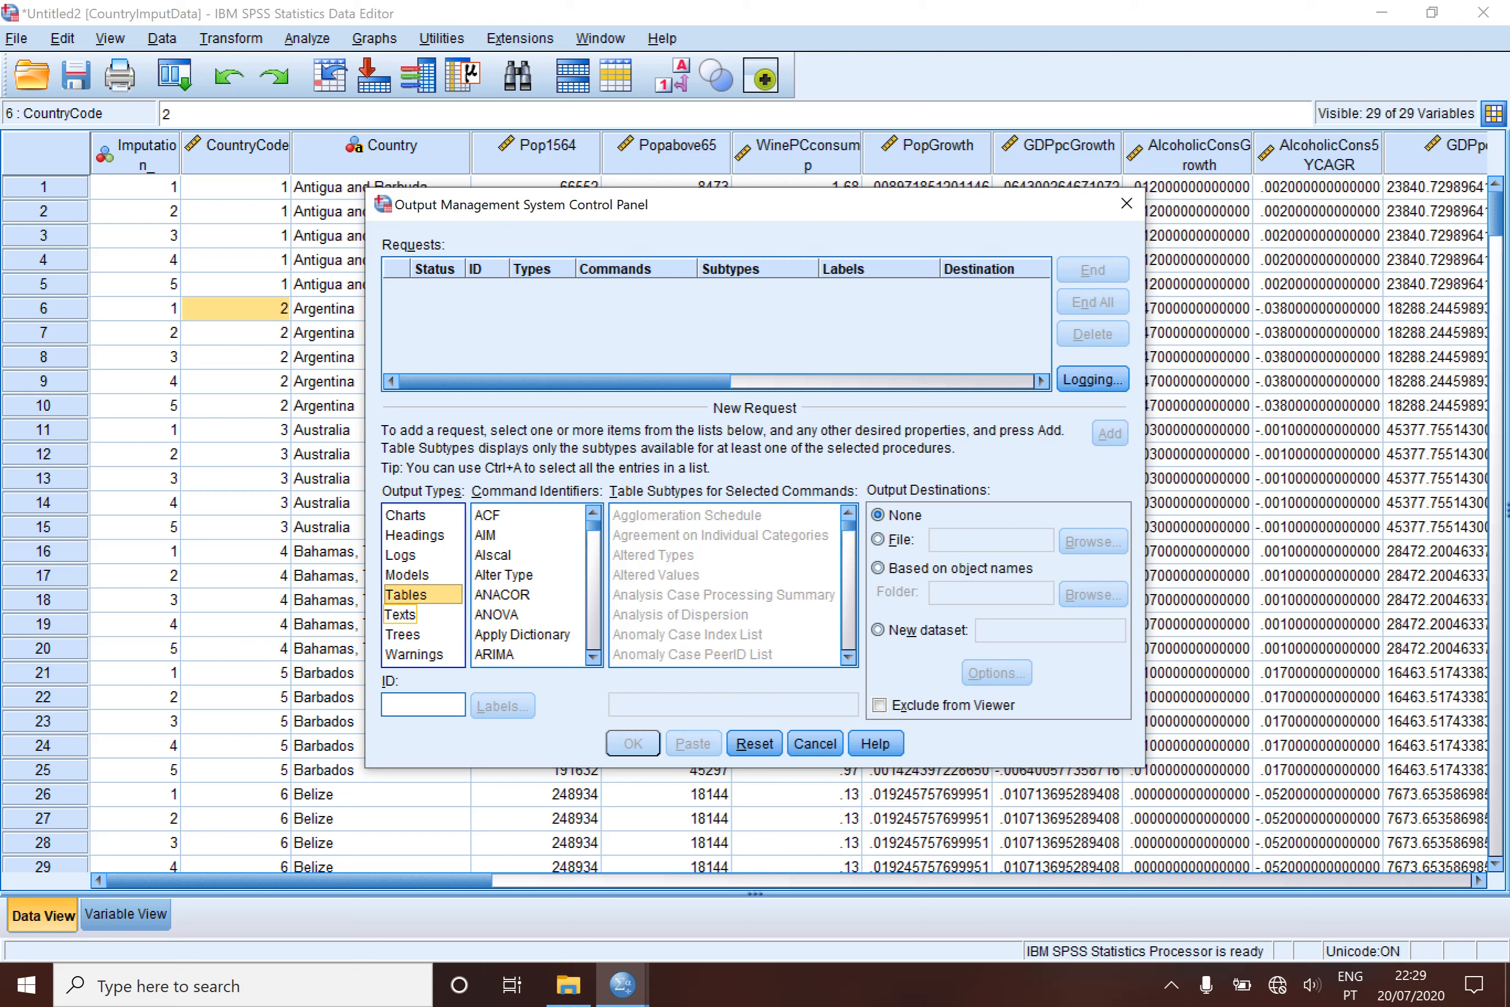
left_click(594, 611)
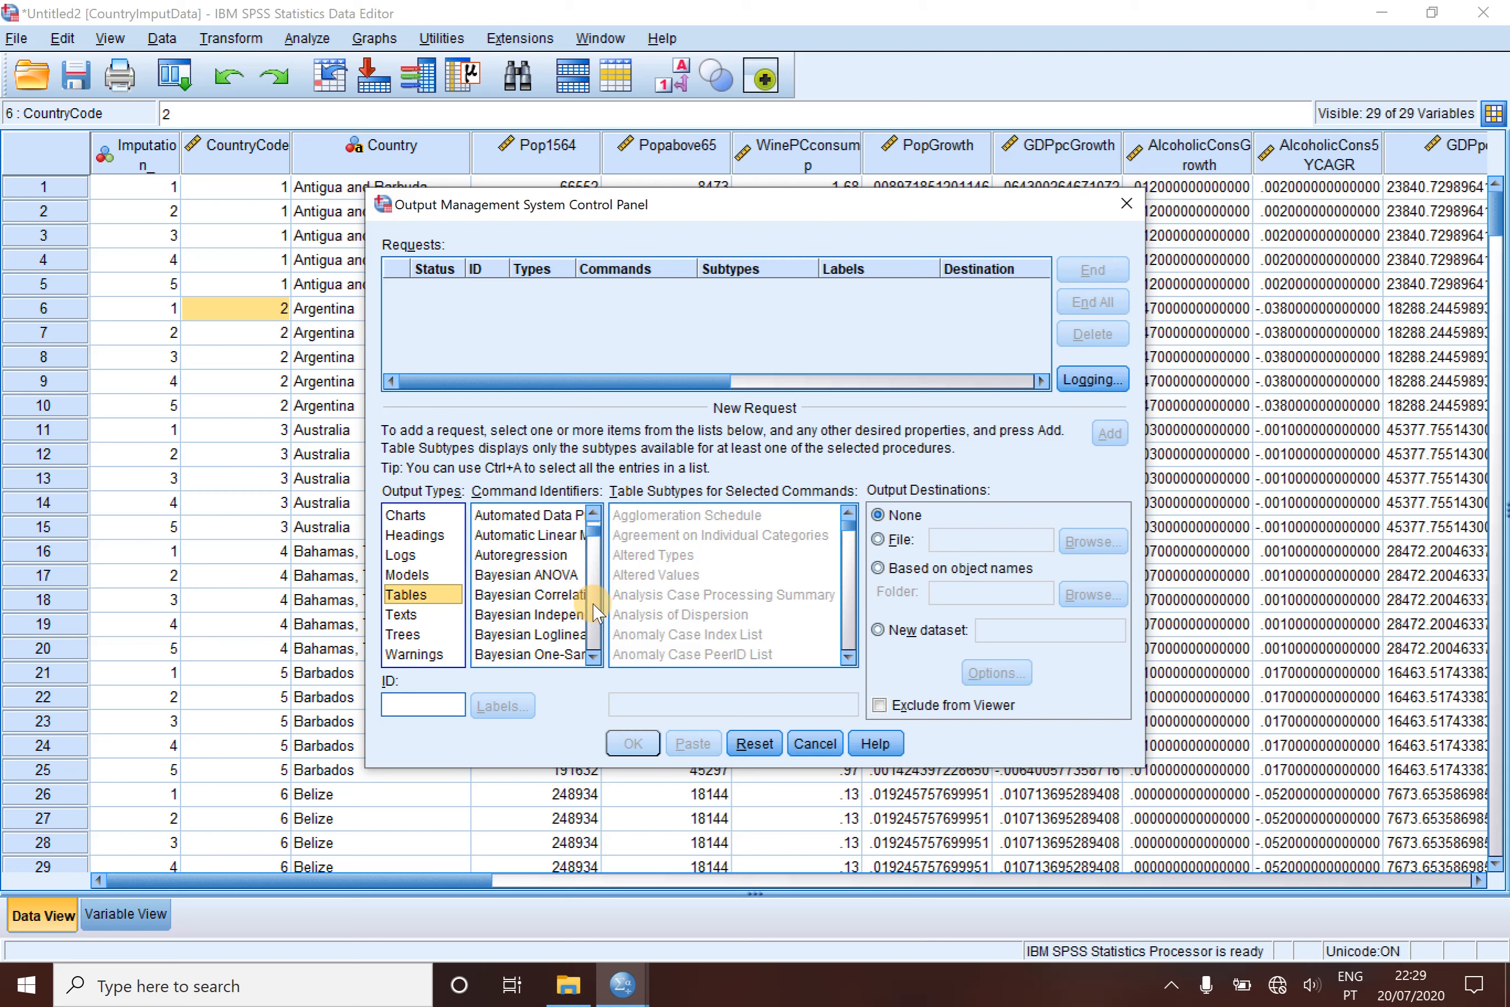
left_click(593, 611)
left_click(593, 610)
left_click(594, 610)
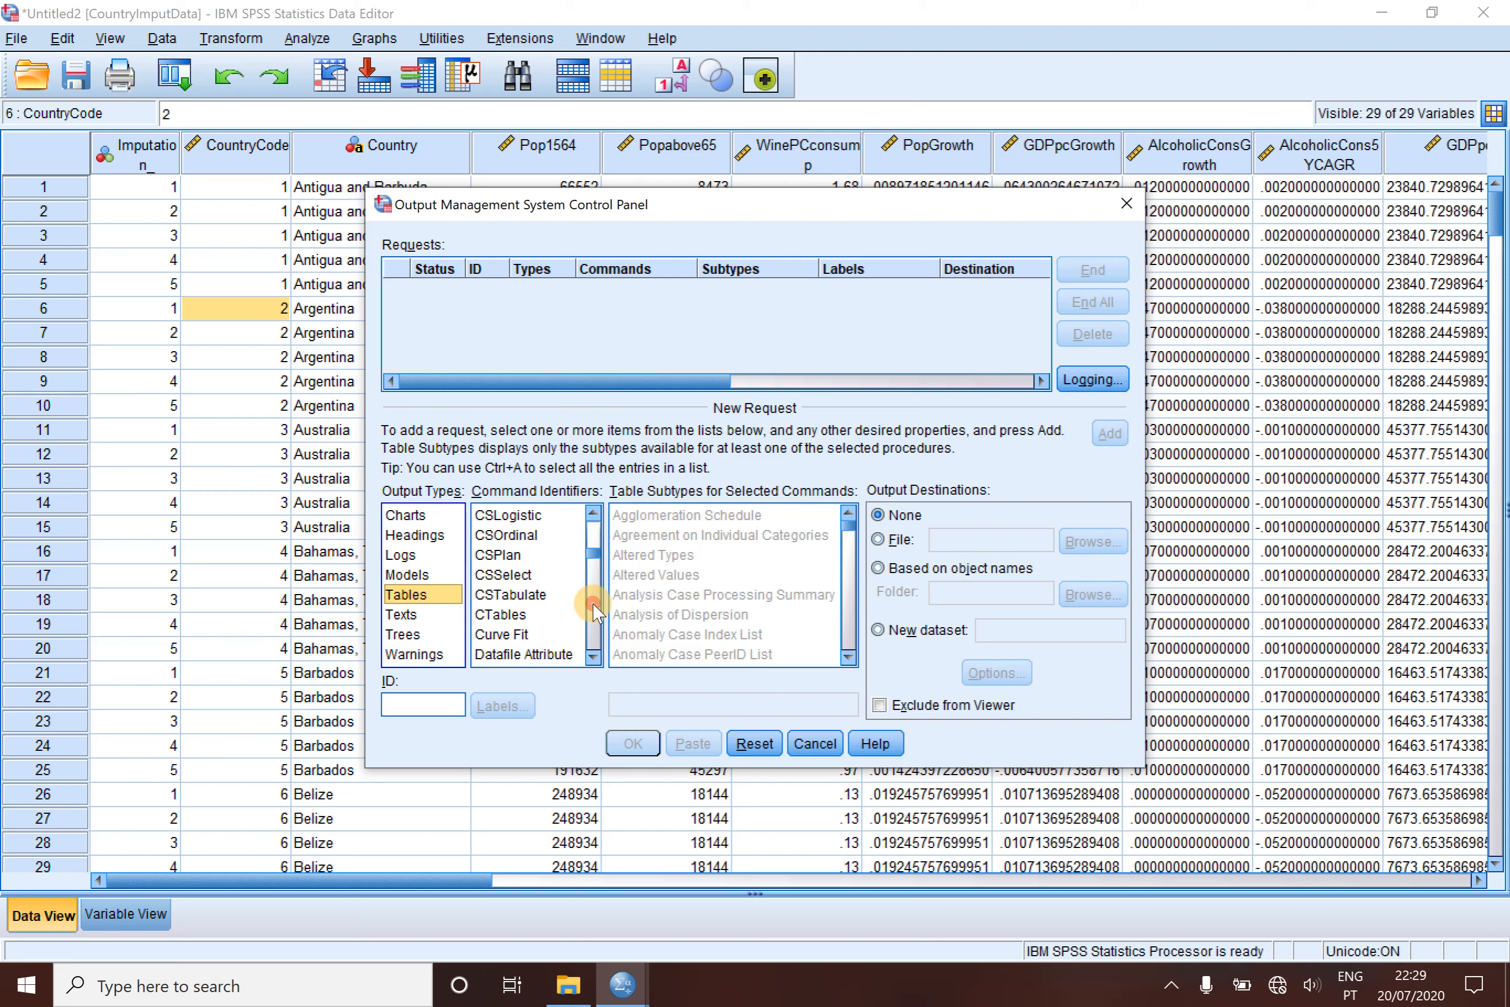
left_click(593, 611)
left_click(594, 611)
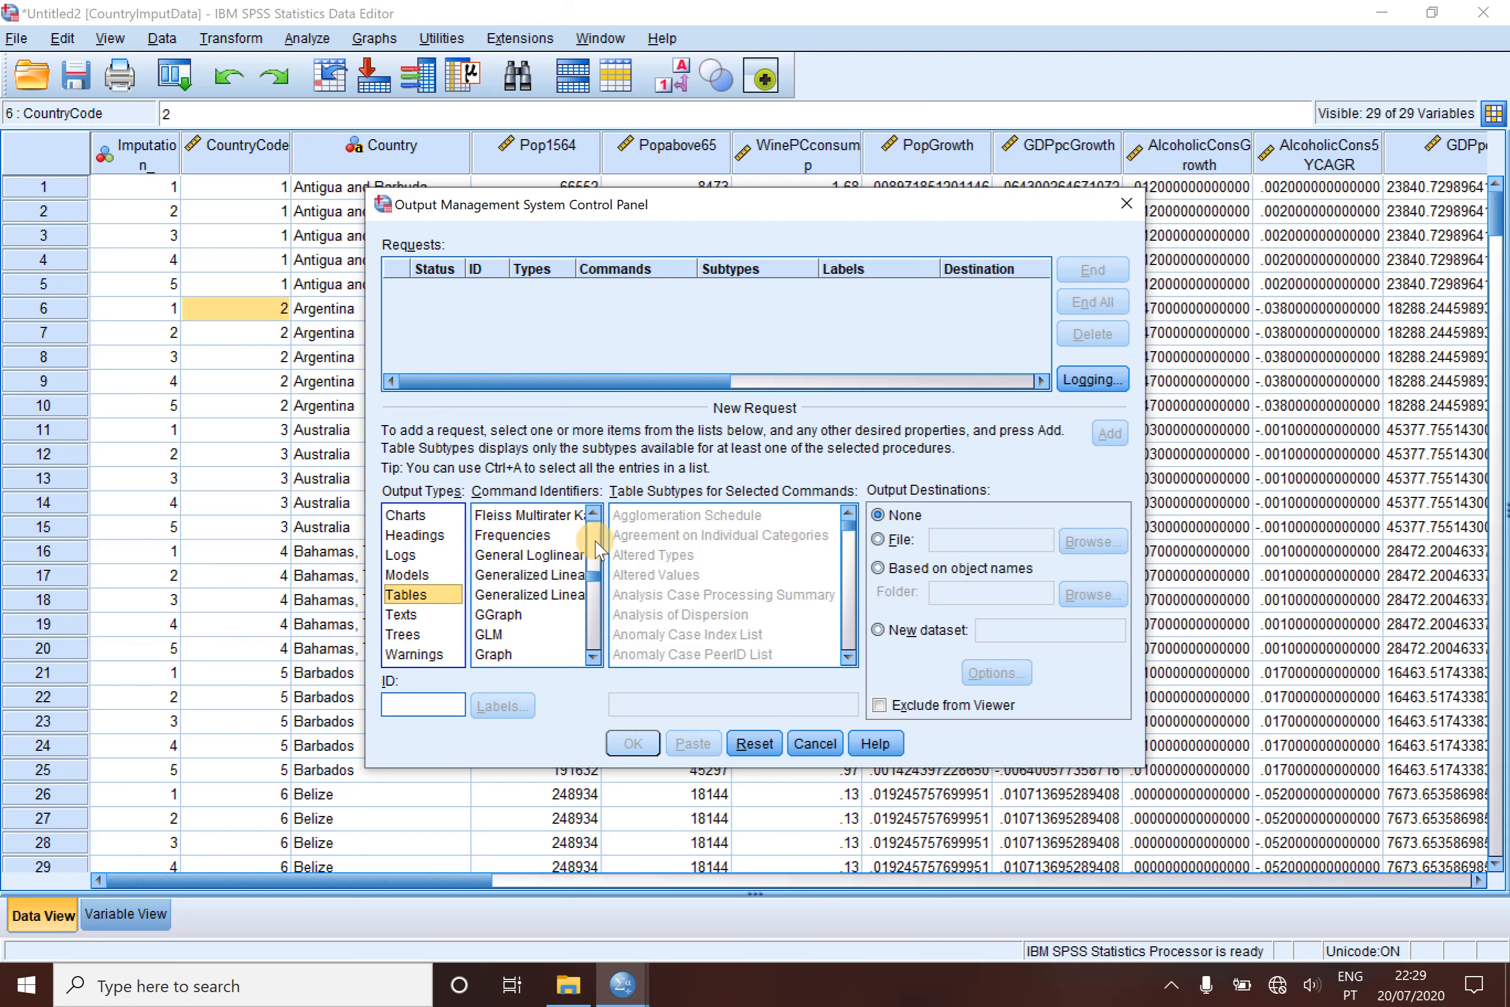
left_click(546, 539)
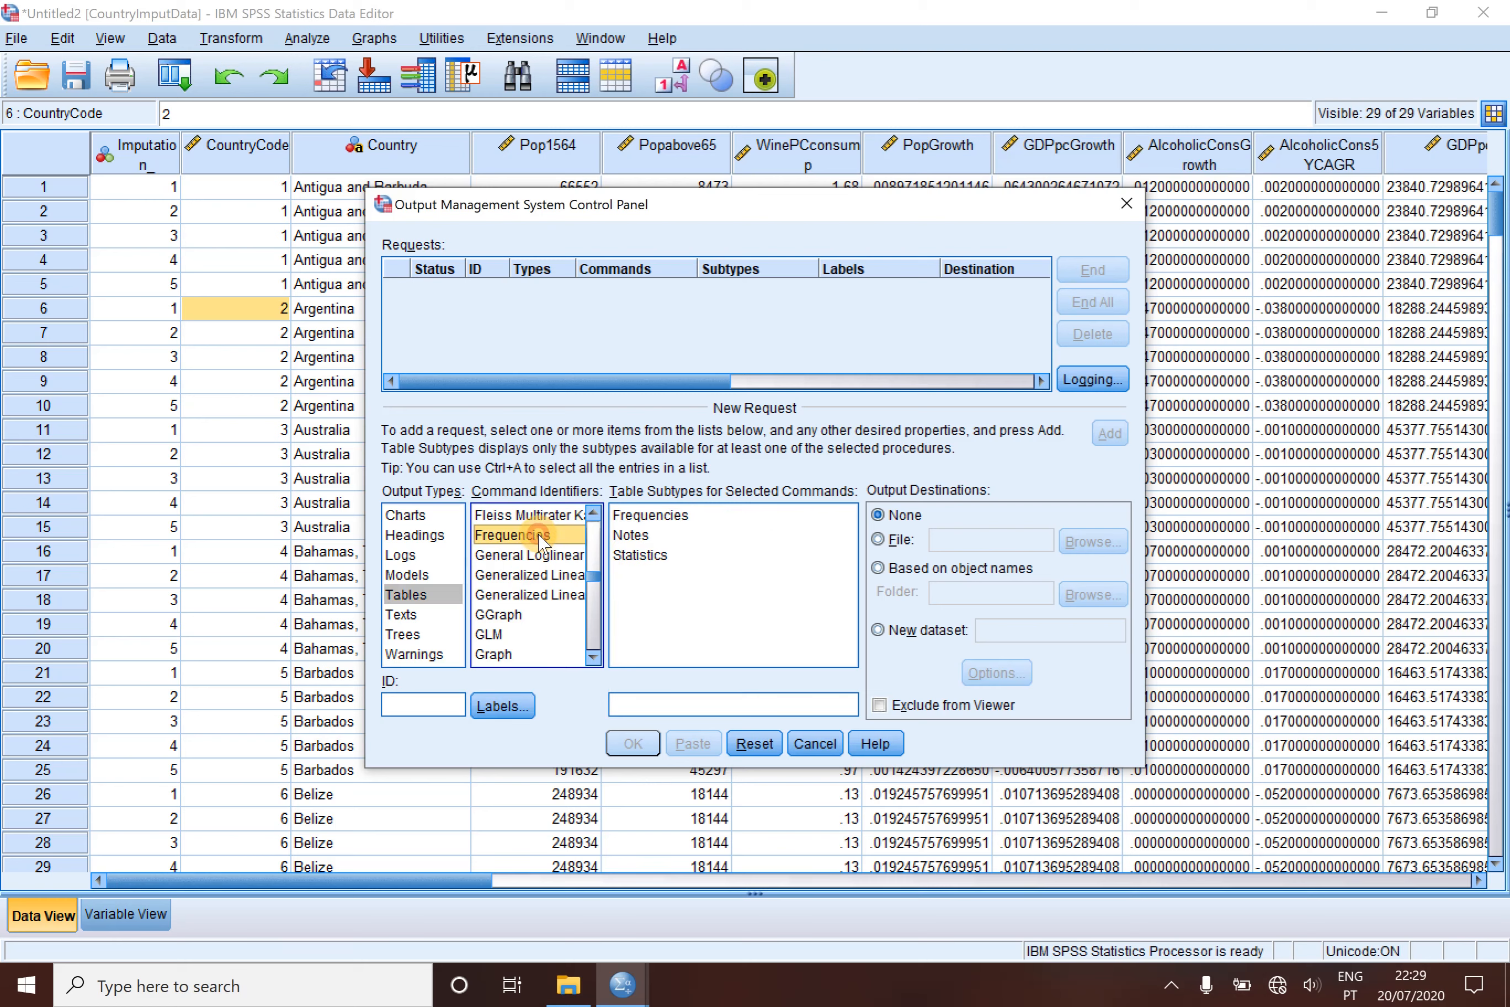
left_click(650, 555)
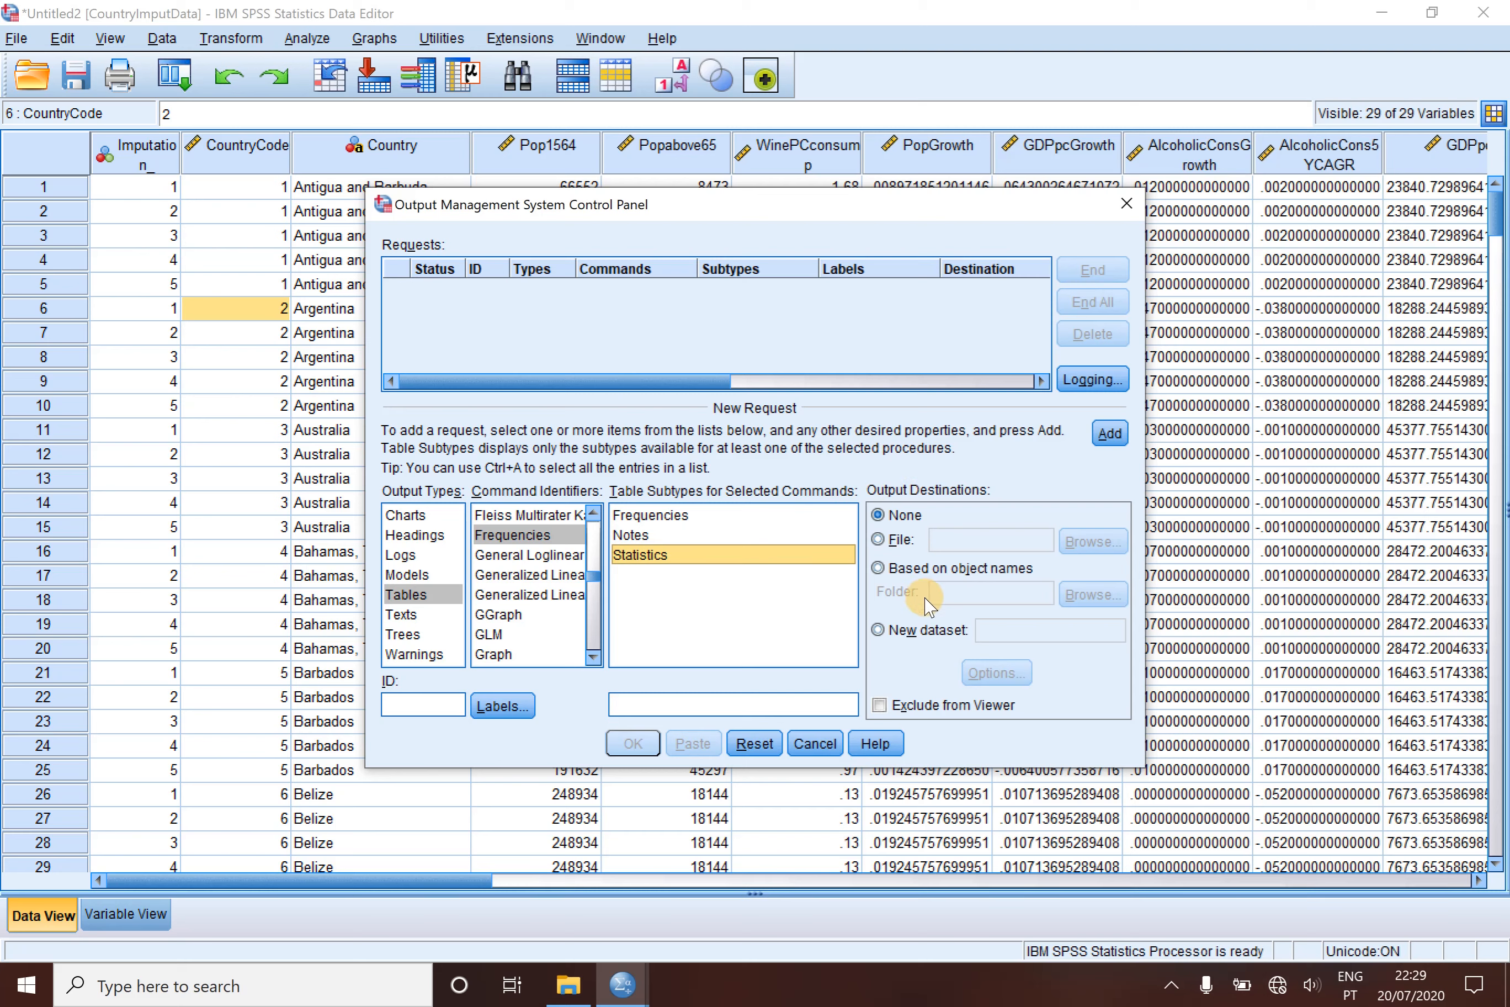
- Send the request's output to a new dataset named CountryImputedPooledDataset
left_click(878, 630)
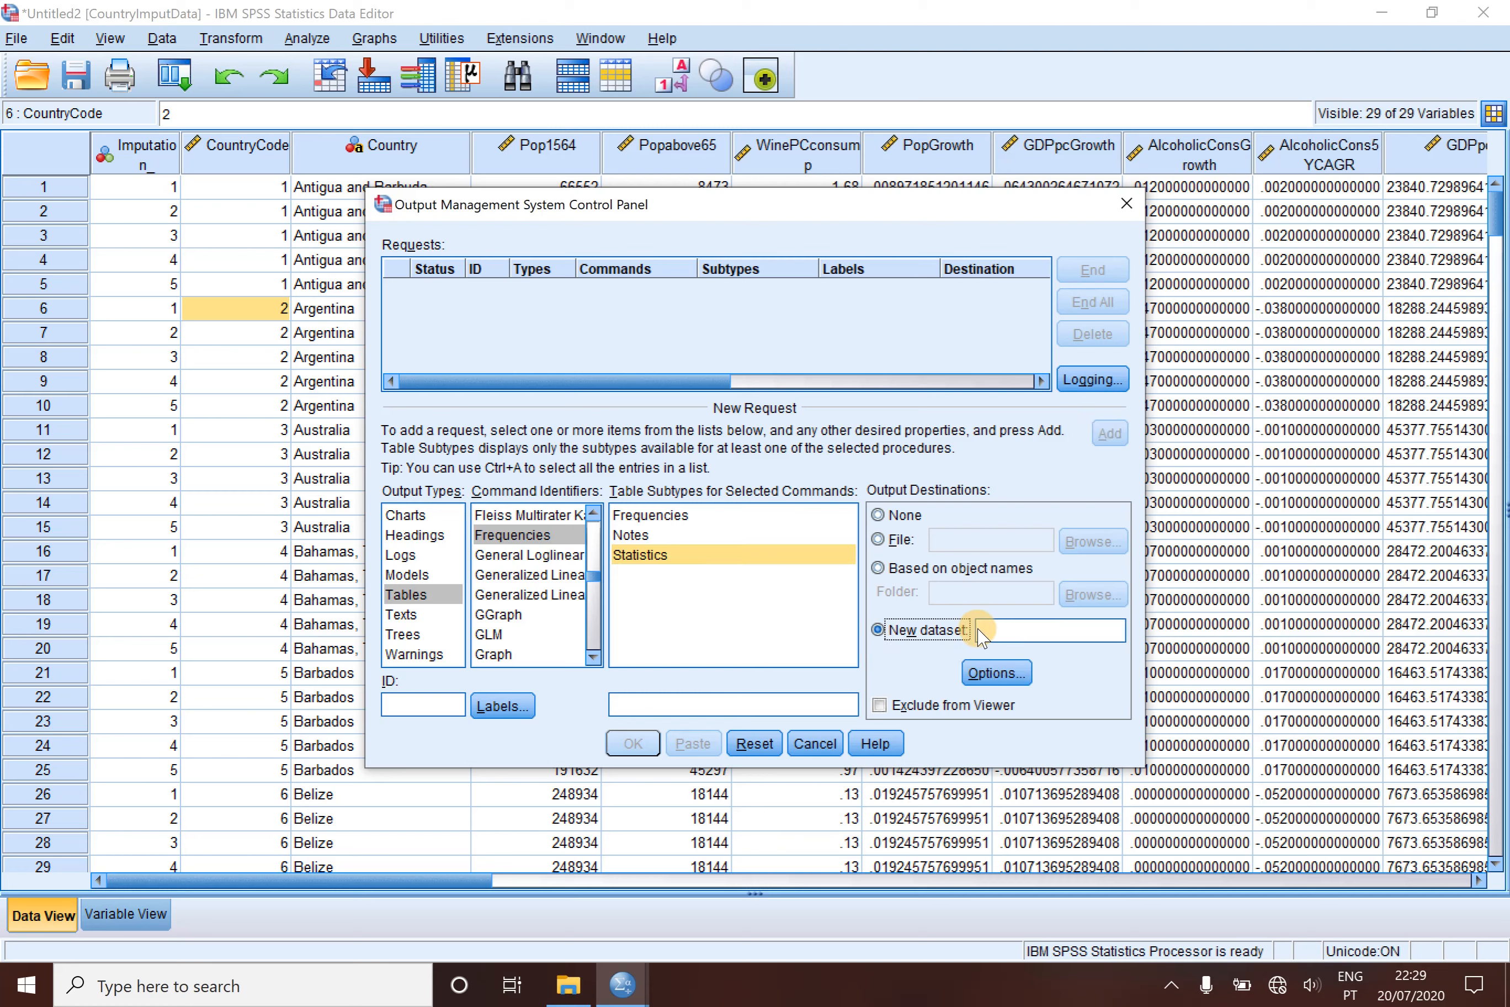
left_click(1003, 629)
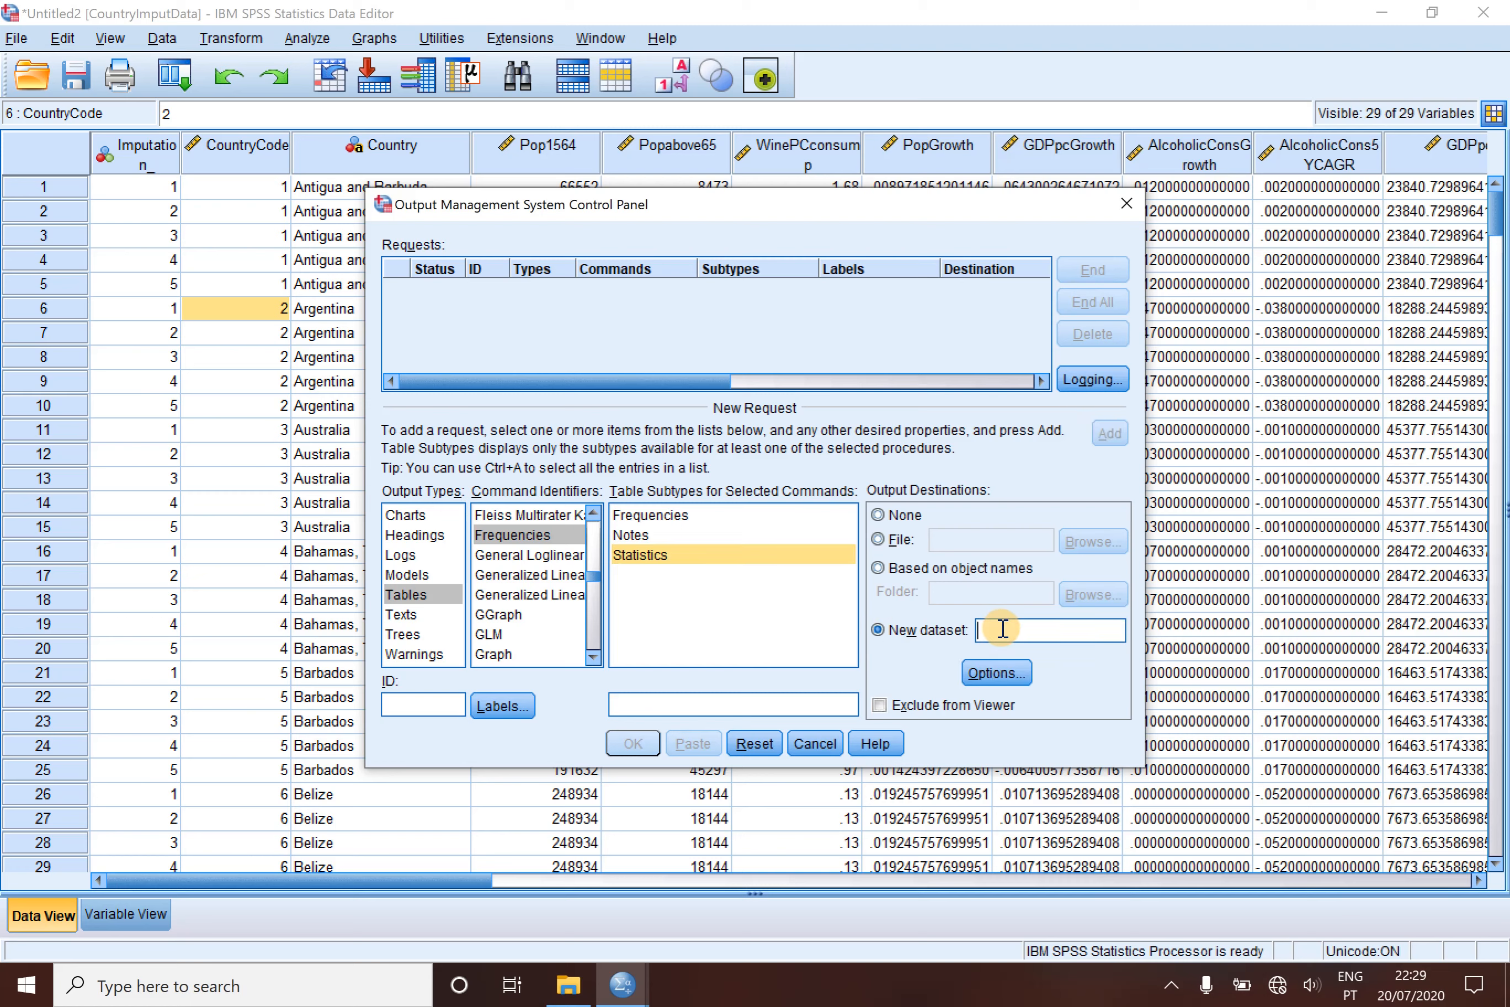
type("CountryF")
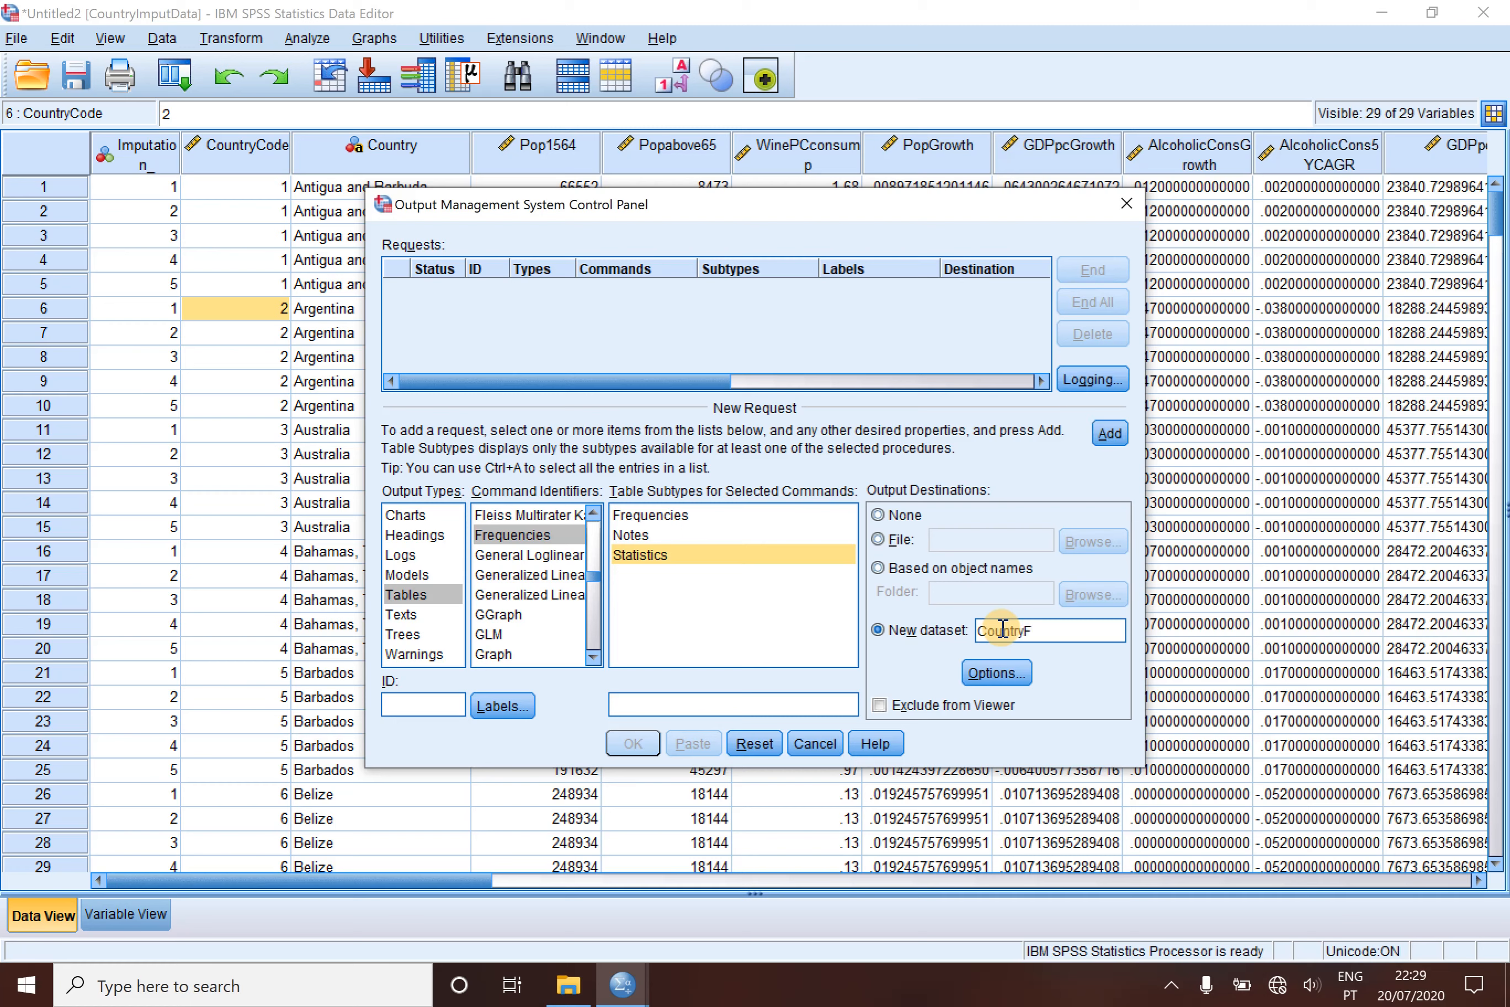
type("re")
key("BackSpace")
key("BackSpace")
key("BackSpace")
type("ImputedPooledDataset")
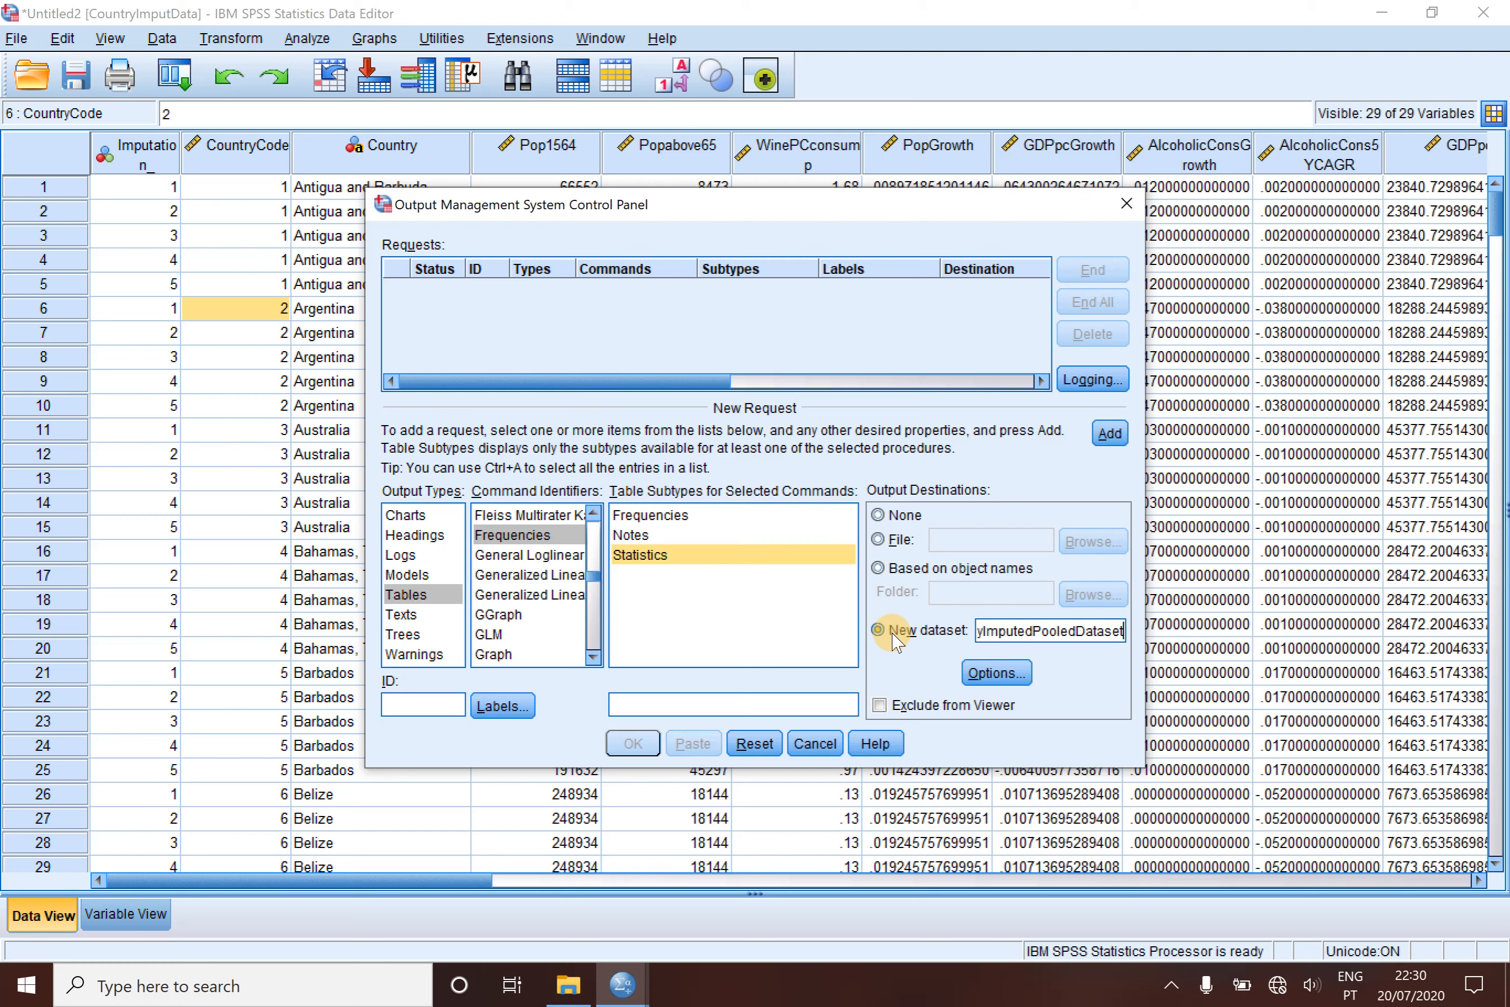
- Set the request's table pivots to all dimensions in a single row and exclude its output from the Viewer
left_click(989, 679)
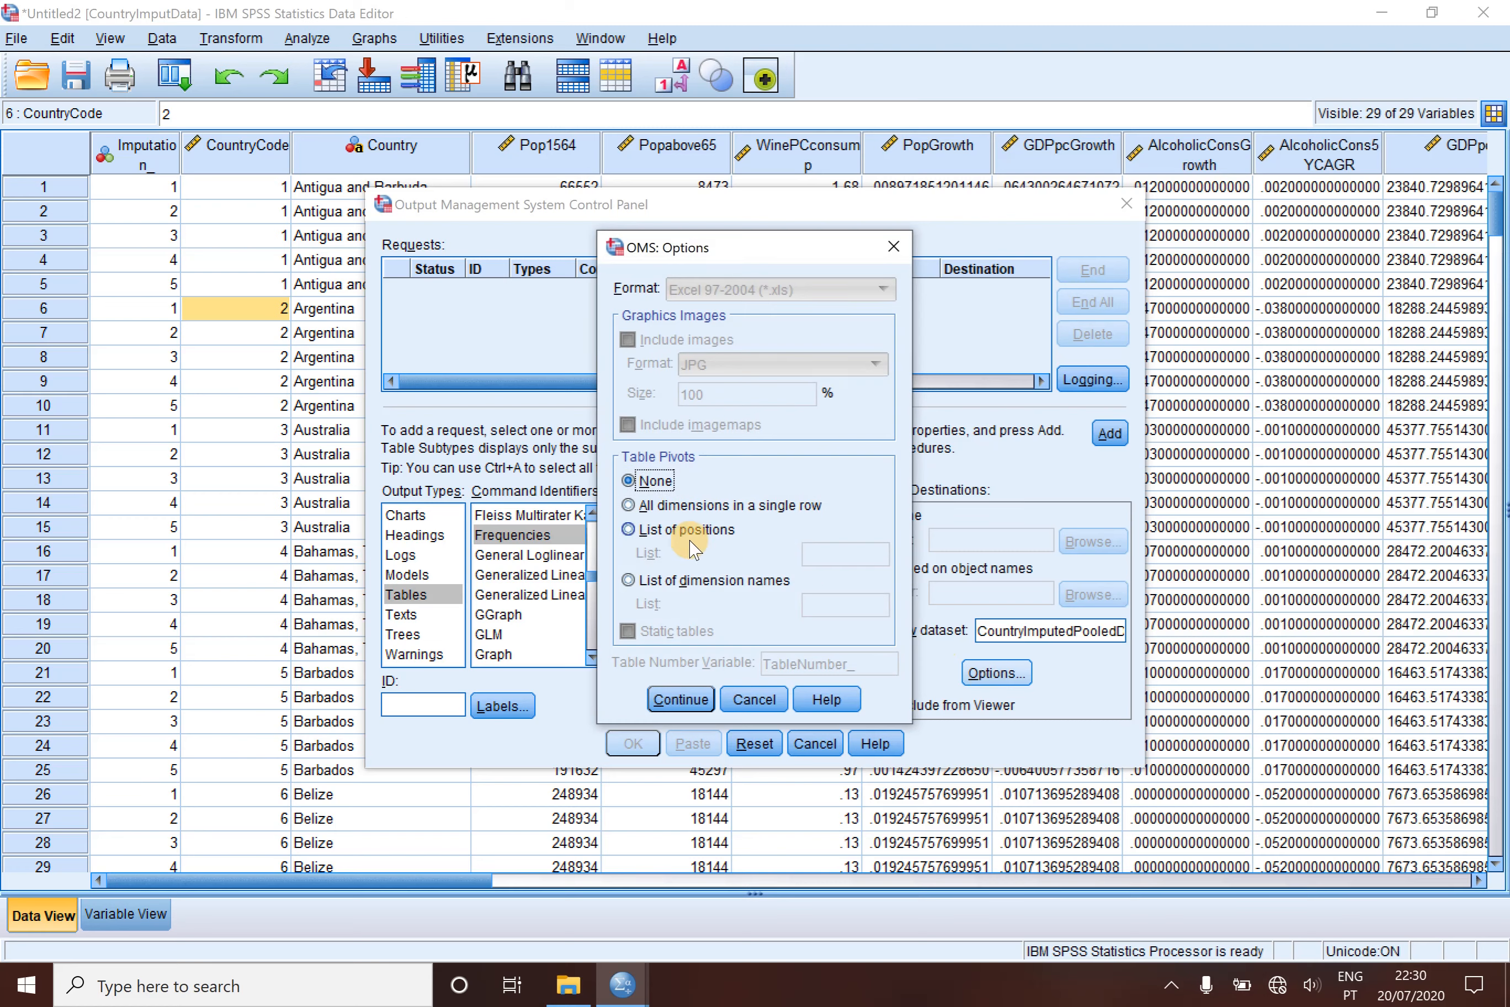
left_click(629, 506)
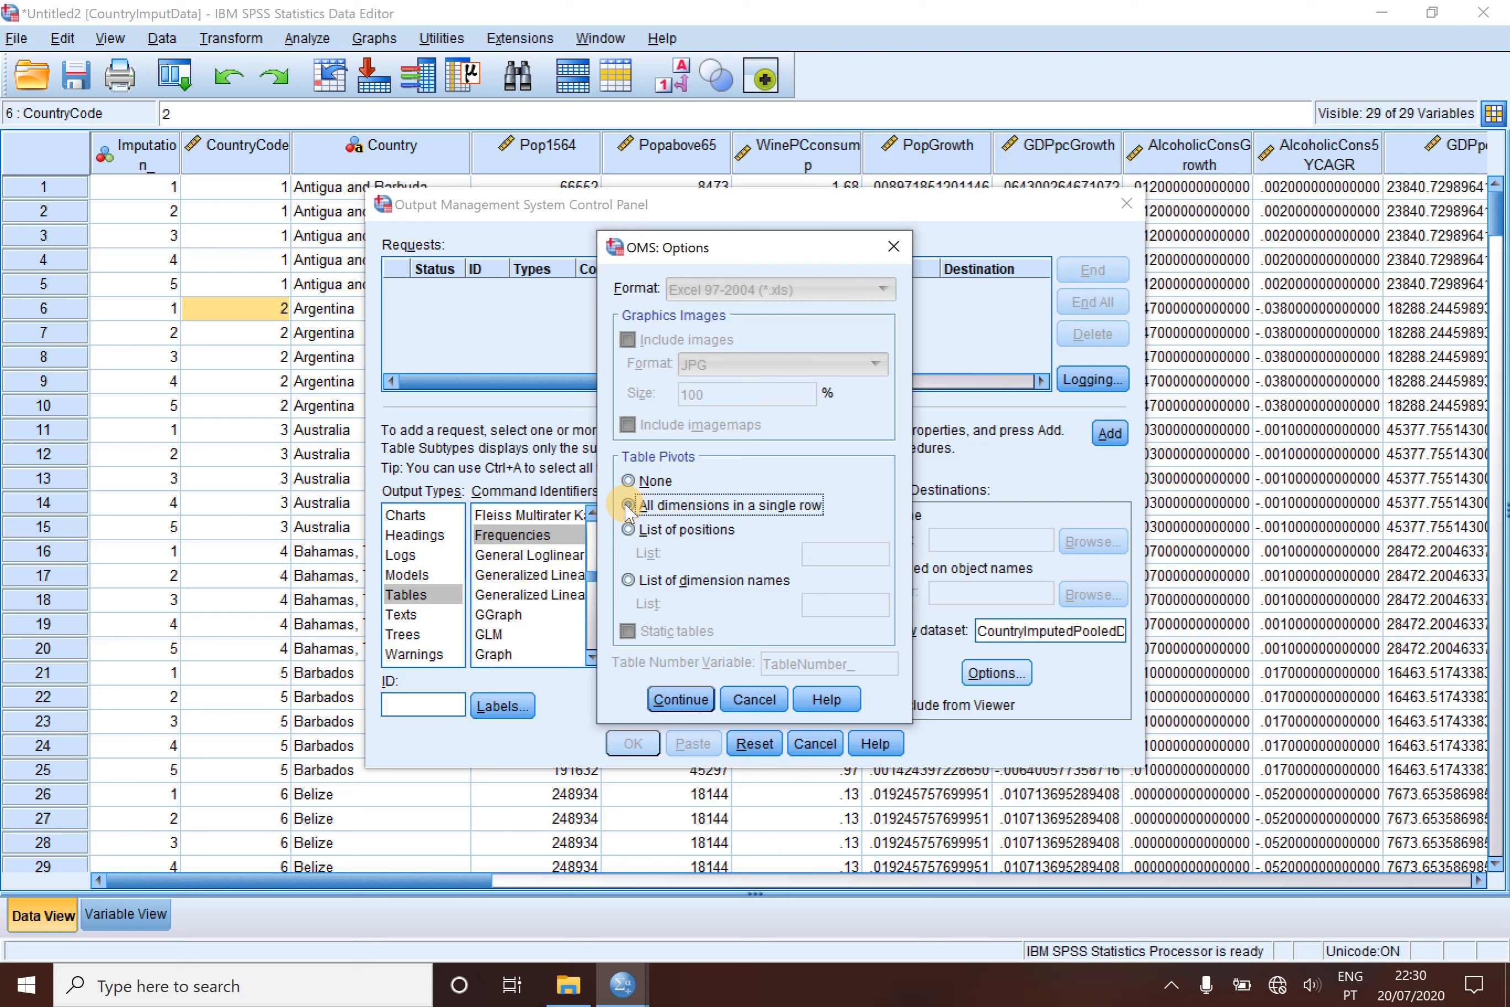
left_click(676, 703)
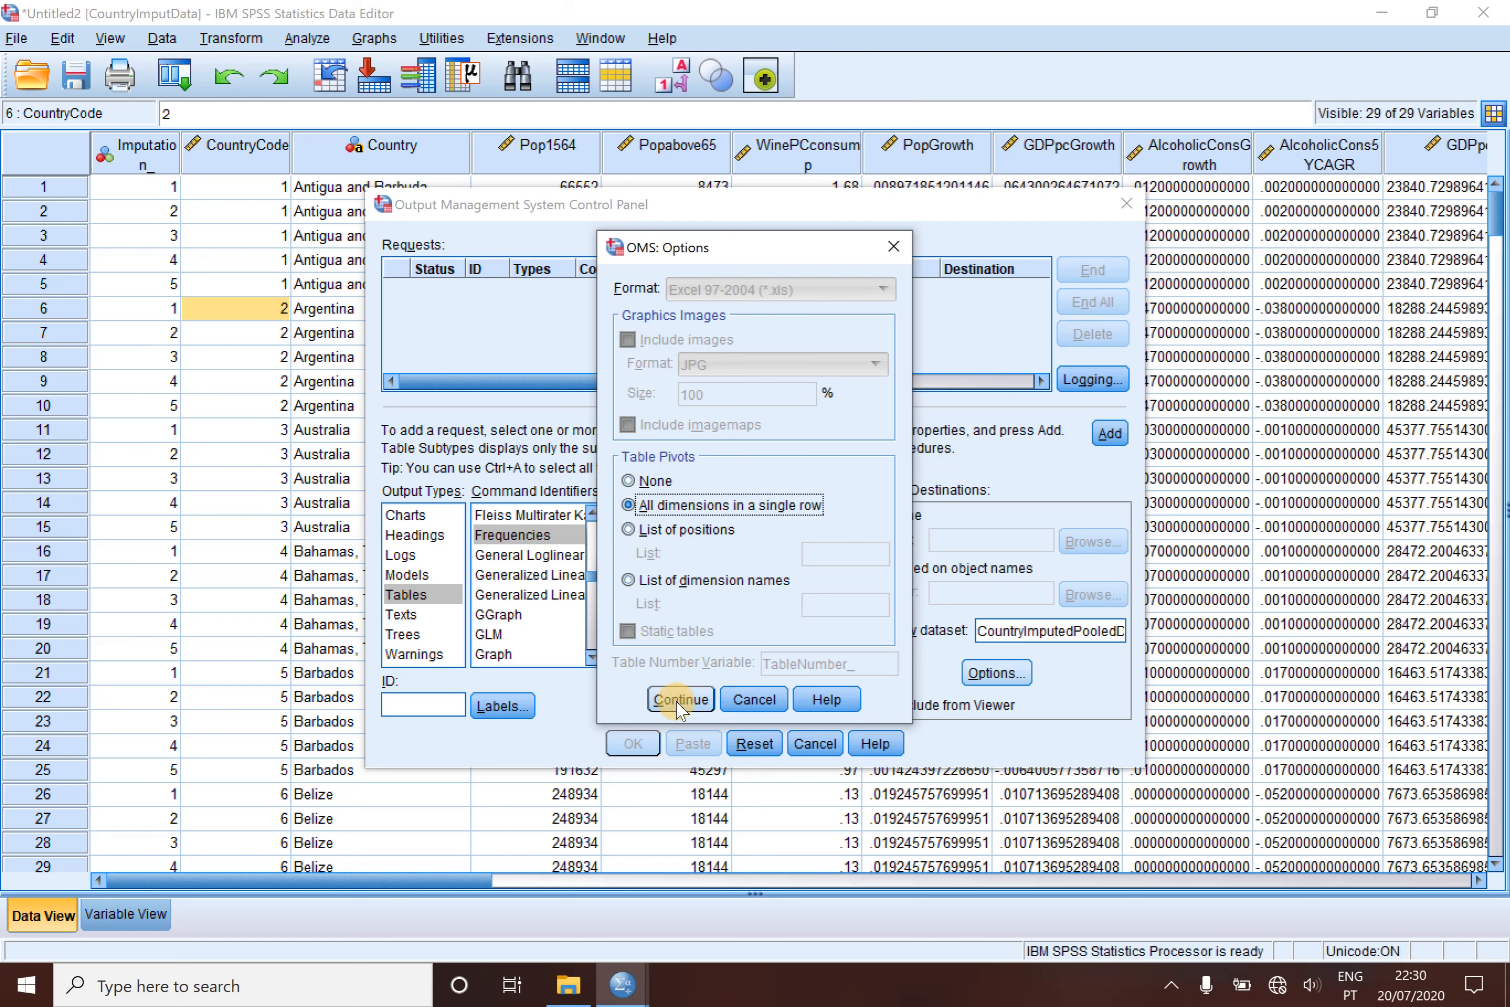
left_click(678, 702)
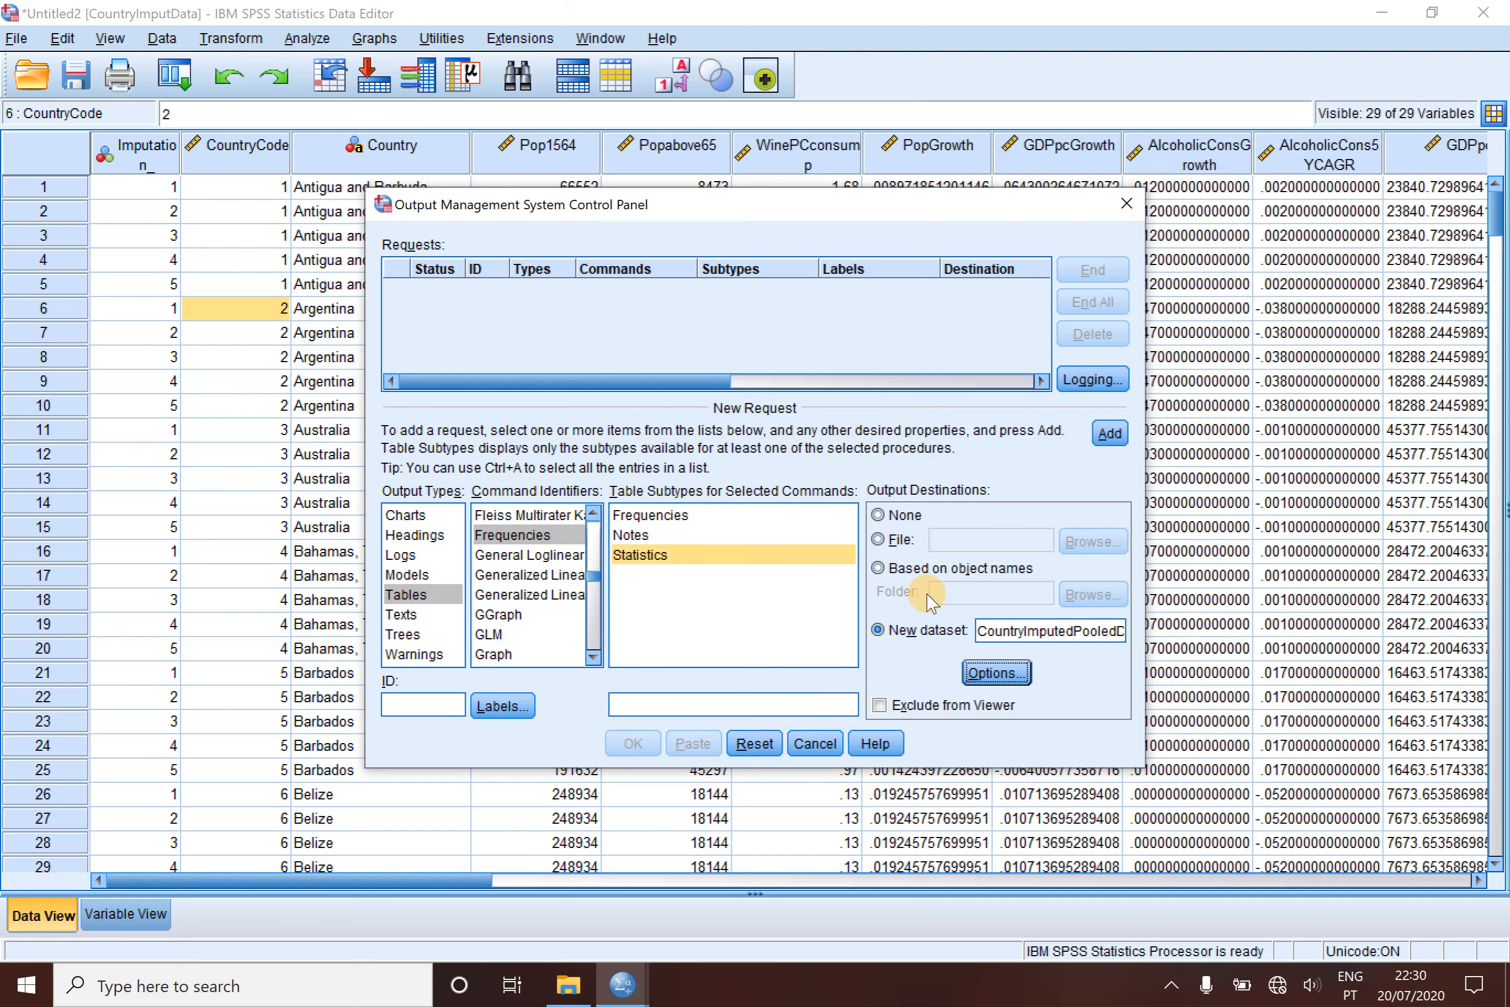
left_click(879, 706)
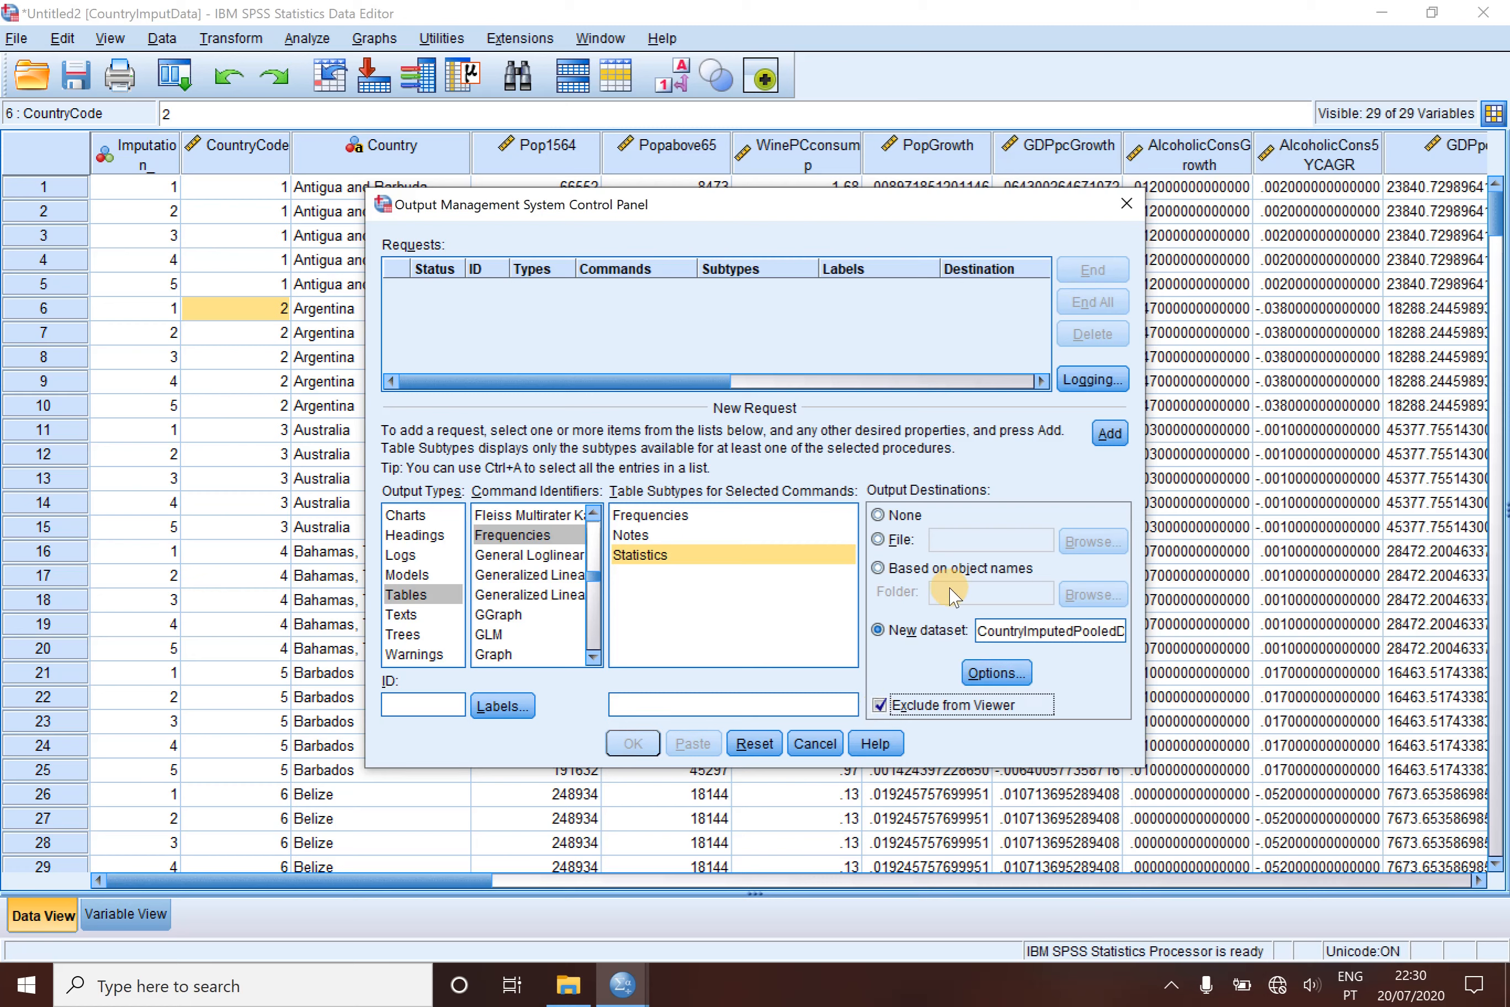
- Add the Frequencies Statistics request to the request list and activate it, accepting the OMS summary
left_click(1108, 434)
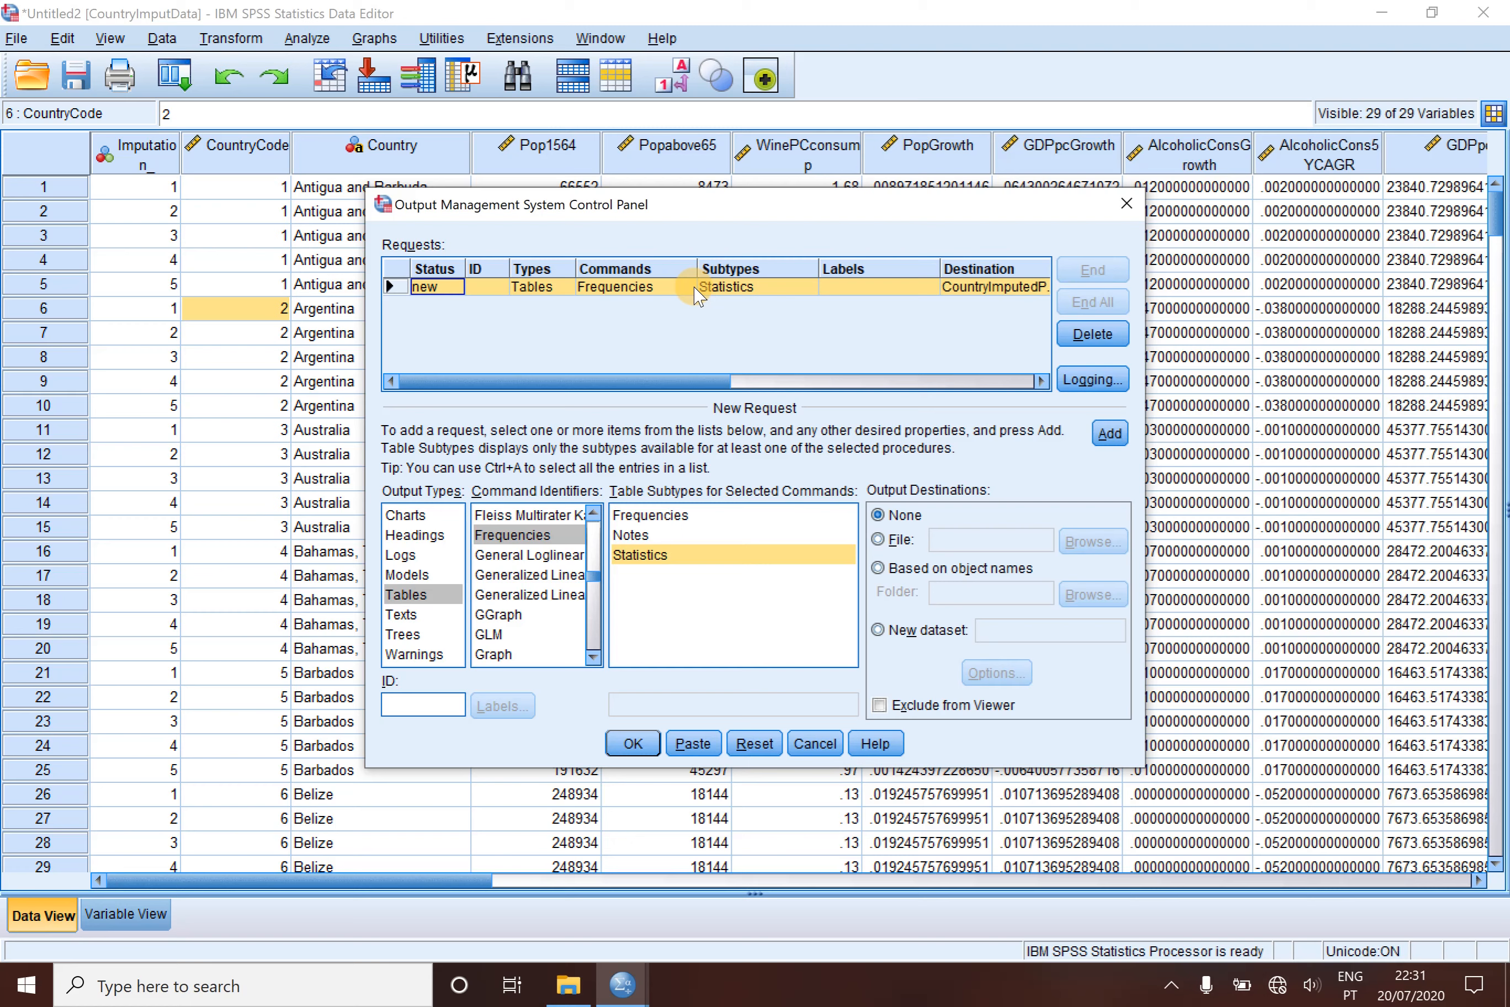
left_click(632, 745)
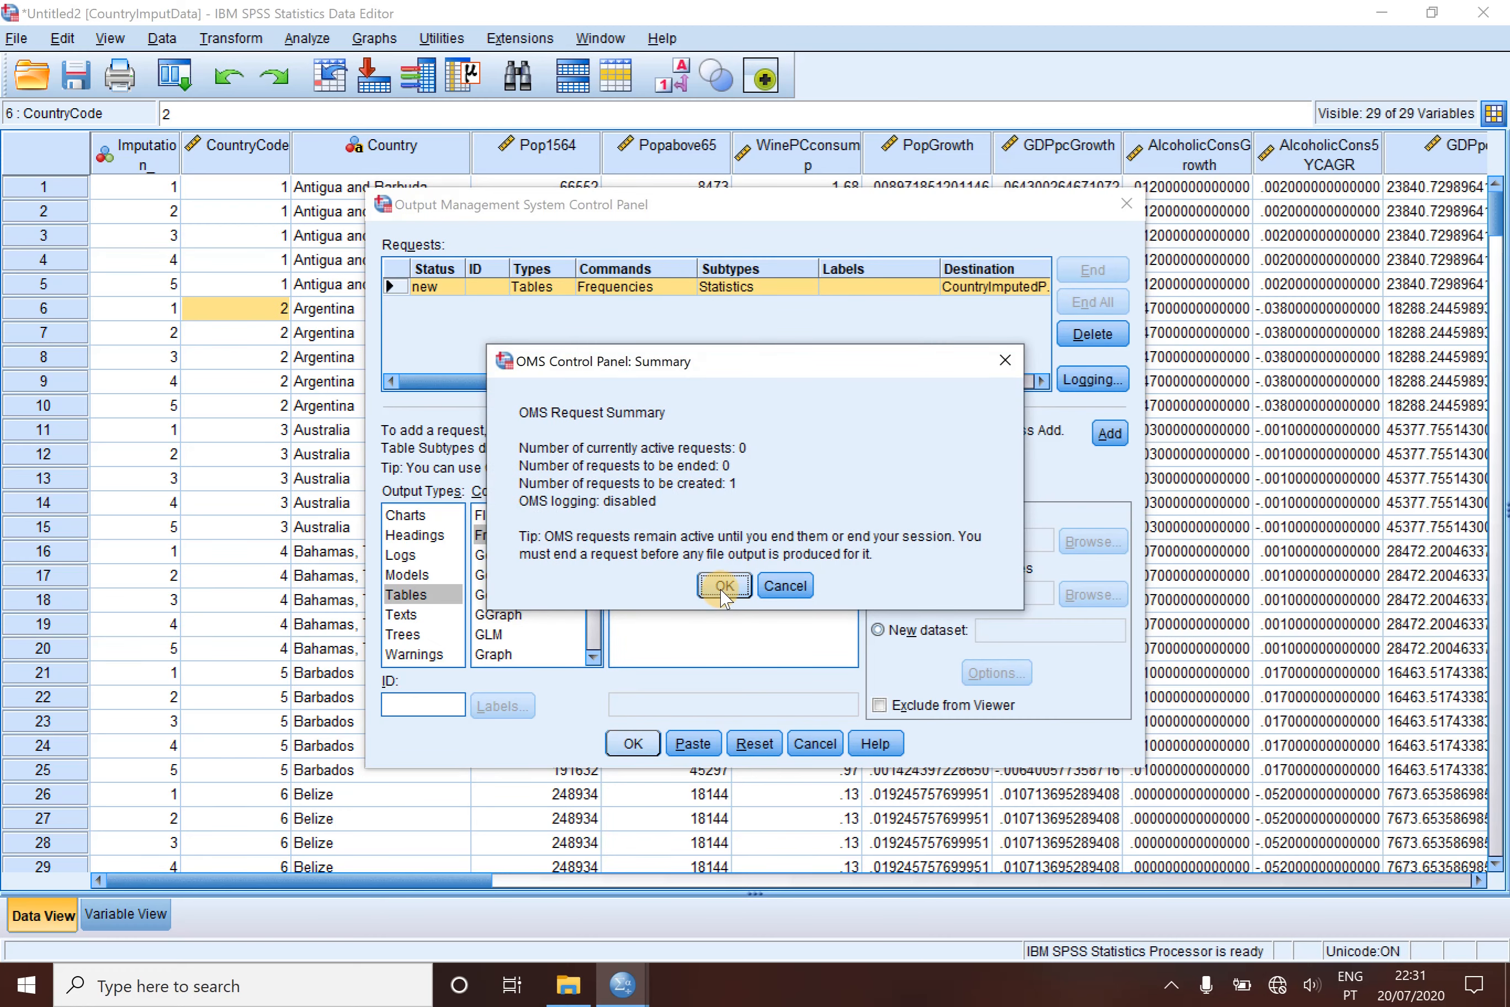
left_click(722, 585)
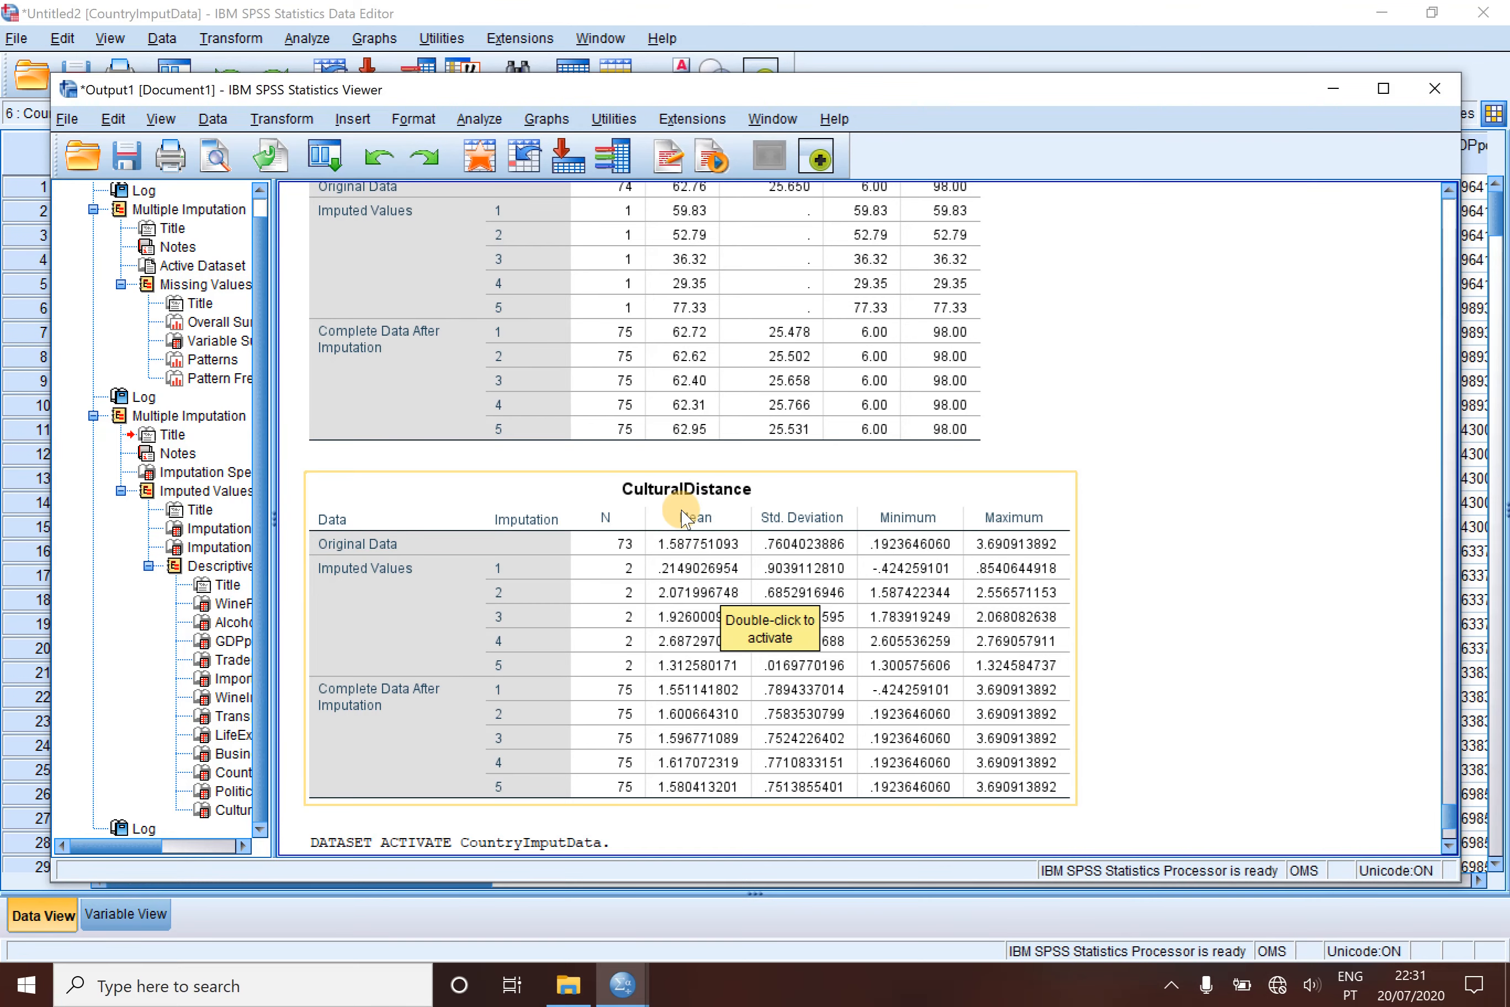
- Split the CountryImputData file by Country Code, organizing output by groups and sorting the file by the grouping variable
left_click(804, 25)
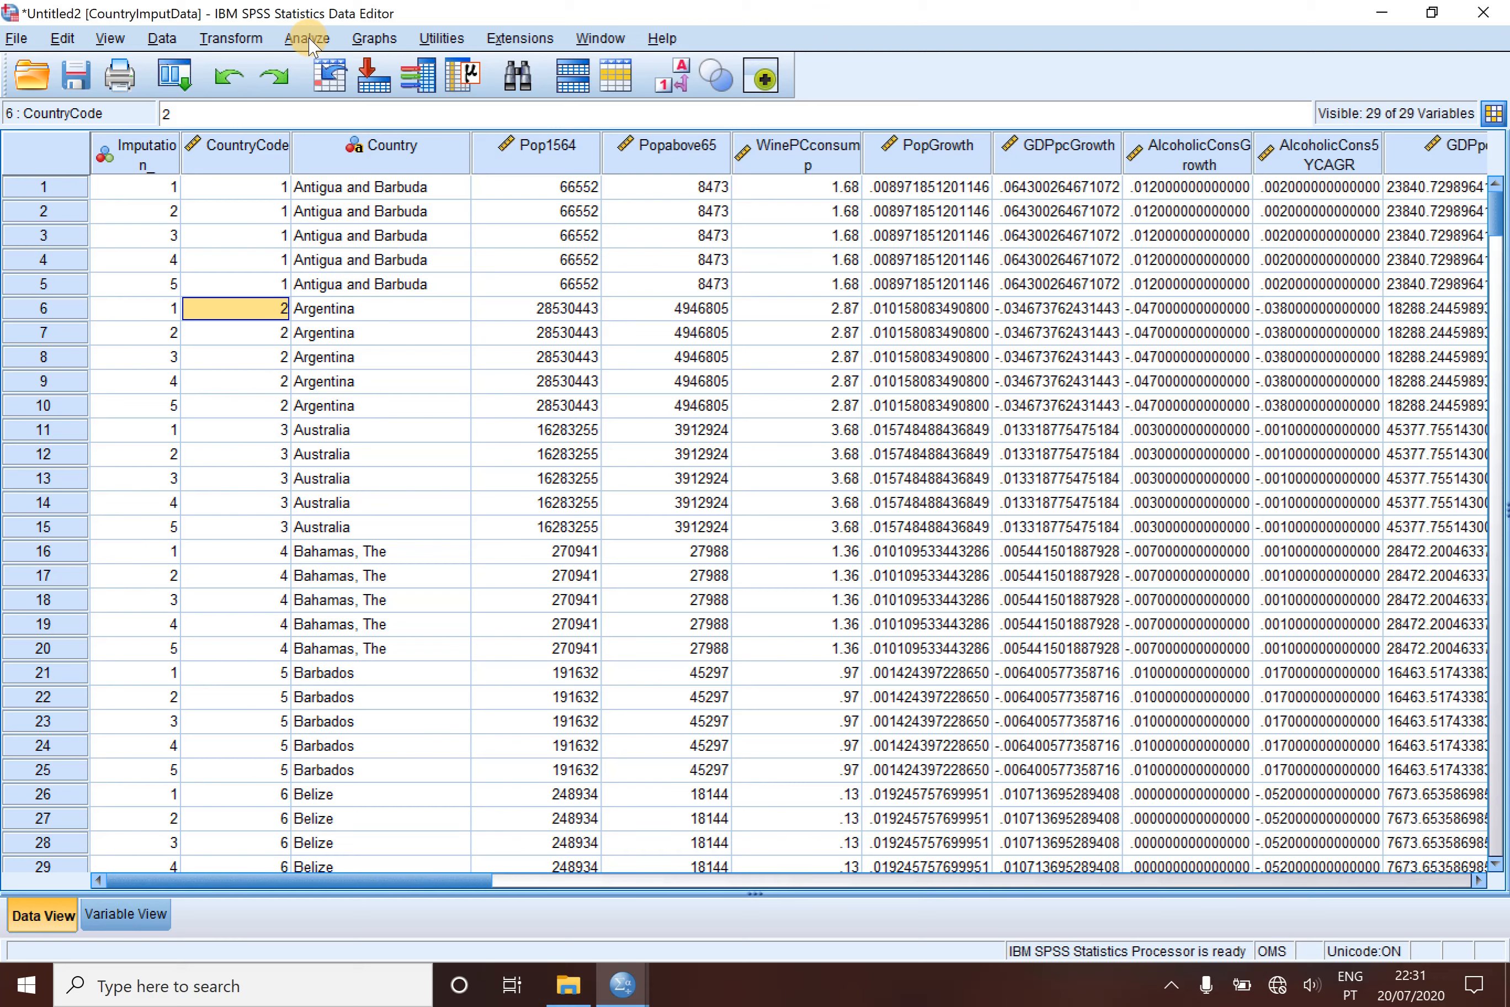
left_click(161, 38)
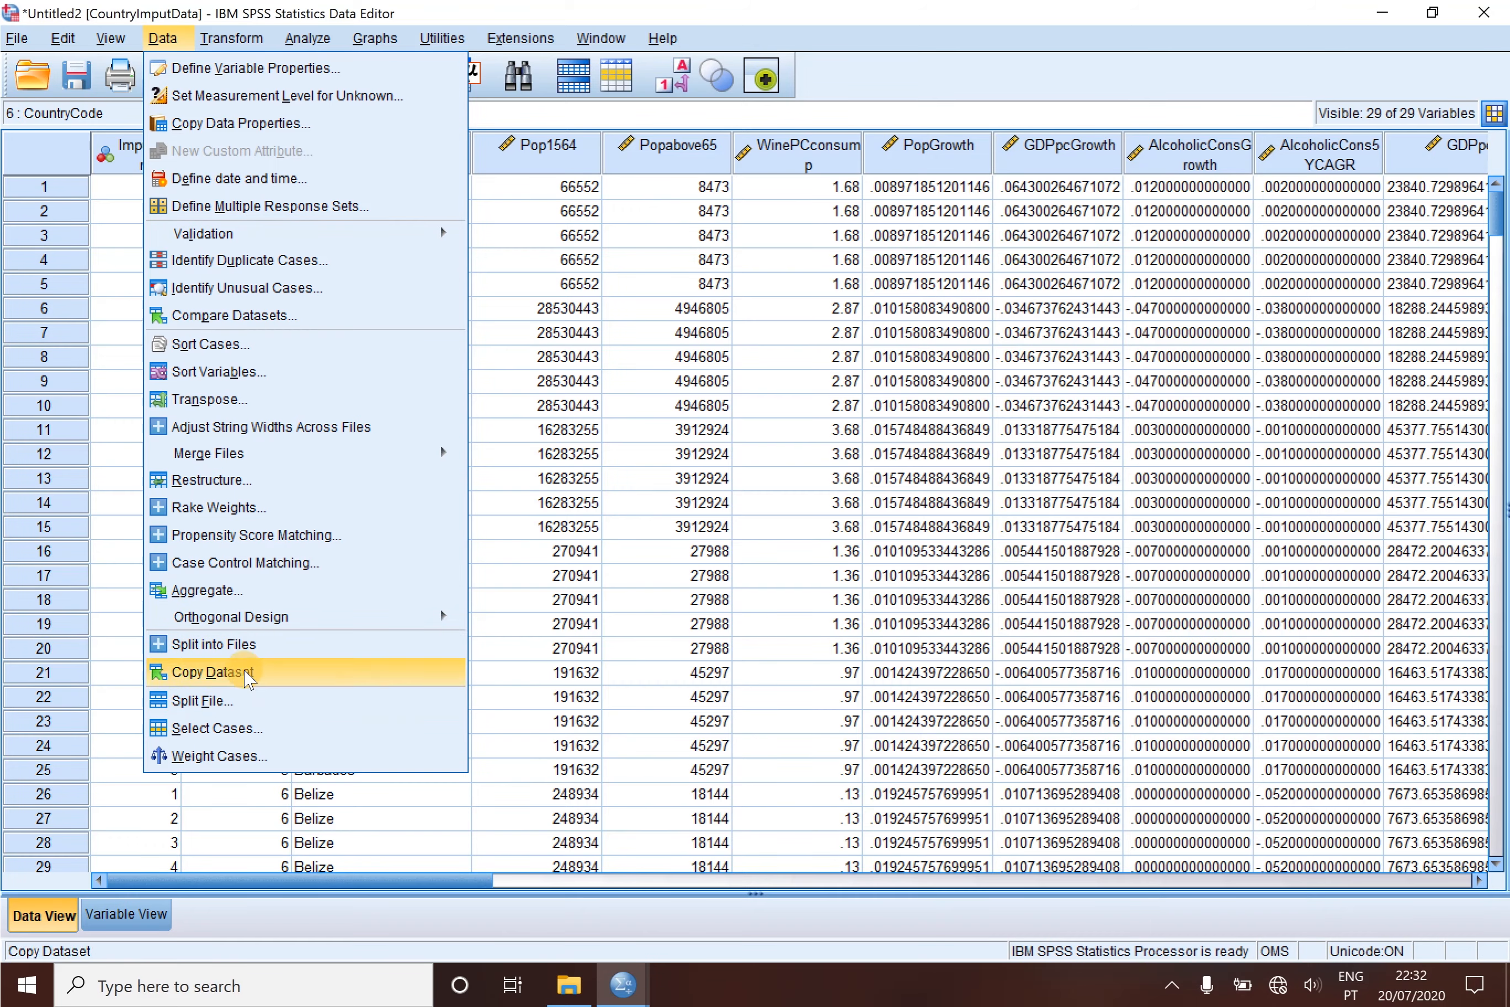
left_click(247, 707)
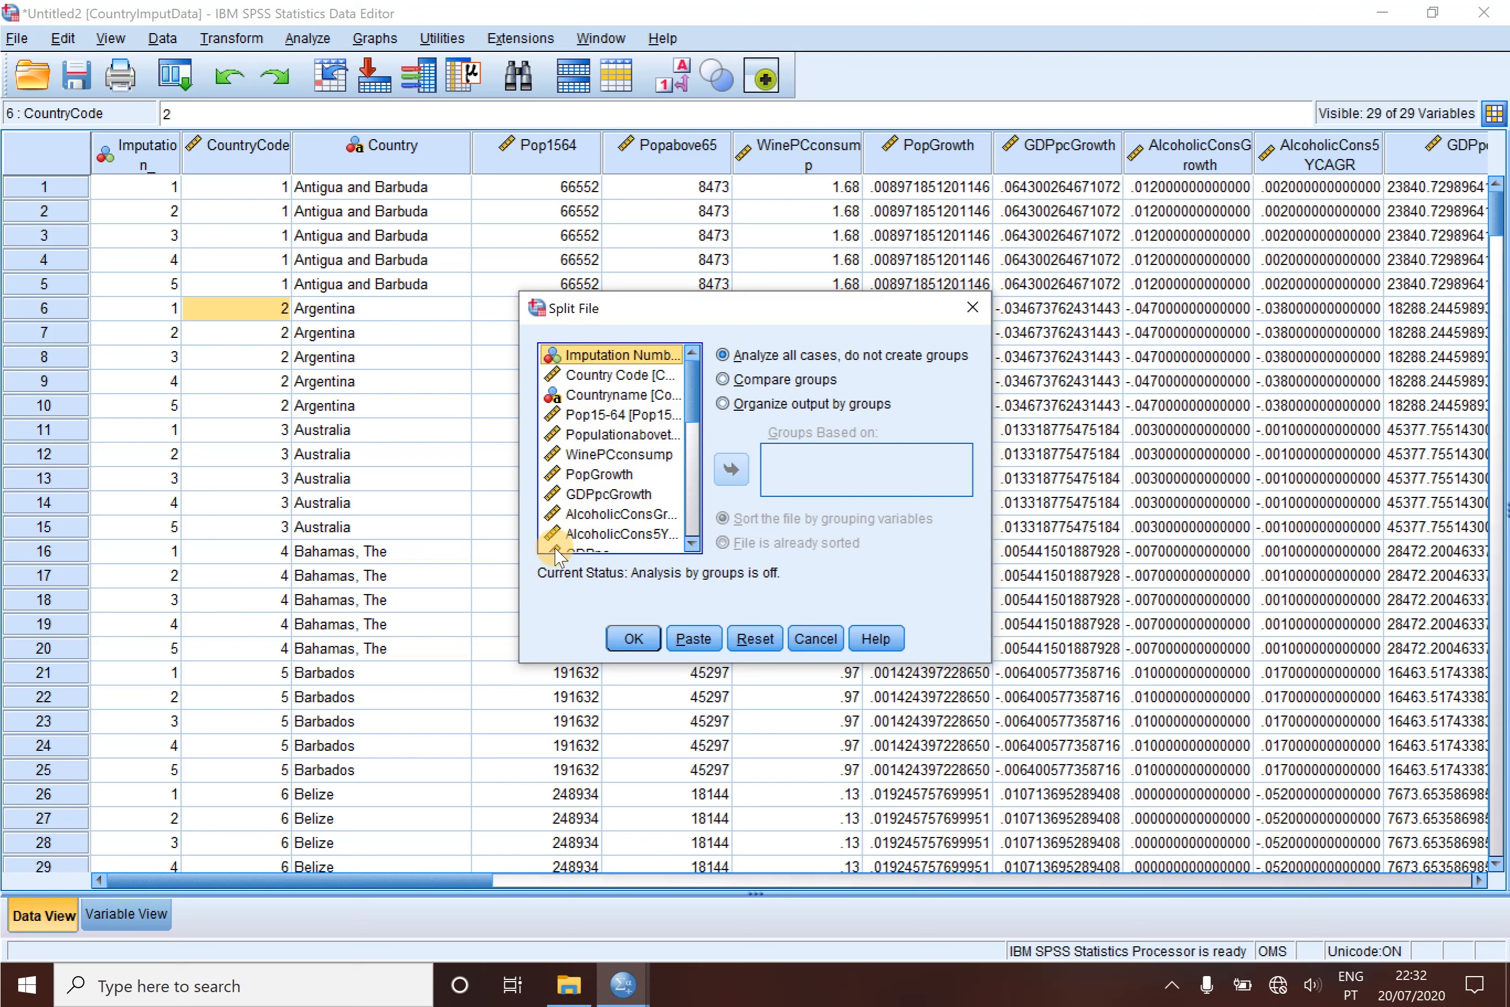
left_click(624, 376)
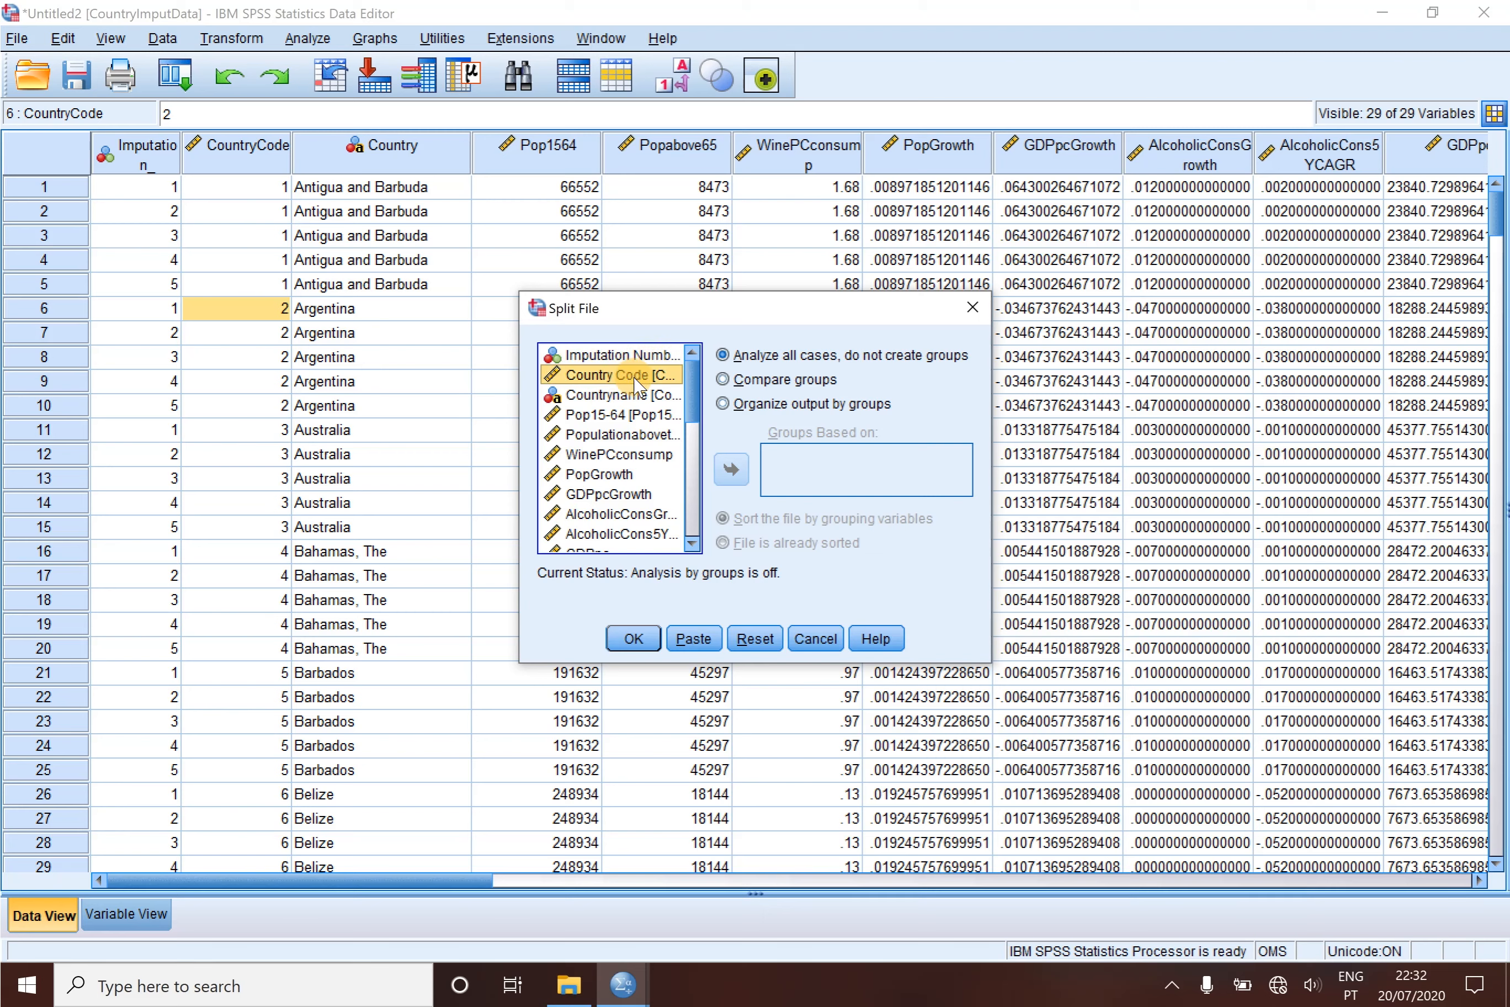
left_click(723, 404)
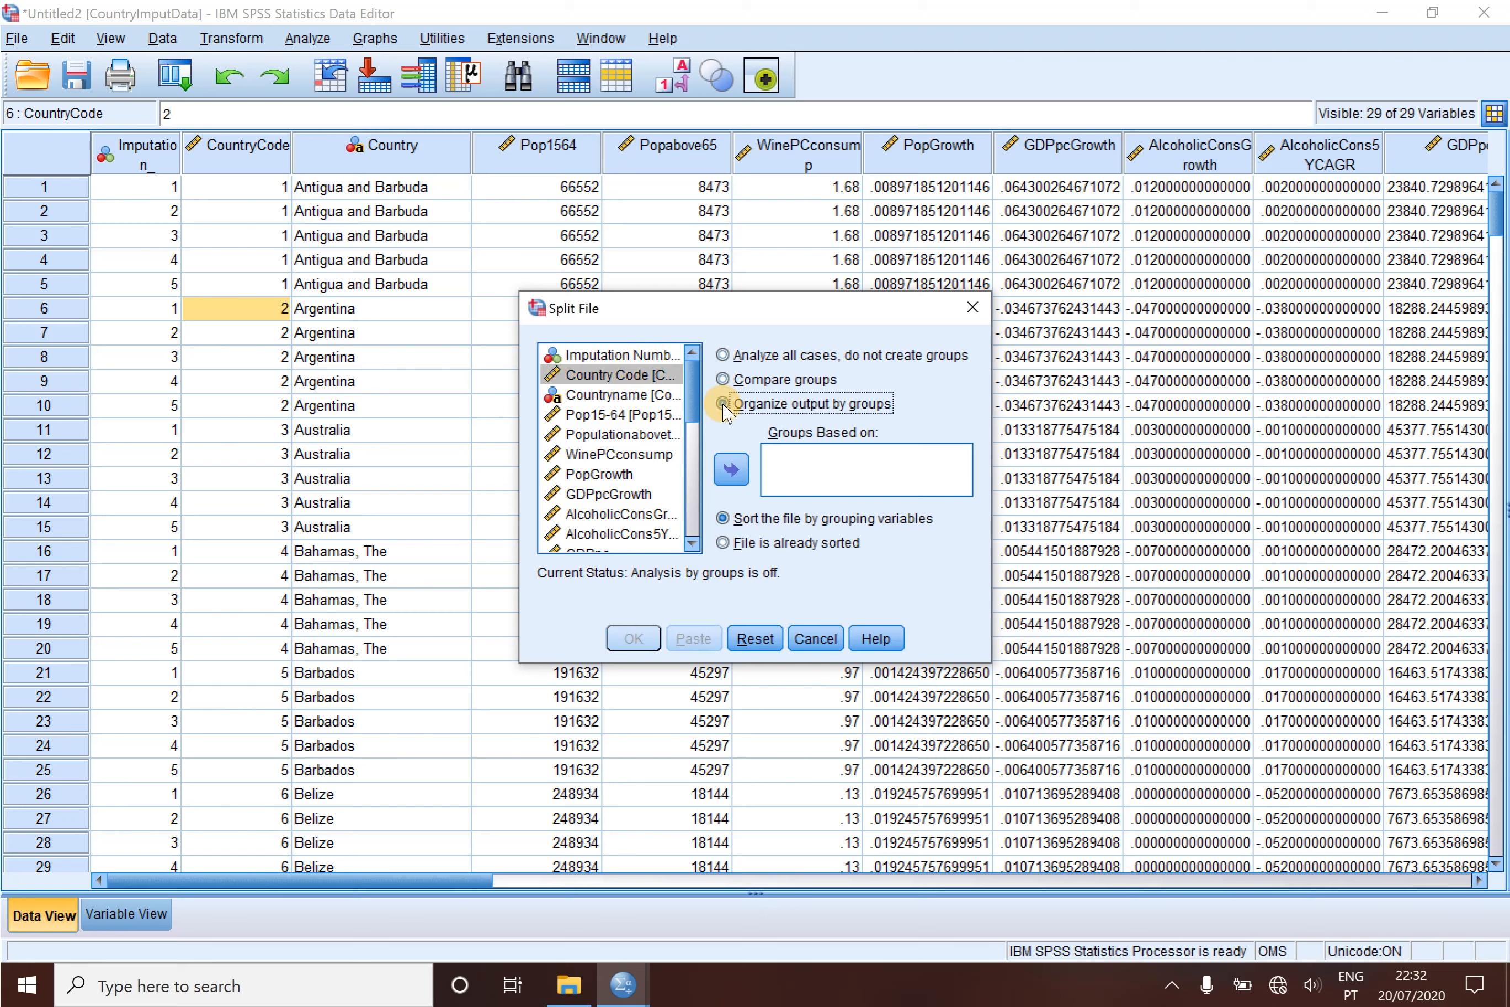
left_click(731, 469)
left_click(828, 460)
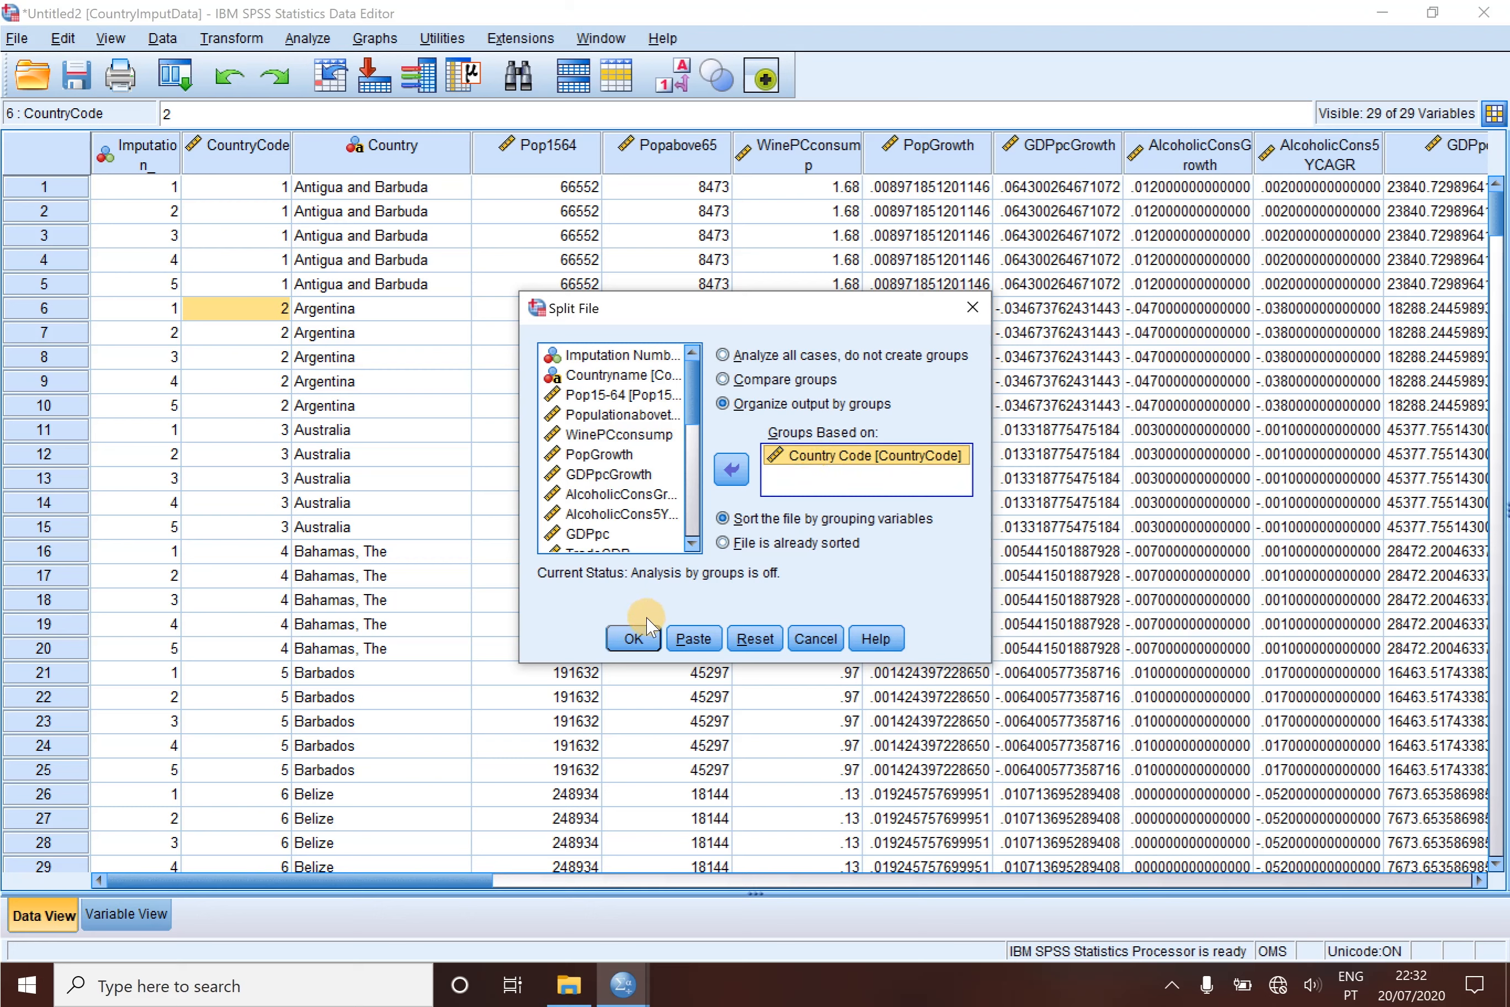
left_click(639, 639)
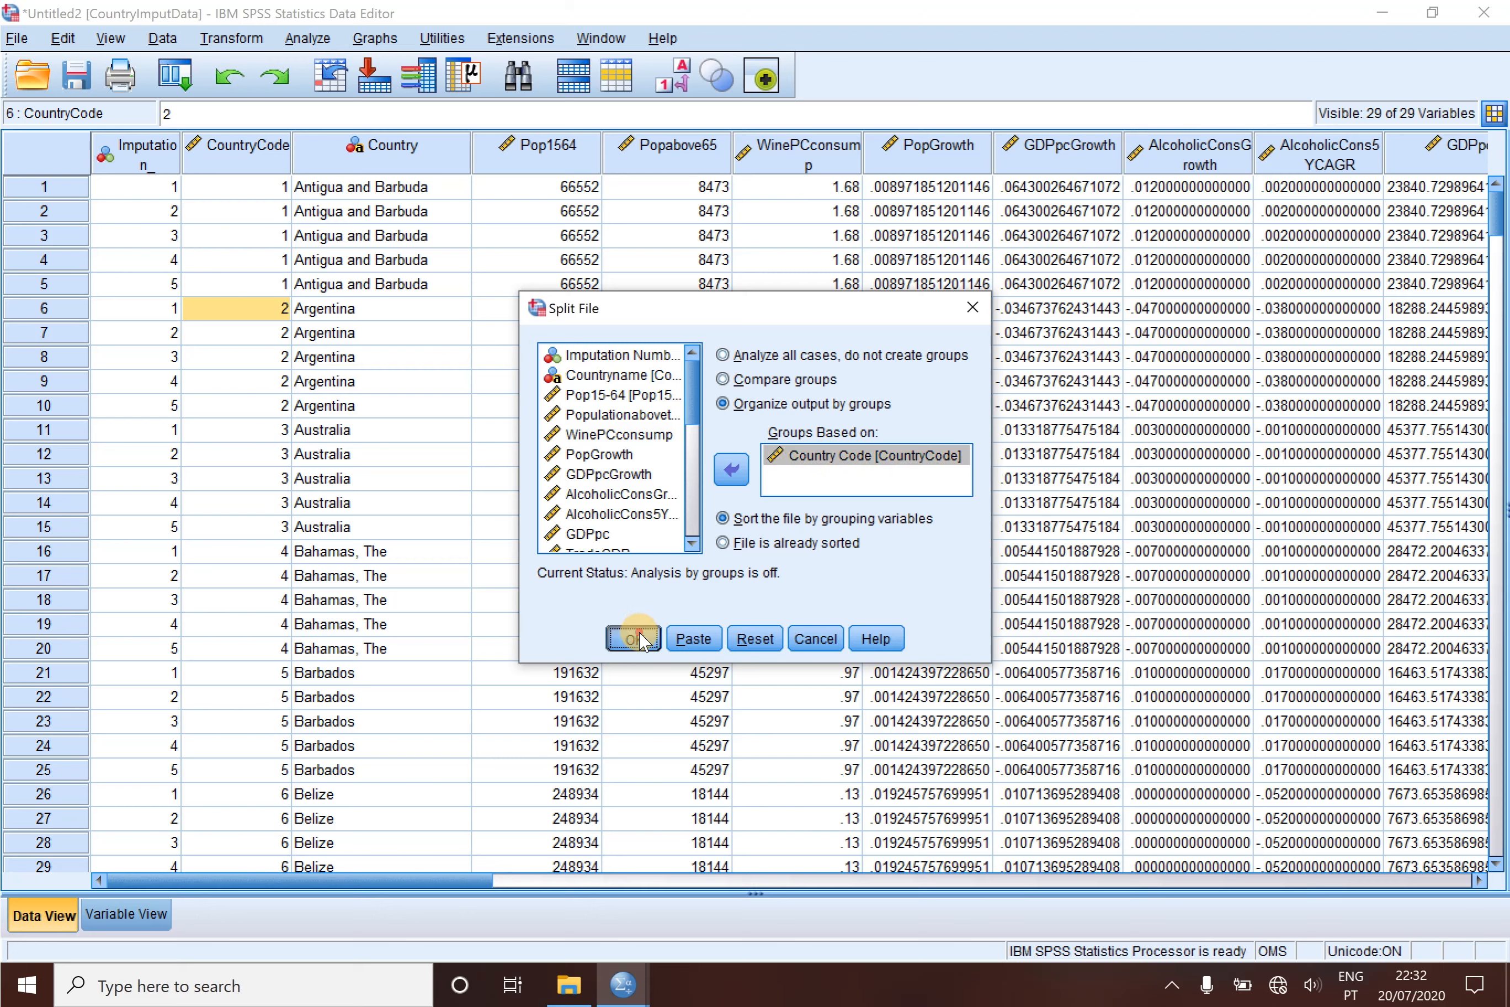
left_click(718, 552)
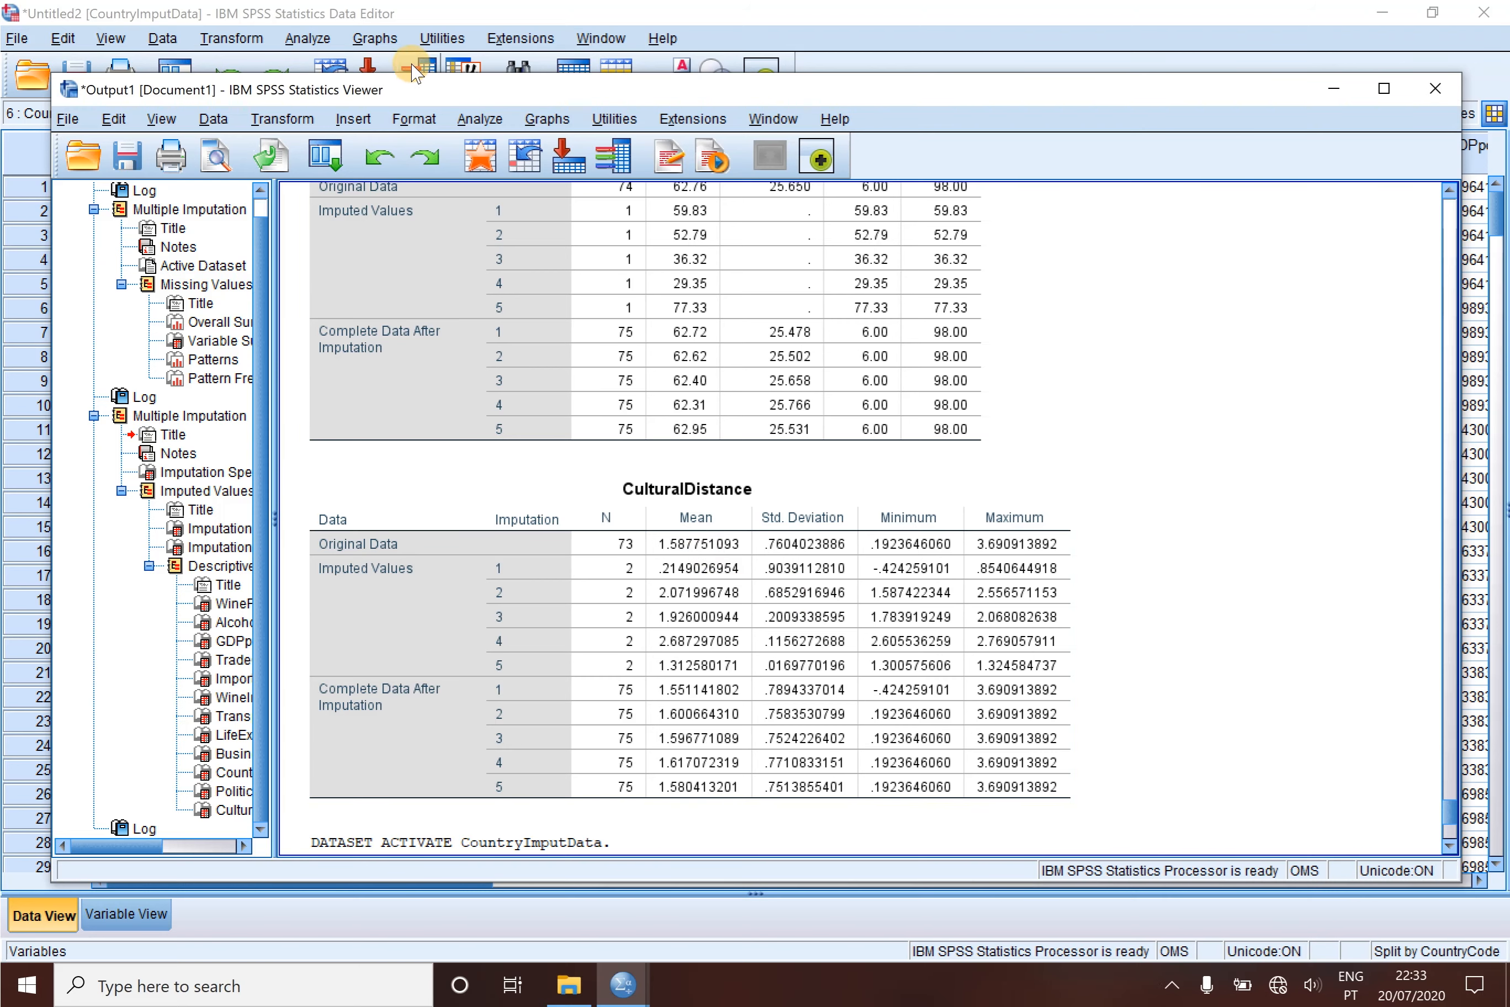
- Set up a Frequencies analysis with all variables from Pop15-64 through CulturalDistance, leaving out imputation number, country code and country name
left_click(782, 20)
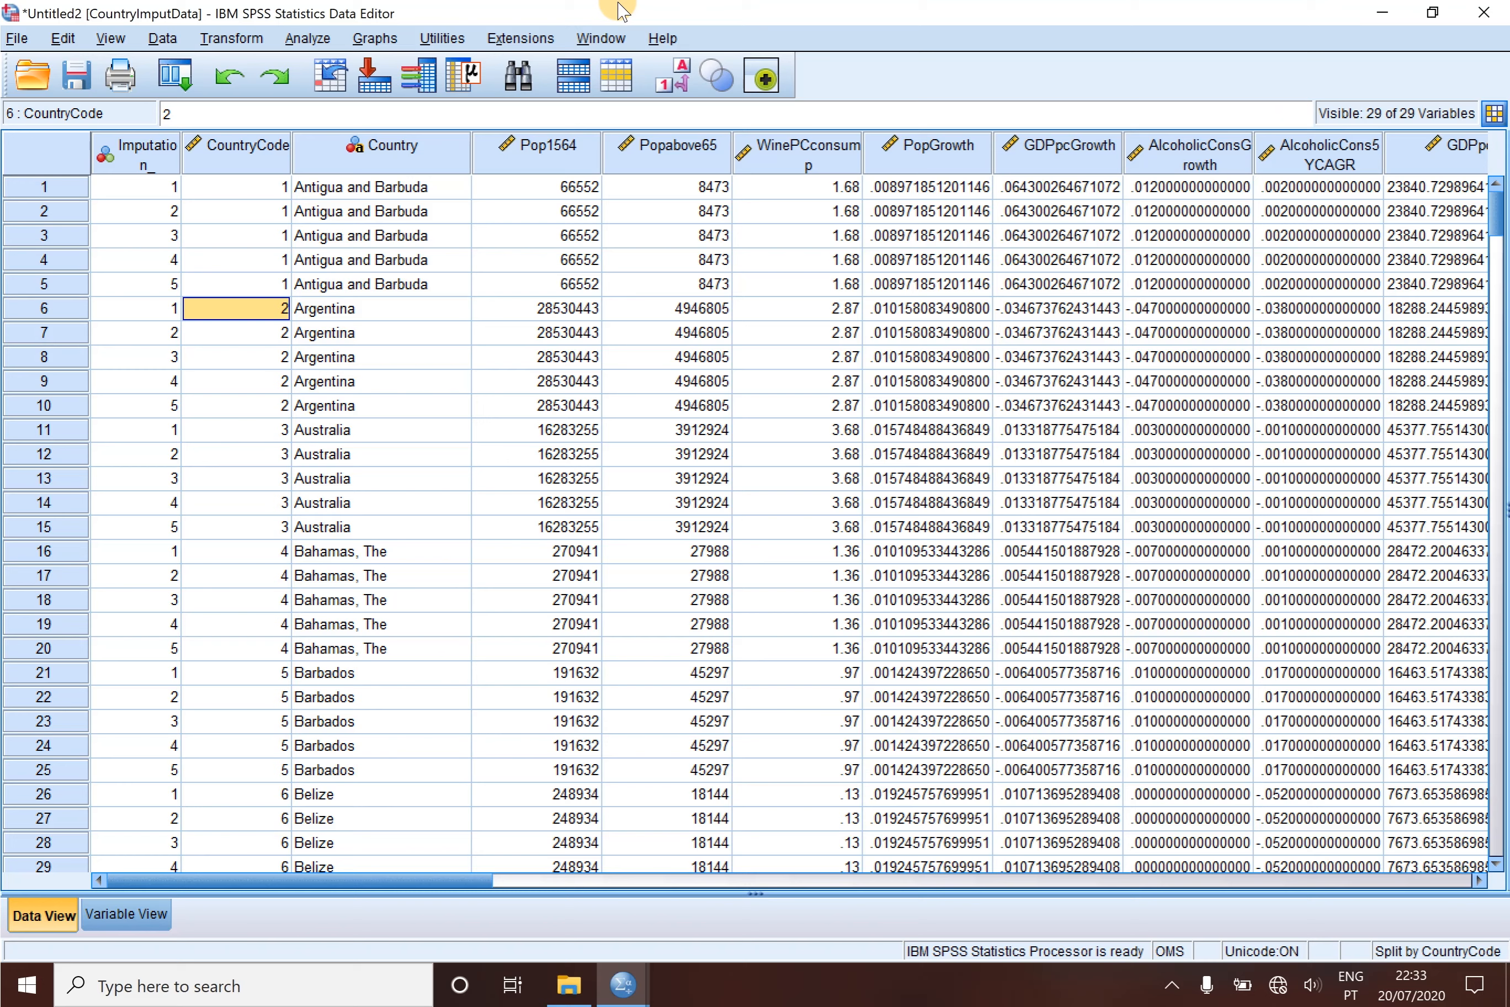
left_click(308, 38)
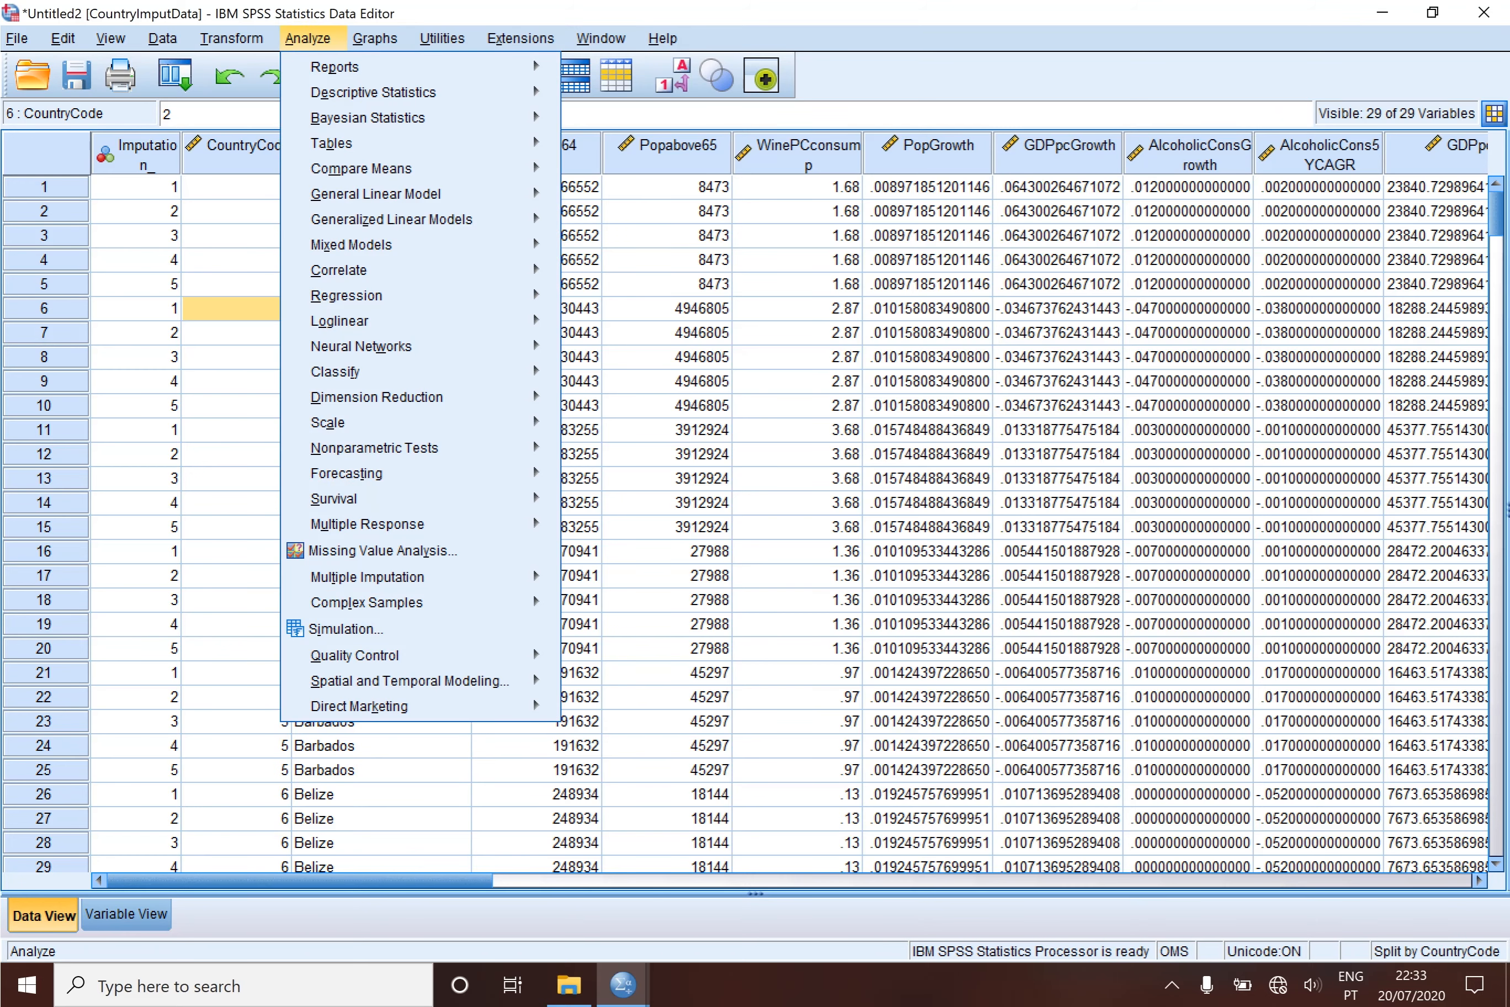
mouse_move(397, 92)
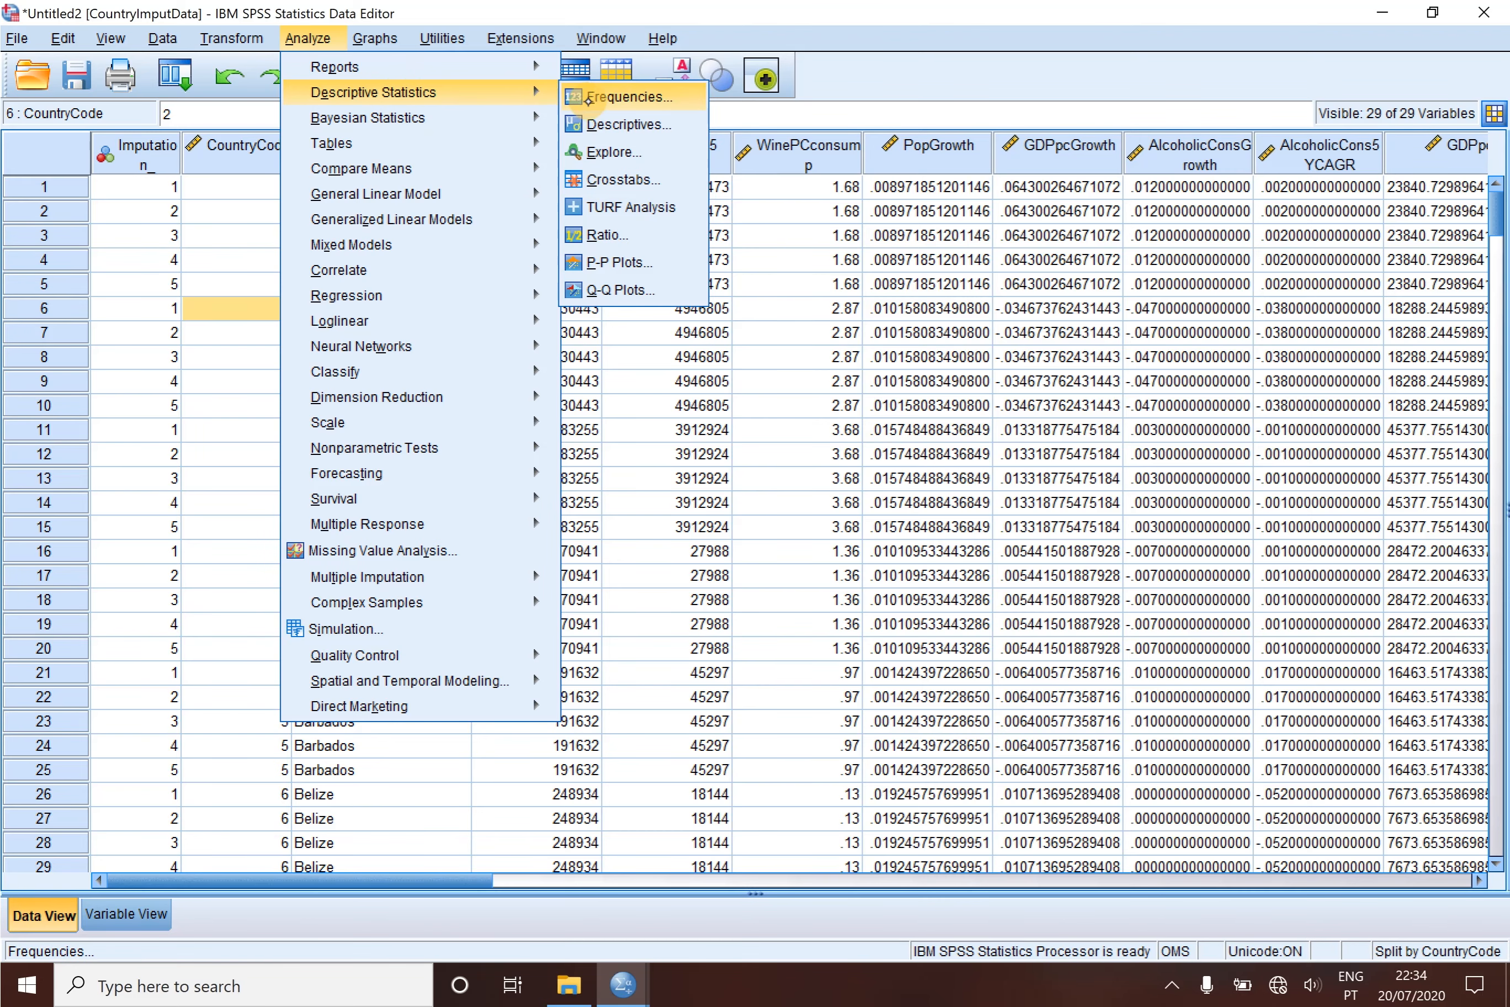
left_click(624, 97)
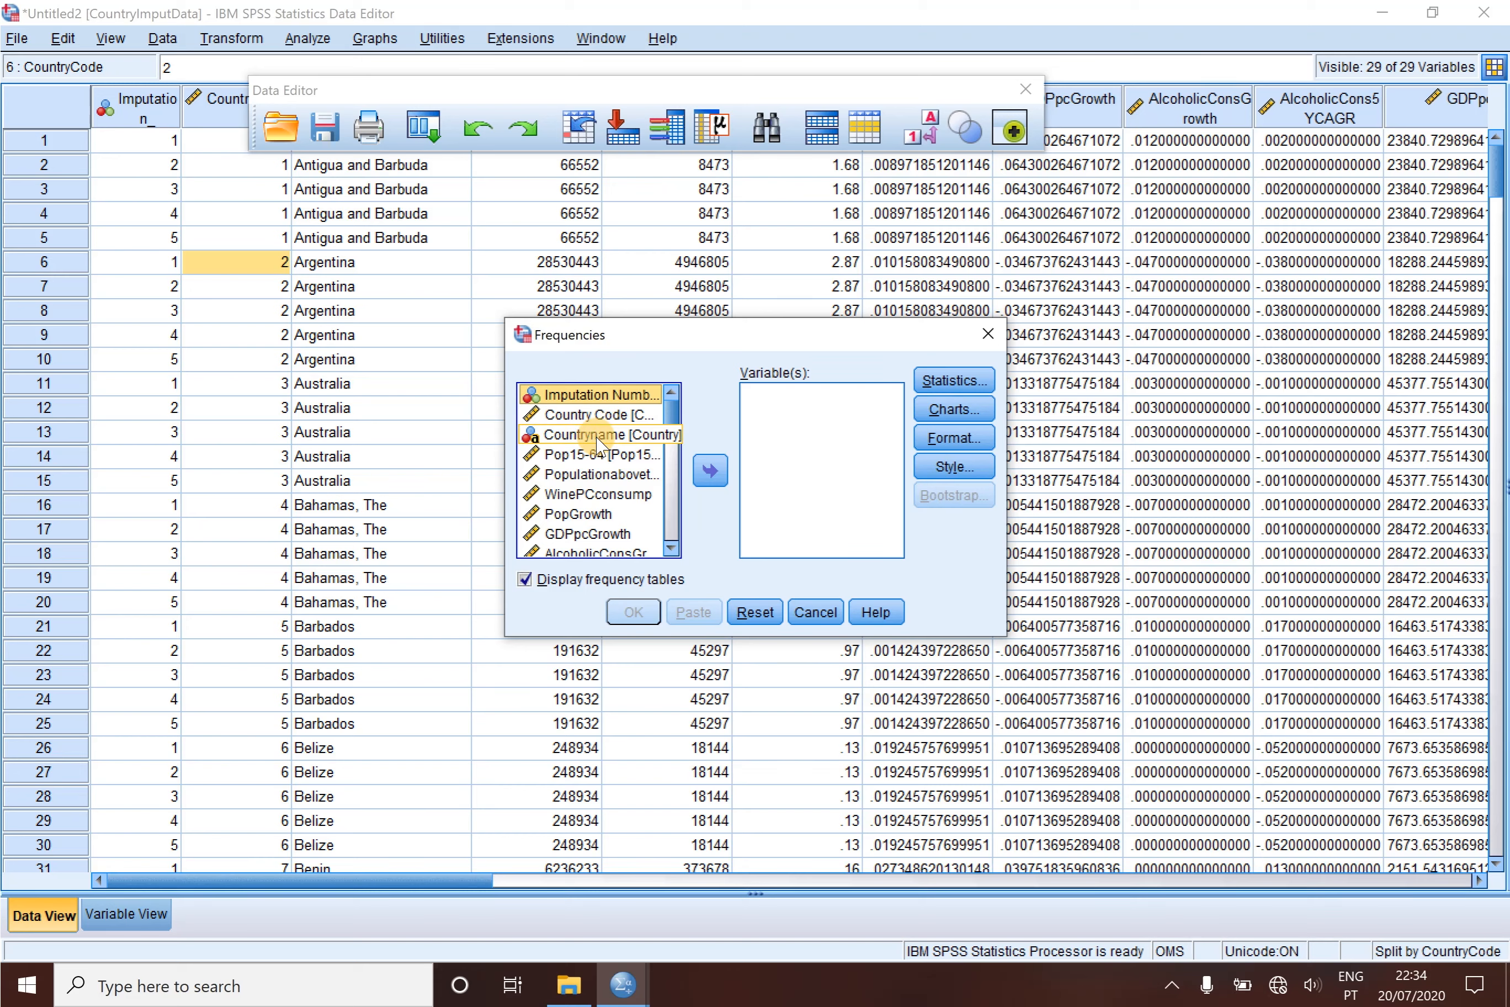
left_click(597, 458)
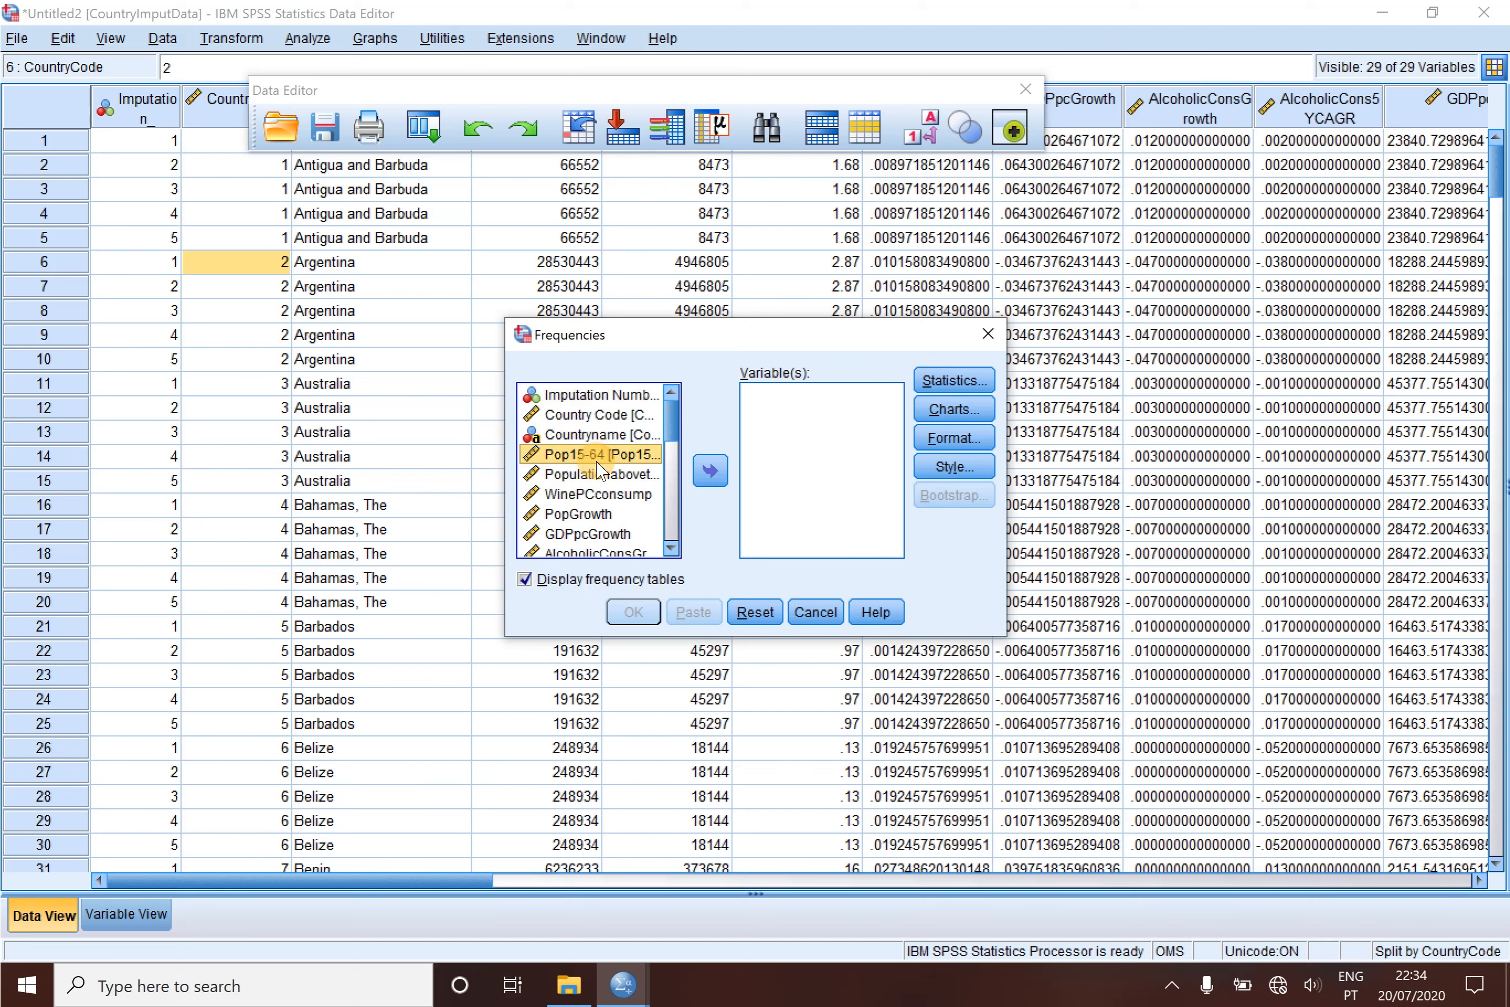
key("shift+Down")
key("shift+Down")
key("shift+Down")
key("shift+Down")
key("shift+Down")
key("shift+Down")
key("shift+Down")
key("shift+Down")
key("shift+Down")
key("shift+Down")
key("shift+Down")
key("shift+Down")
key("shift+Down")
key("shift+Down")
key("shift+Down")
key("shift+Down")
key("shift+Down")
key("shift+Down")
key("shift+Down")
key("shift+Down")
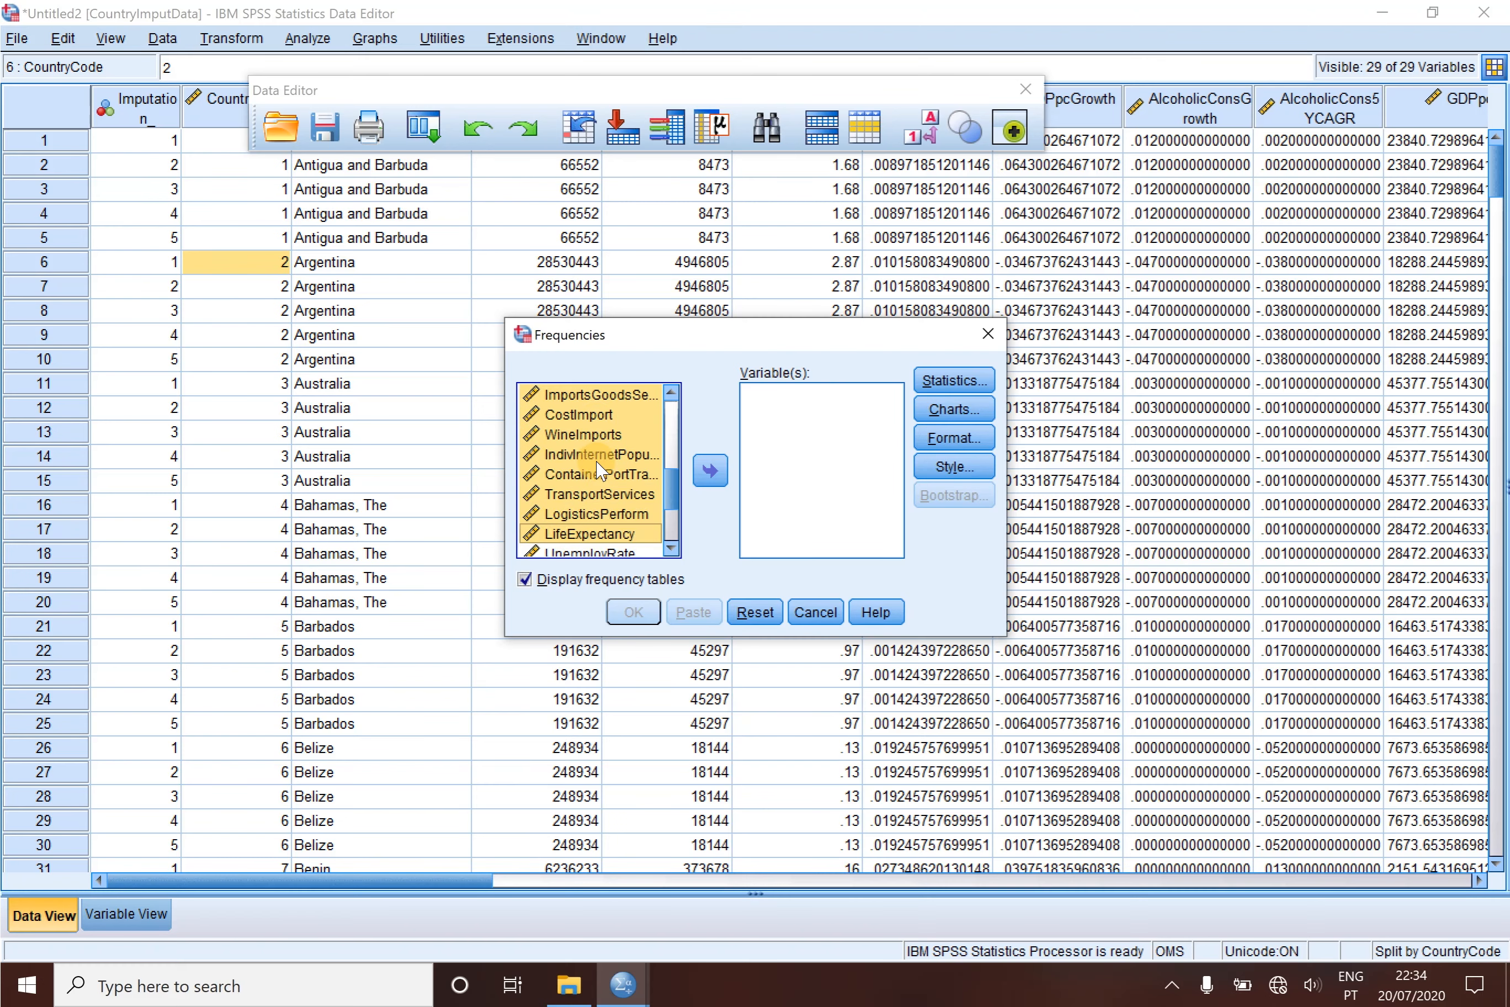
left_click(710, 471)
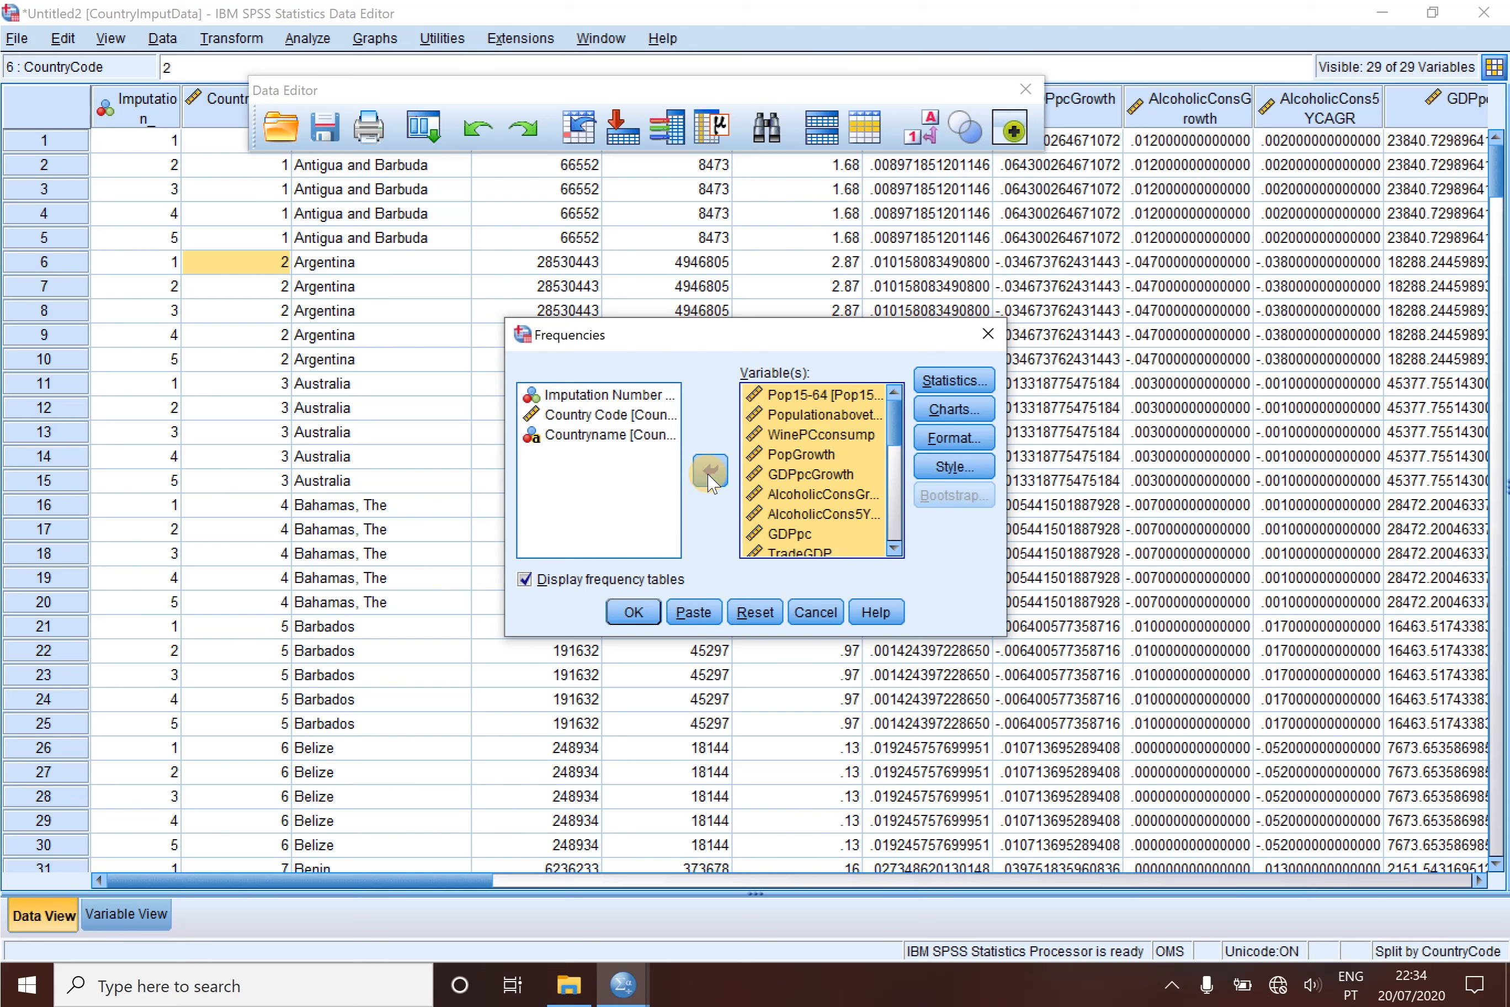
- Request the Mean and Mode statistics for the Frequencies analysis and run it
left_click(953, 380)
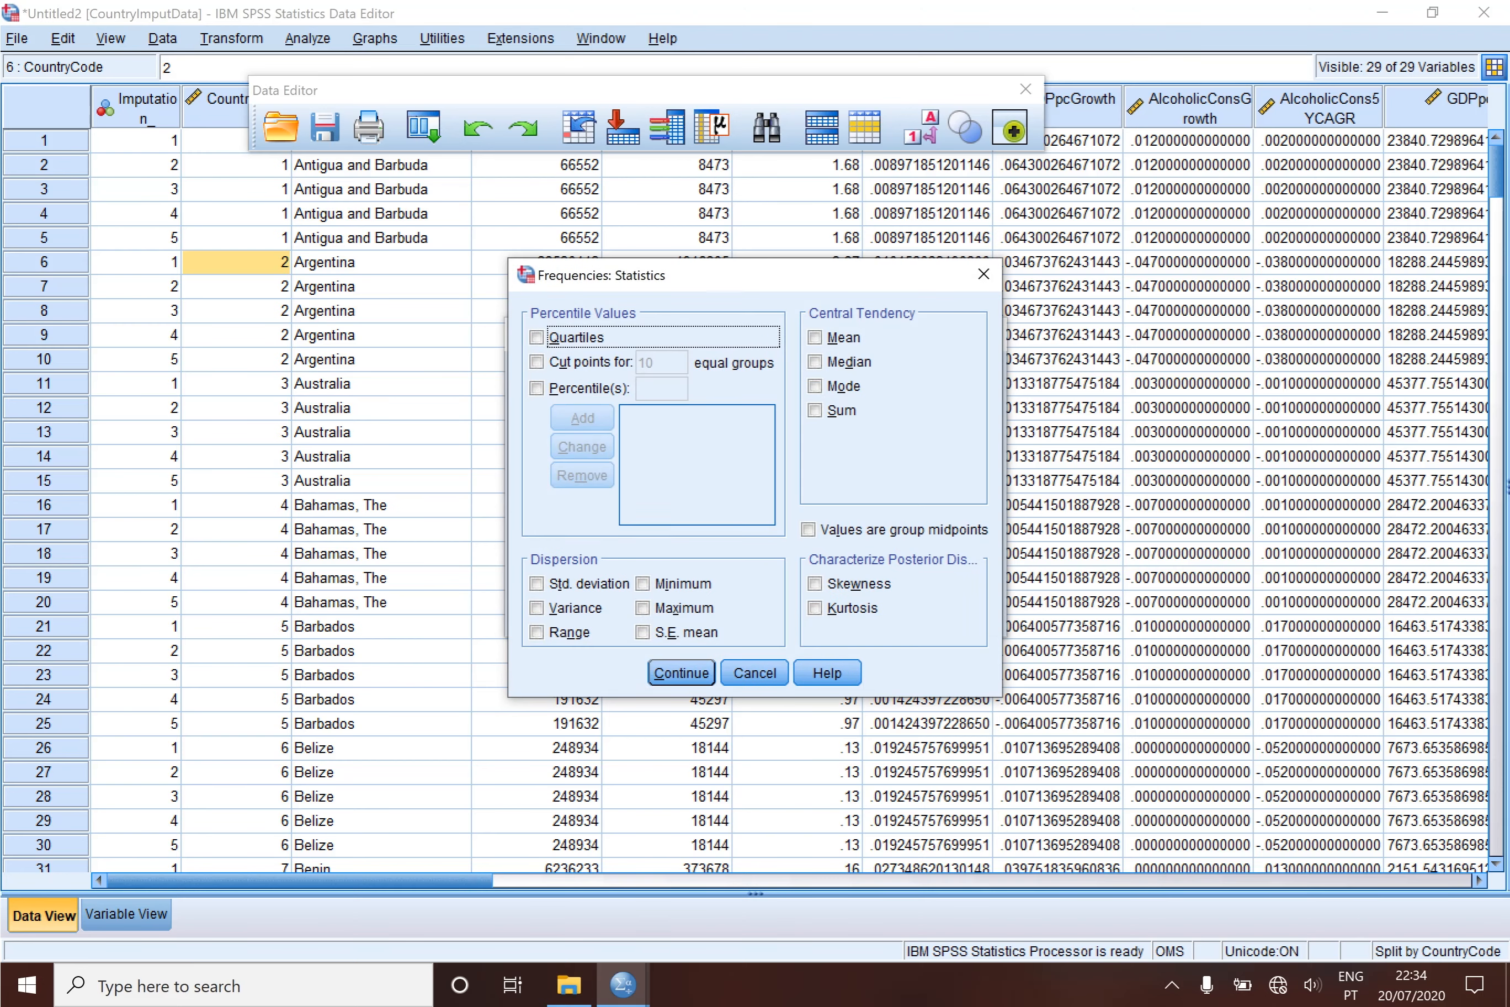
left_click(816, 337)
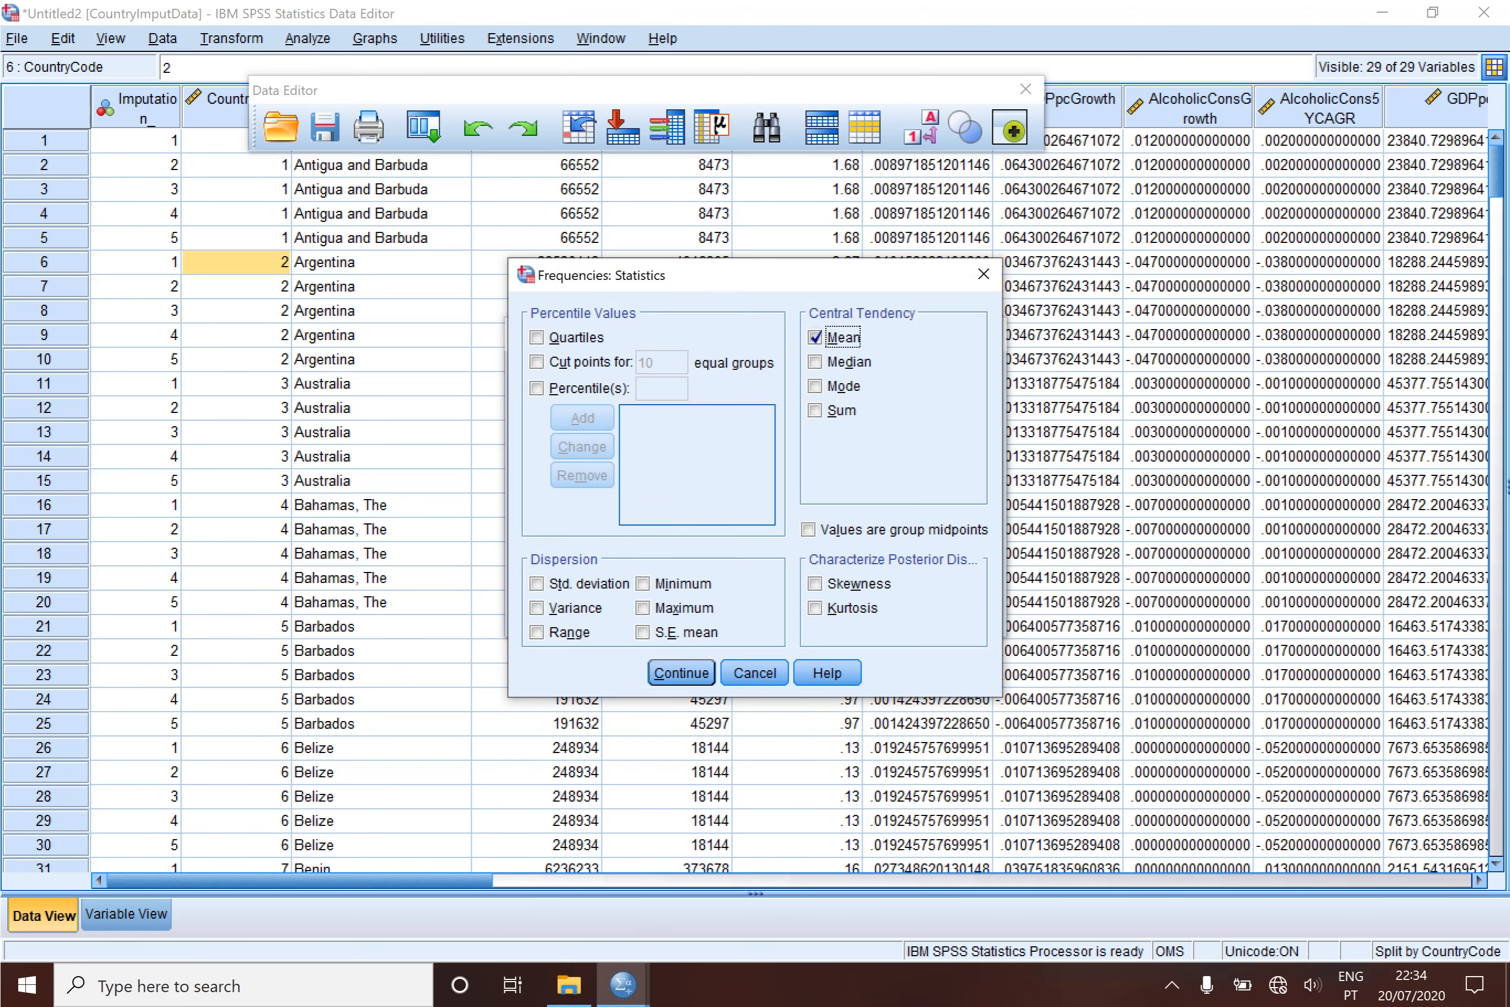
left_click(833, 386)
left_click(677, 673)
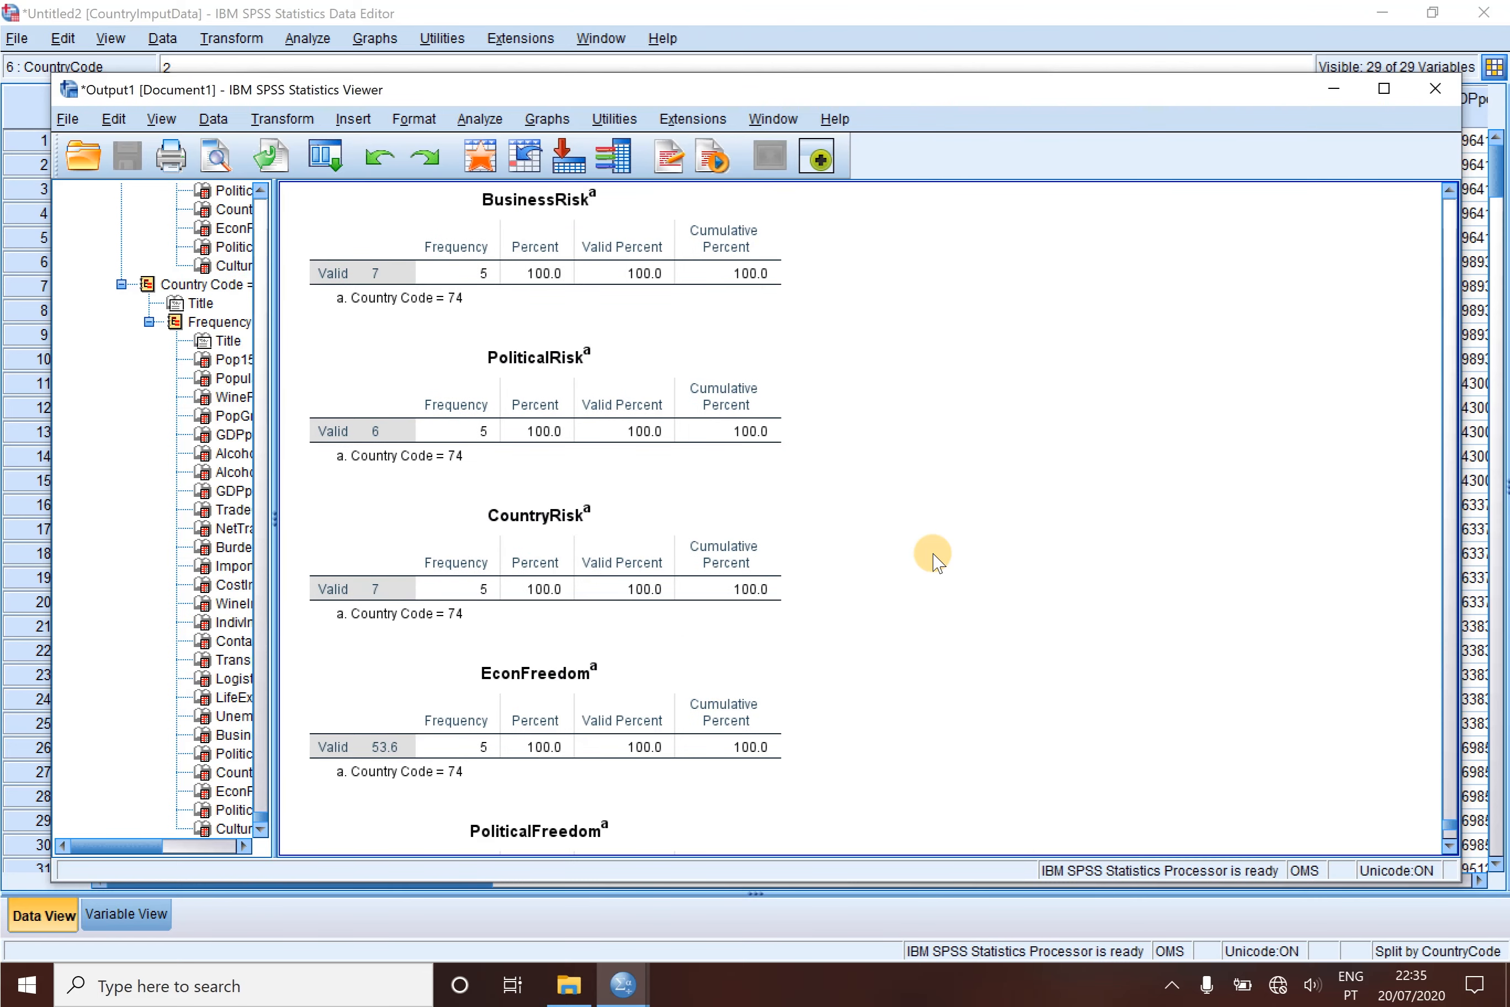
- End all active Output Management System requests and accept the OMS summary
left_click(443, 38)
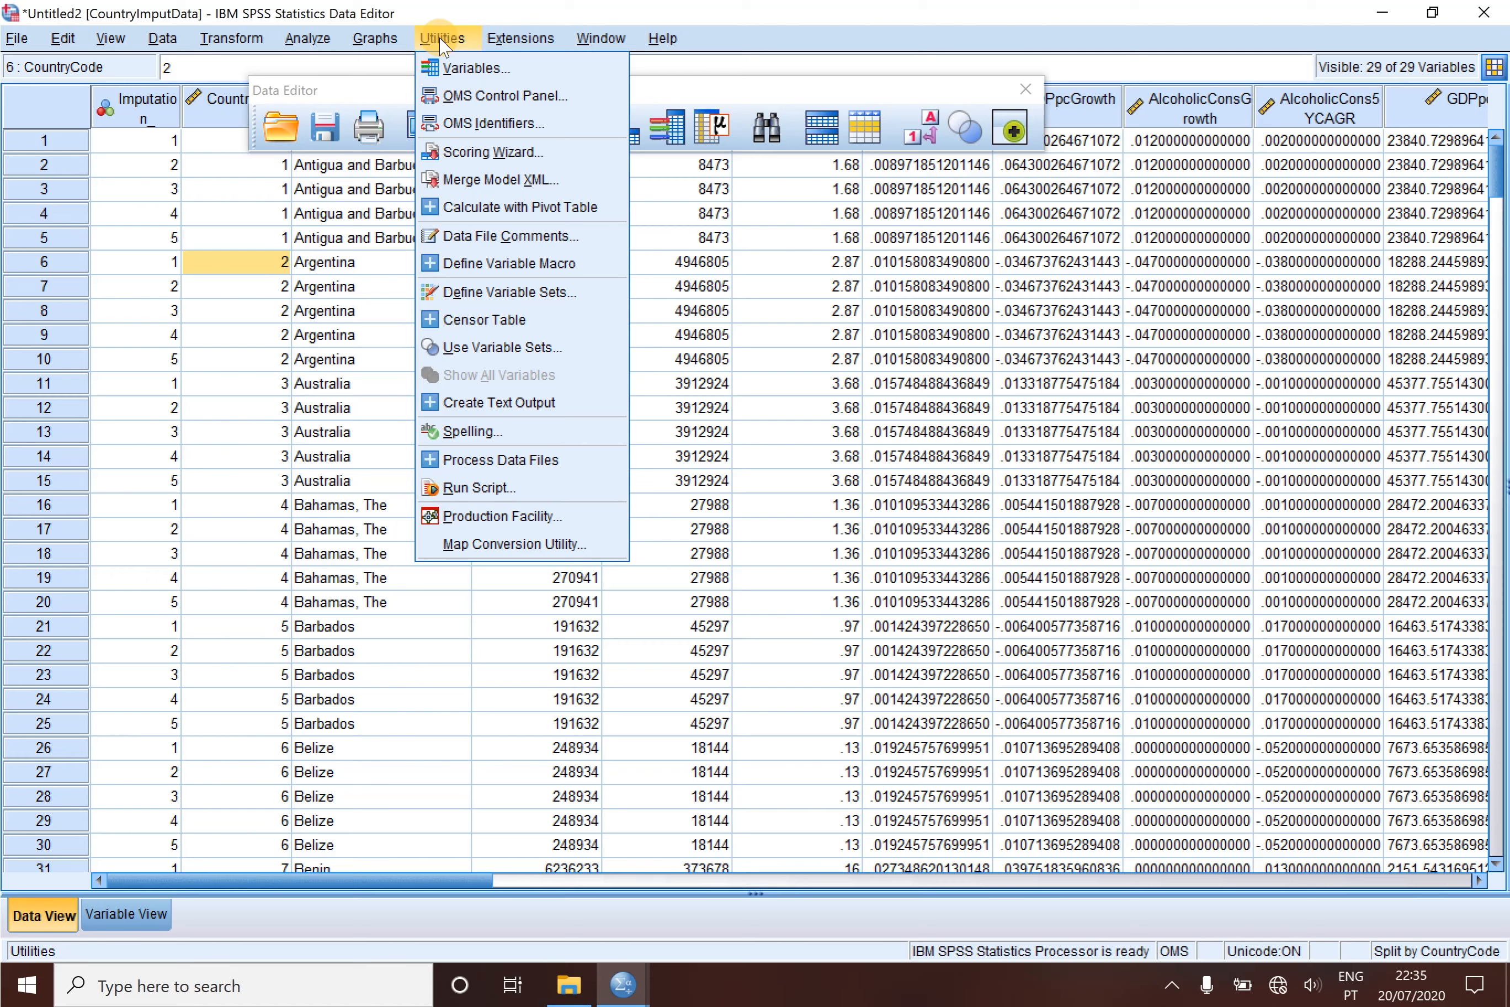
left_click(480, 97)
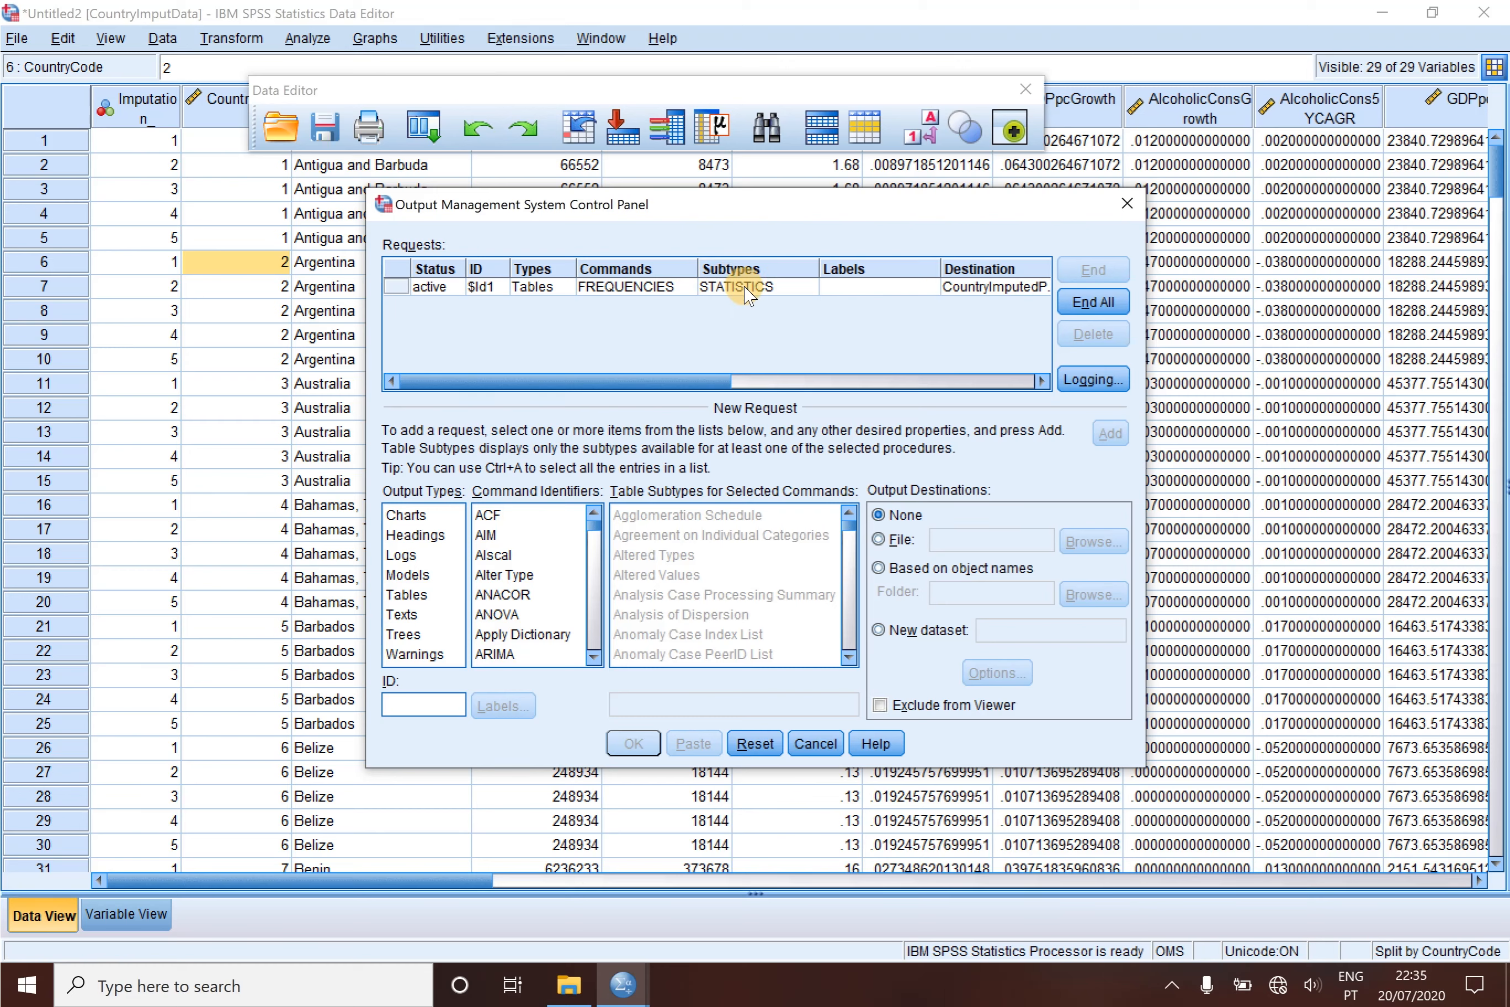
left_click(1107, 304)
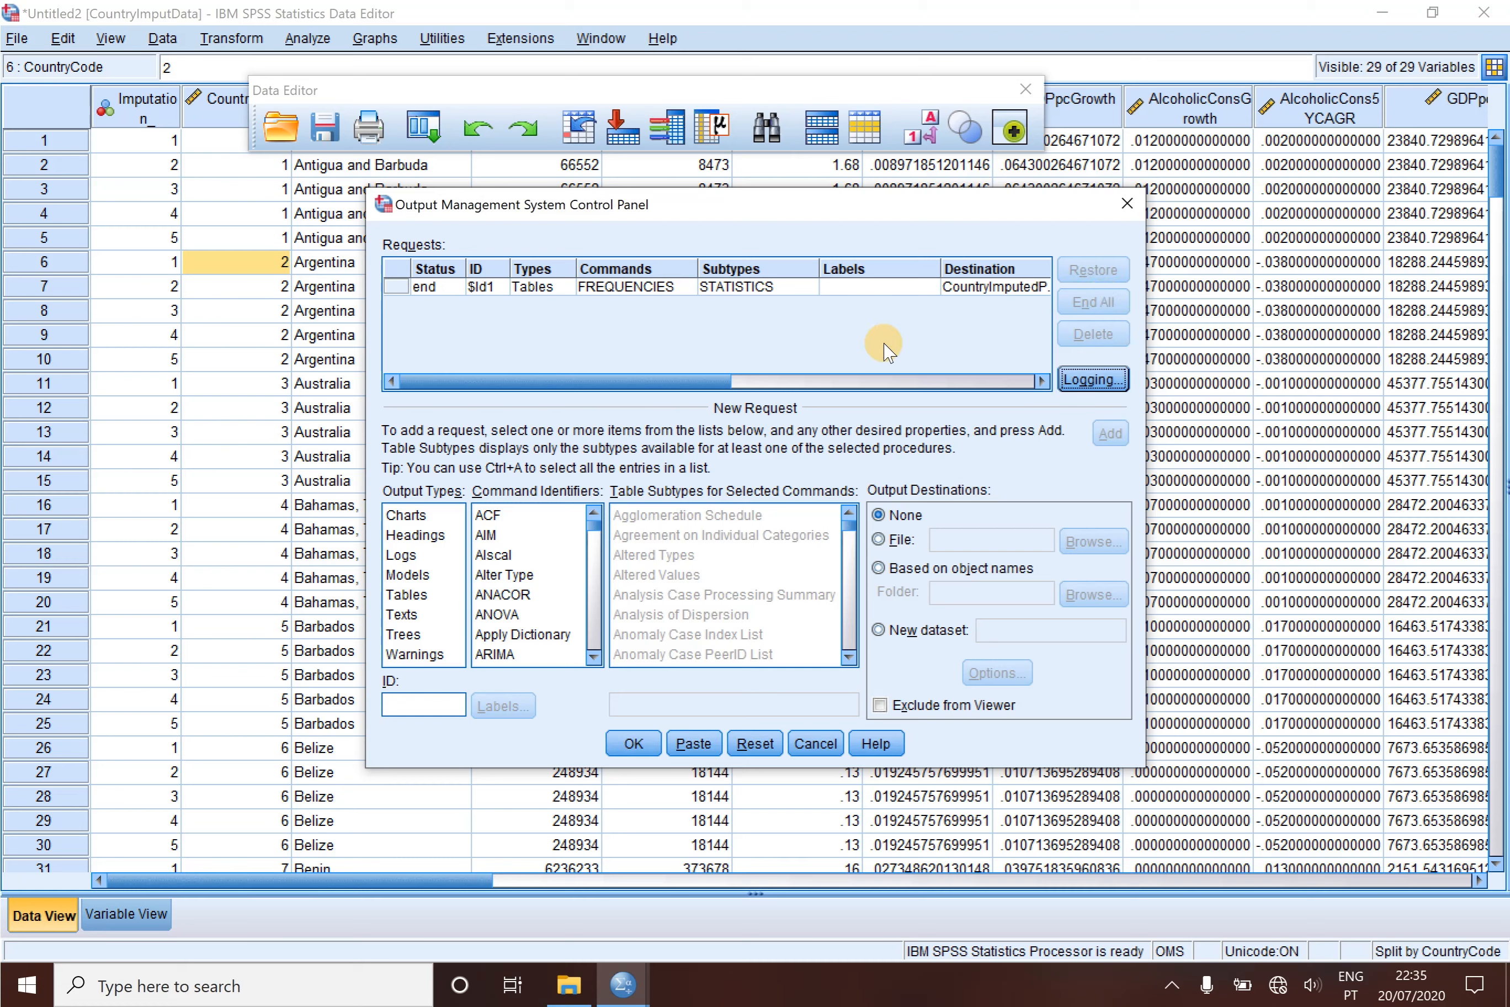
left_click(632, 743)
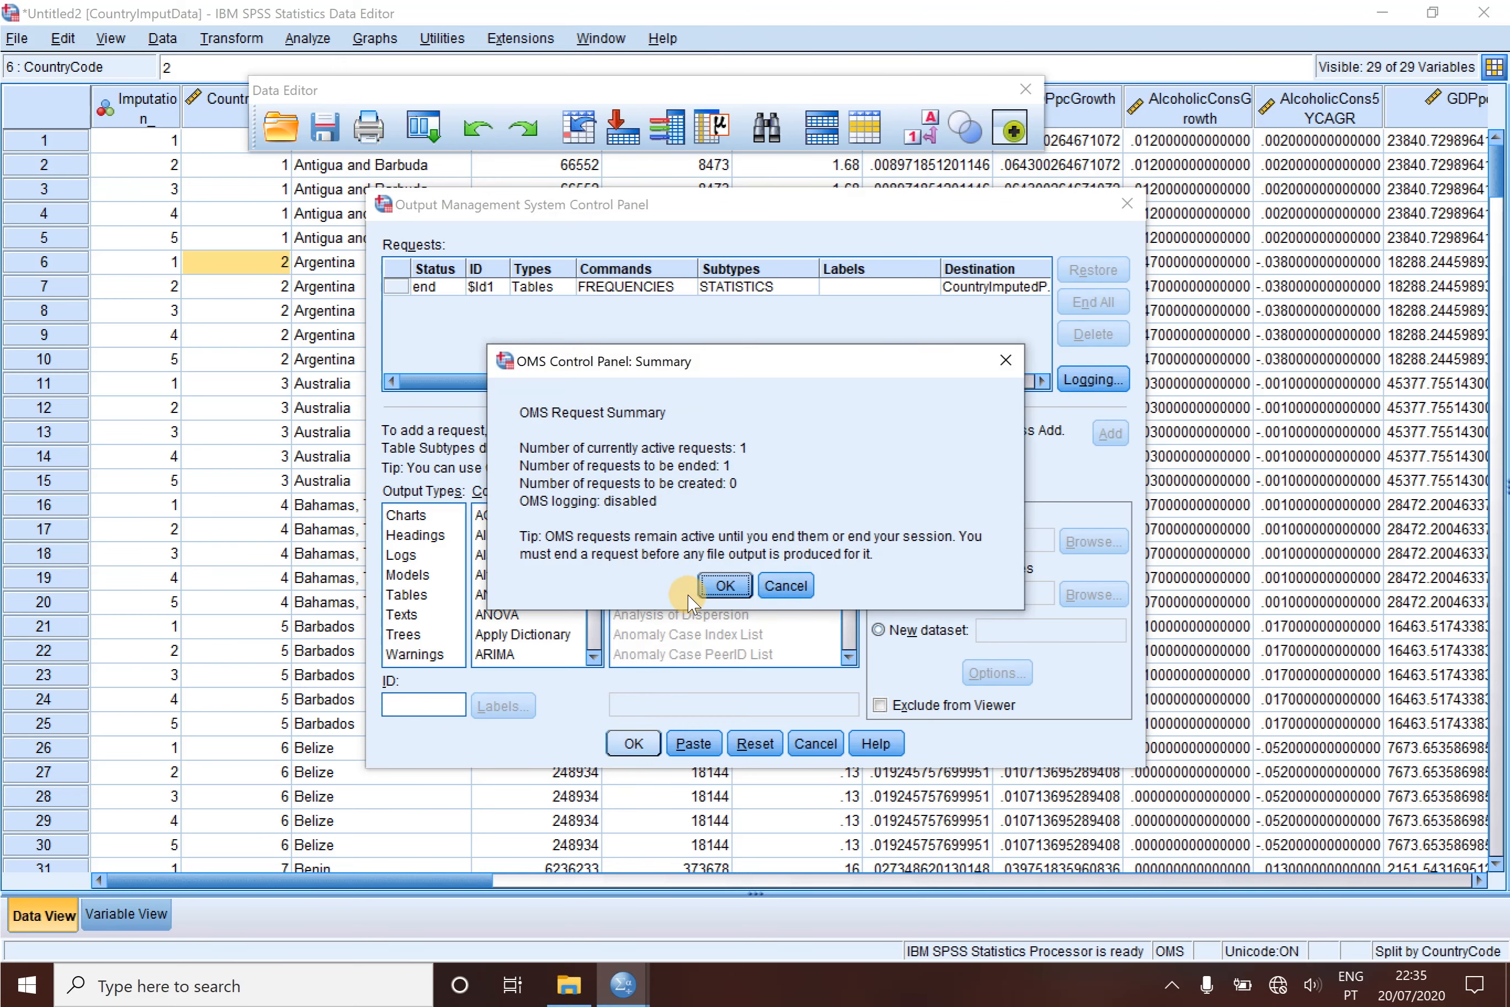
left_click(730, 586)
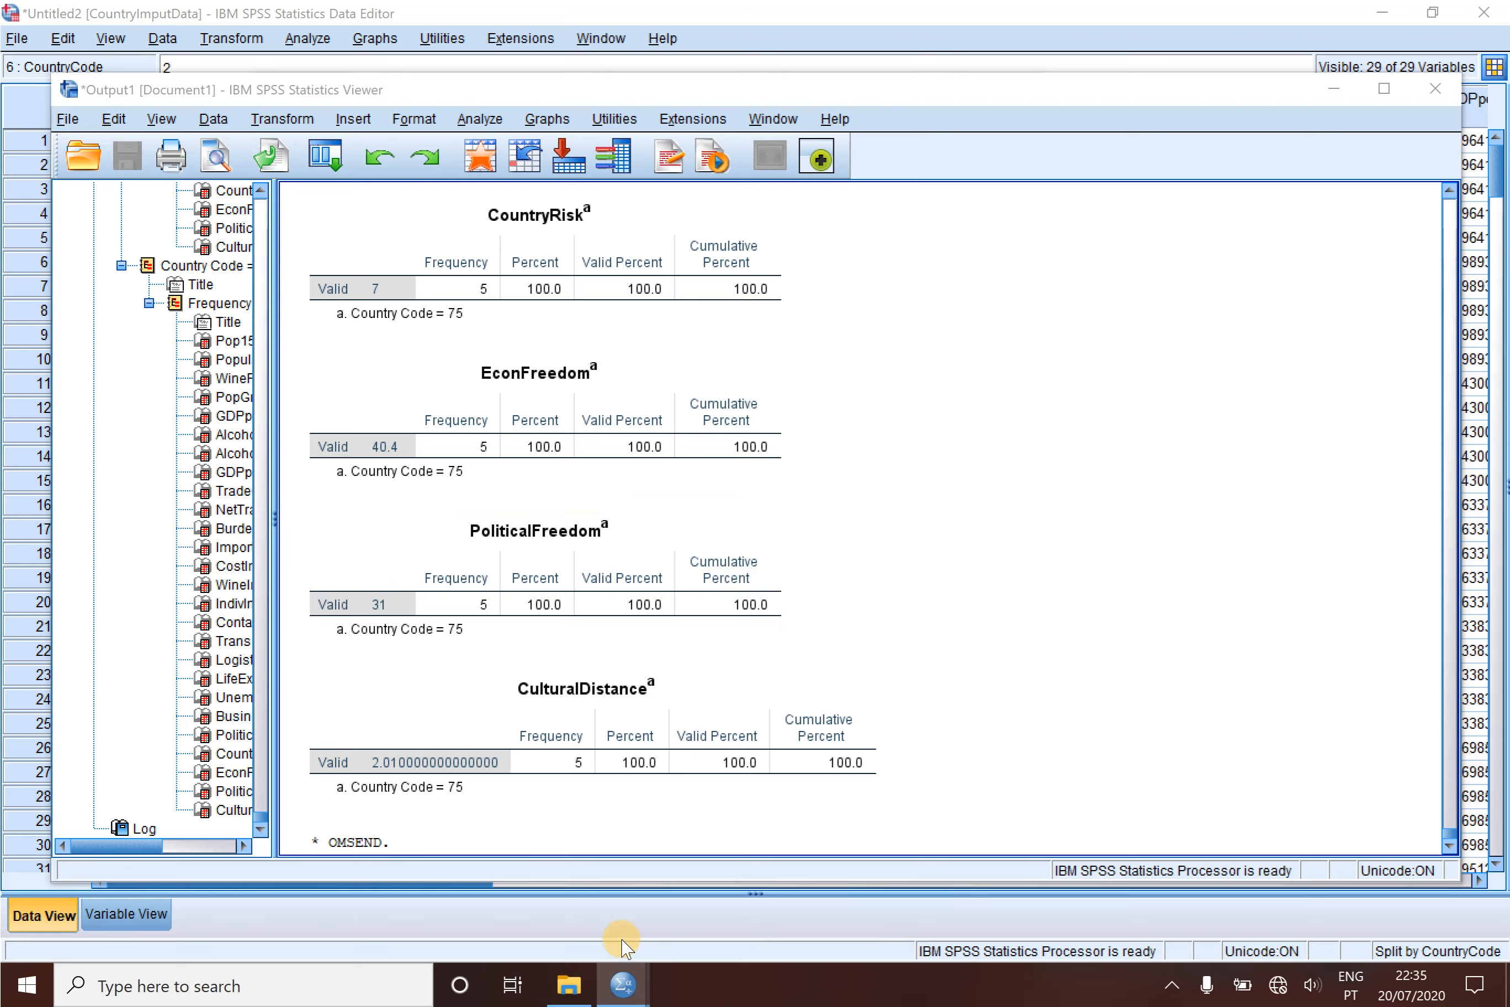
- Bring up the data window of the new CountryImputedPooledDataset
mouse_move(627, 991)
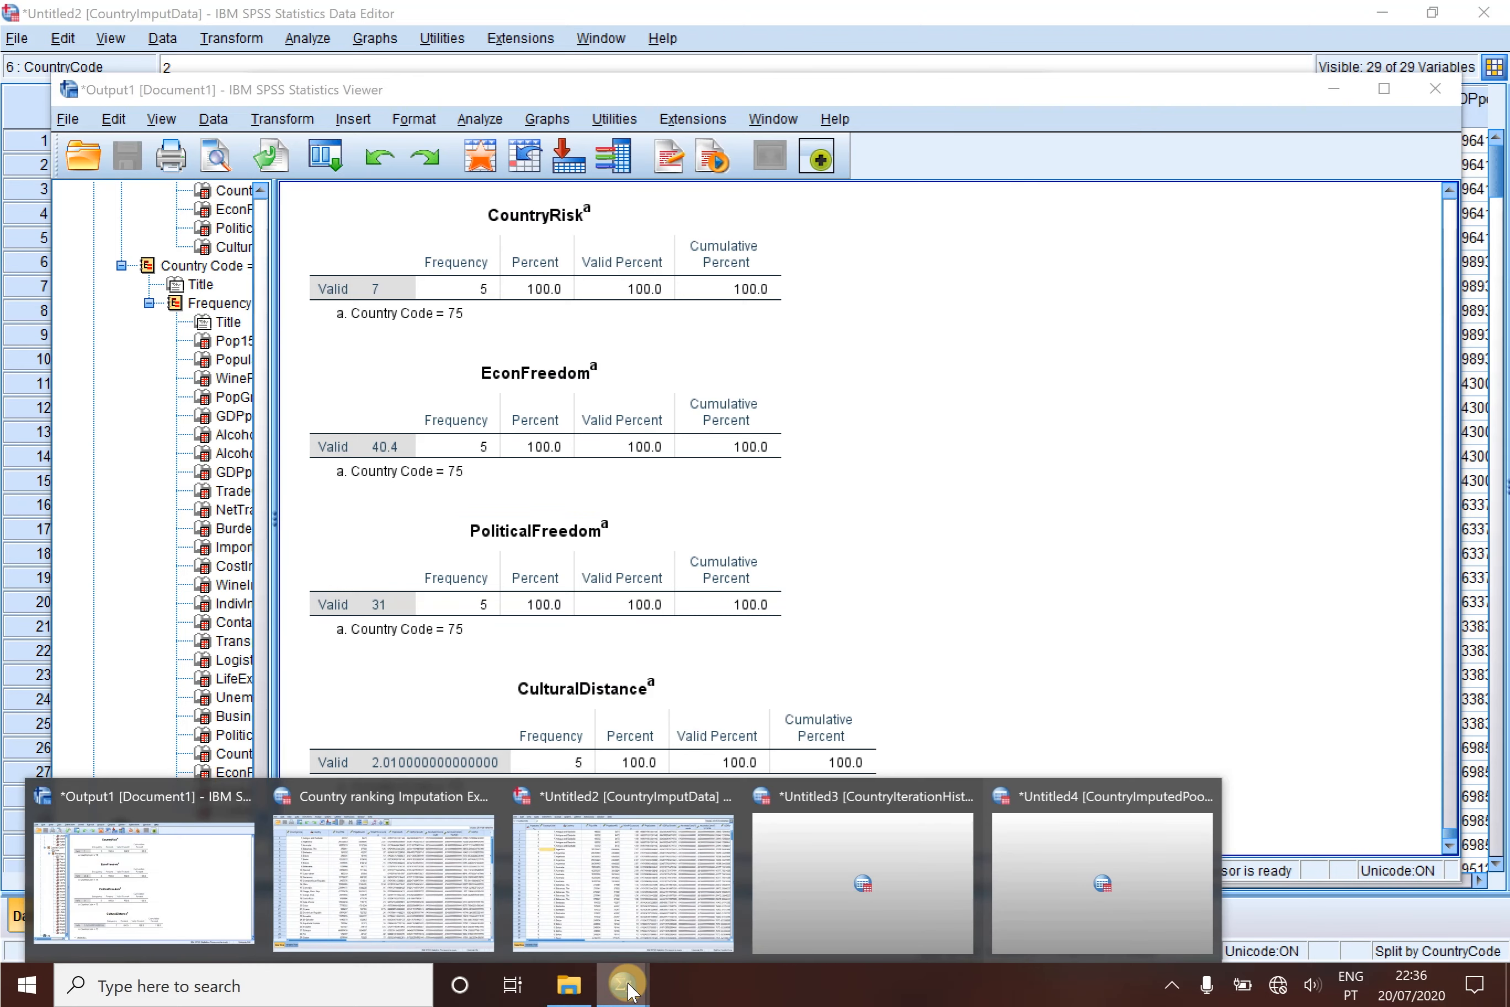
mouse_move(1117, 809)
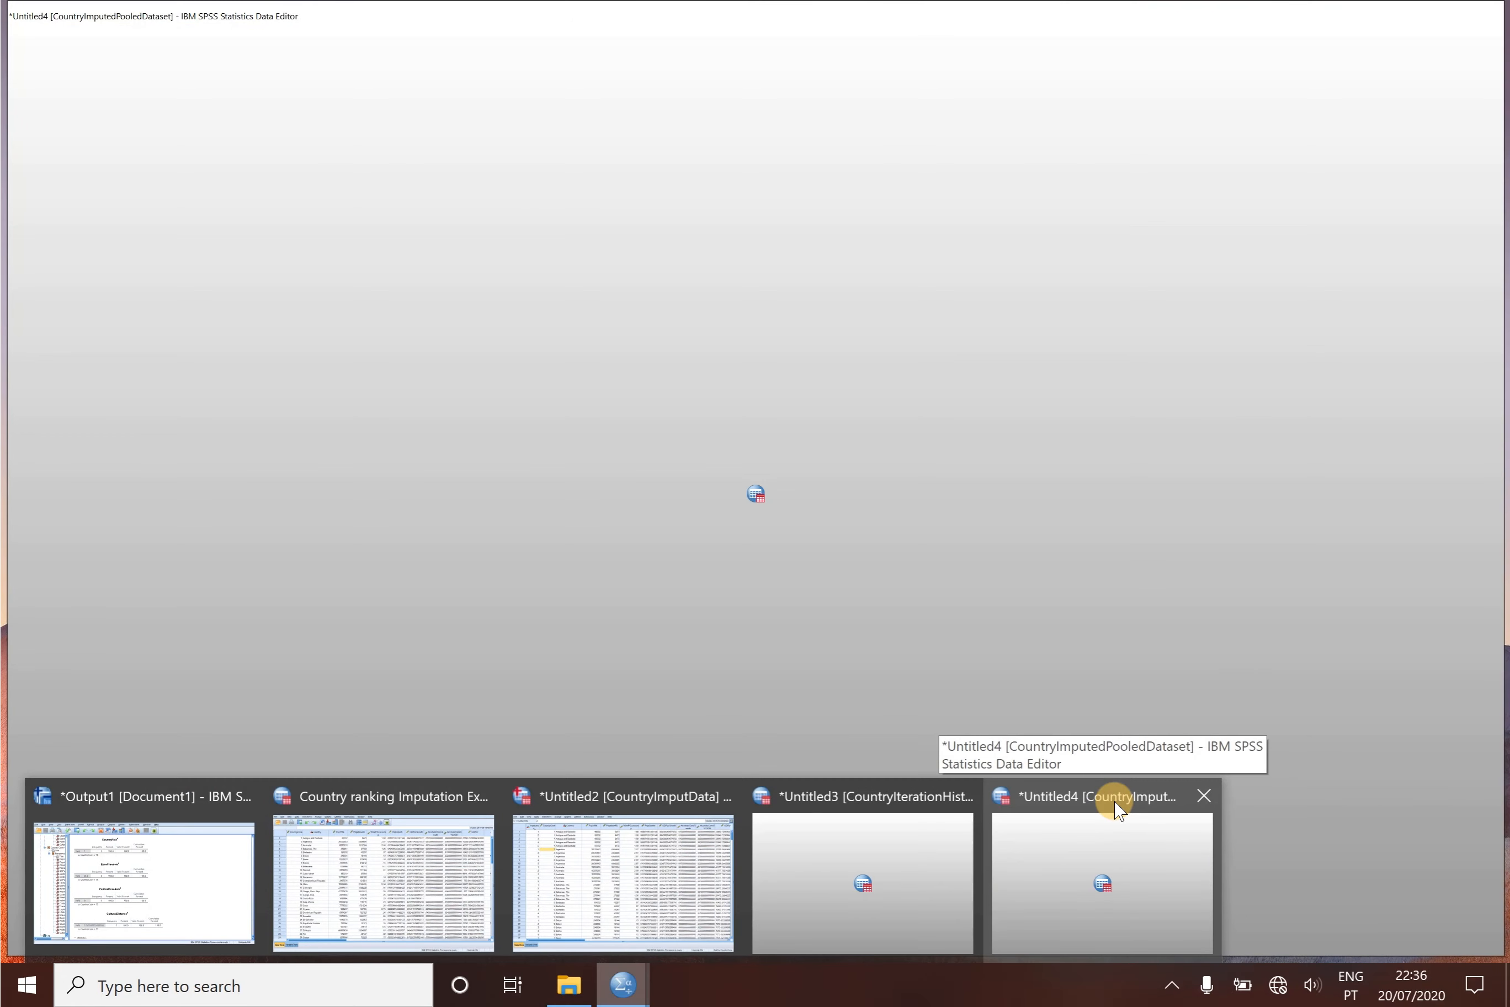
left_click(1116, 808)
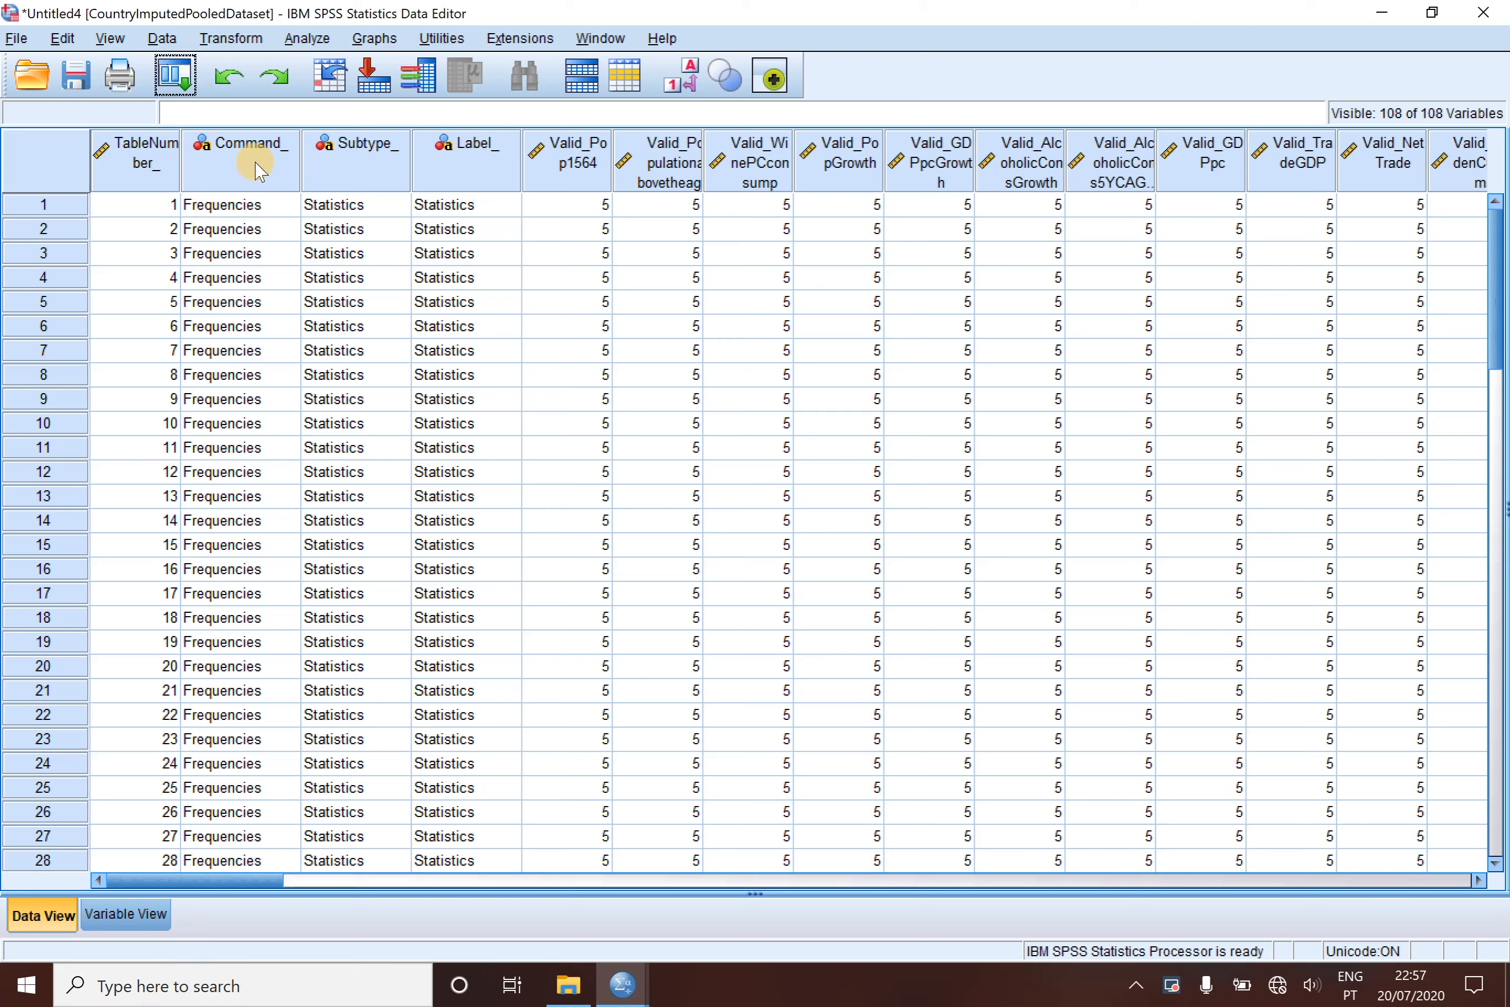
- Clear the variables from Command_ through Missing_CulturalDistance from the pooled dataset
left_click_drag(256, 170, 1156, 229)
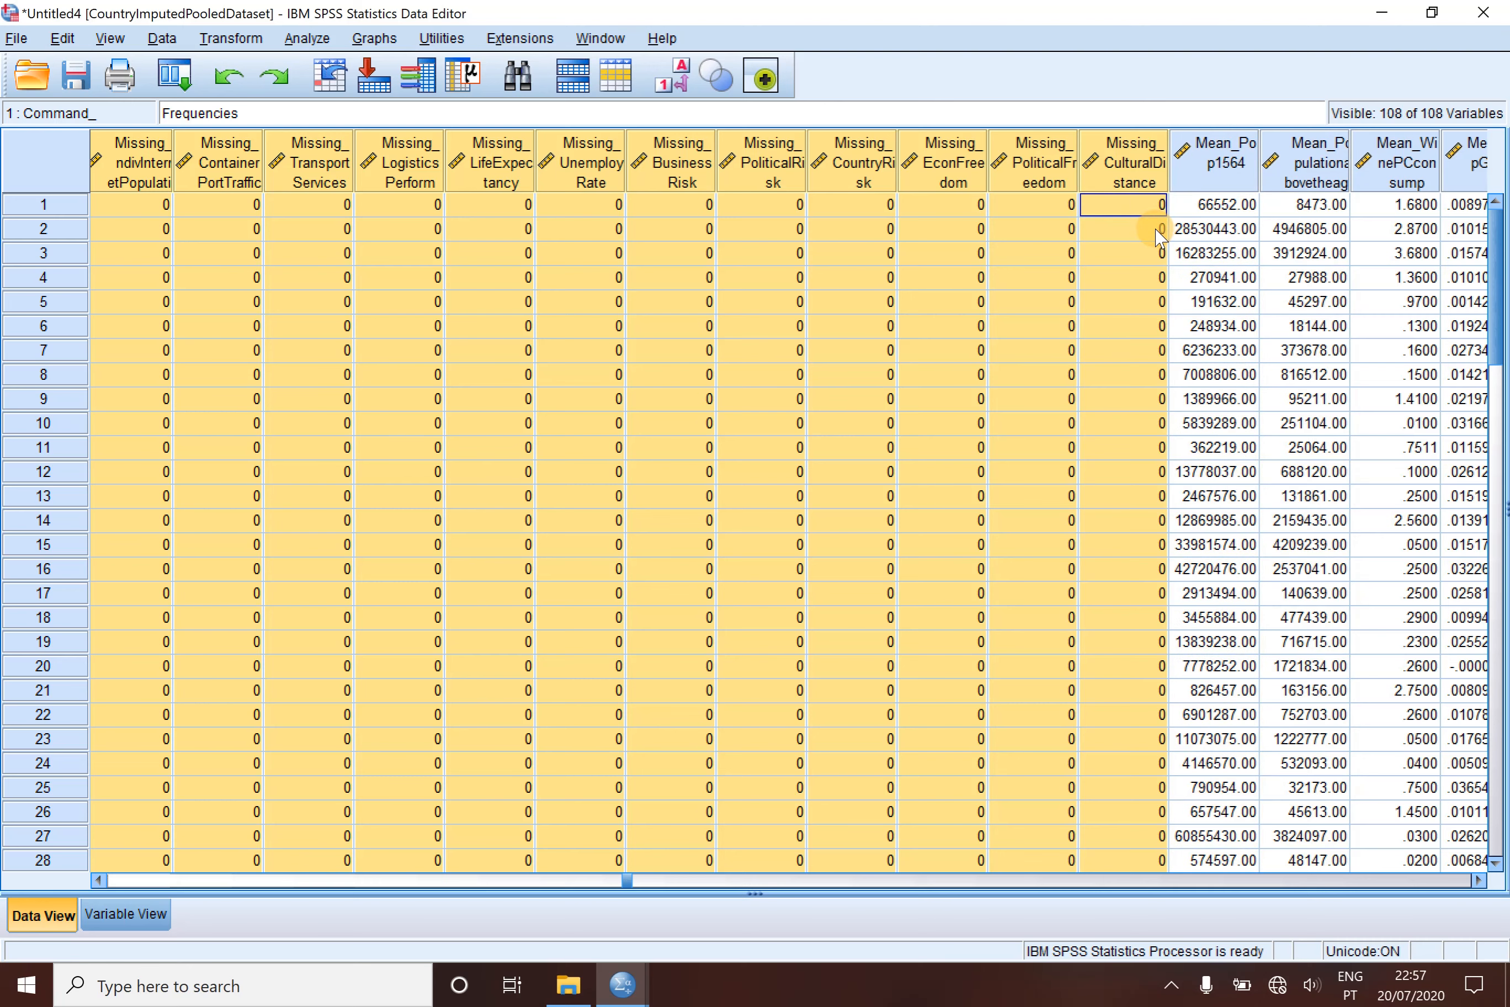
right_click(1018, 164)
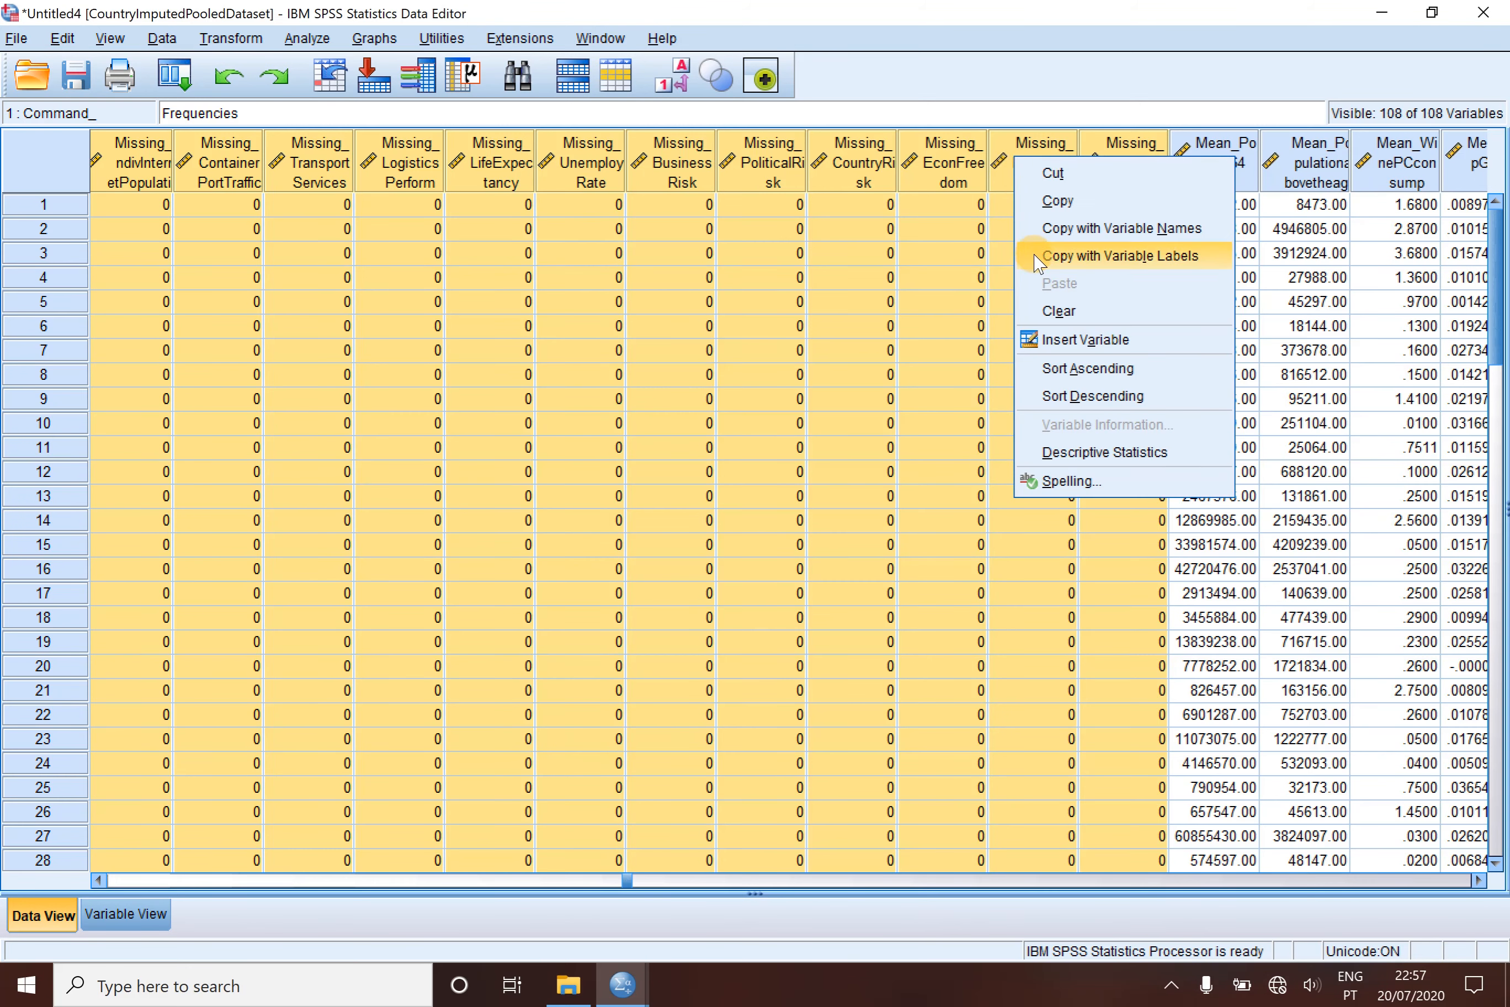
left_click(1066, 312)
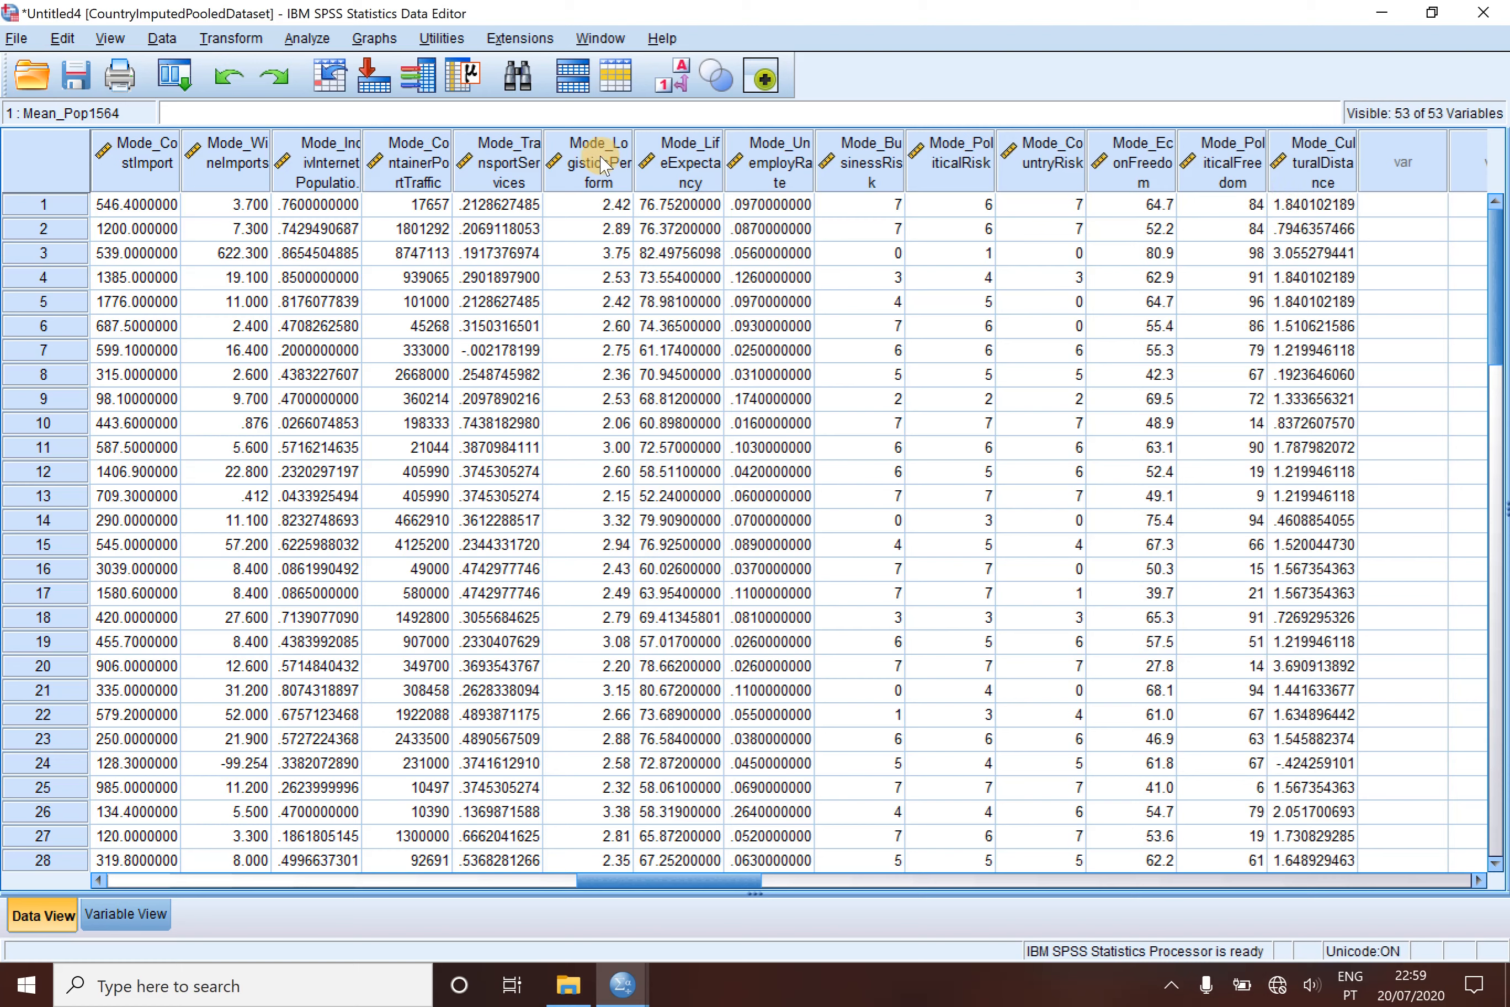
- Clear the variables from Mode_Pop1564 through Mode_CulturalDistance from the pooled dataset
mouse_move(197, 170)
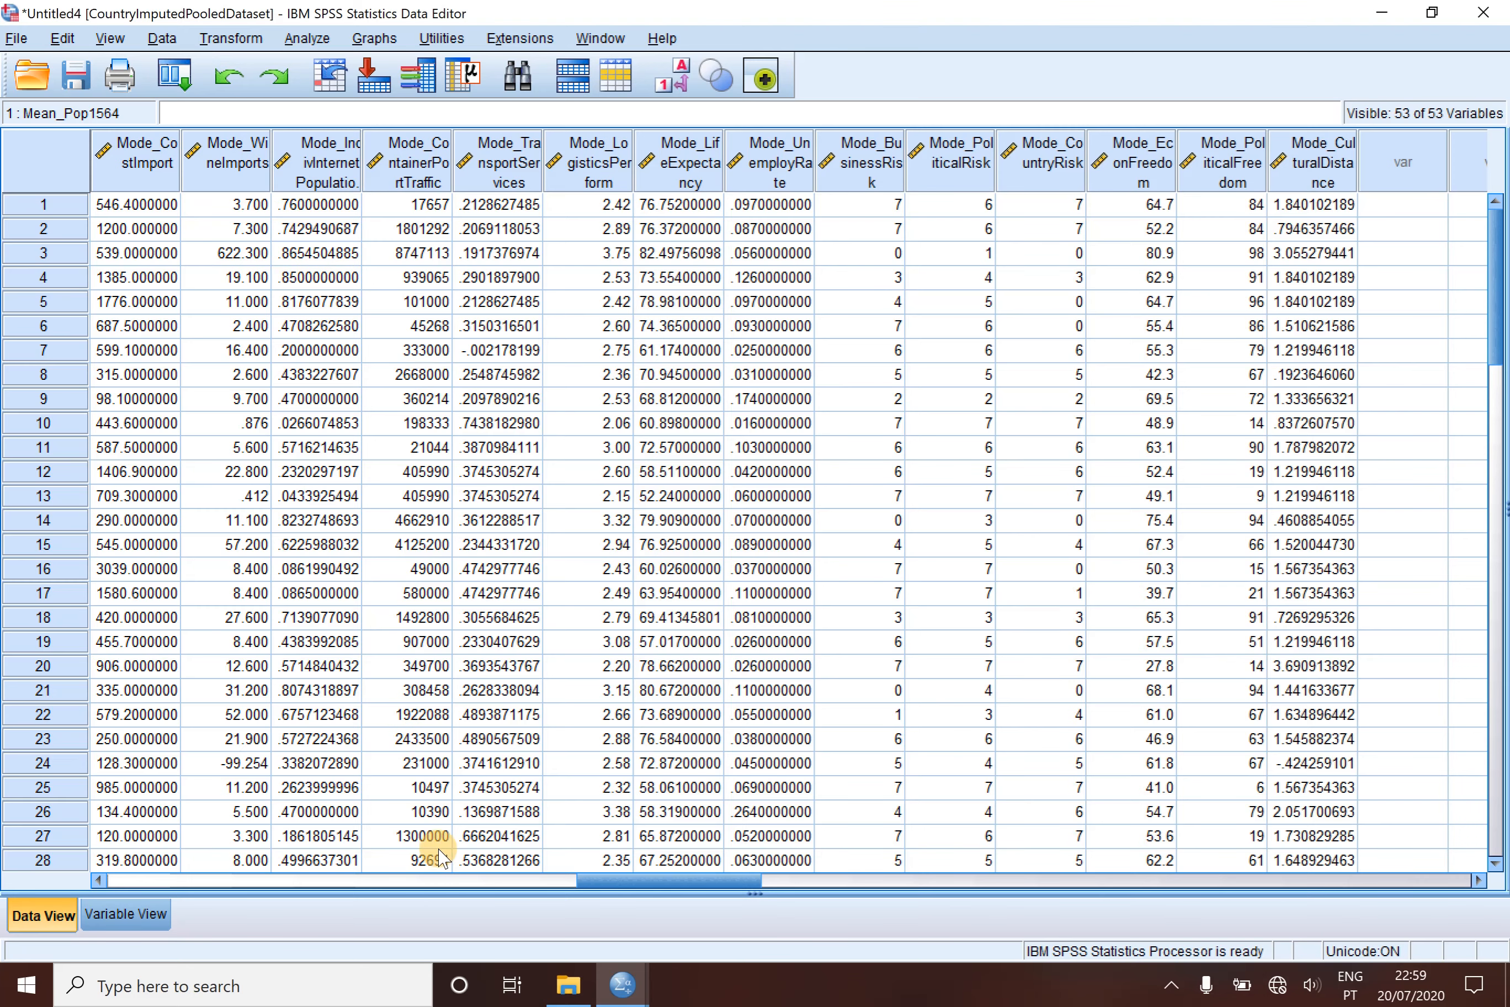
left_click(457, 885)
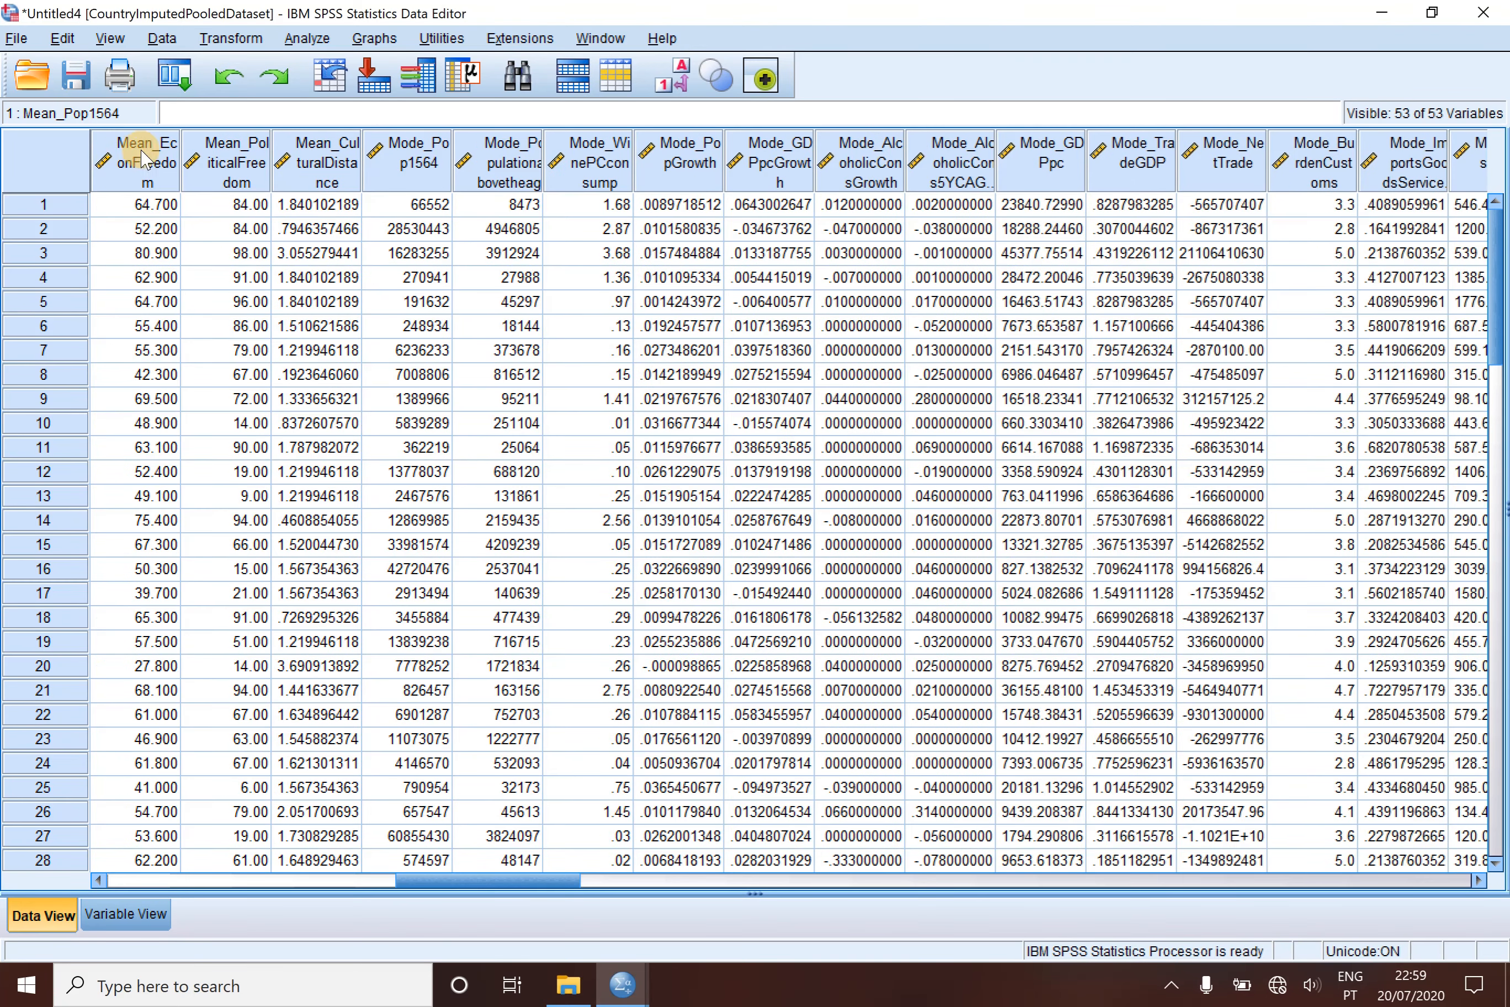
left_click(418, 156)
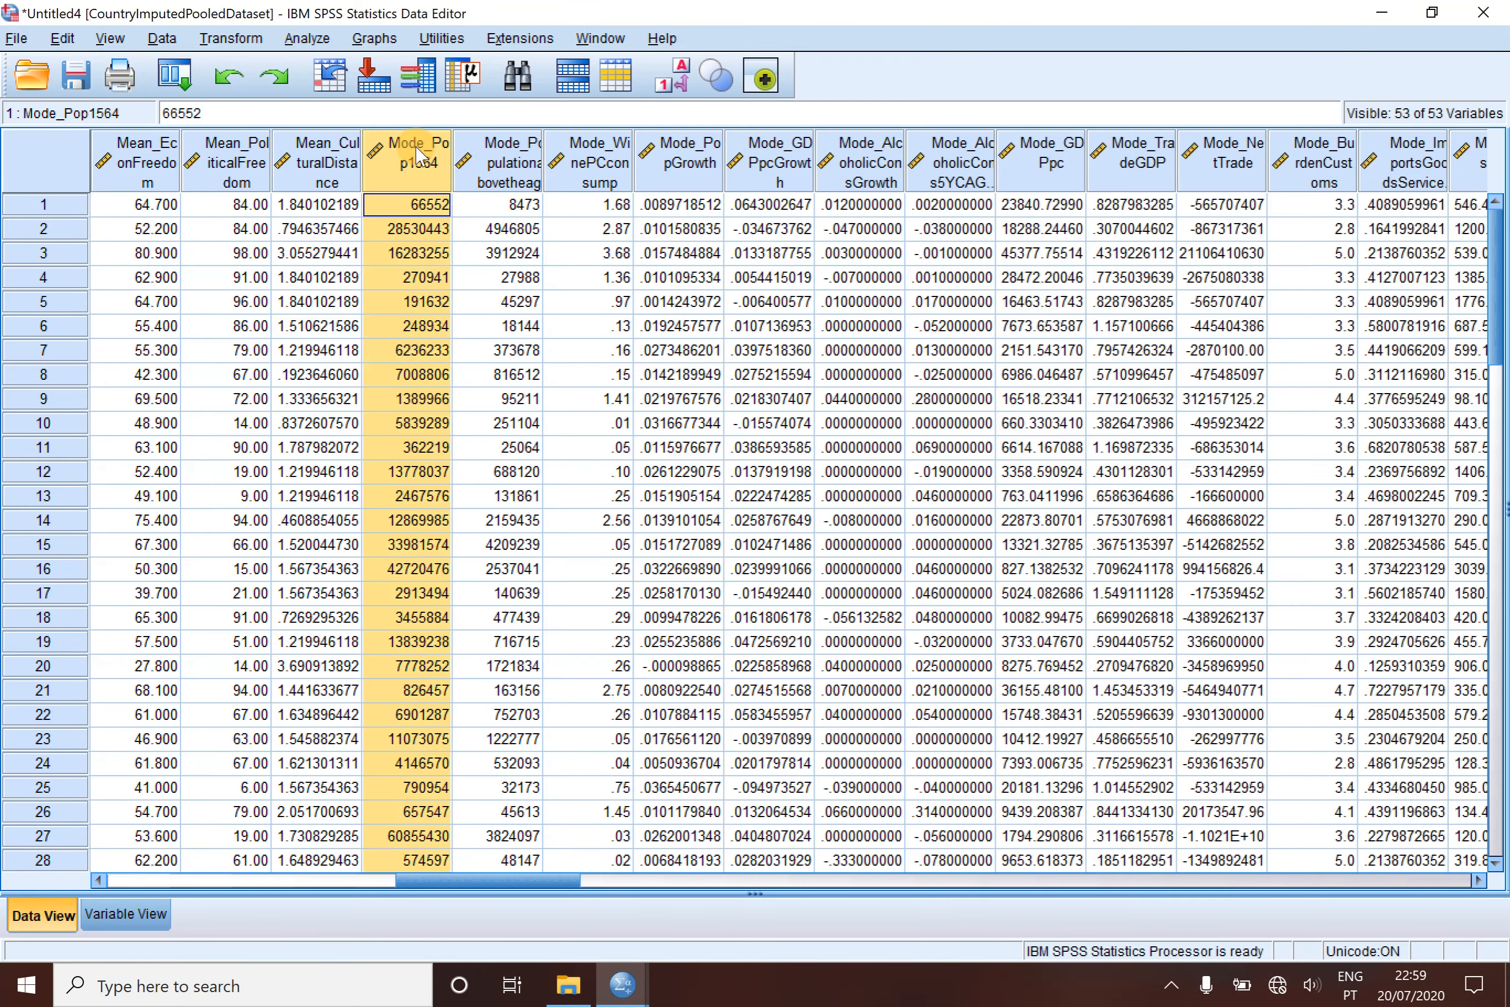
key("shift+Right")
key("shift+Right")
key("shift+Right")
key("shift+Right")
key("shift+Right")
key("shift+Right")
key("shift+Right")
key("shift+Right")
key("shift+Right")
key("shift+Right")
key("shift+Right")
key("shift+Right")
key("shift+Right")
key("shift+Right")
key("shift+Right")
key("shift+Right")
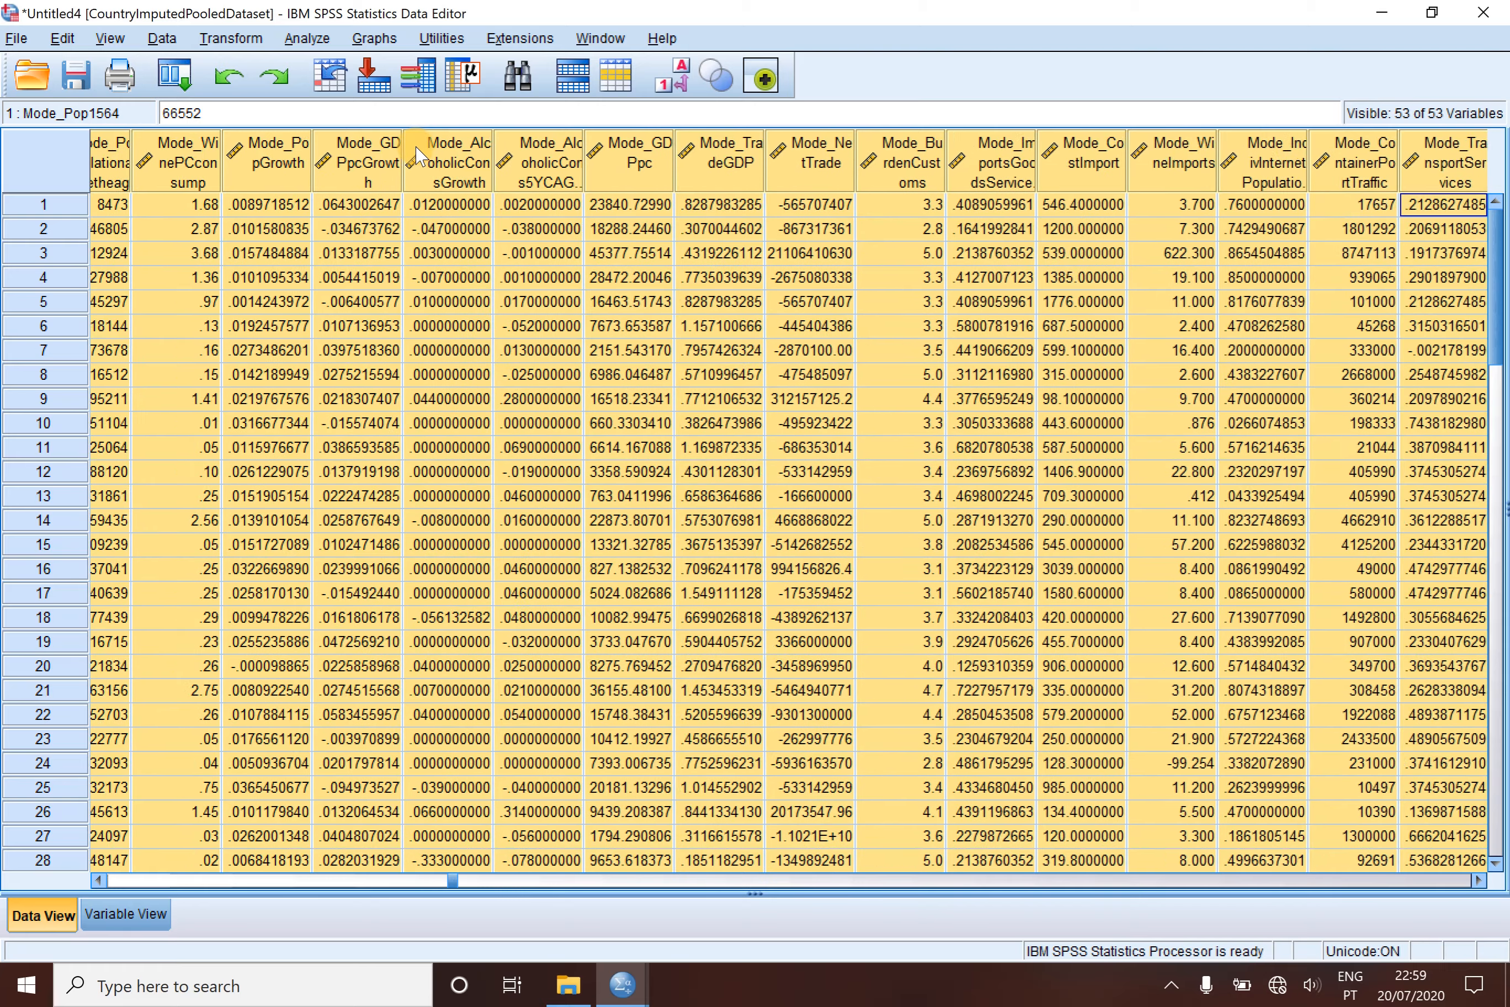
key("shift+Right")
key("shift+Right")
key("shift+Right")
key("shift+Right")
key("shift+Right")
key("shift+Right")
key("shift+Right")
key("shift+Right")
key("shift+Right")
key("shift+Right")
key("shift+Right")
key("shift+Right")
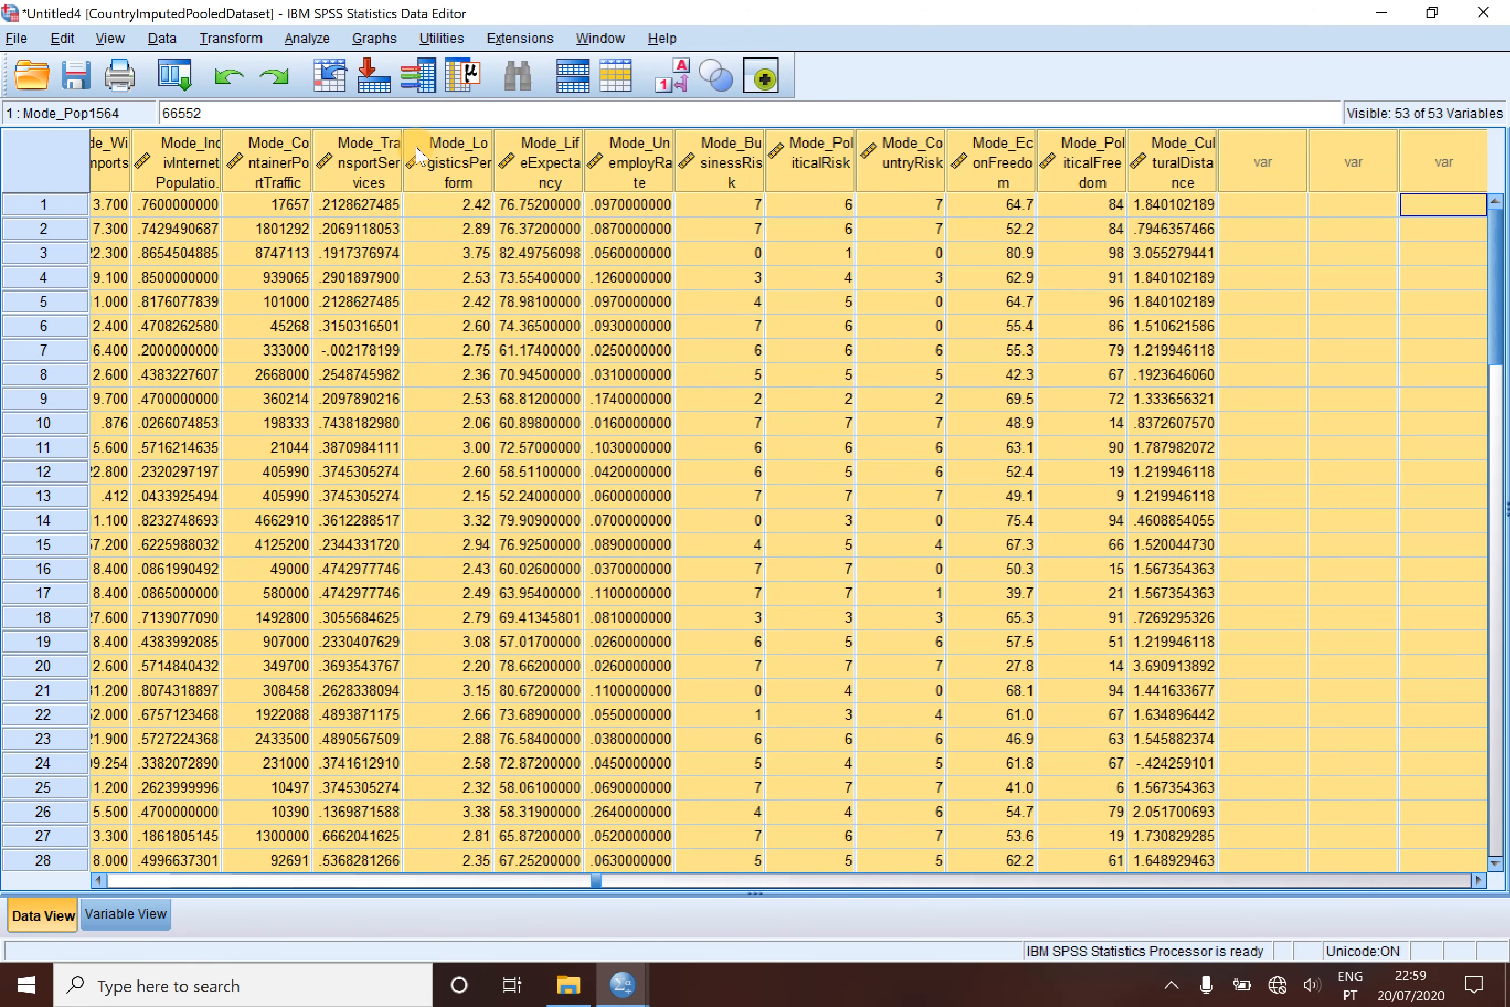
key("shift+Left")
key("shift+Left")
key("shift+Left")
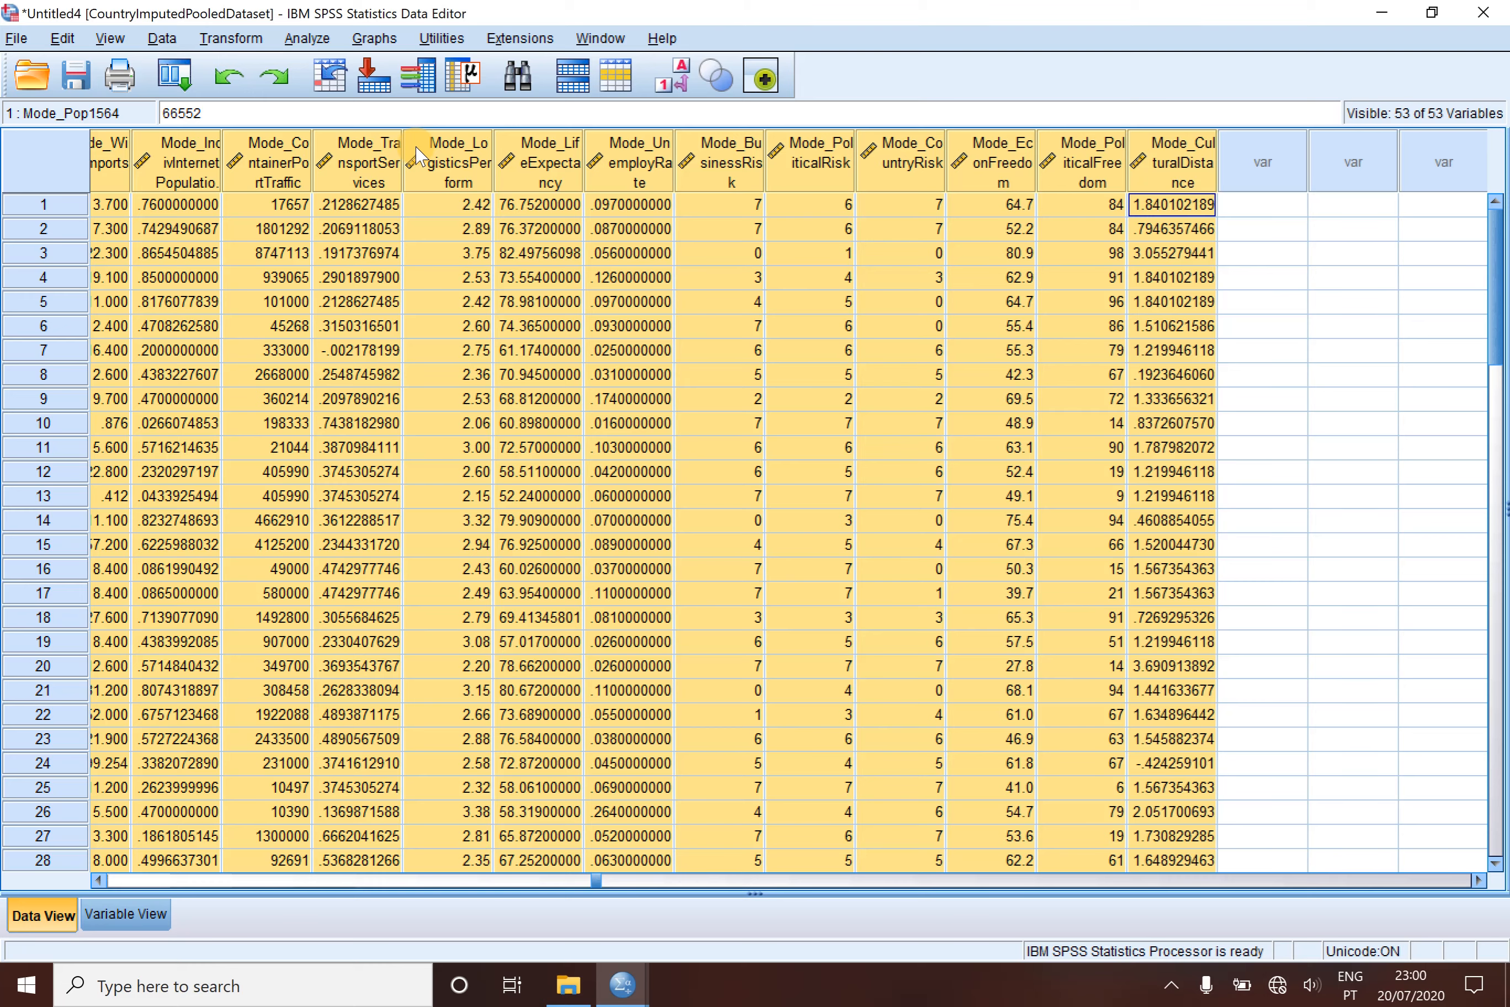
right_click(453, 155)
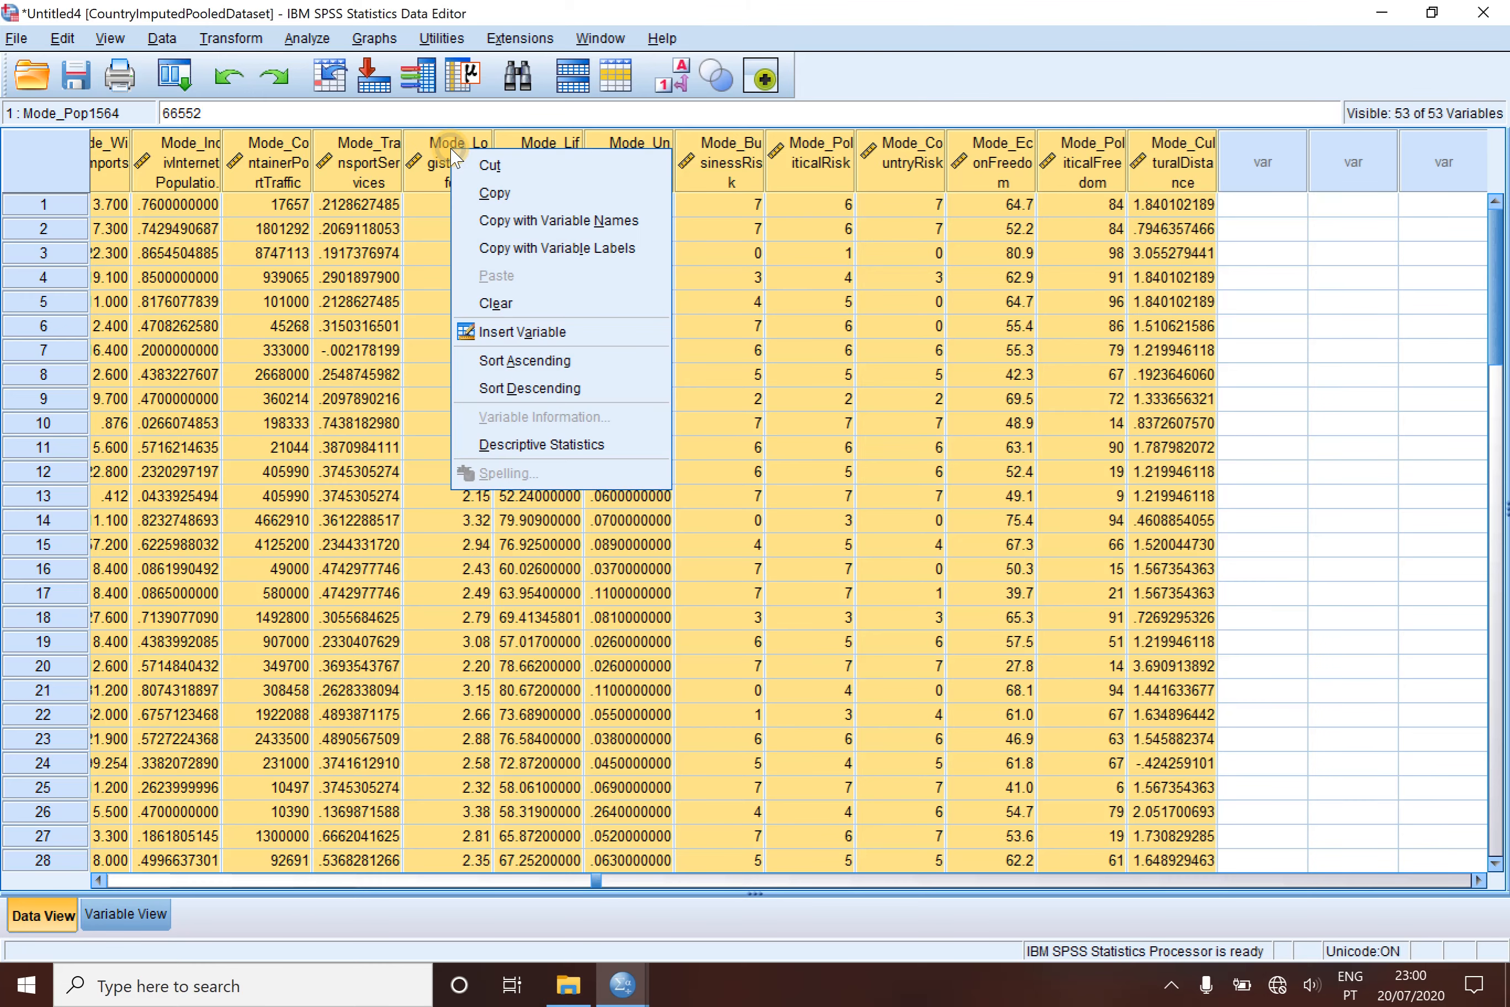
left_click(507, 305)
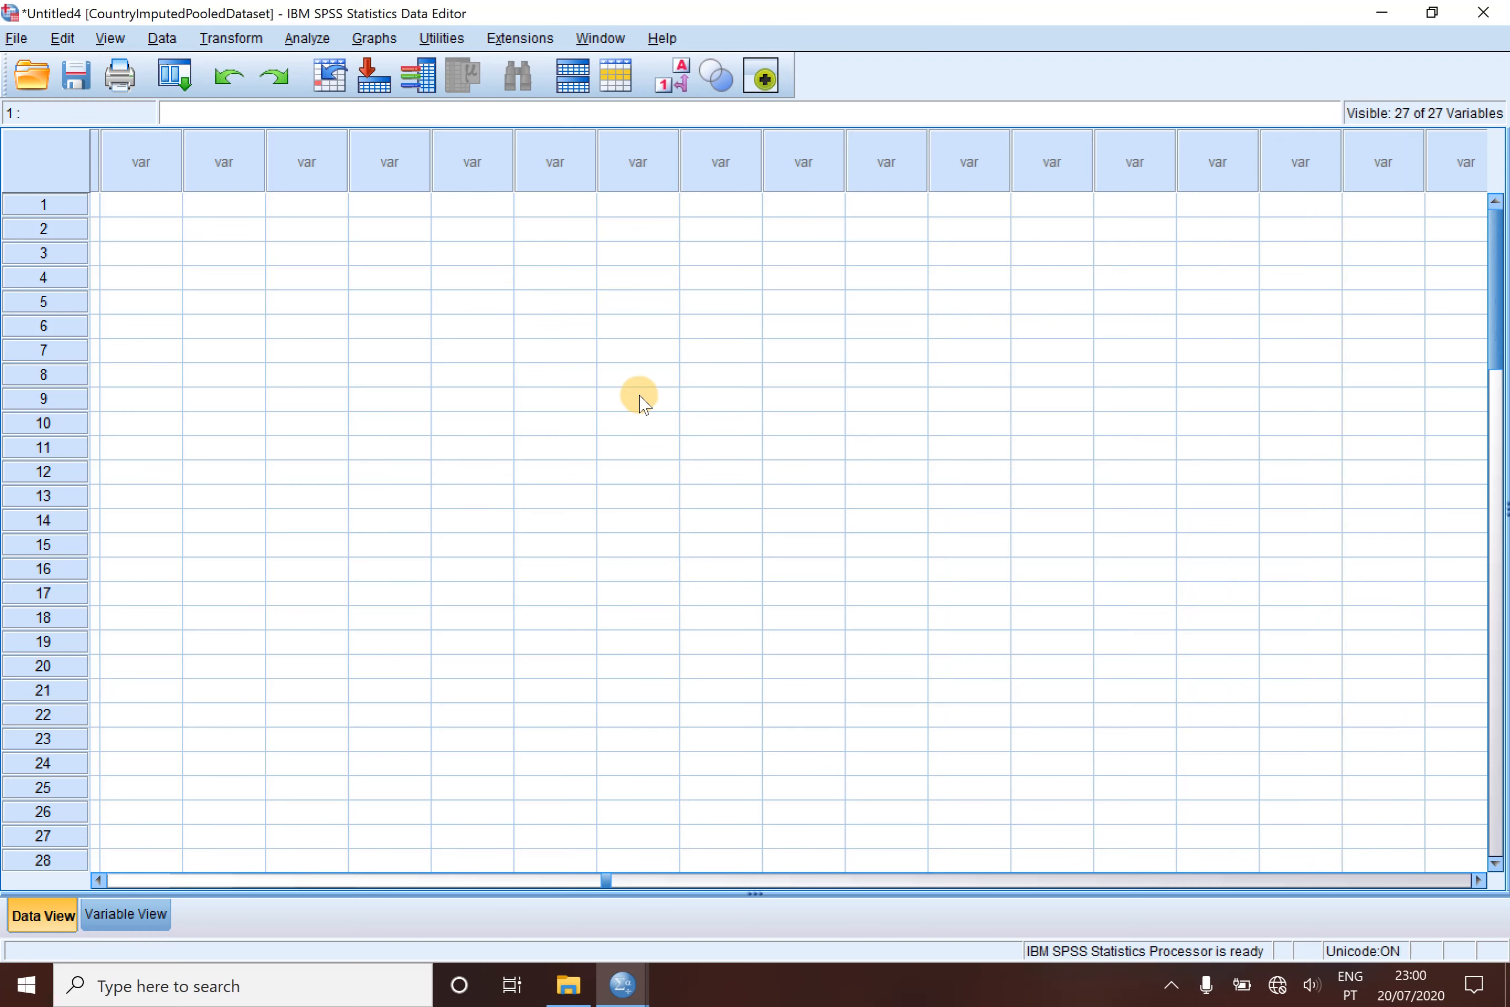
- Review the data and variable definitions of TableNumber_ and the Mean variables in the pooled dataset
left_click(403, 881)
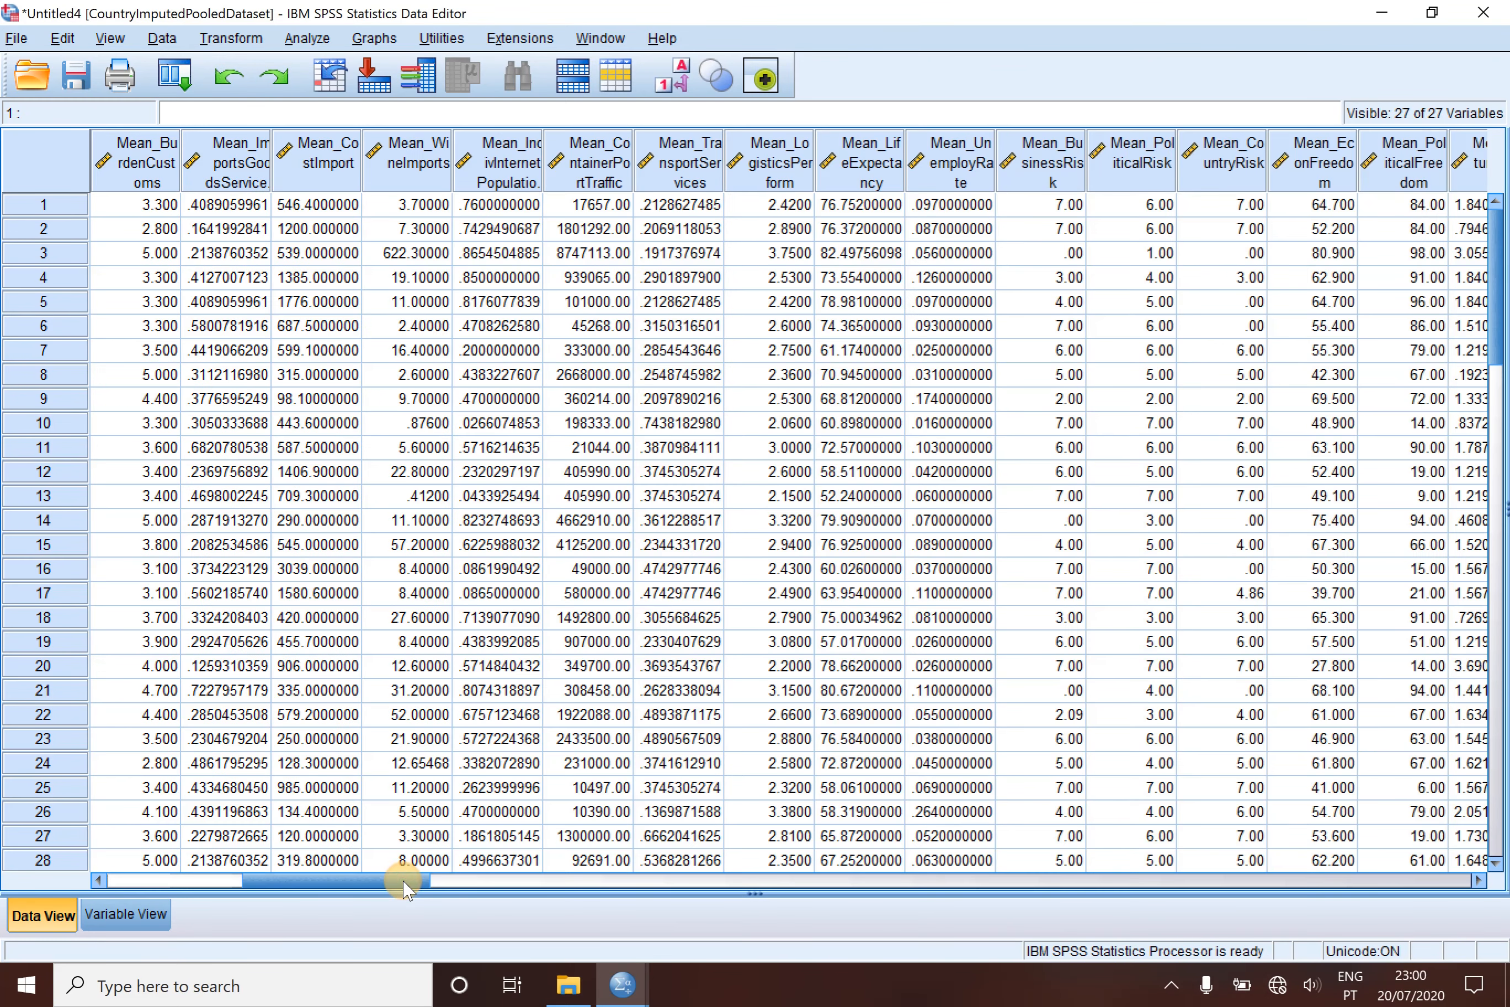
left_click_drag(403, 889, 159, 884)
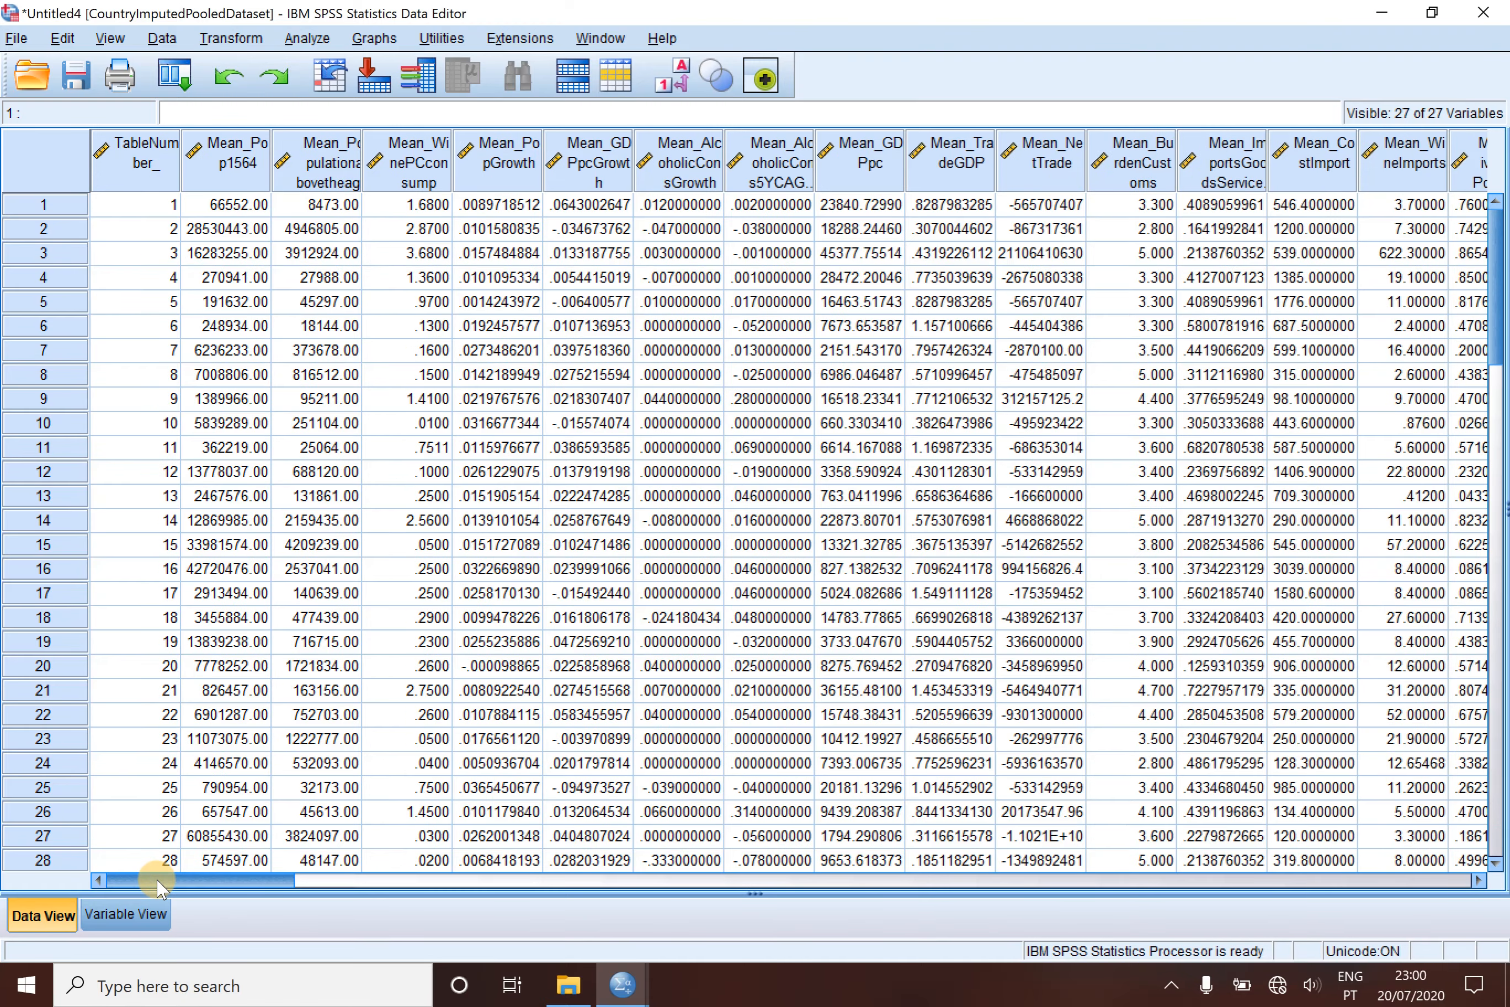
left_click(131, 916)
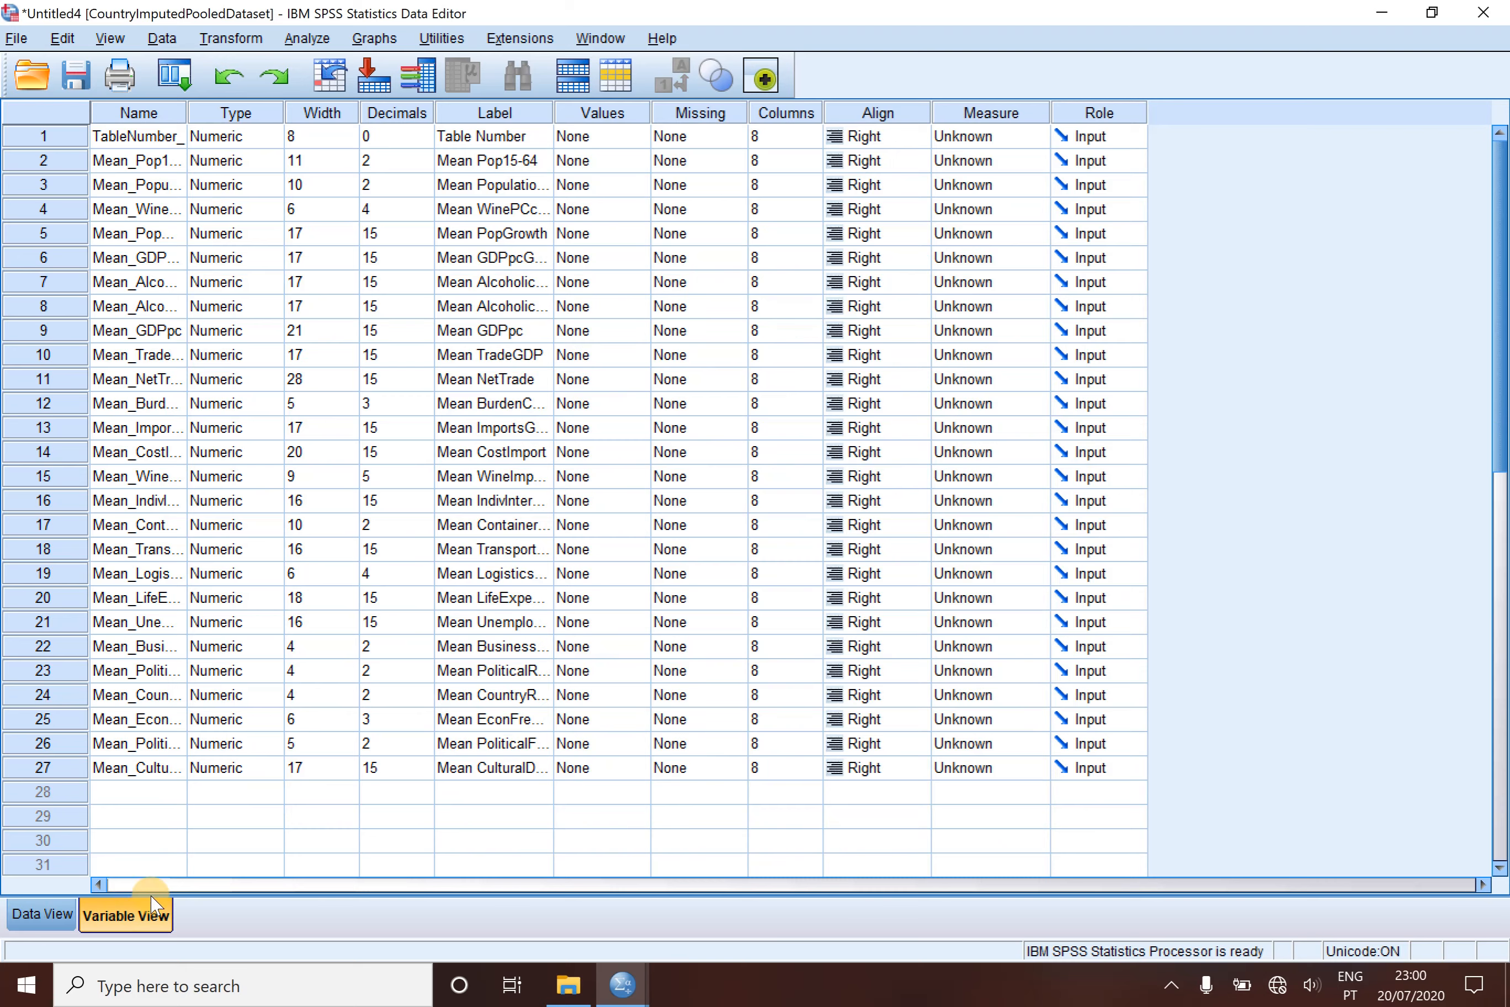
left_click(47, 916)
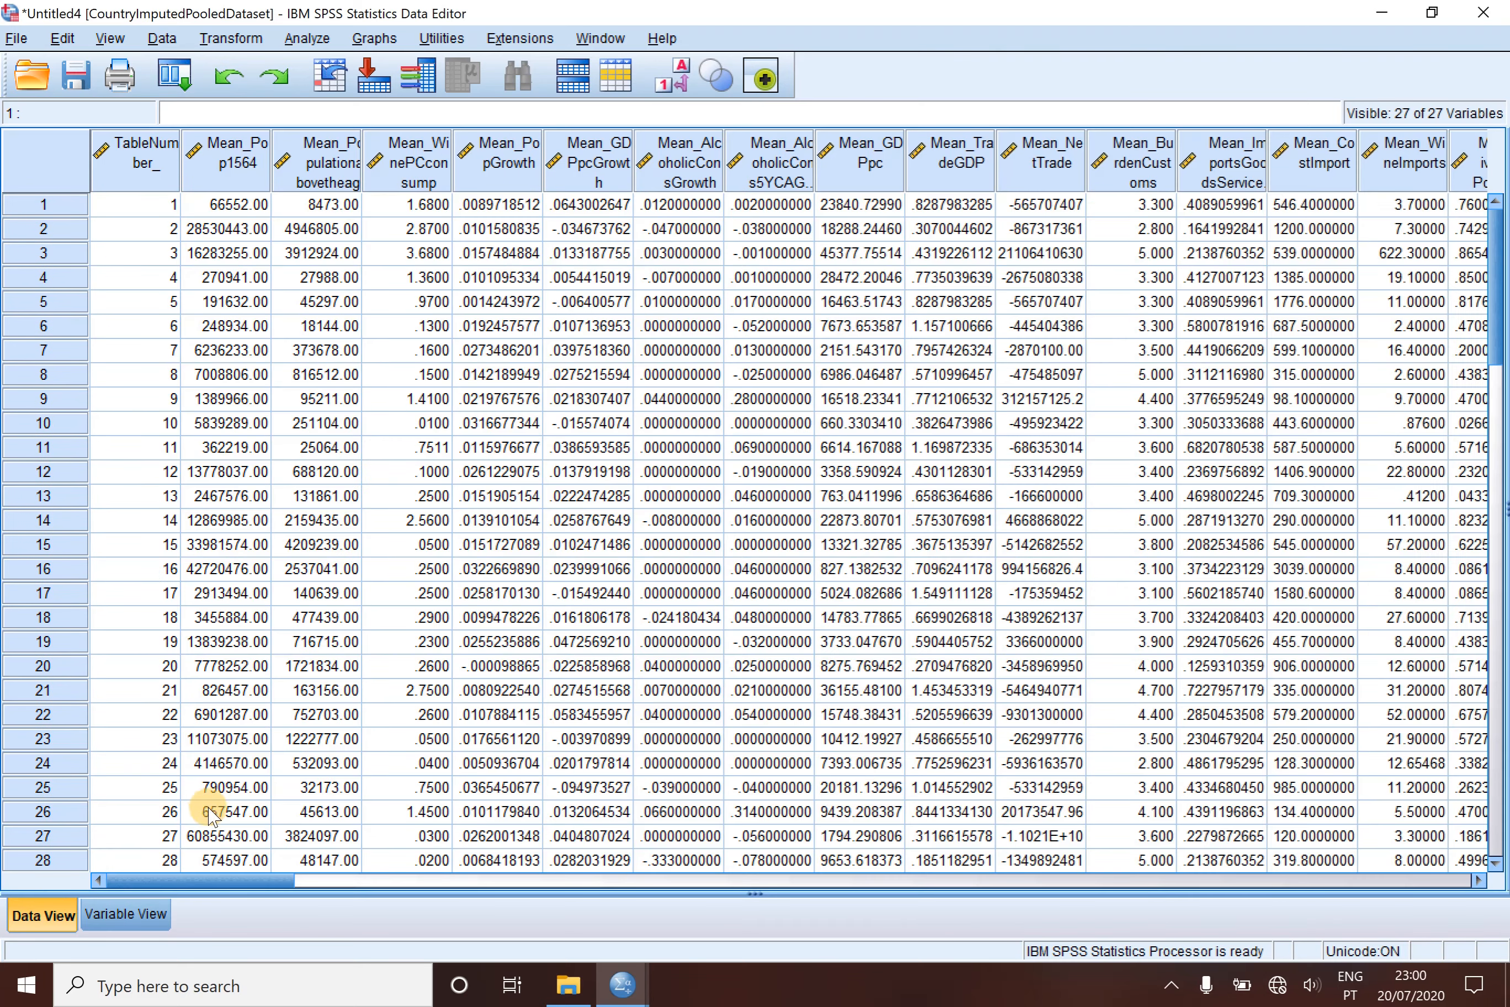
left_click(138, 922)
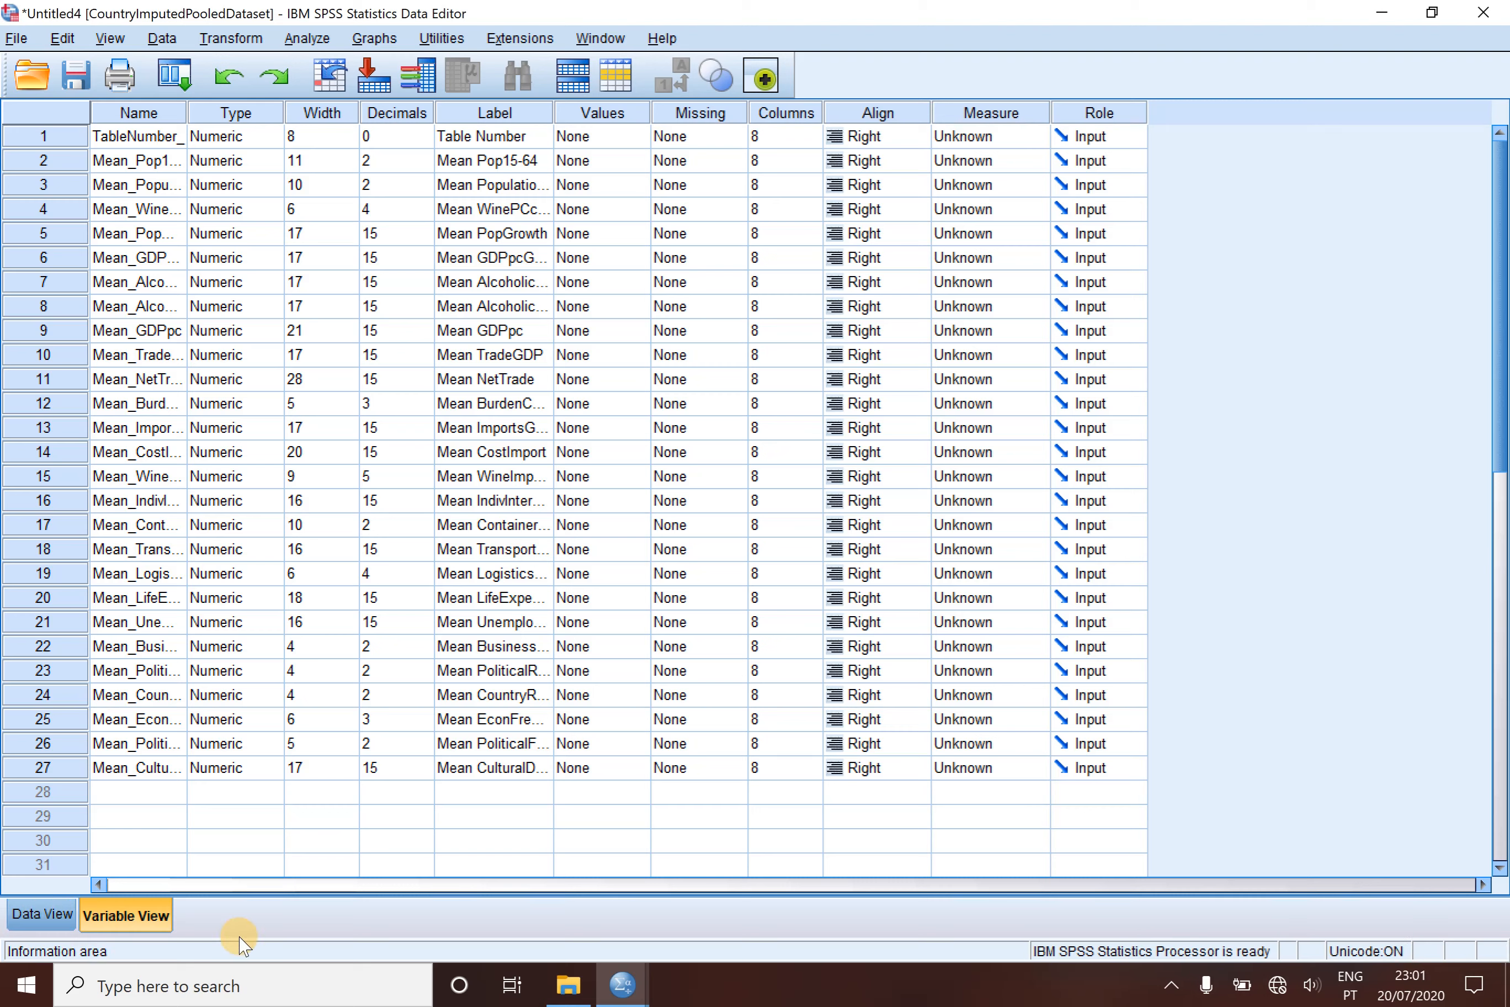
- Copy the variable definitions of Pop1564 through CulturalDistance from the Country ranking Imputation Exercise2.sav dataset
left_click(616, 988)
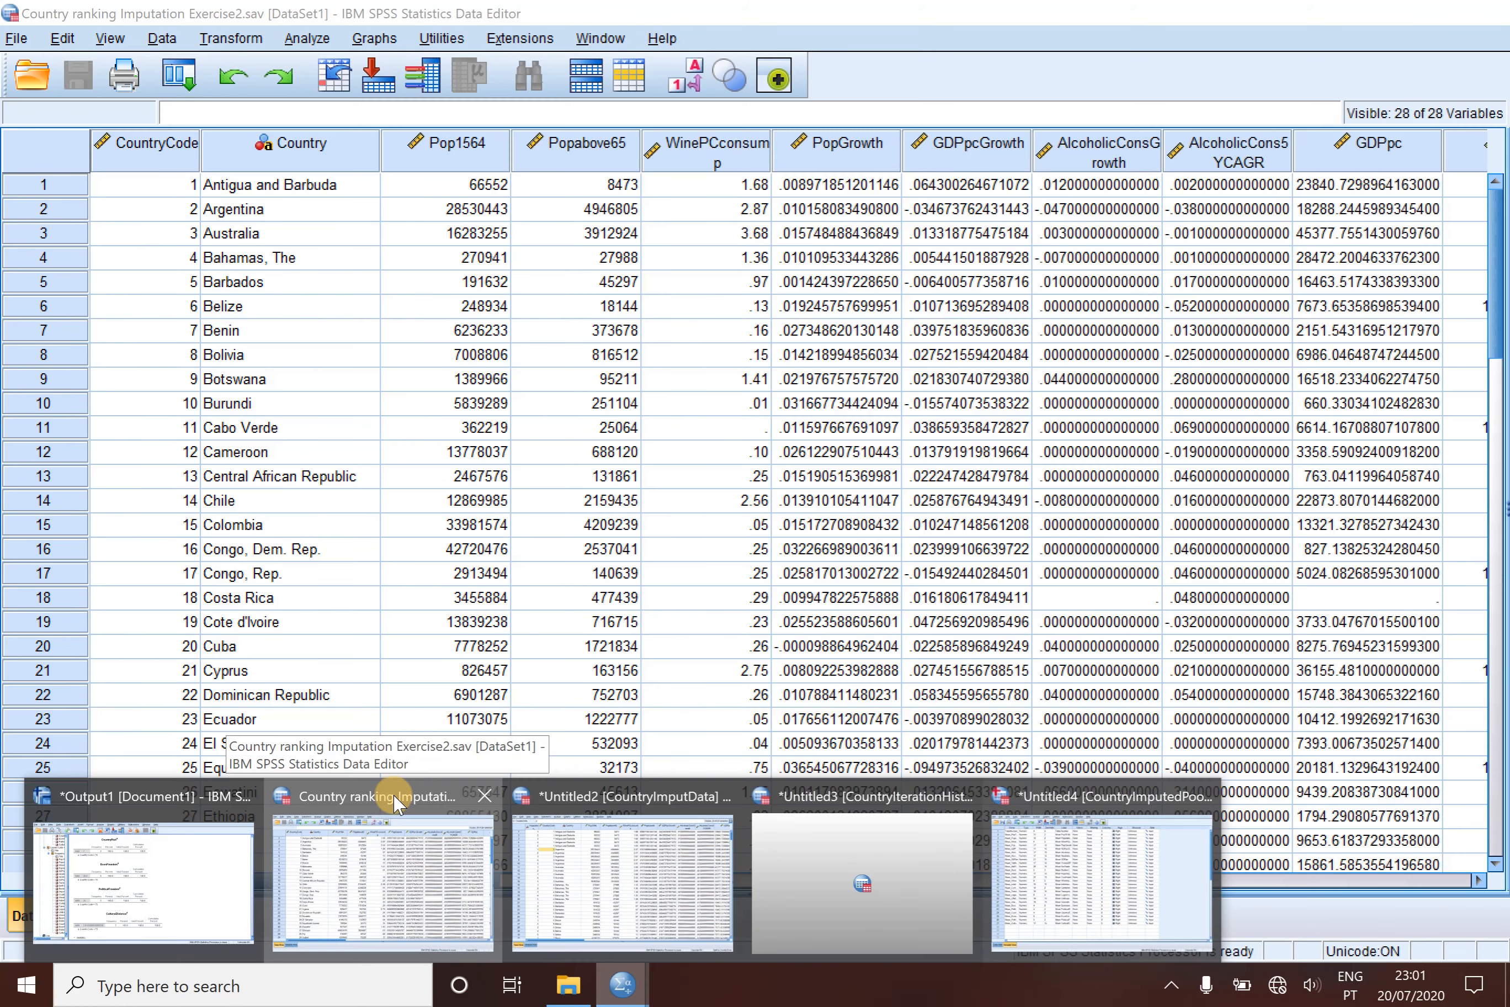
left_click(396, 801)
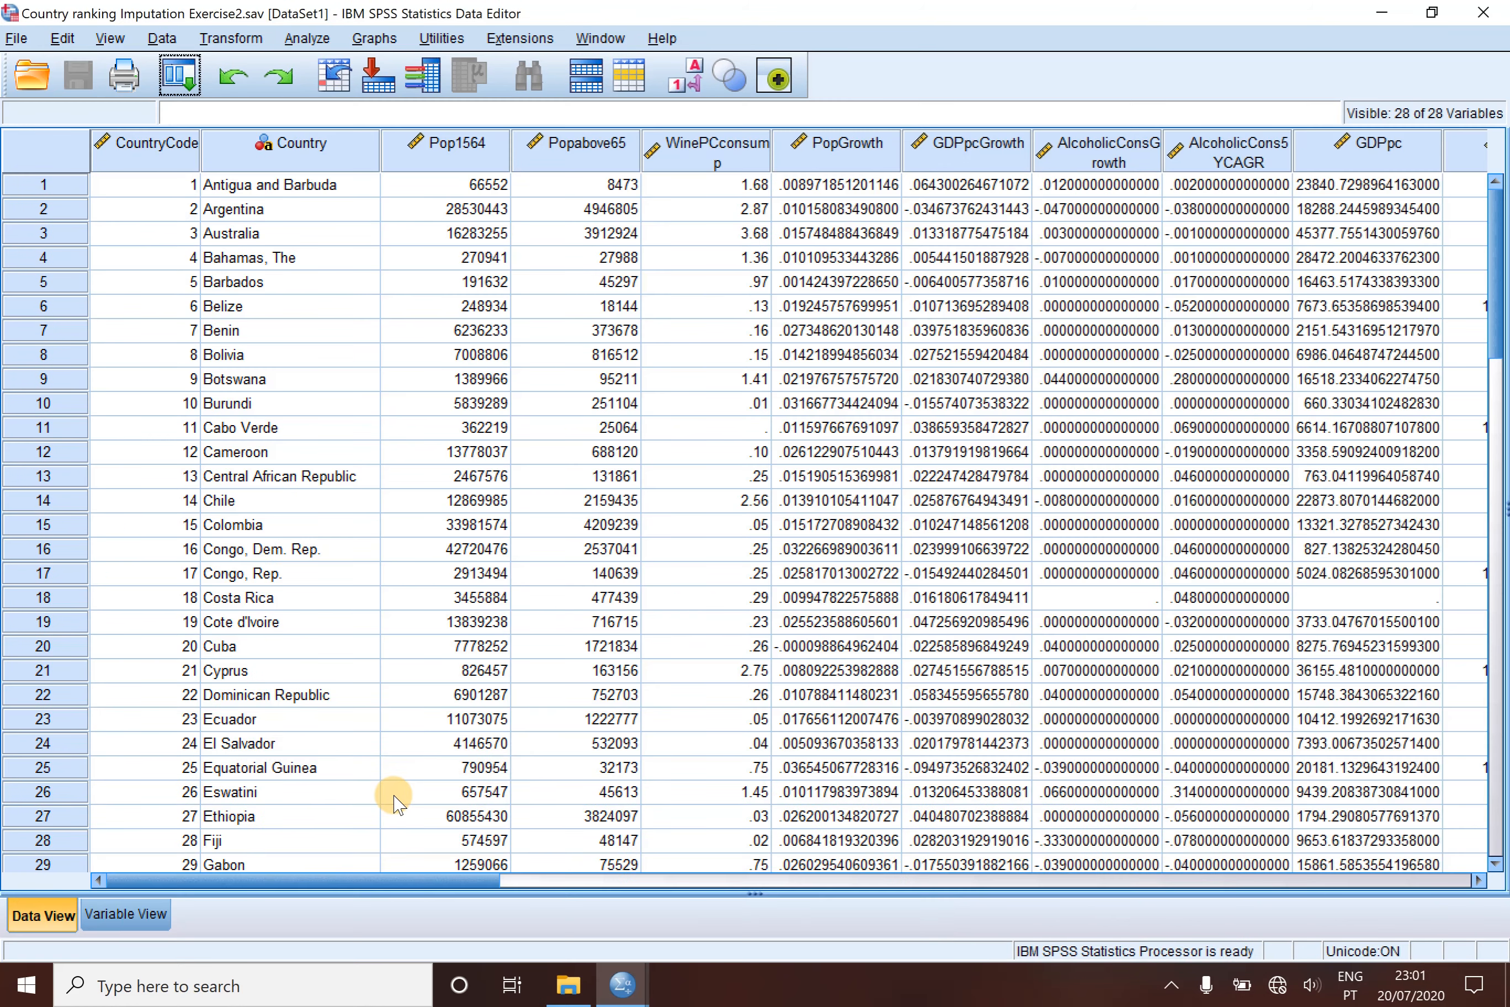
left_click(133, 915)
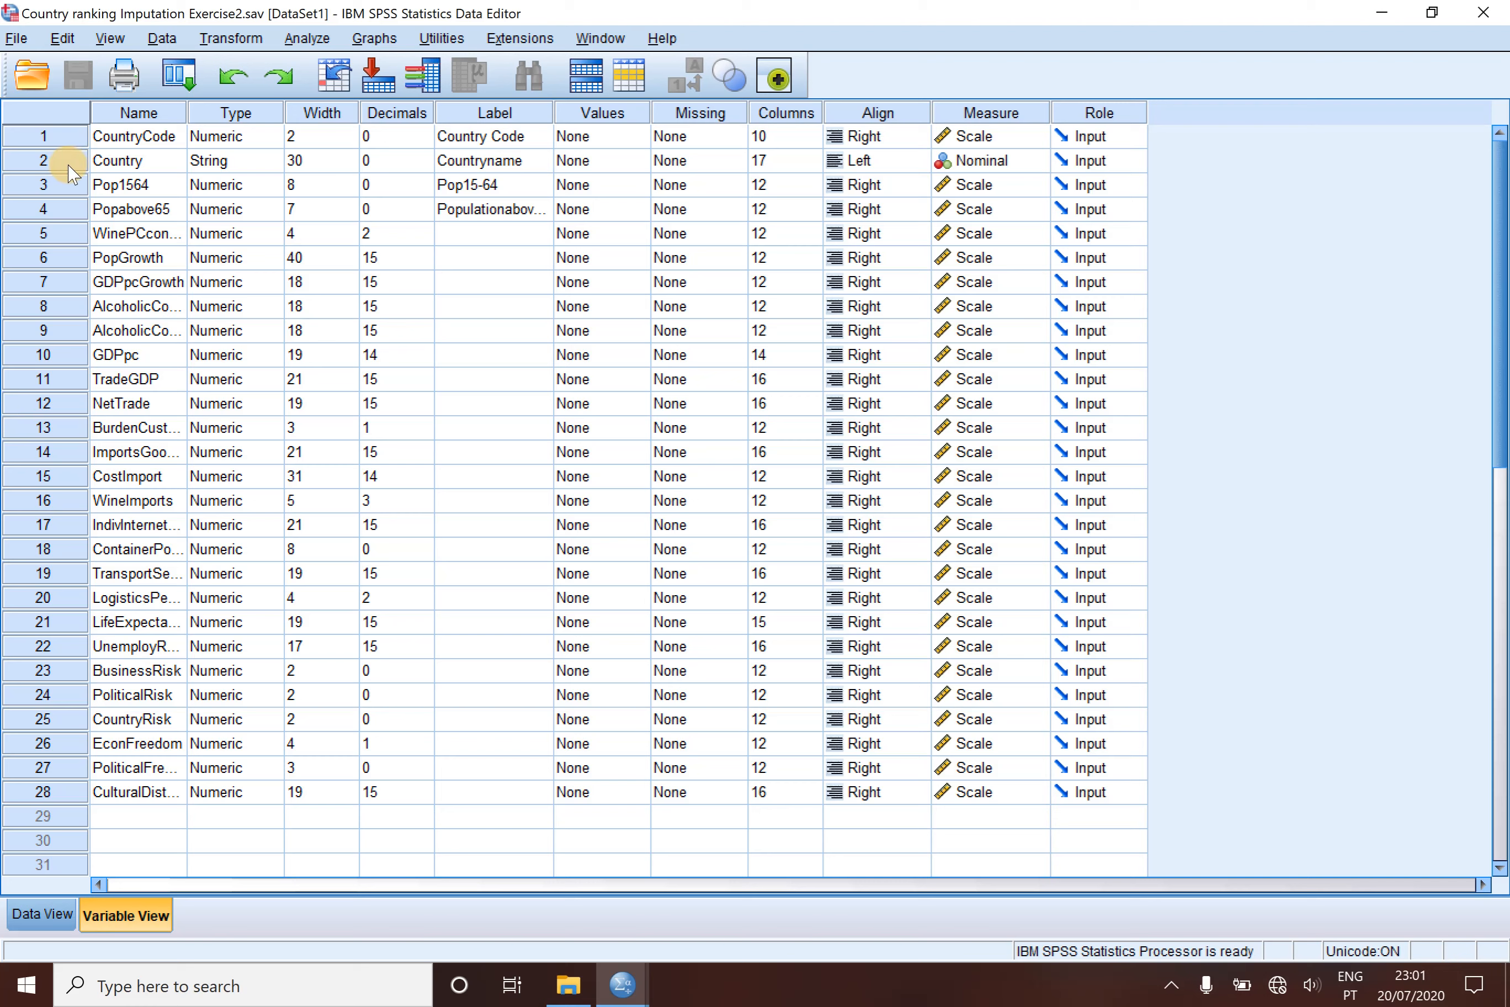
left_click(44, 185)
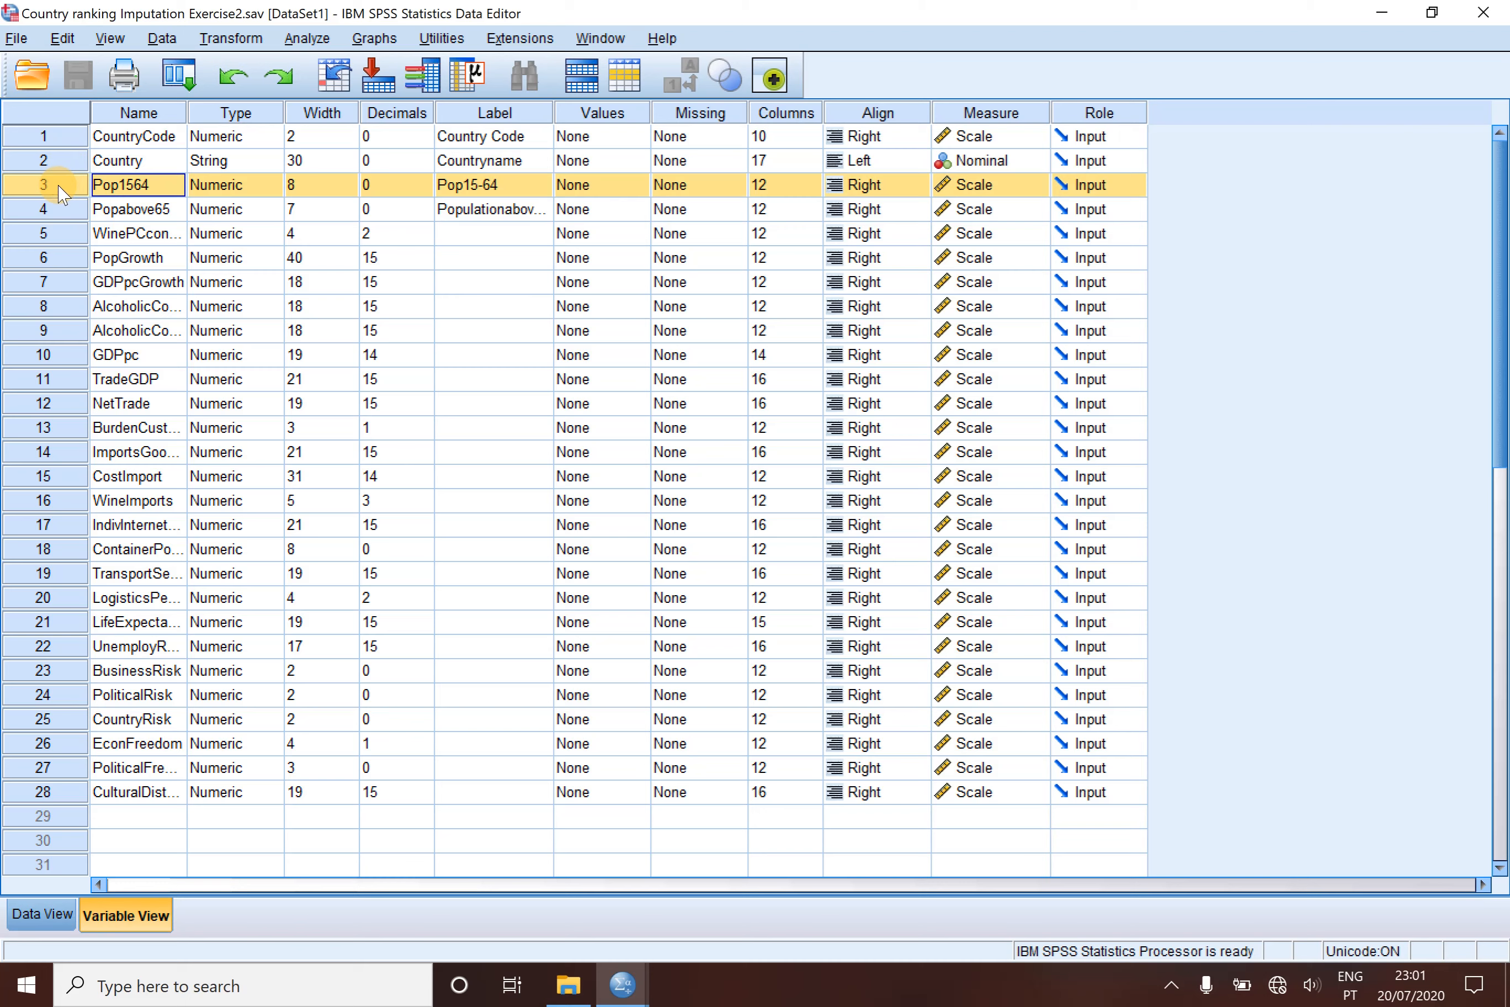
key("shift+Down")
key("shift+Down")
key("shift+Down")
key("shift+Down")
key("shift+Down")
key("shift+Down")
key("shift+Down")
key("shift+Down")
key("shift+Down")
key("shift+Down")
key("shift+Down")
key("shift+Down")
key("shift+Down")
key("shift+Down")
key("shift+Down")
key("shift+Down")
key("shift+Down")
key("shift+Down")
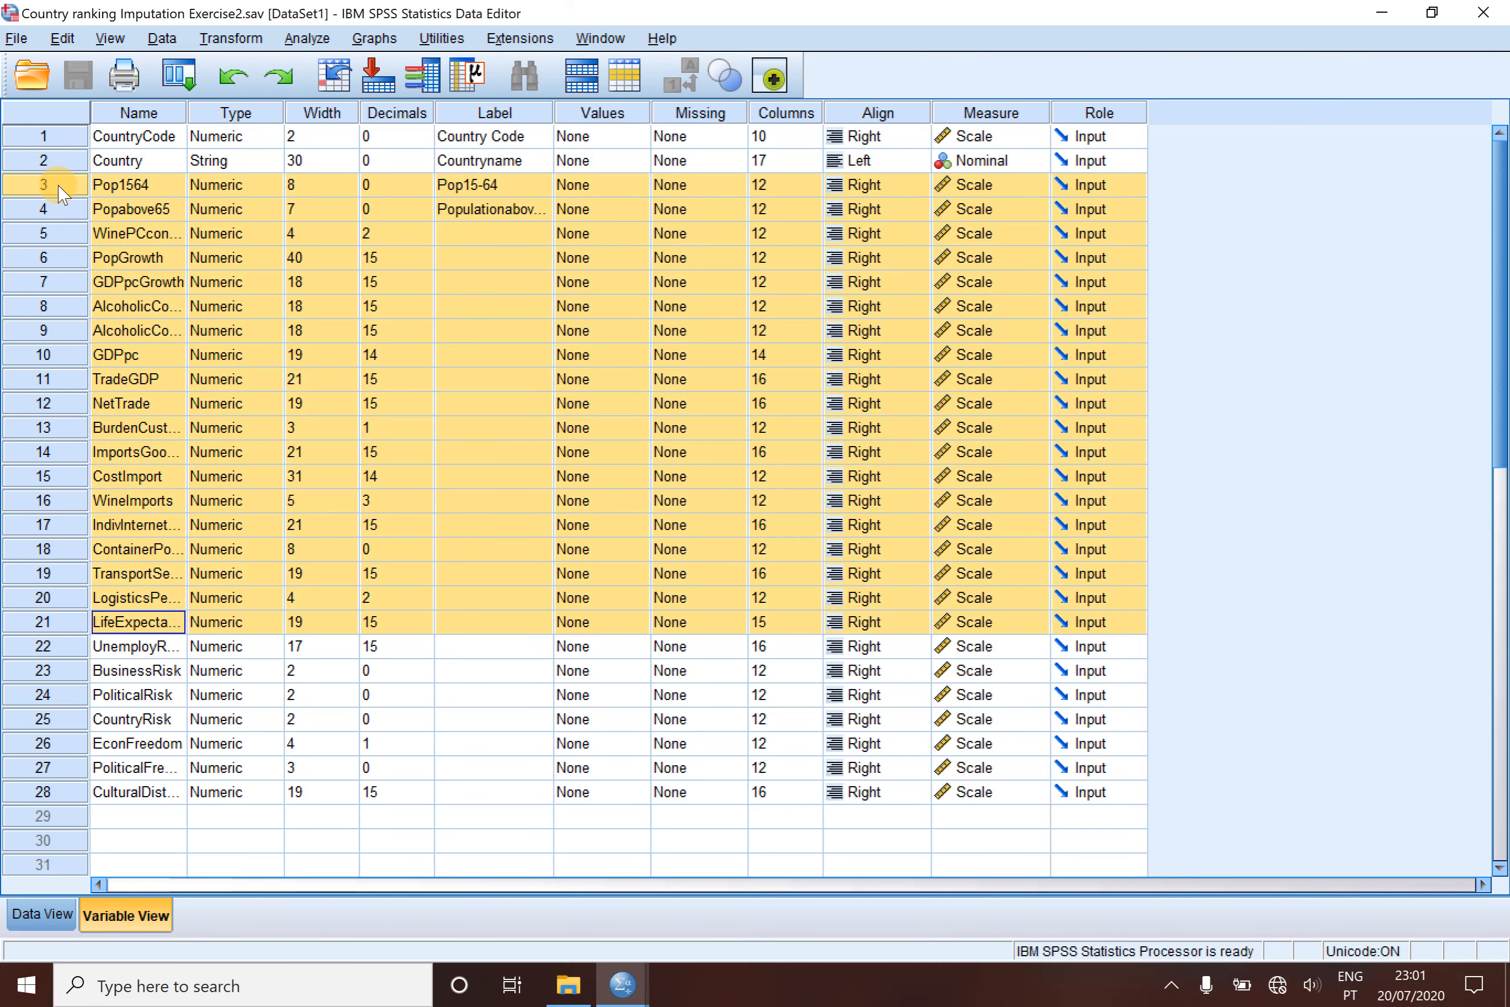
key("shift+Down")
key("shift+Down")
key("shift+Down")
key("shift+Down")
key("shift+Down")
key("shift+Down")
key("shift+Down")
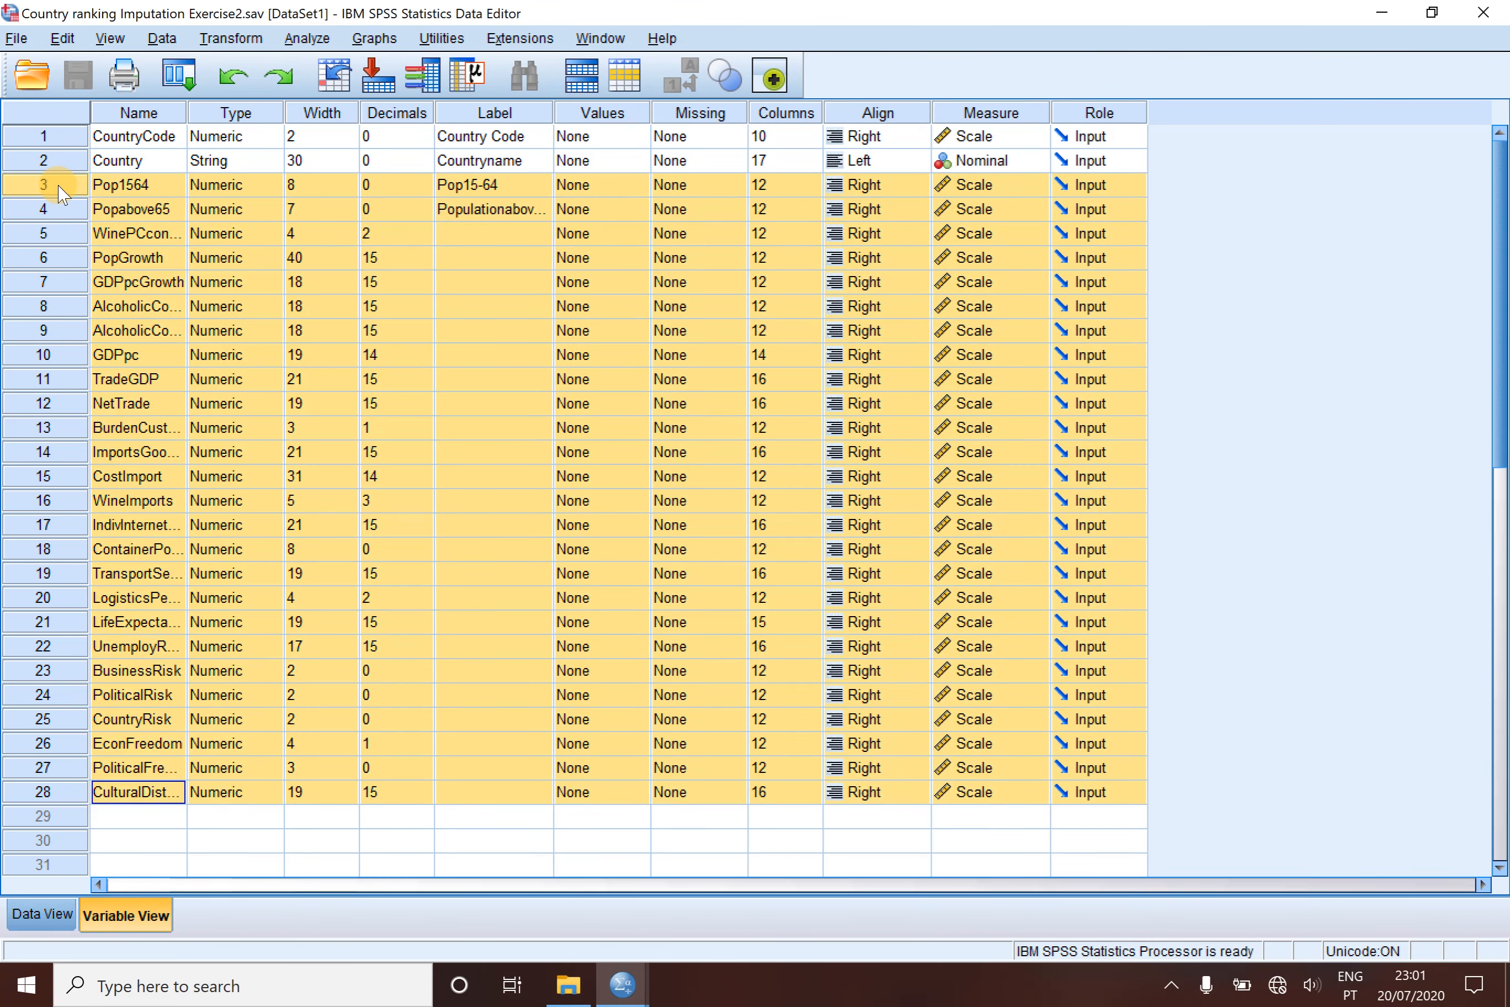
right_click(124, 291)
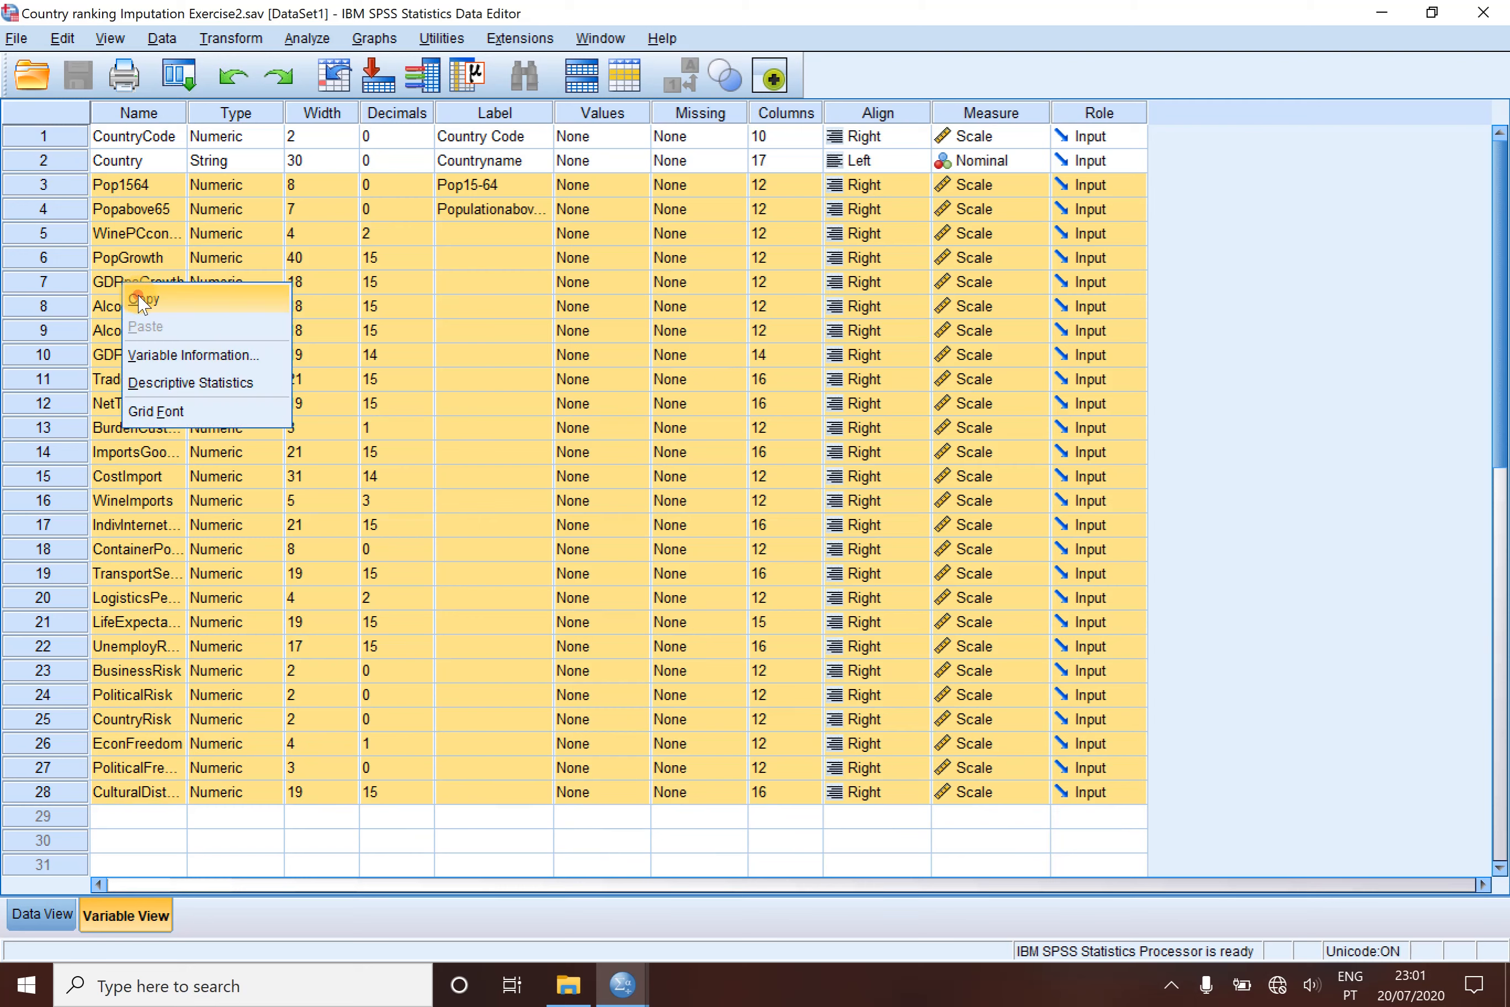
left_click(138, 299)
- Paste the copied definitions over the variables from Mean_Pop1564 through Mean_CulturalDistance in CountryImputedPooledDataset
left_click(623, 984)
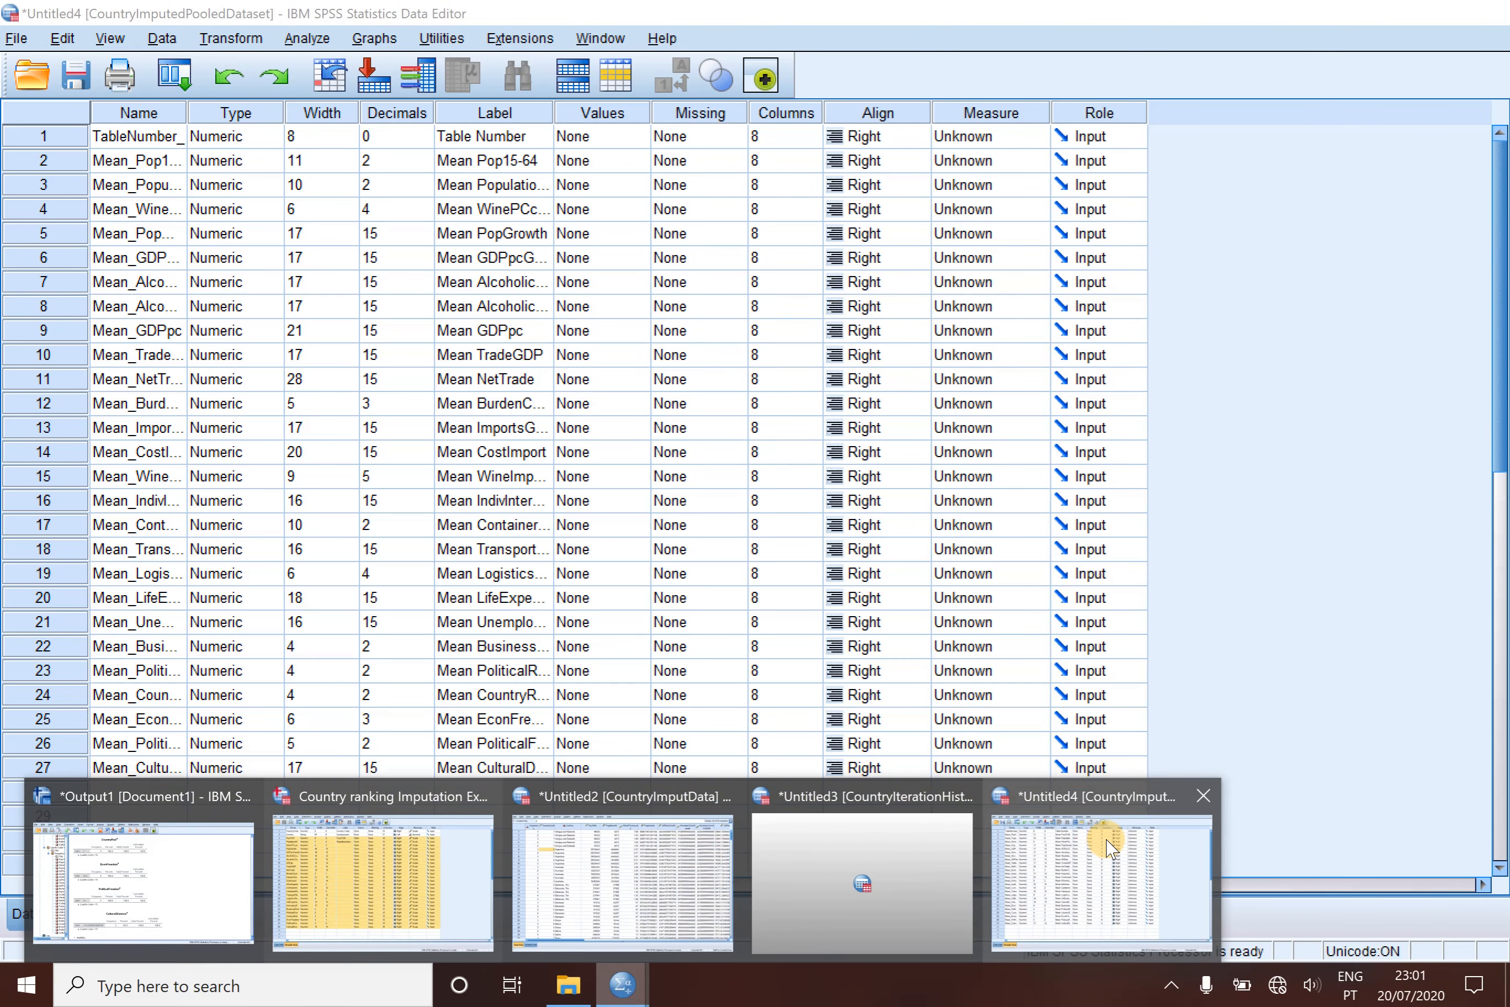
left_click(1107, 845)
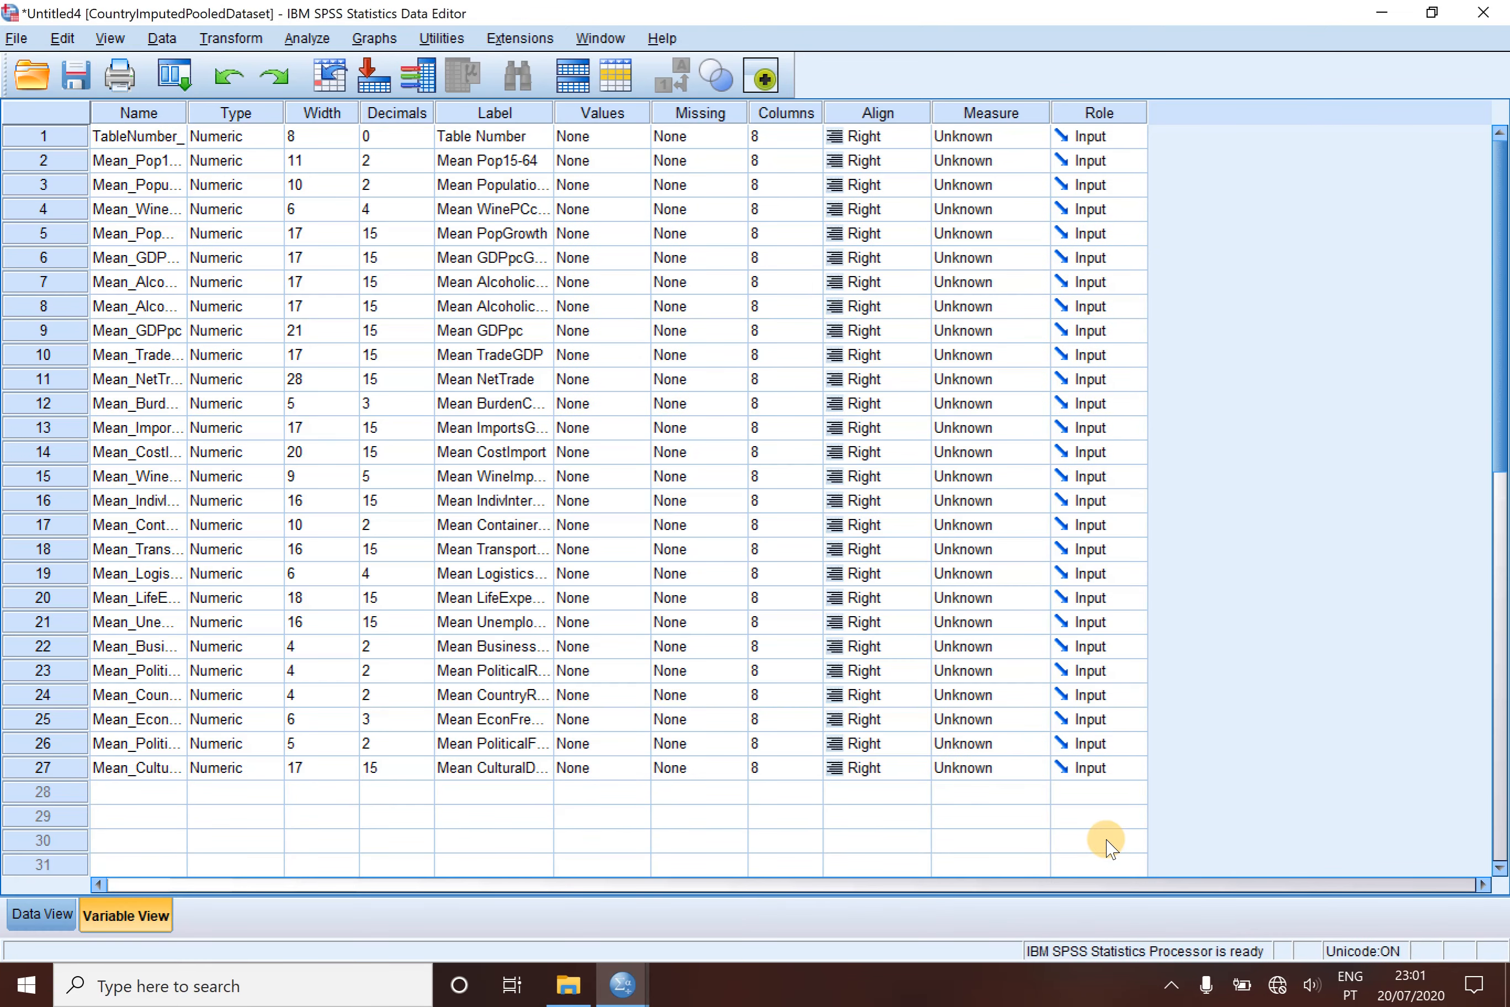
left_click(75, 162)
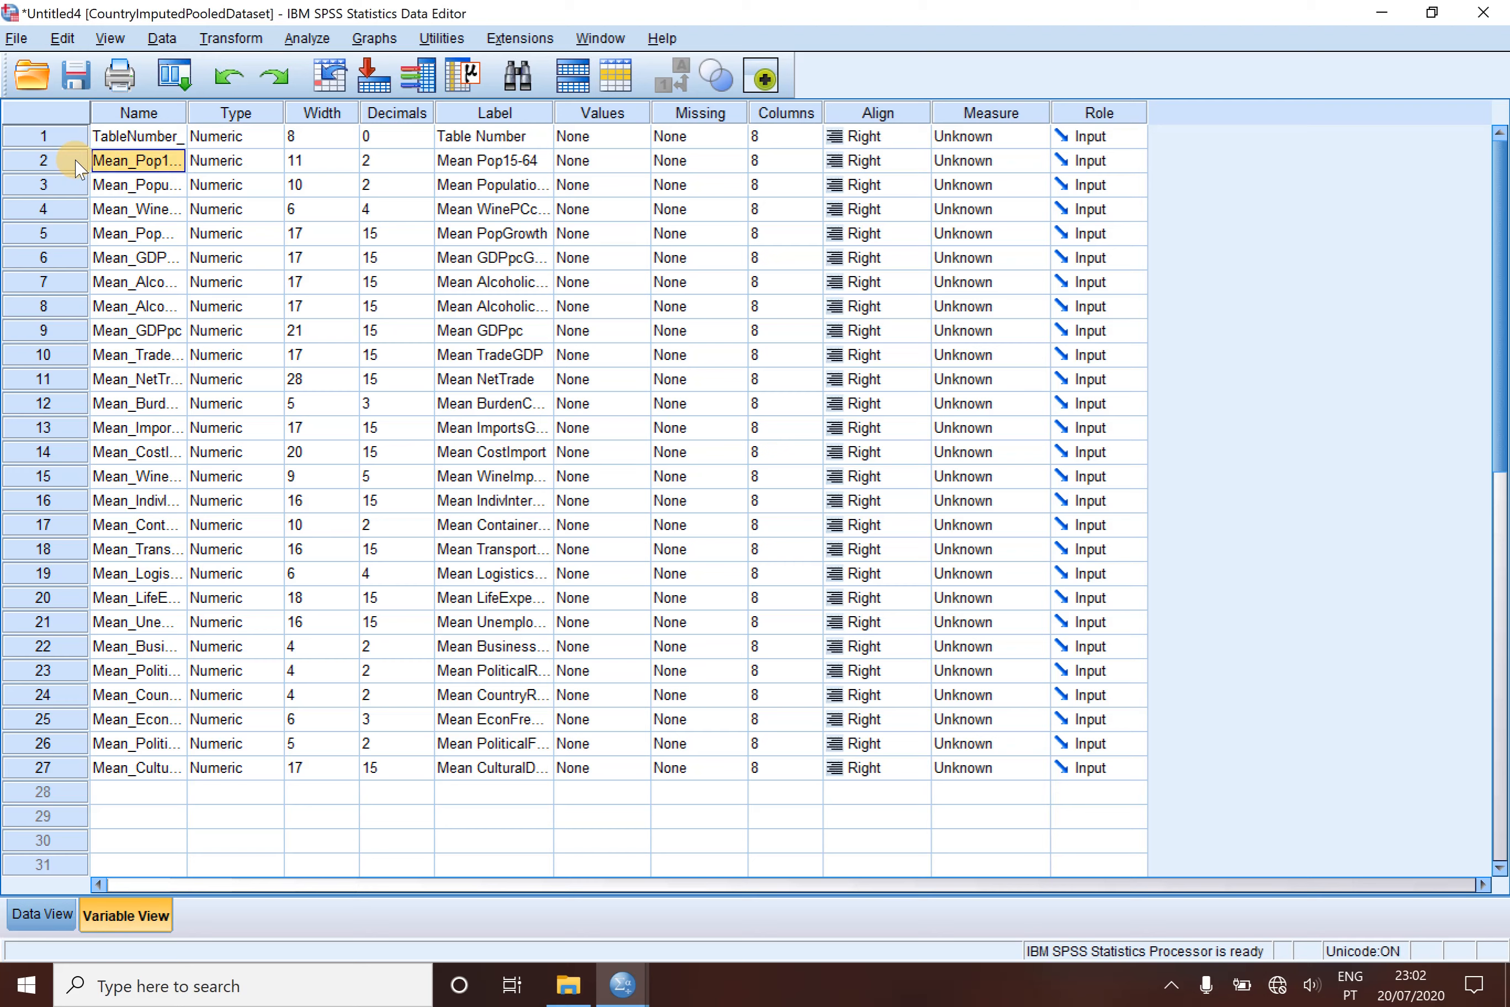
left_click_drag(65, 160, 26, 767)
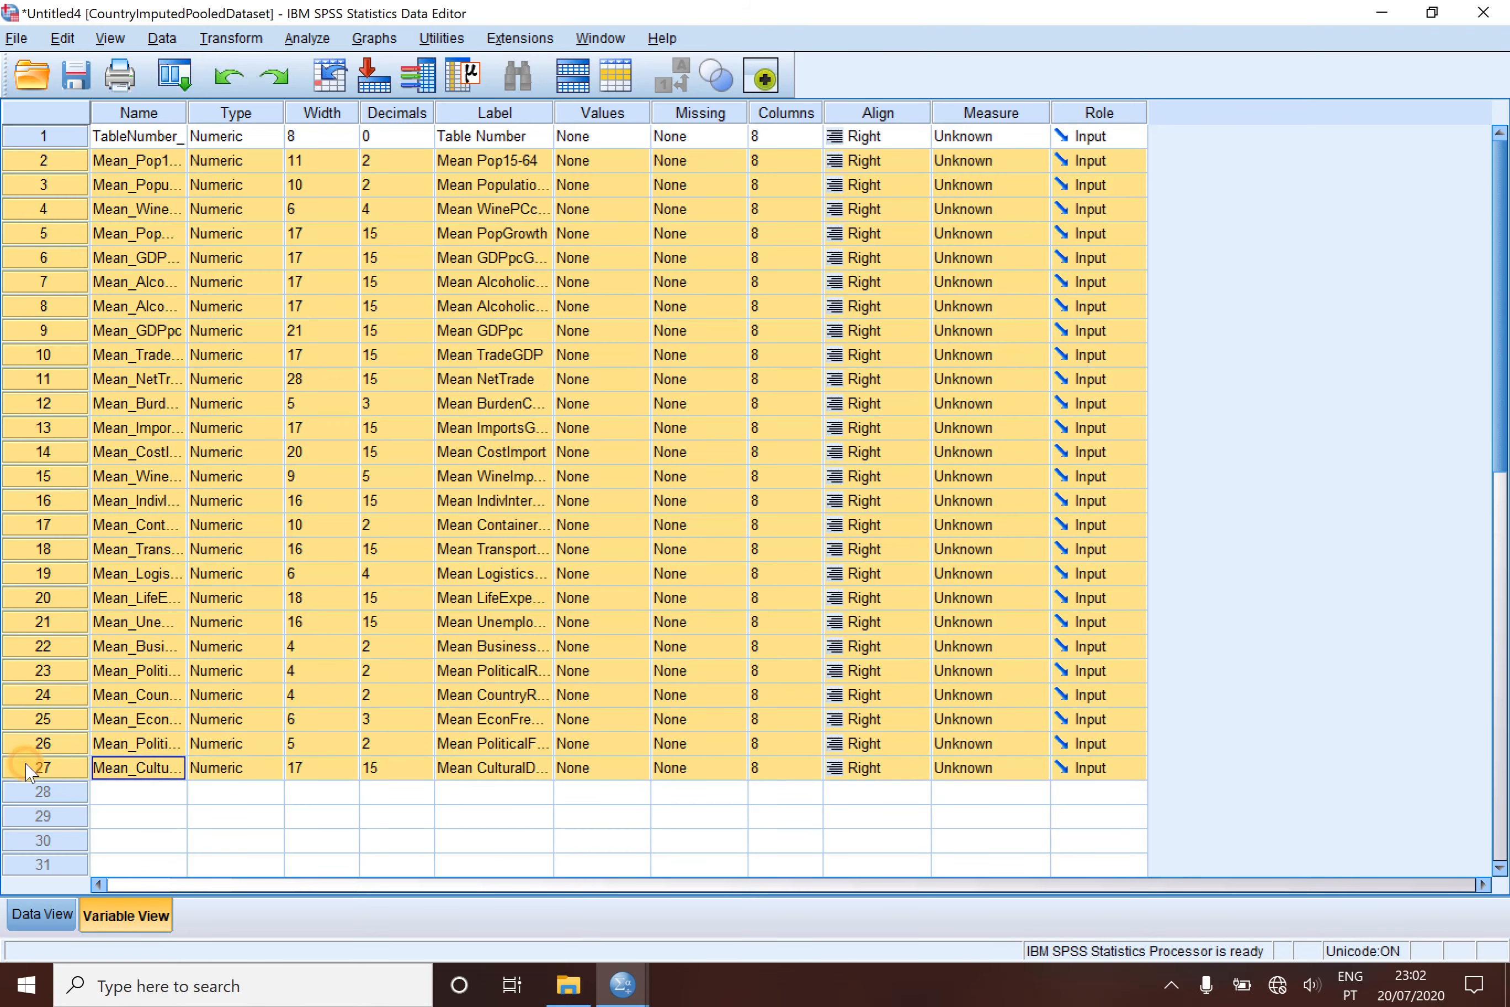
right_click(62, 742)
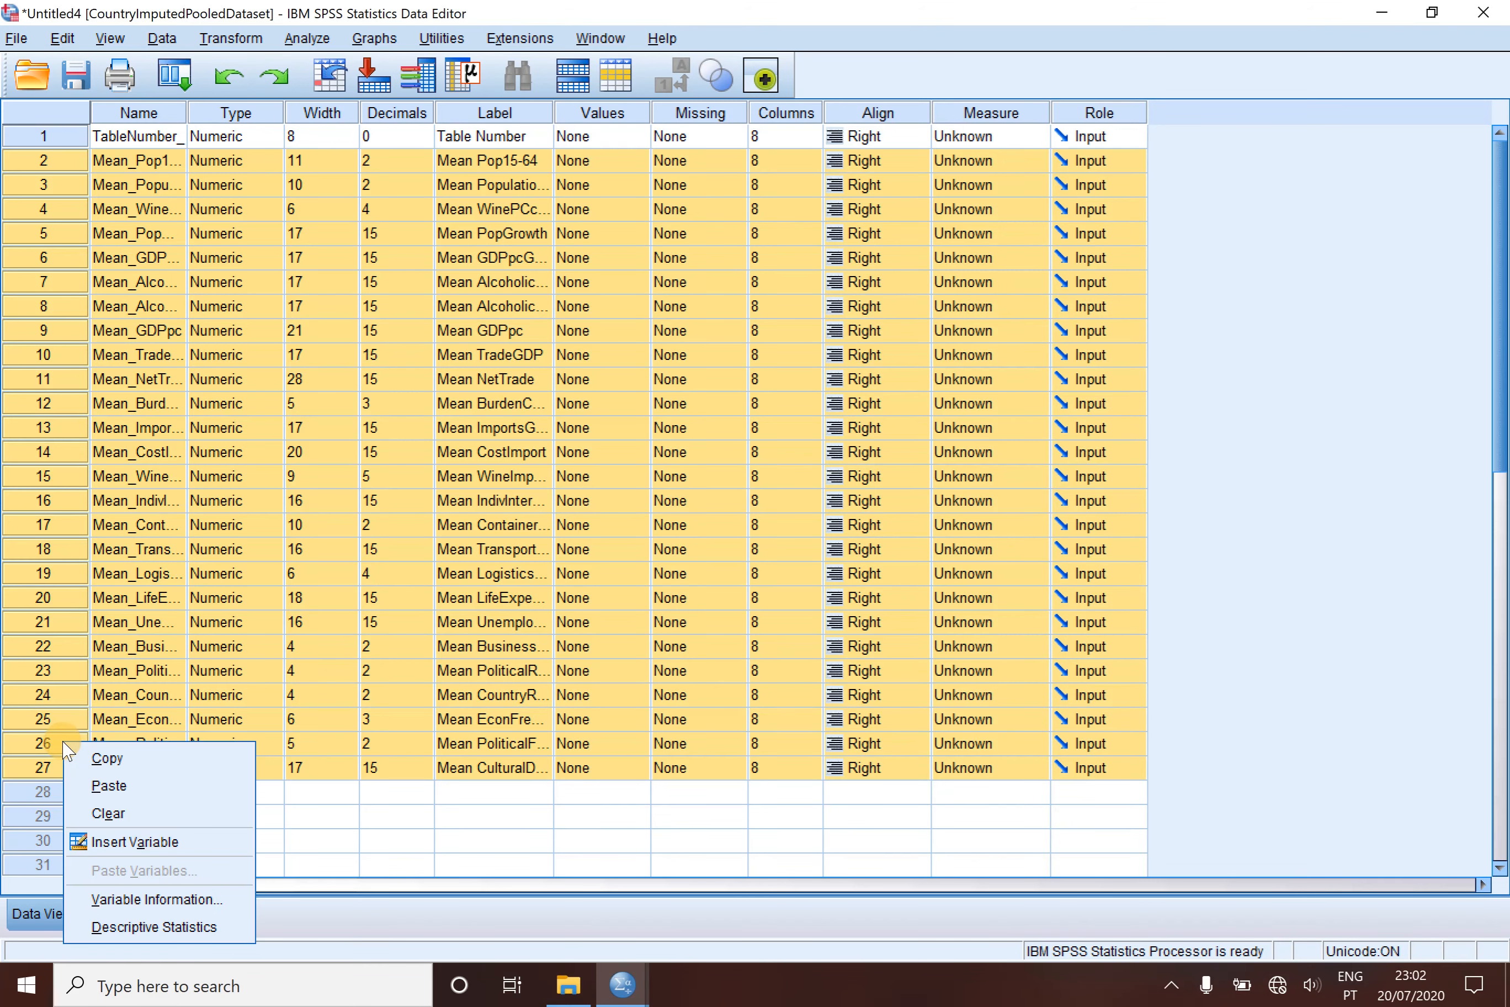
left_click(107, 787)
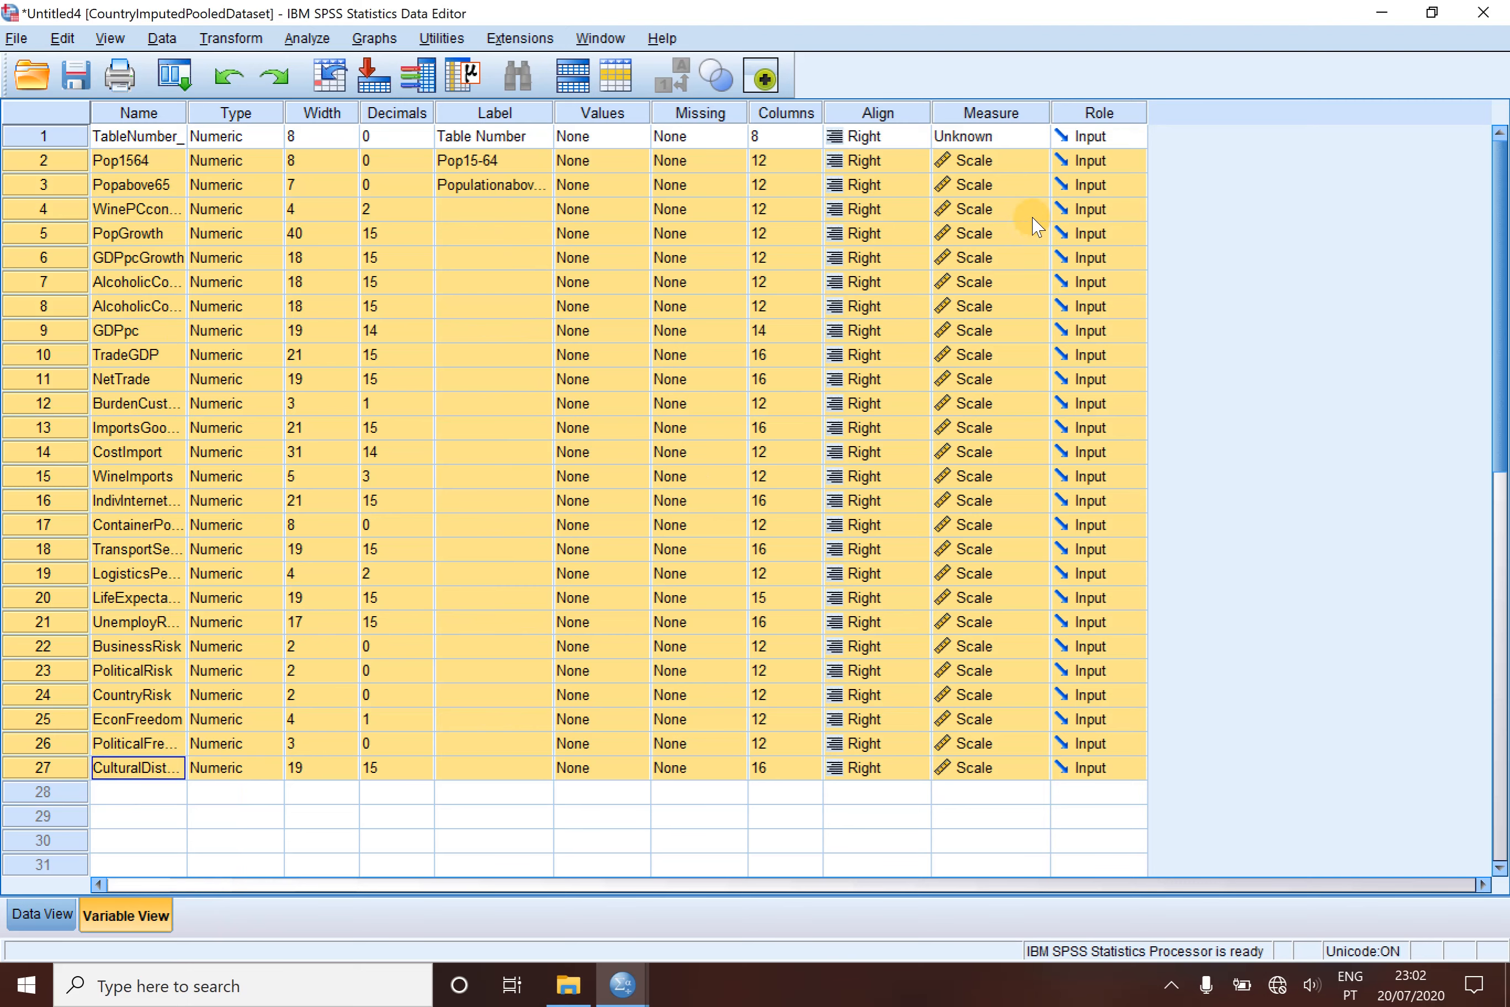
left_click(1001, 162)
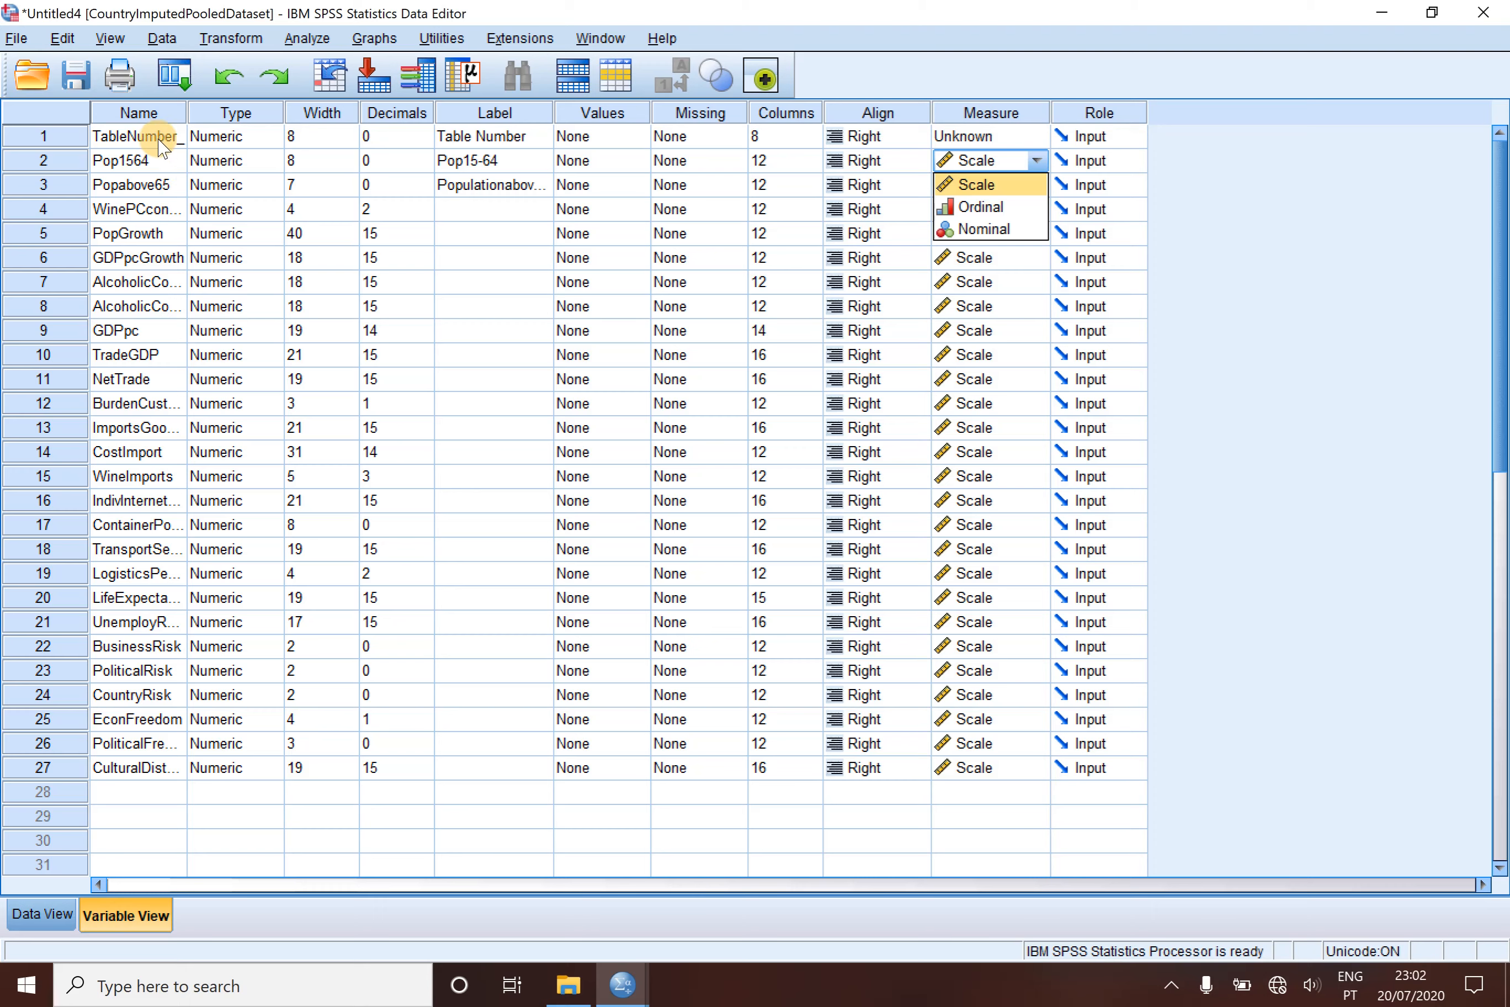
- Copy the CountryCode variable definition from the Country ranking Imputation Exercise2.sav dataset
mouse_move(622, 985)
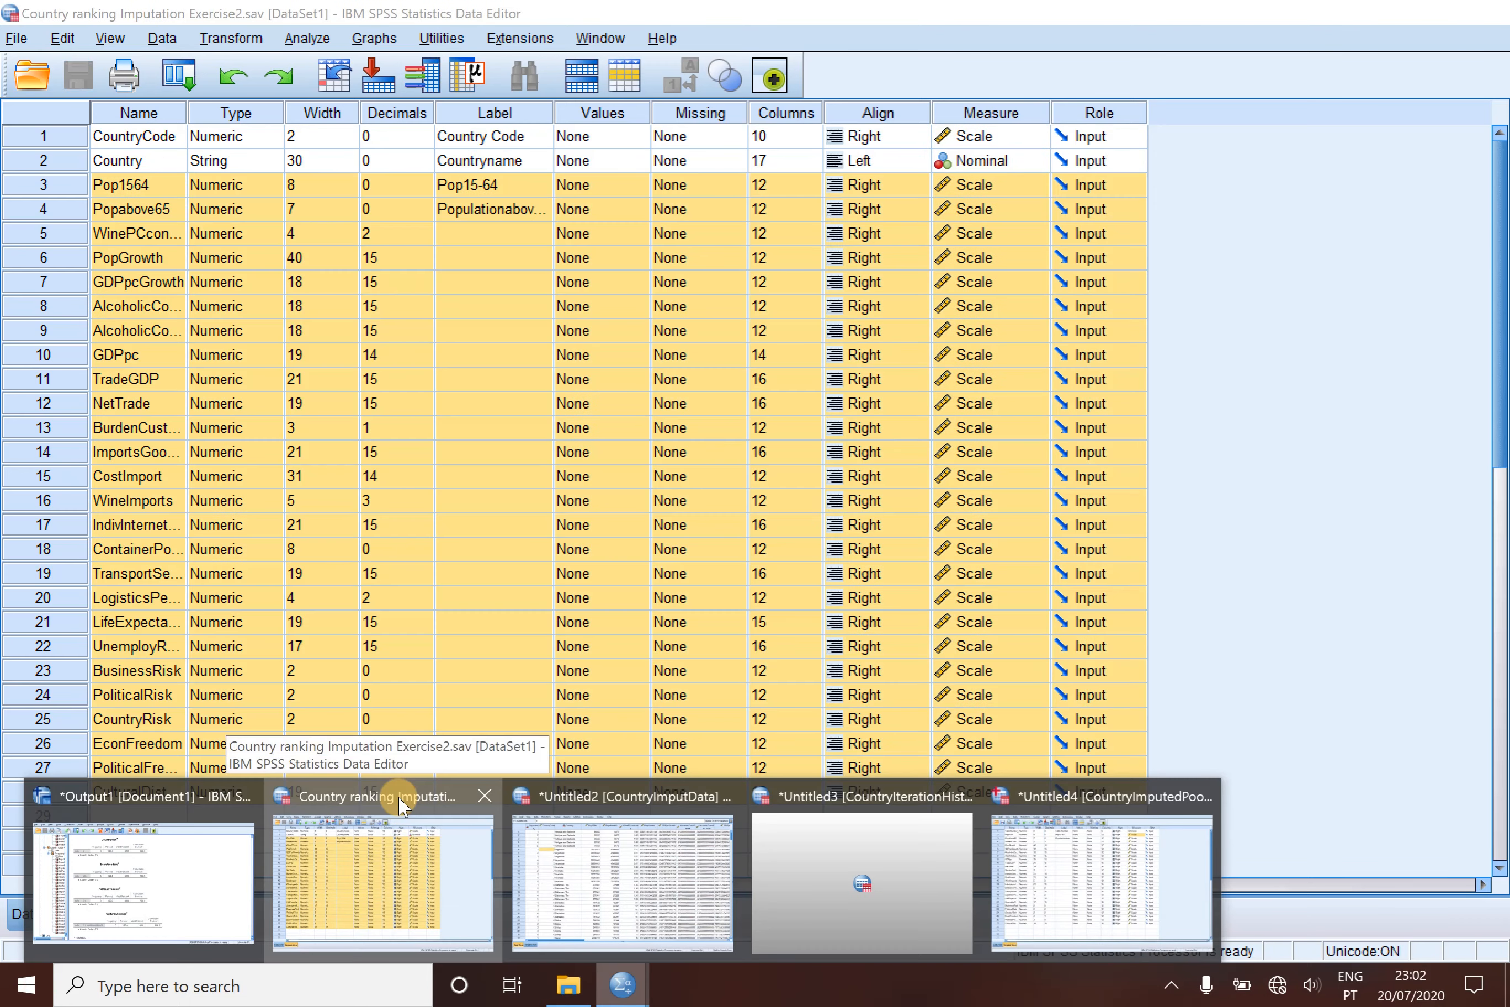
left_click(403, 806)
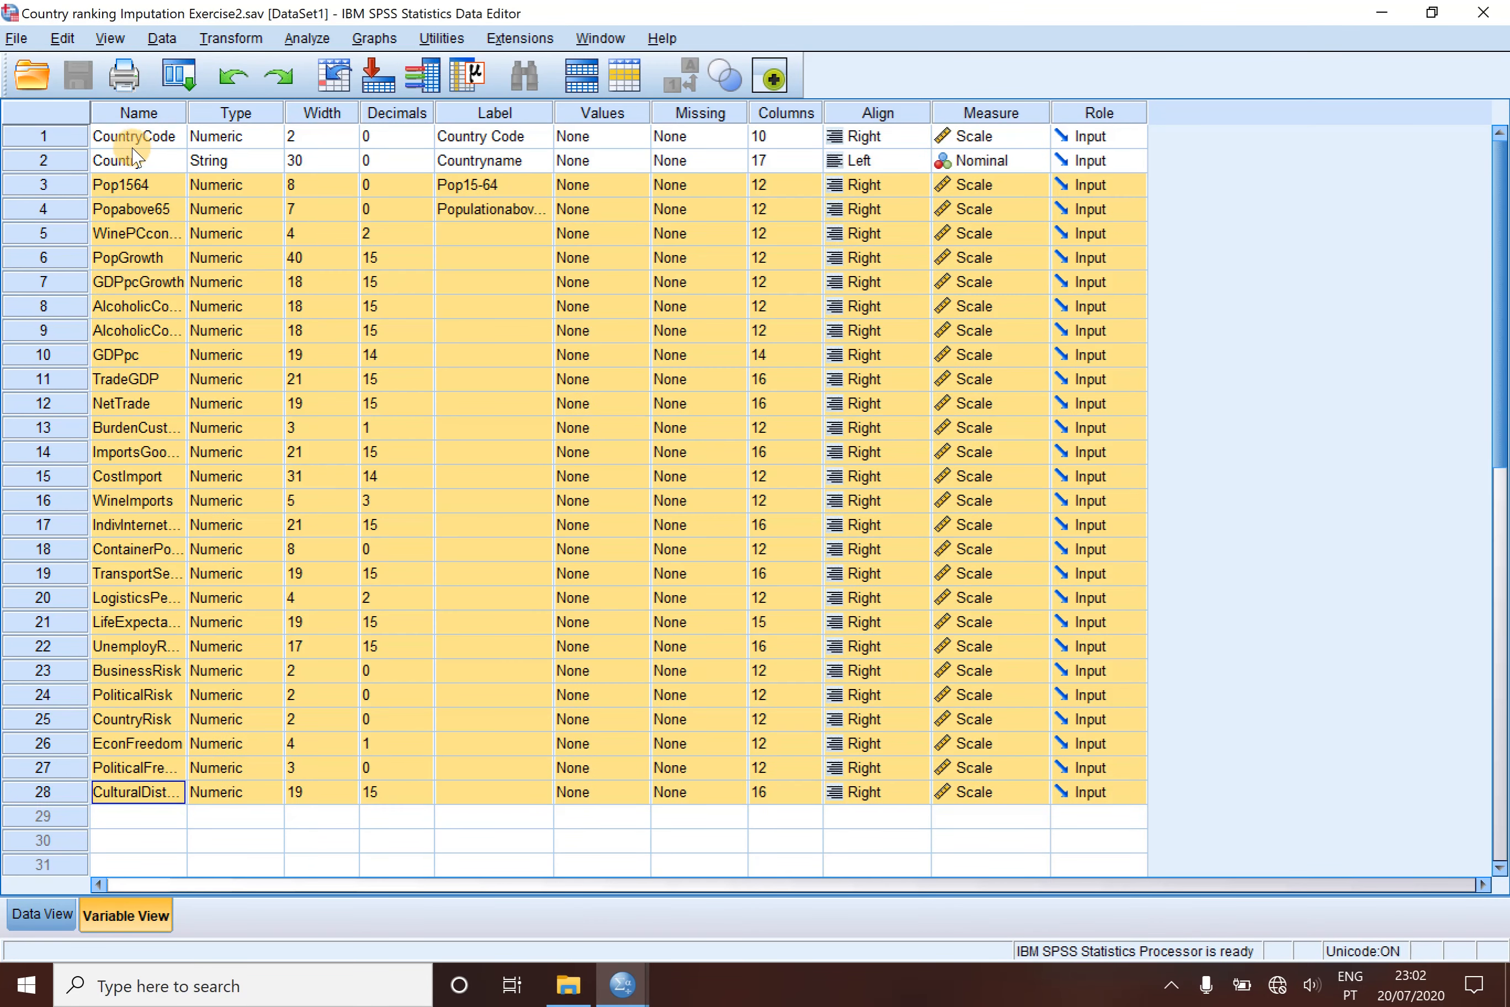
left_click(77, 140)
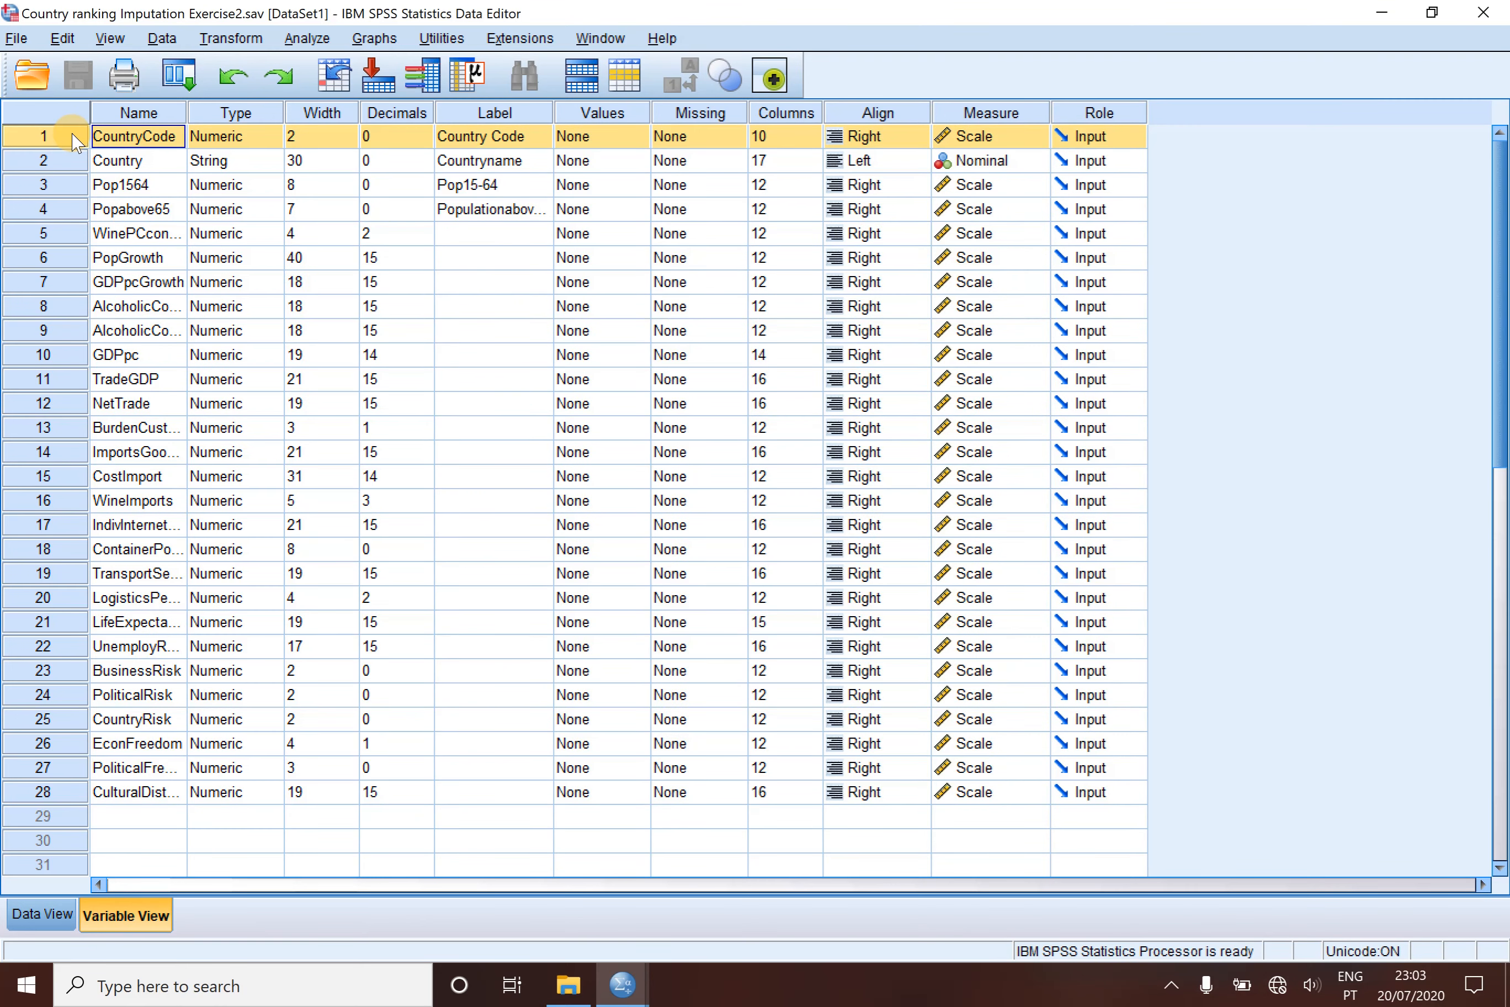
right_click(76, 140)
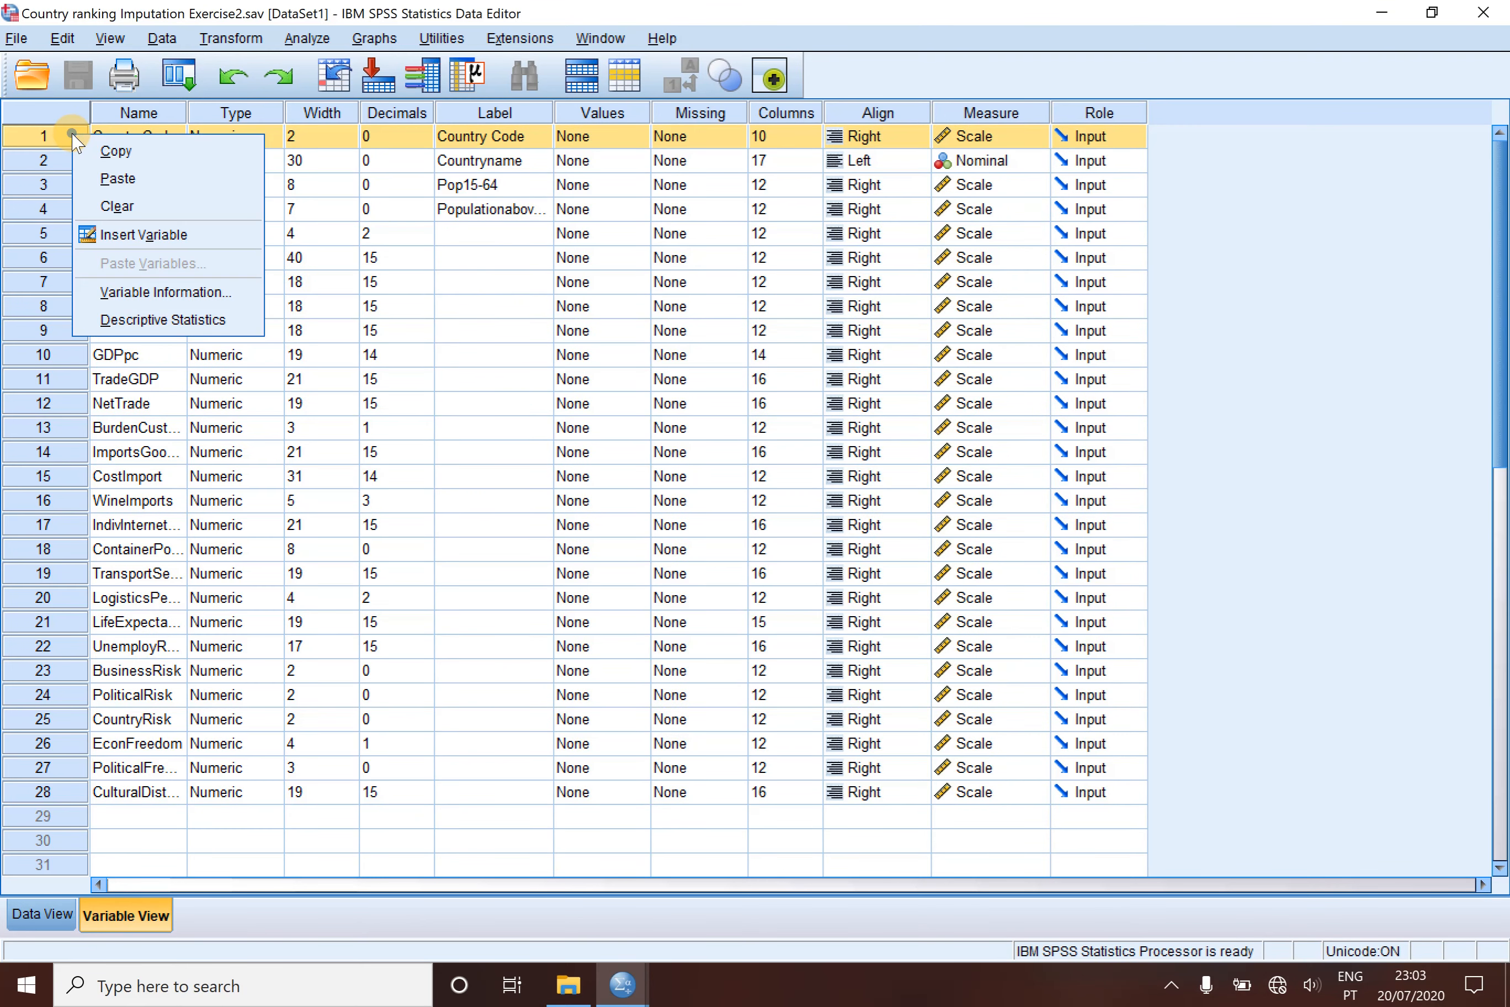
left_click(130, 151)
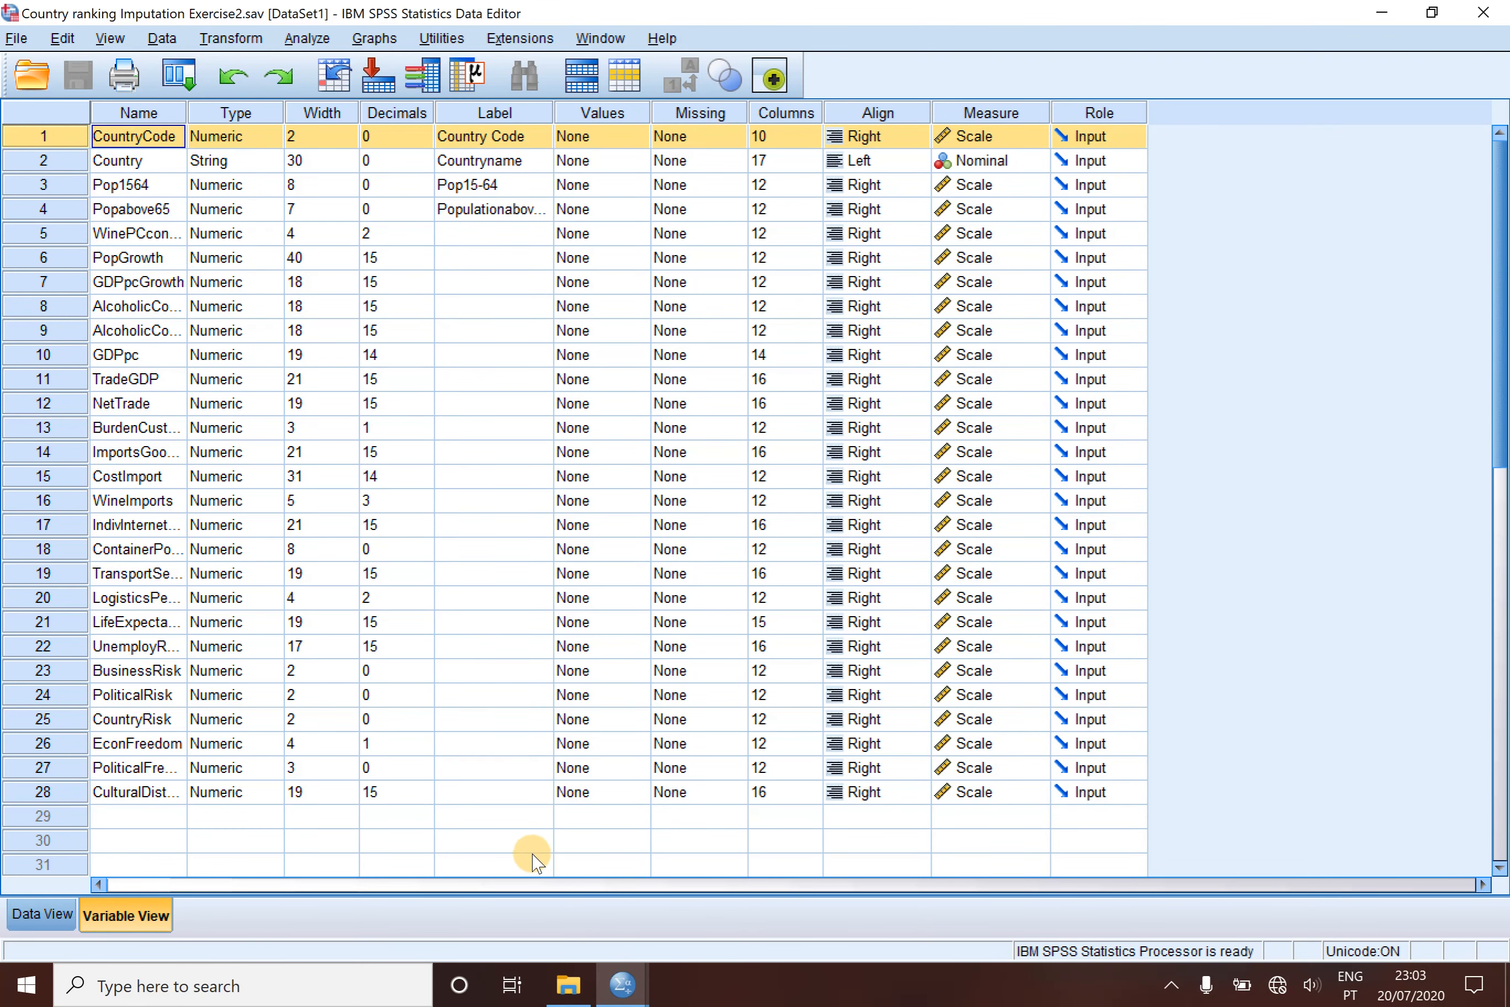
- Paste the copied CountryCode definition over the TableNumber_ variable in CountryImputedPooledDataset
left_click(621, 980)
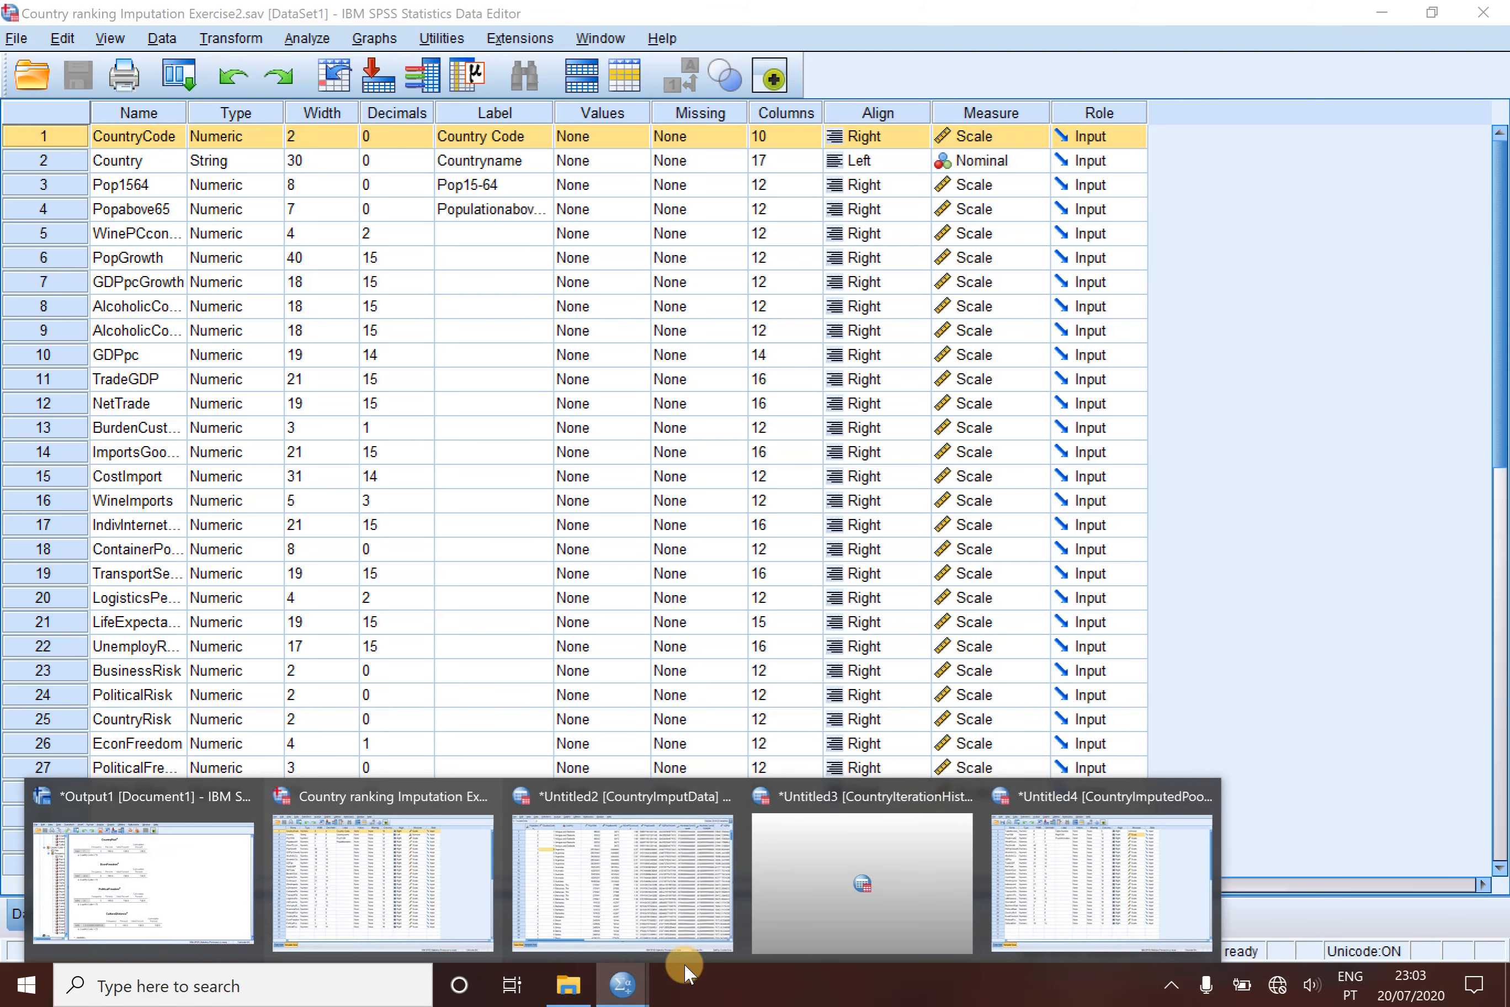
left_click(1043, 893)
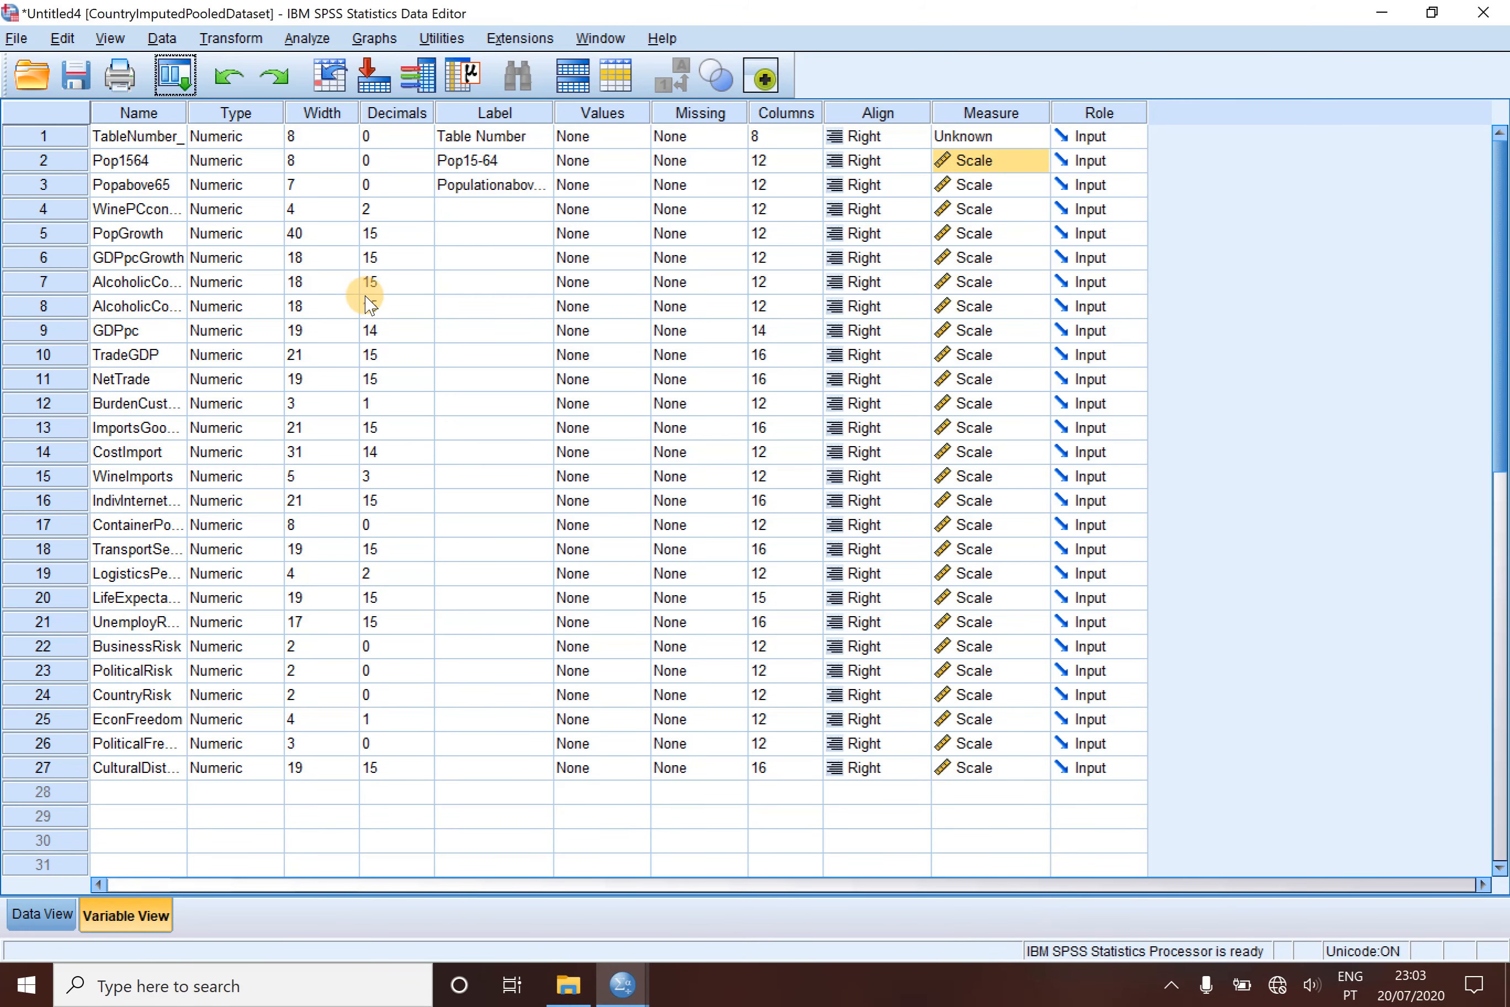
left_click(75, 138)
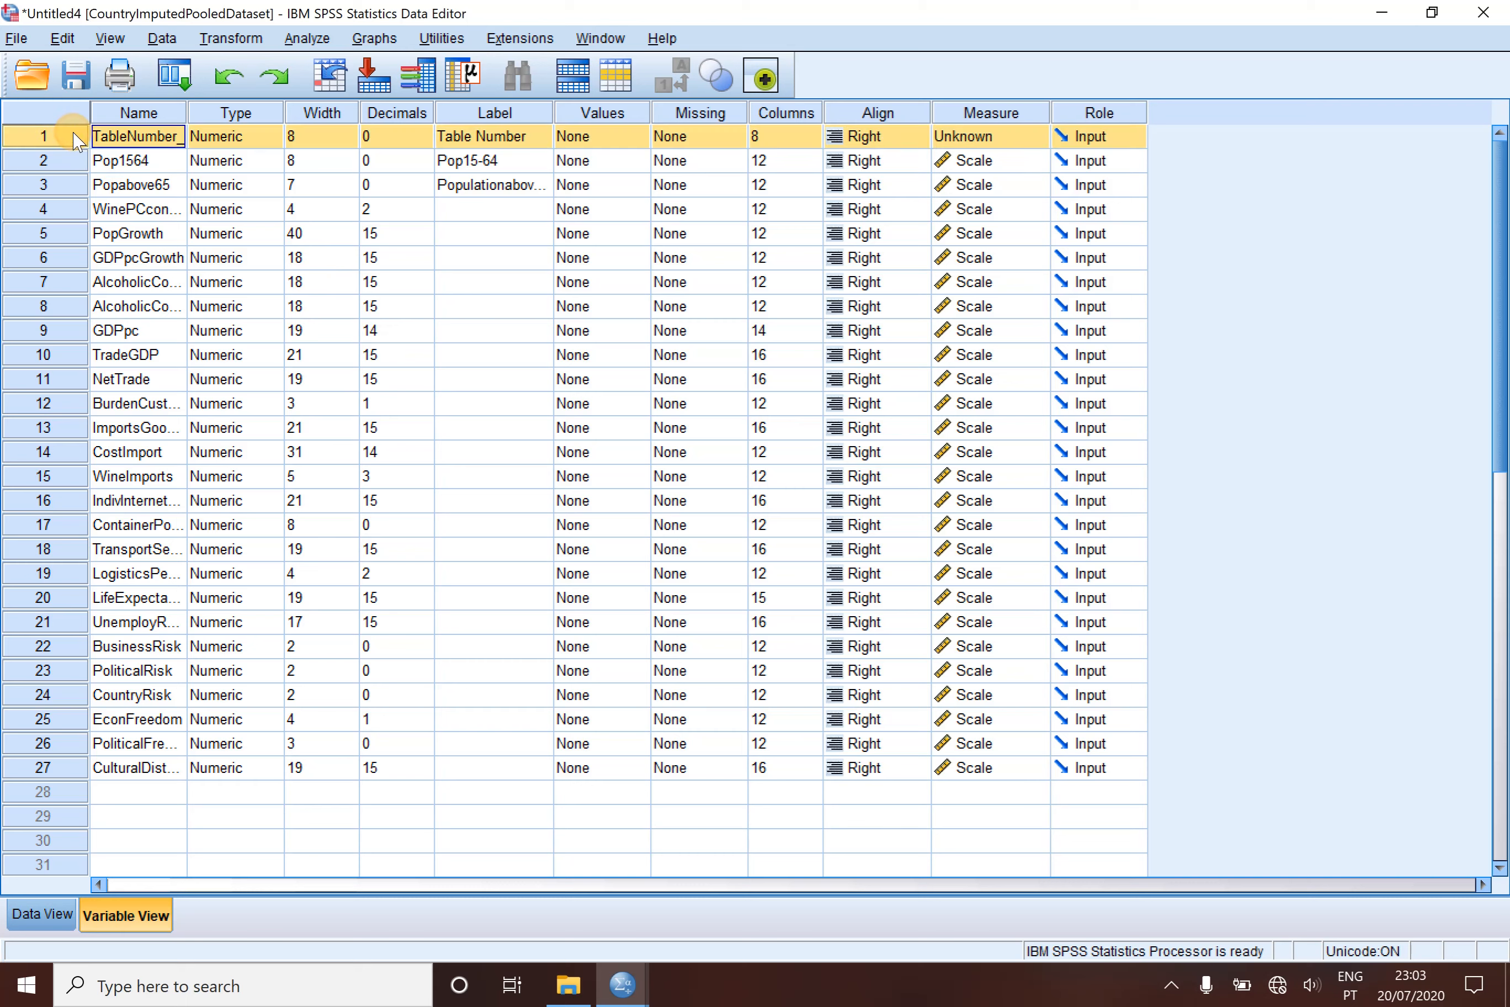
right_click(74, 138)
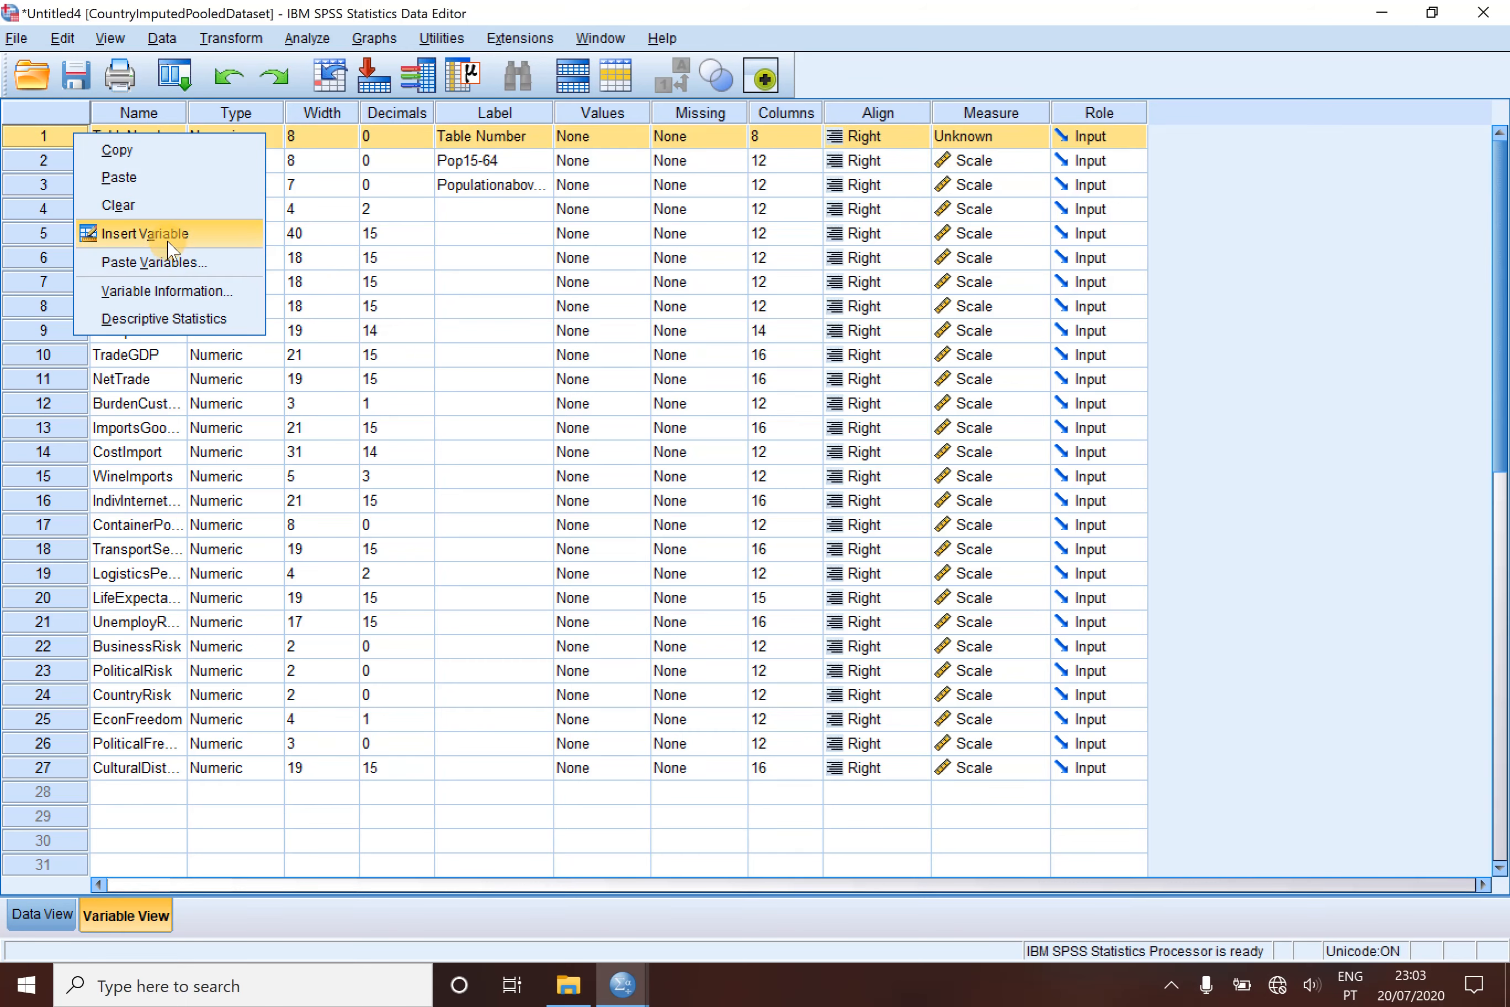
left_click(141, 182)
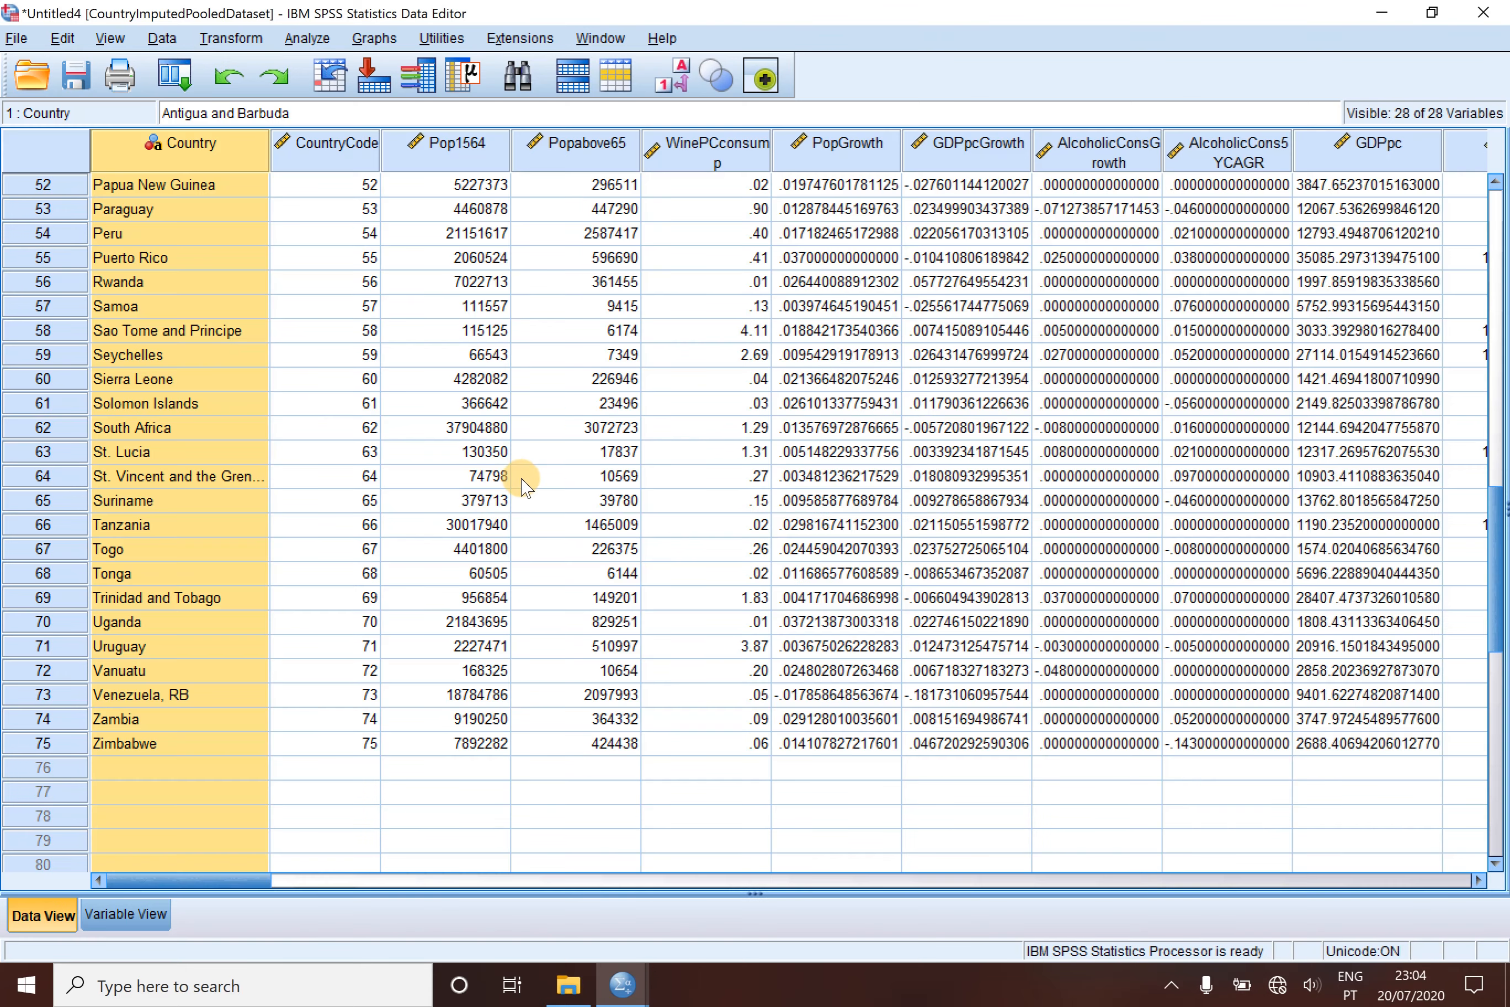
- Review the data rows of the pooled dataset, from Zimbabwe back up to Antigua and Barbuda
key("ctrl+t")
left_click(530, 486)
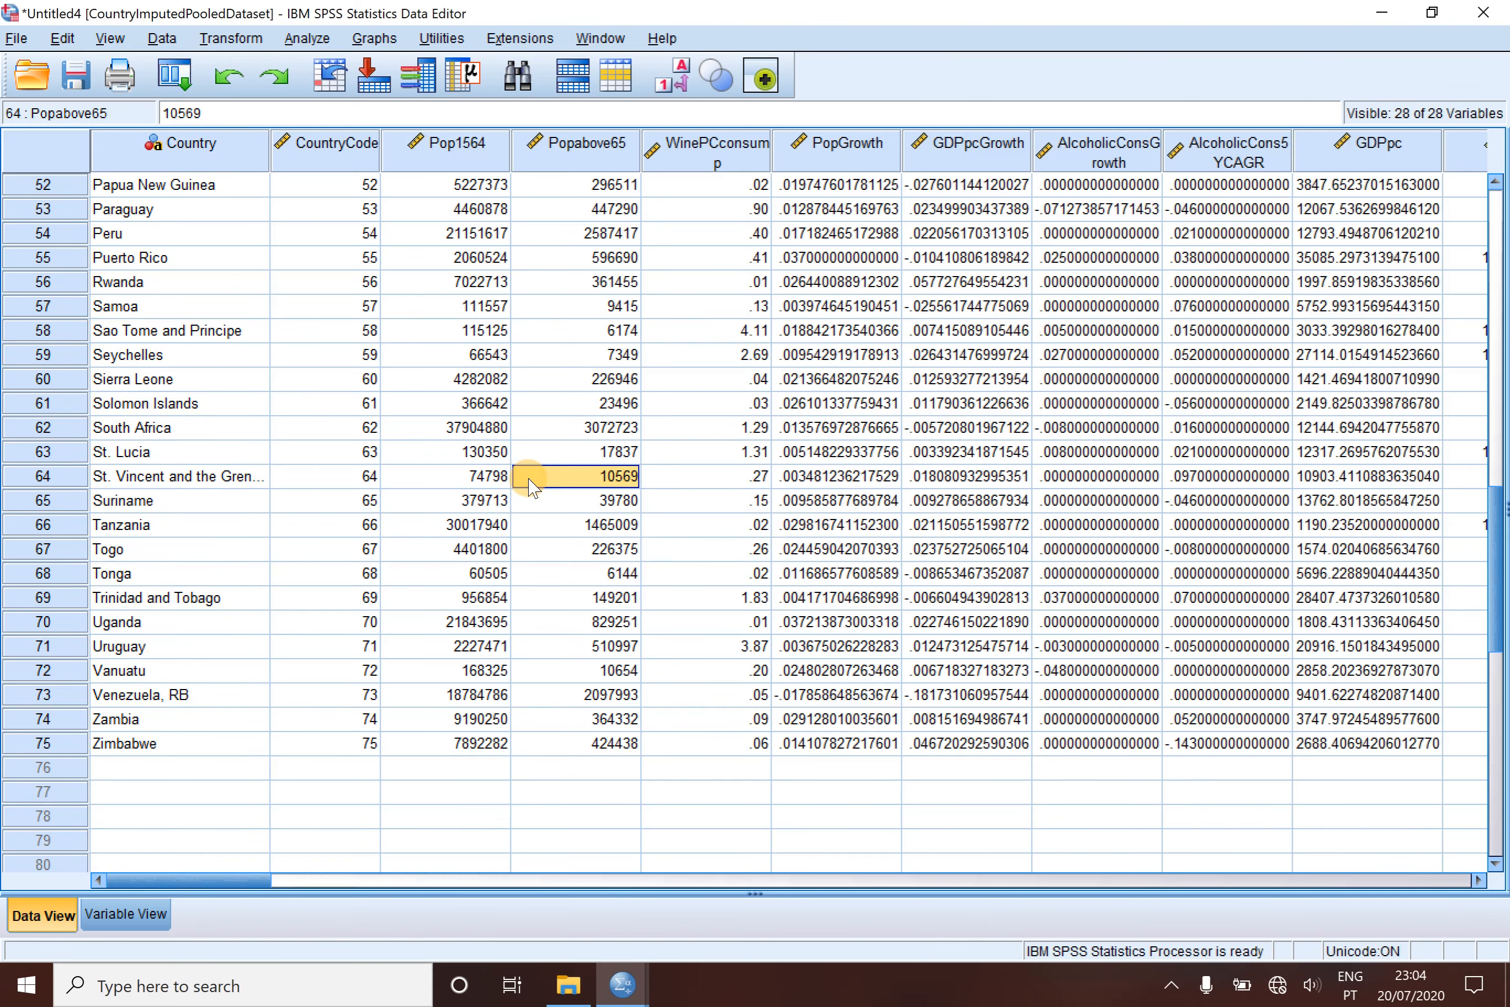
scroll(530, 486, "up", 5)
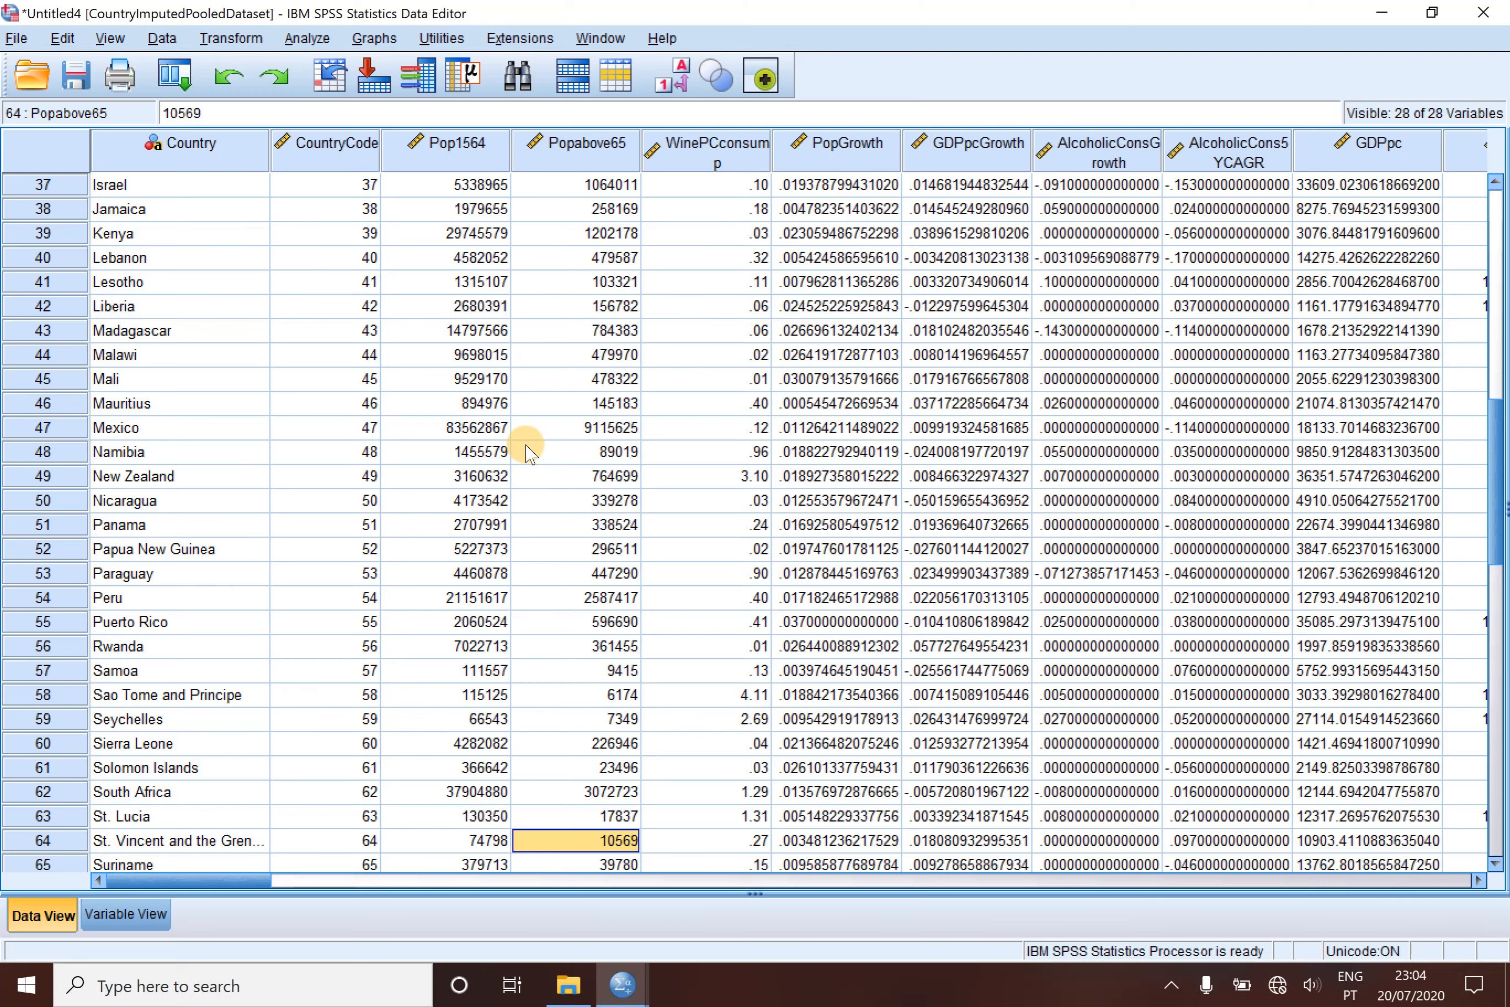
scroll(557, 394, "up", 11)
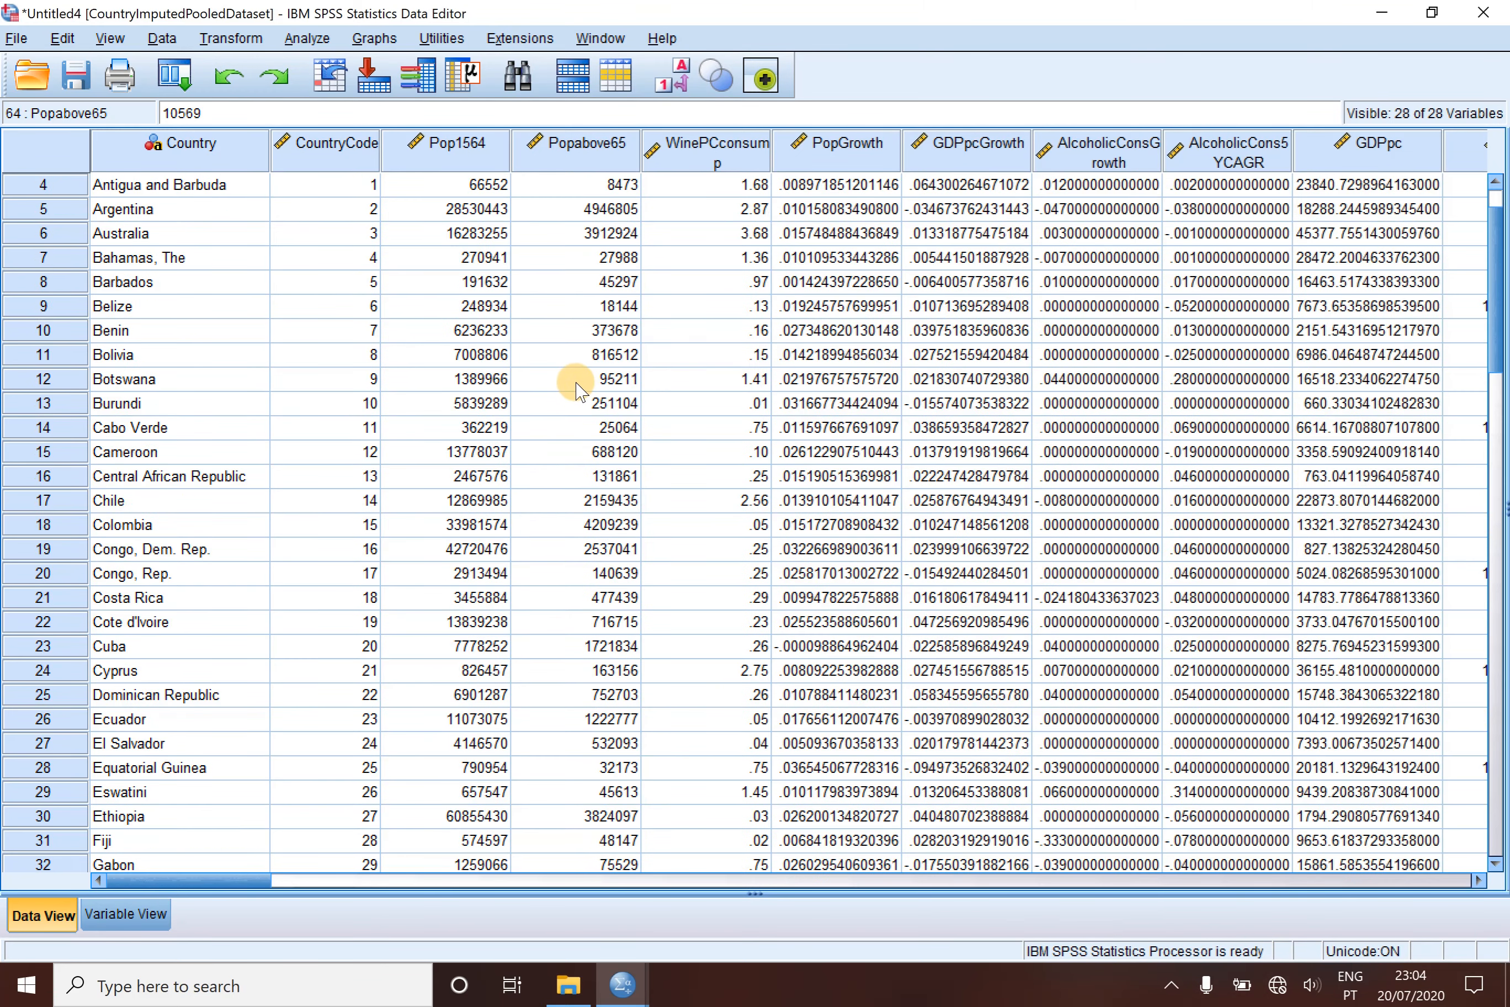
scroll(577, 390, "up", 1)
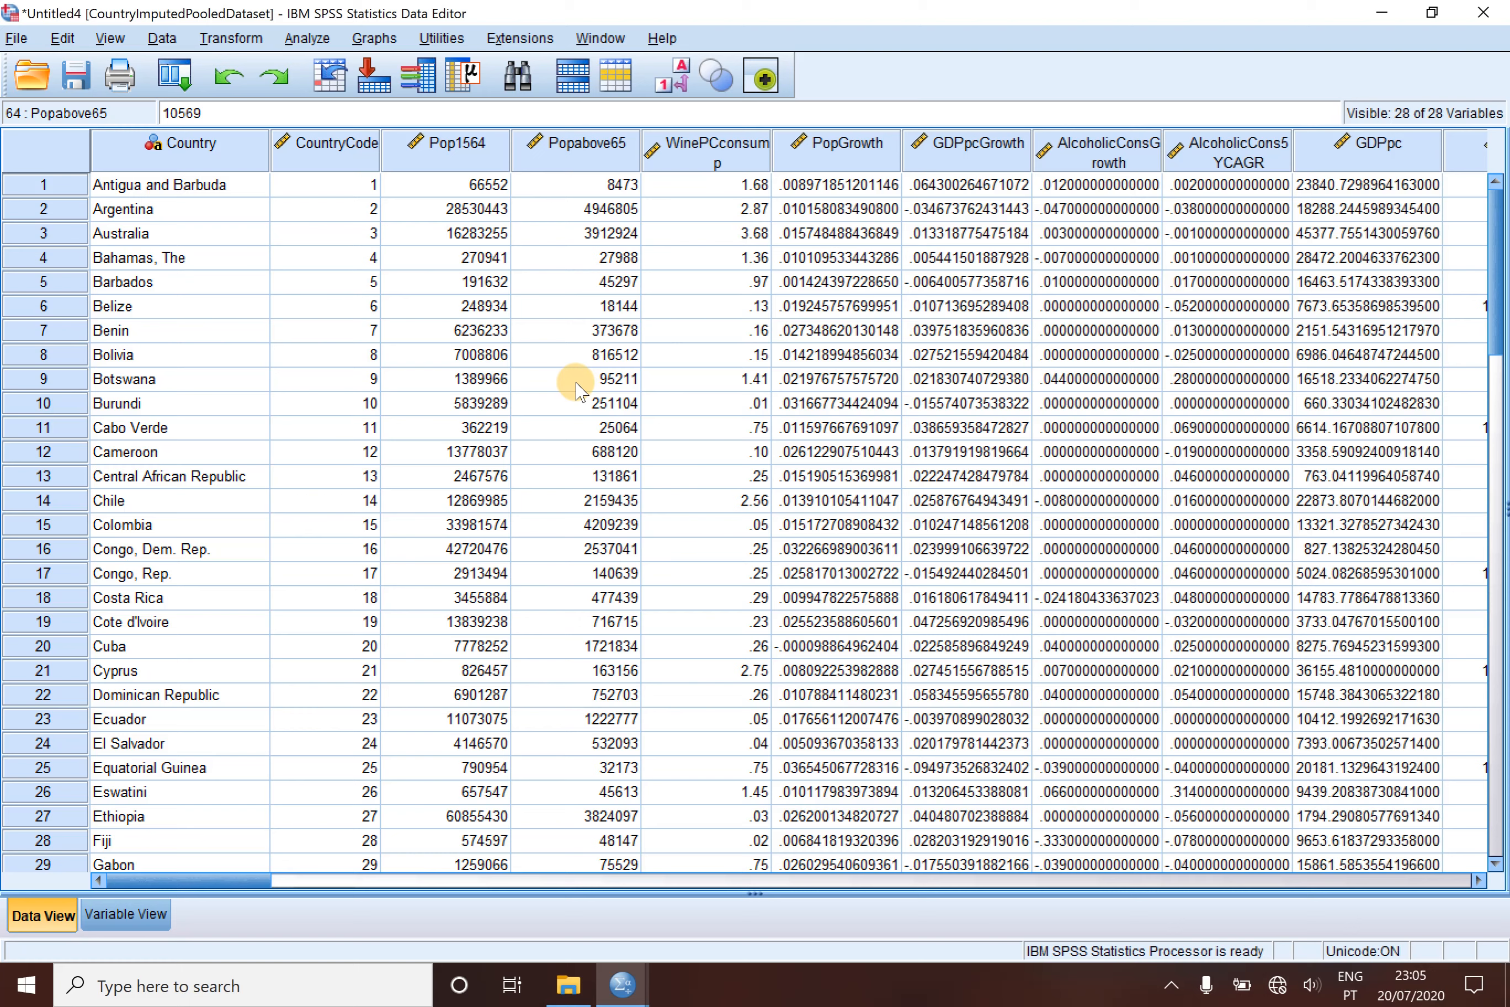
- Save the pooled dataset on the Desktop as the SPSS Statistics file CountryImputedPooledFinalDataset
left_click(76, 74)
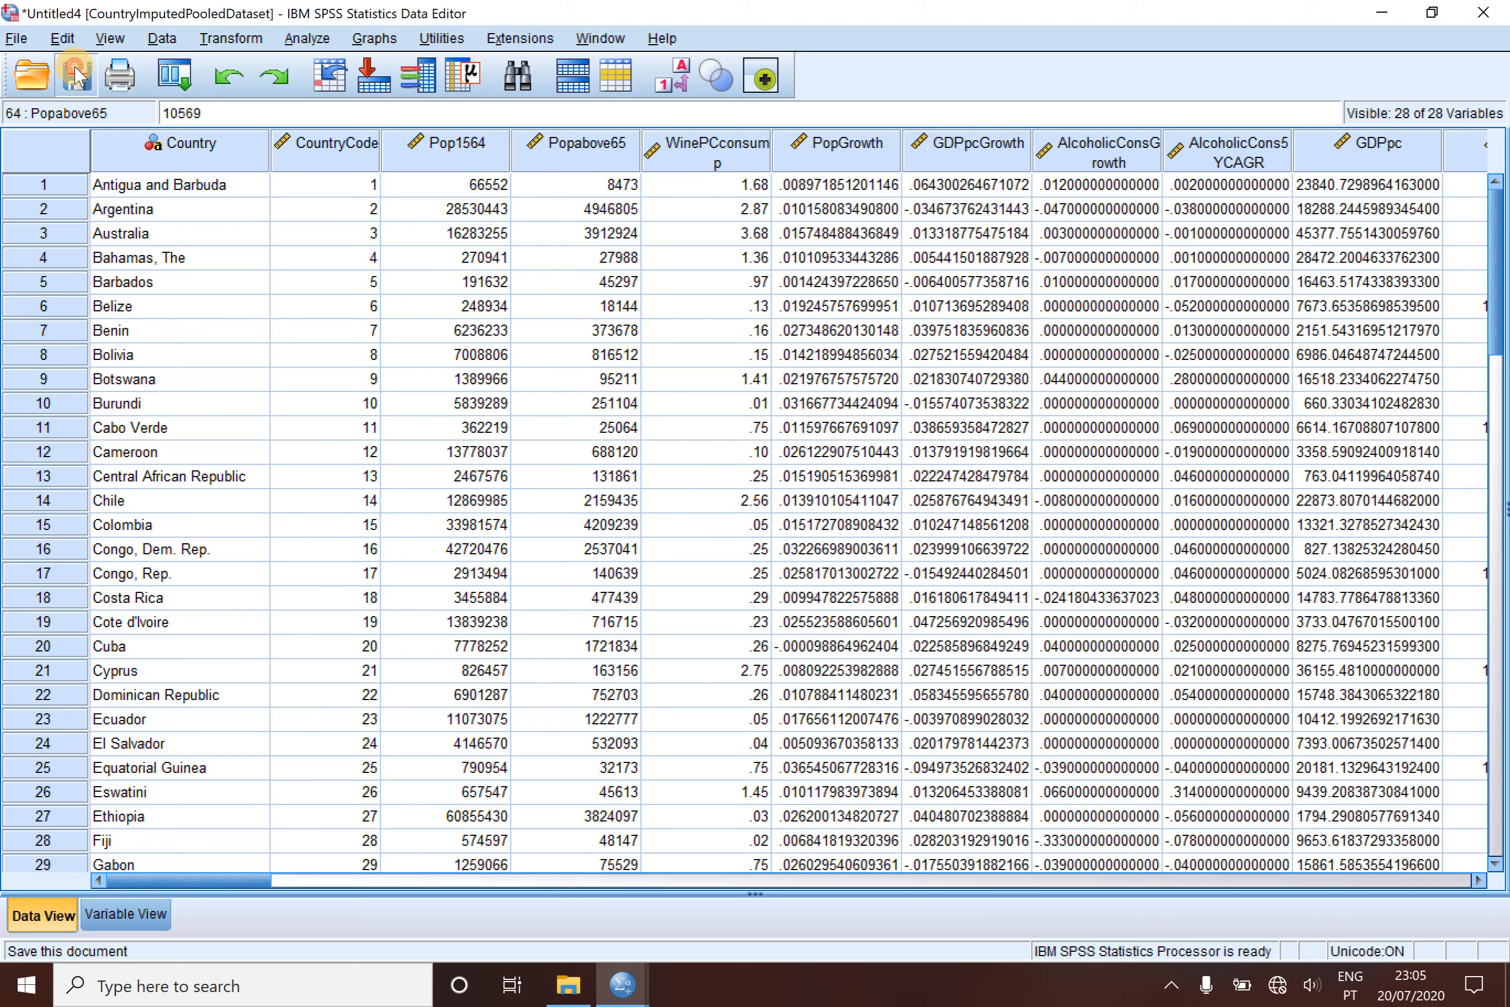
type("FinalD")
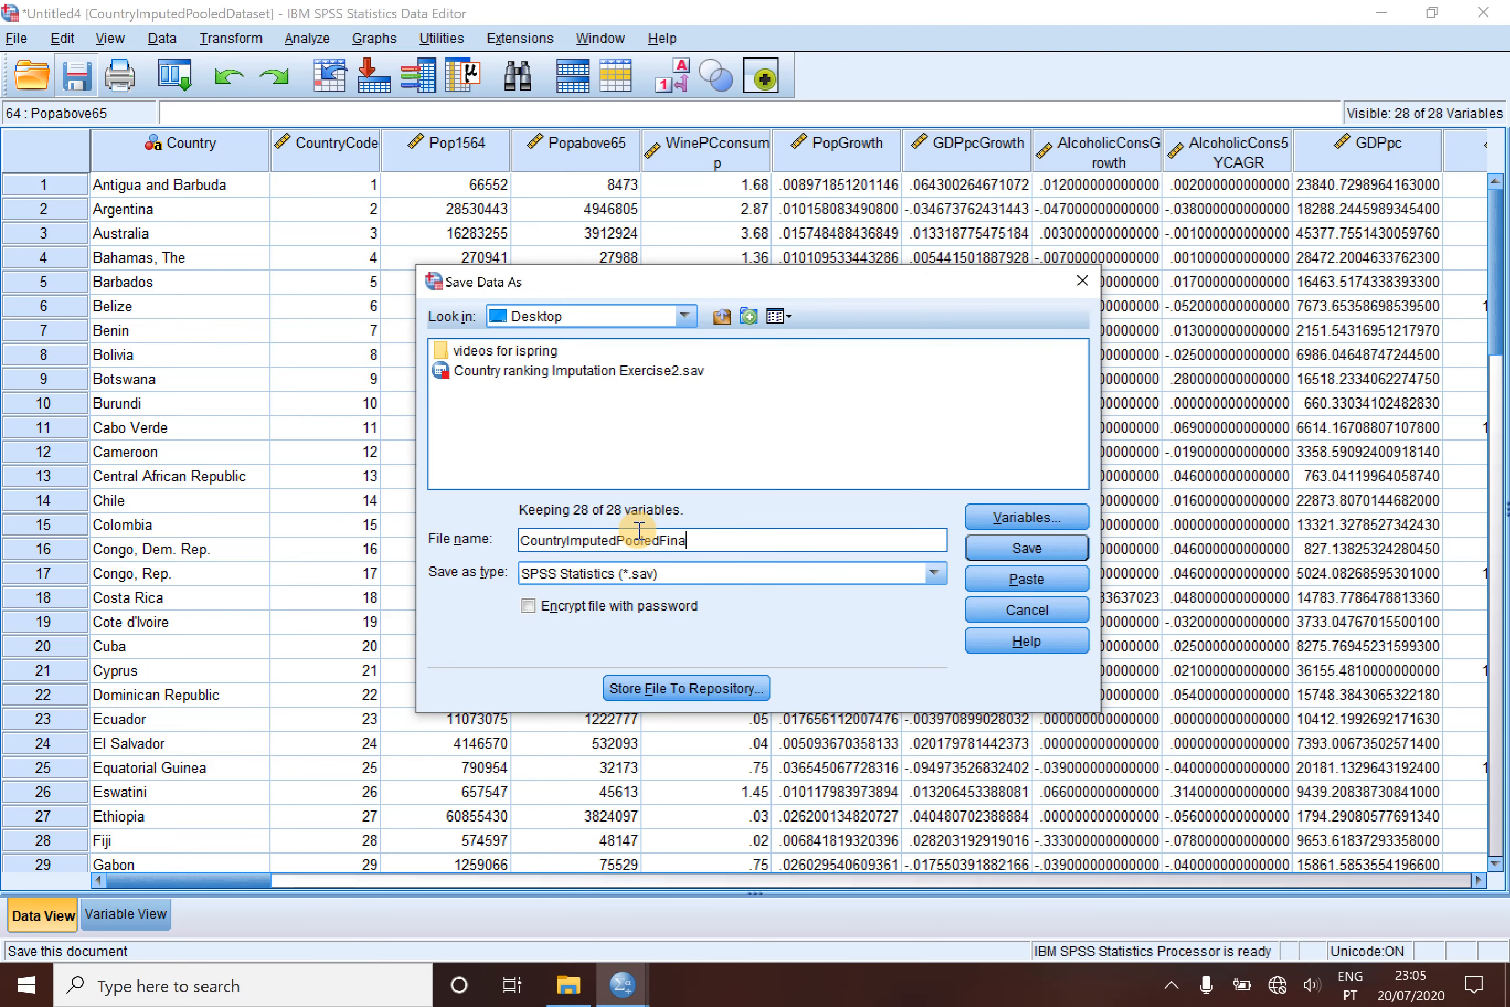
type("ataset")
left_click(977, 556)
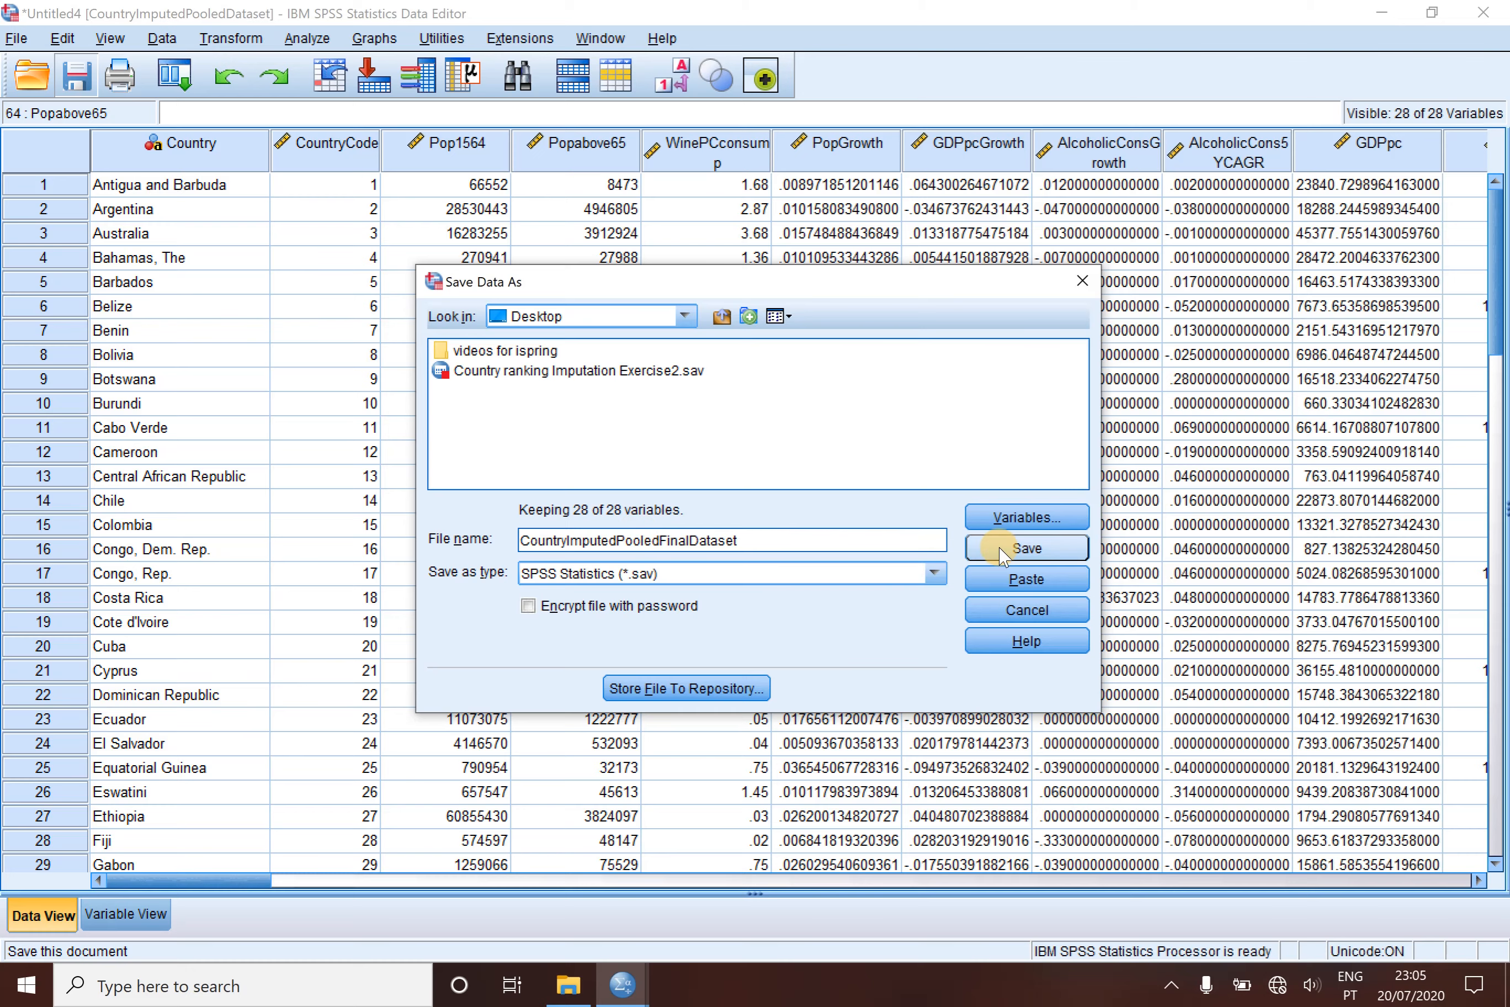